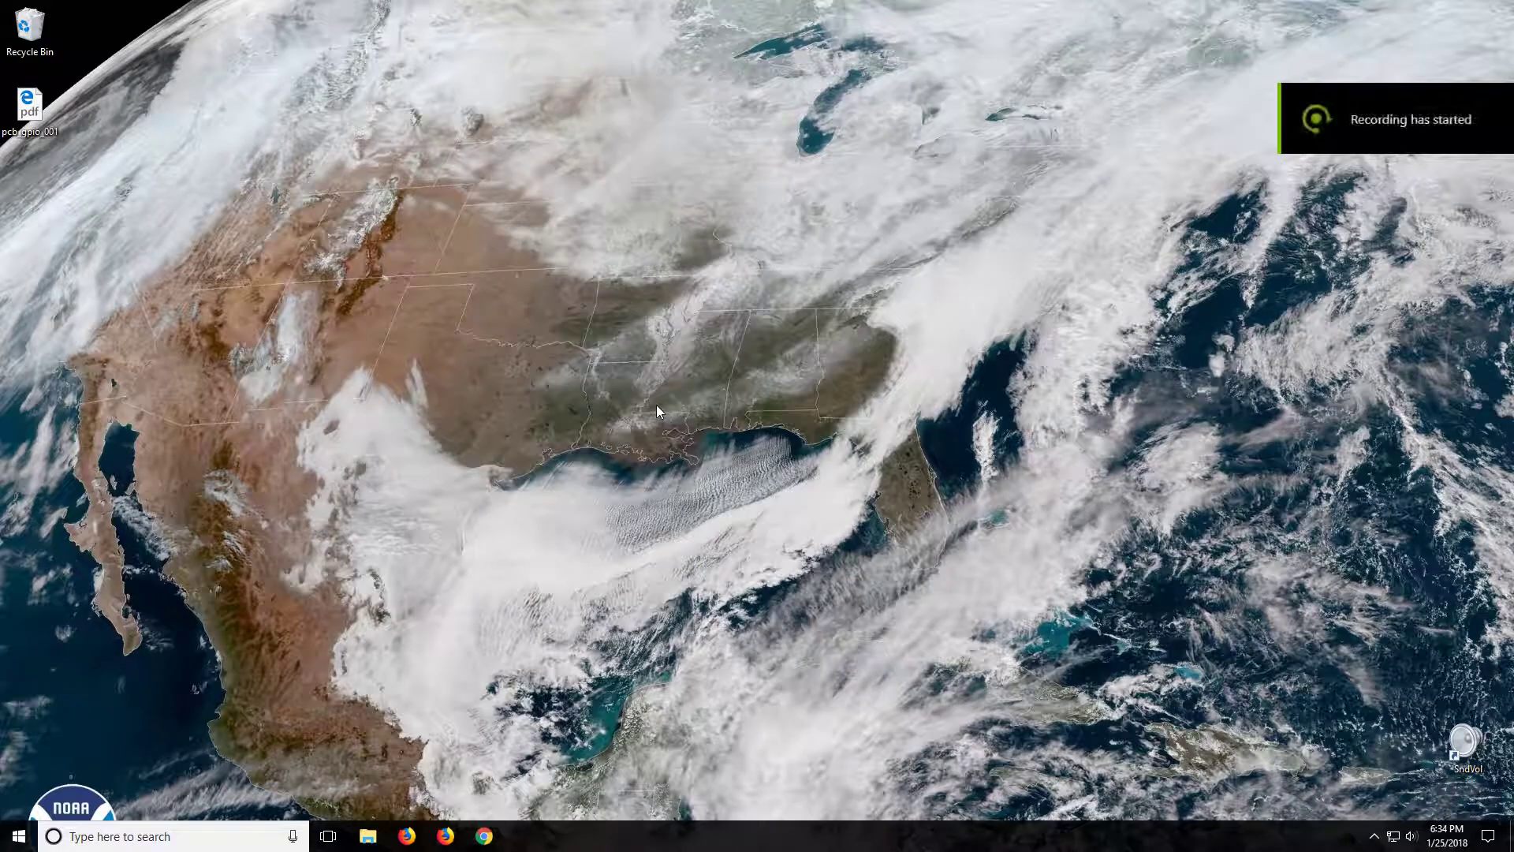
- Launch Blender 2.79 from the Windows Start menu
{"action": "left_click", "coordinate": [19, 836]}
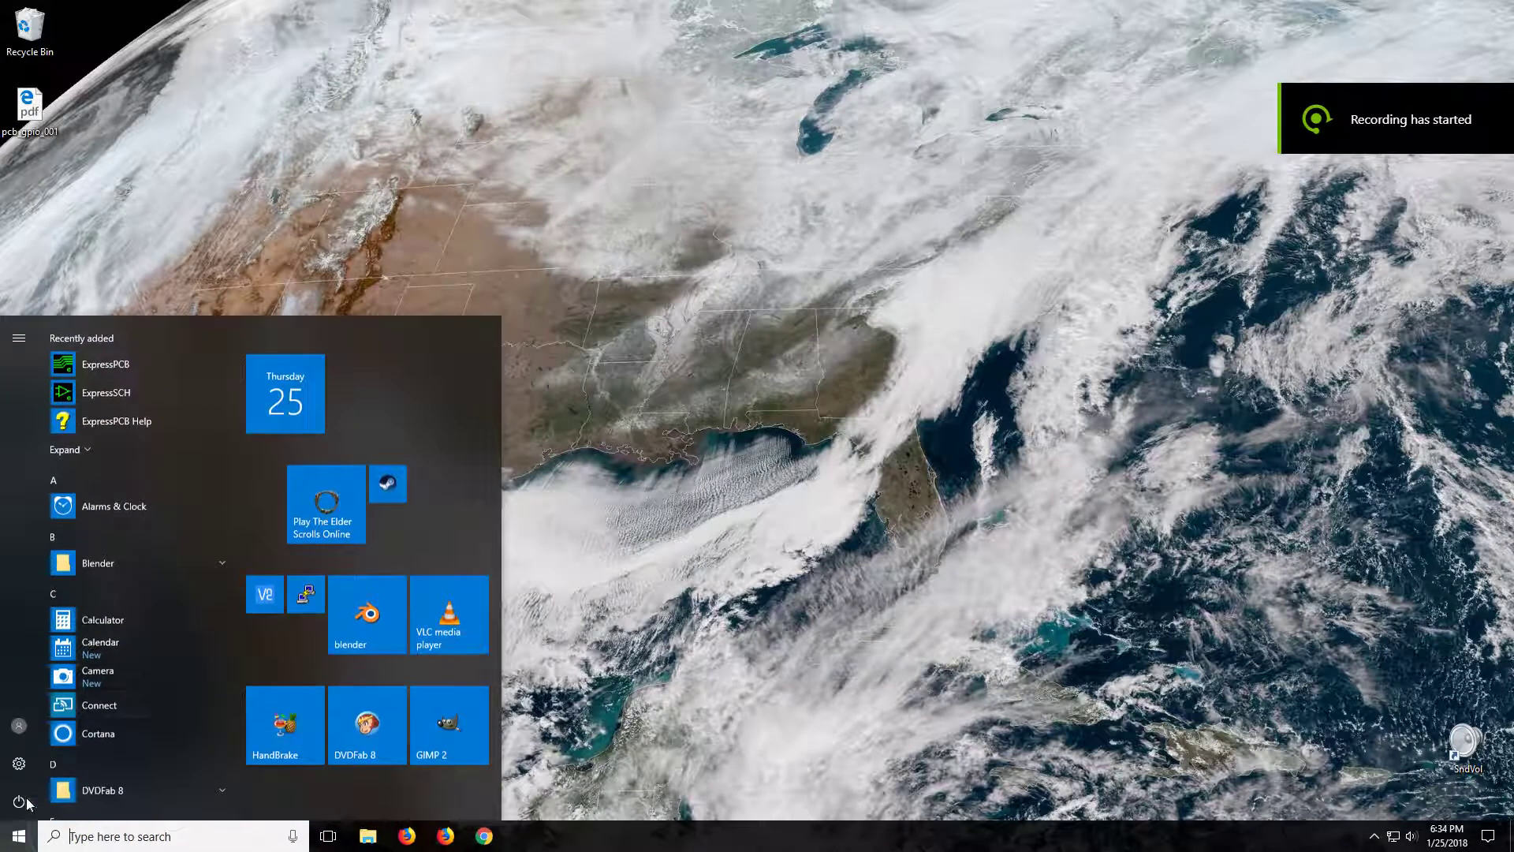
{"action": "left_click", "coordinate": [367, 626]}
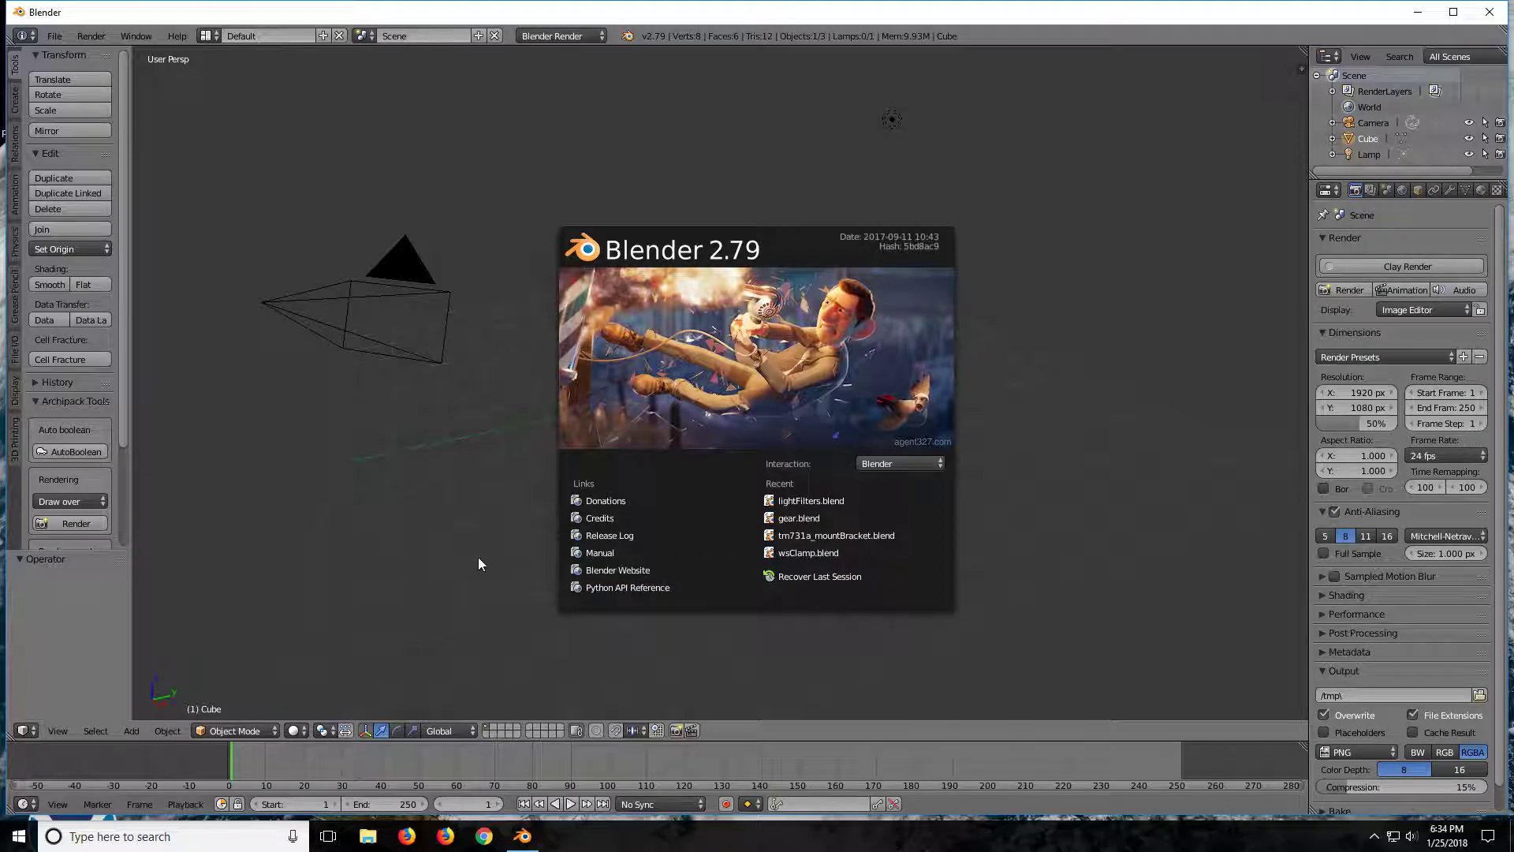
- Dismiss the splash screen and delete the default cube
{"action": "left_click", "coordinate": [456, 560]}
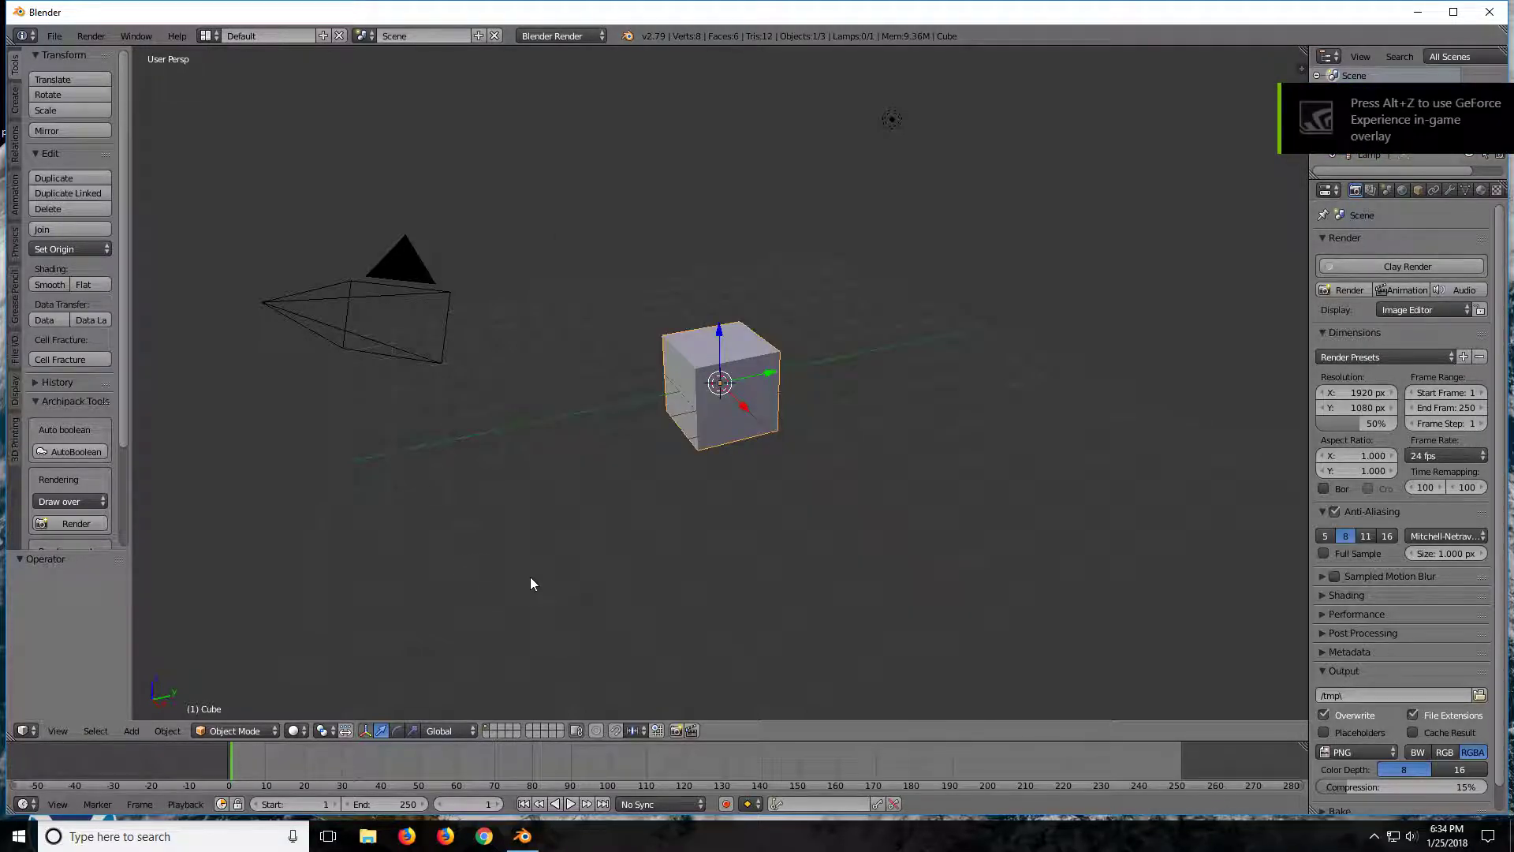
{"action": "mouse_move", "coordinate": [708, 549]}
{"action": "middle_mouse_down"}
{"action": "mouse_move", "coordinate": [745, 548]}
{"action": "mouse_move", "coordinate": [729, 531]}
{"action": "middle_mouse_up"}
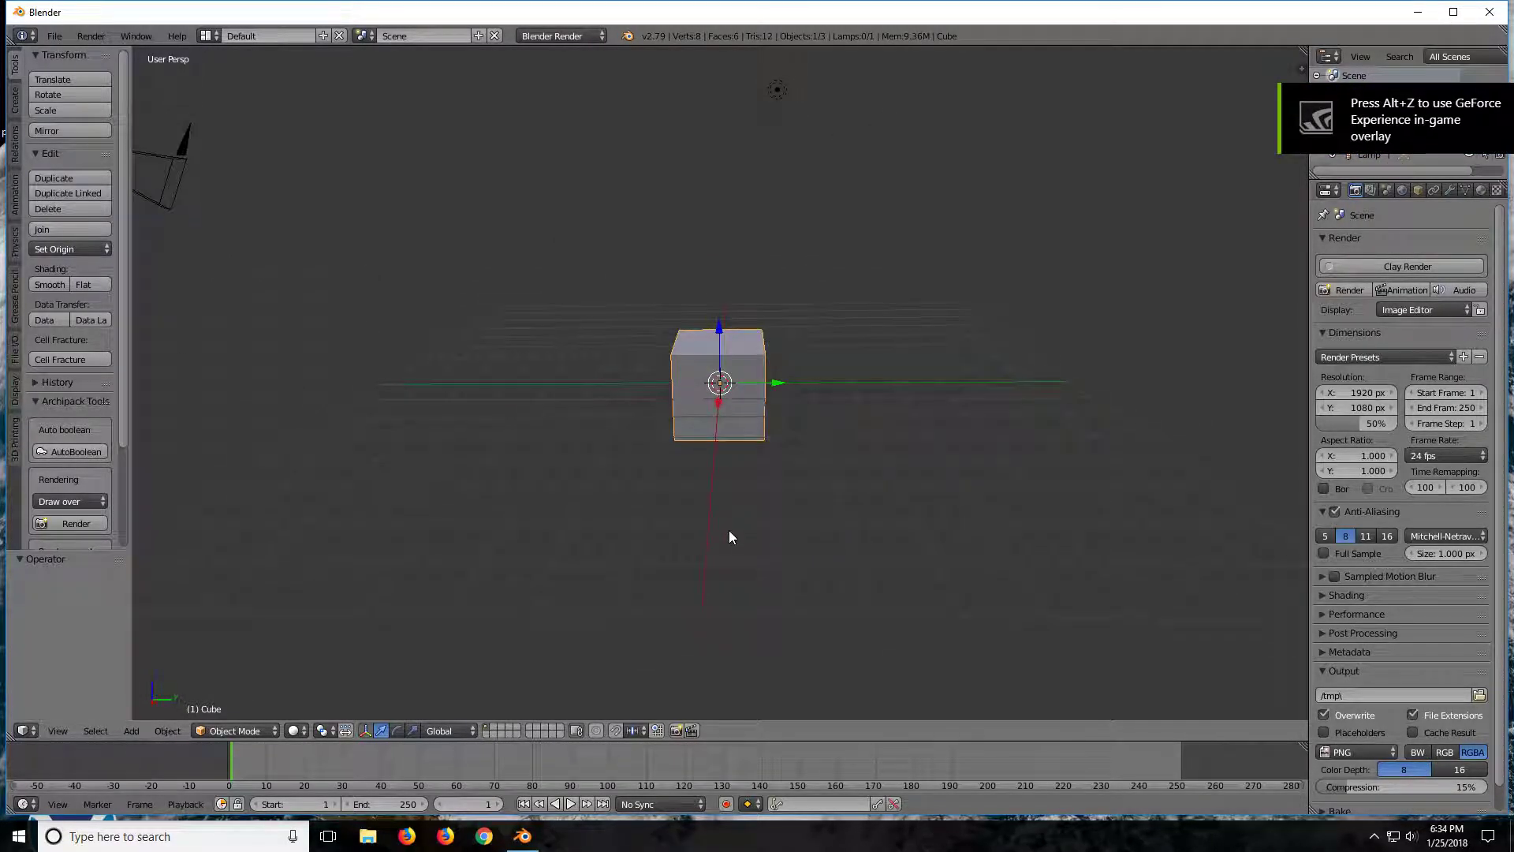
{"action": "key", "text": "x"}
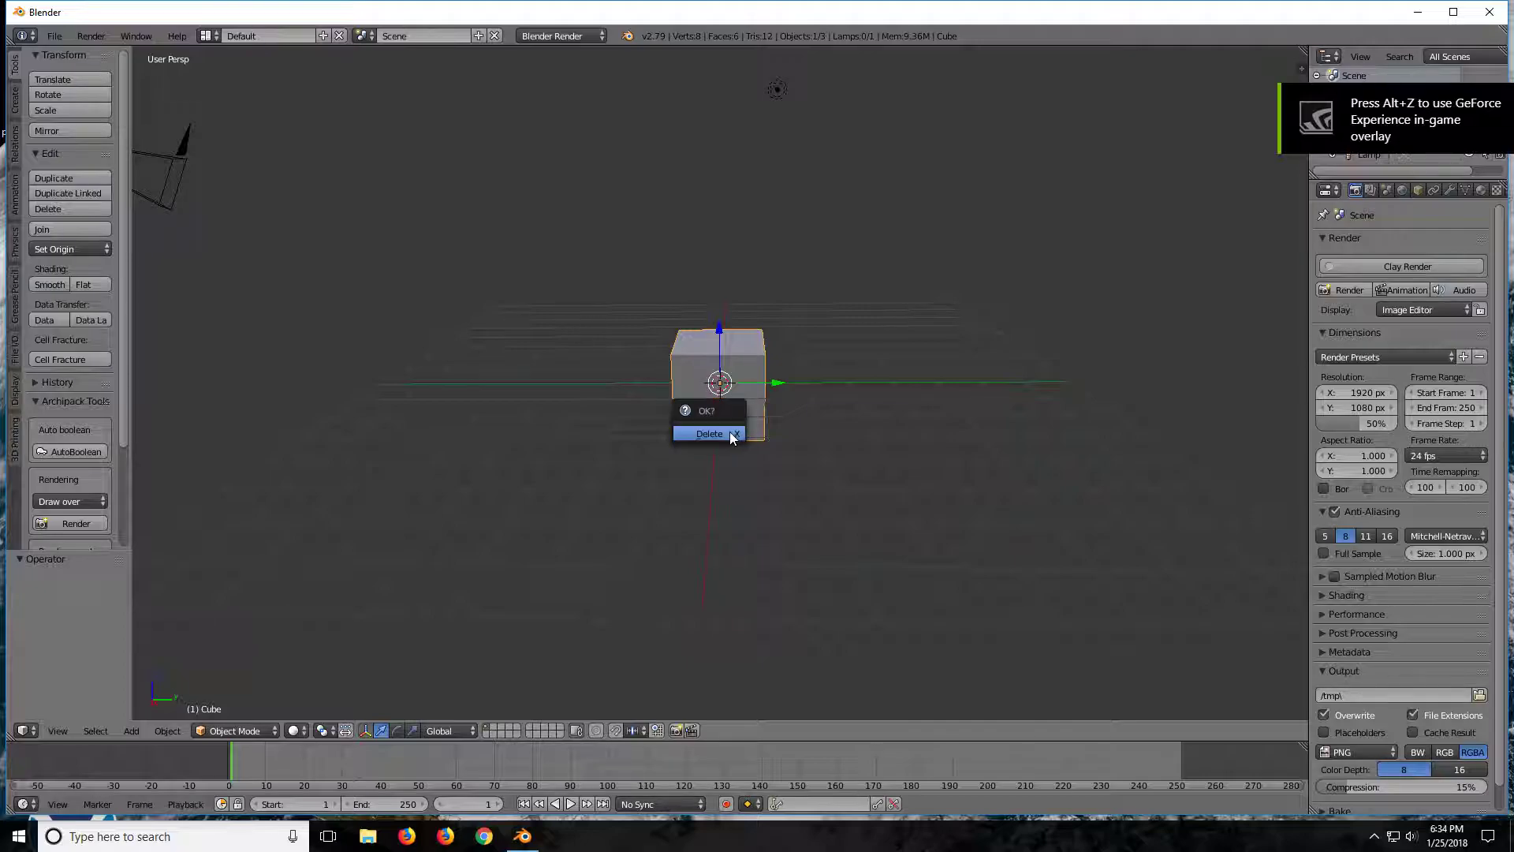
{"action": "left_click", "coordinate": [730, 432]}
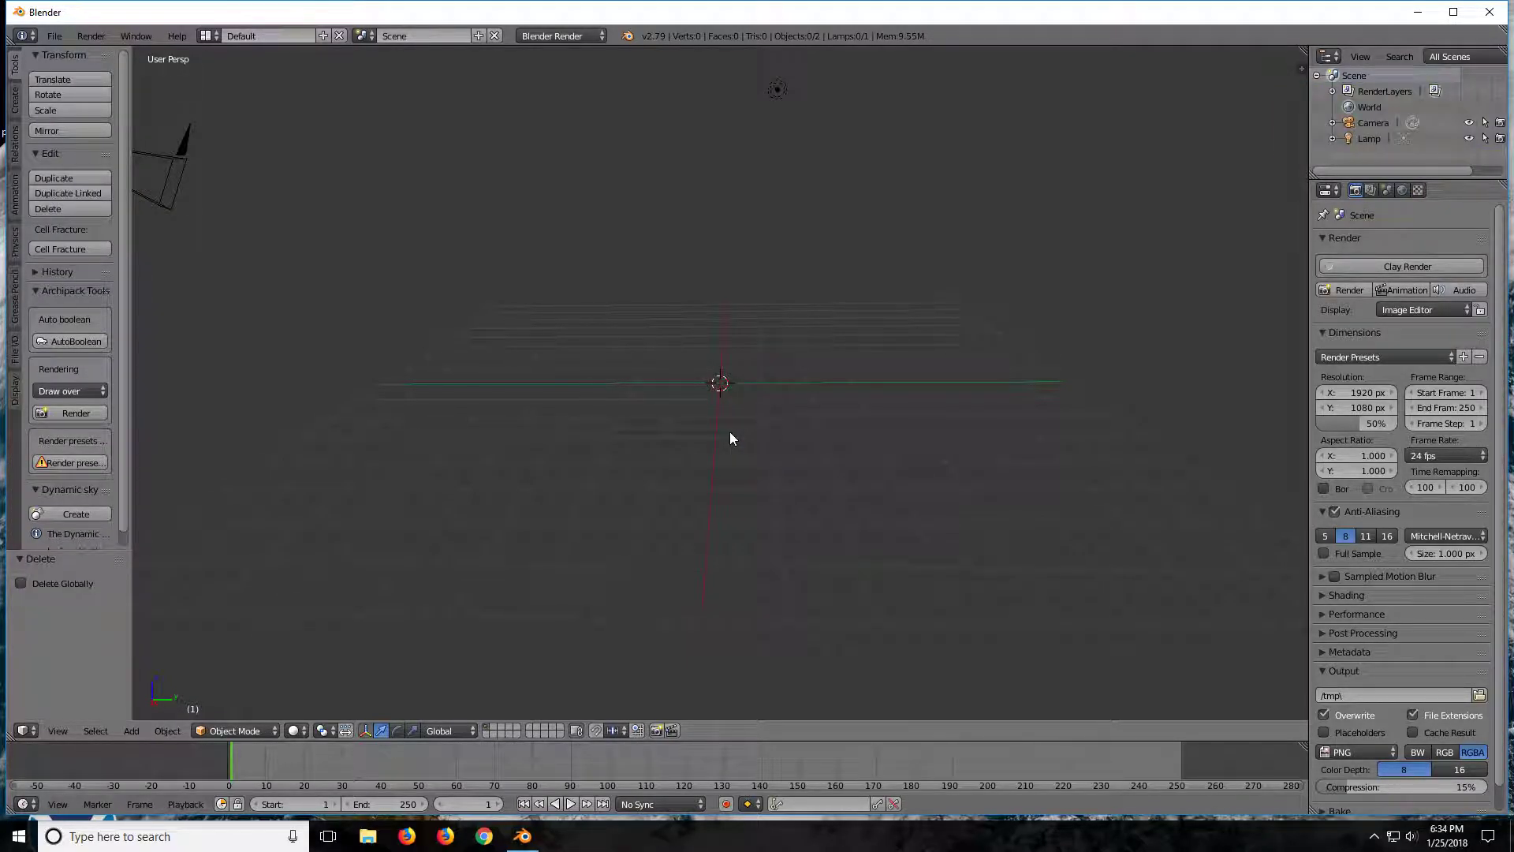
- Add a UV sphere, scale it to 0.113, then delete it again
{"action": "key", "text": "shift+a"}
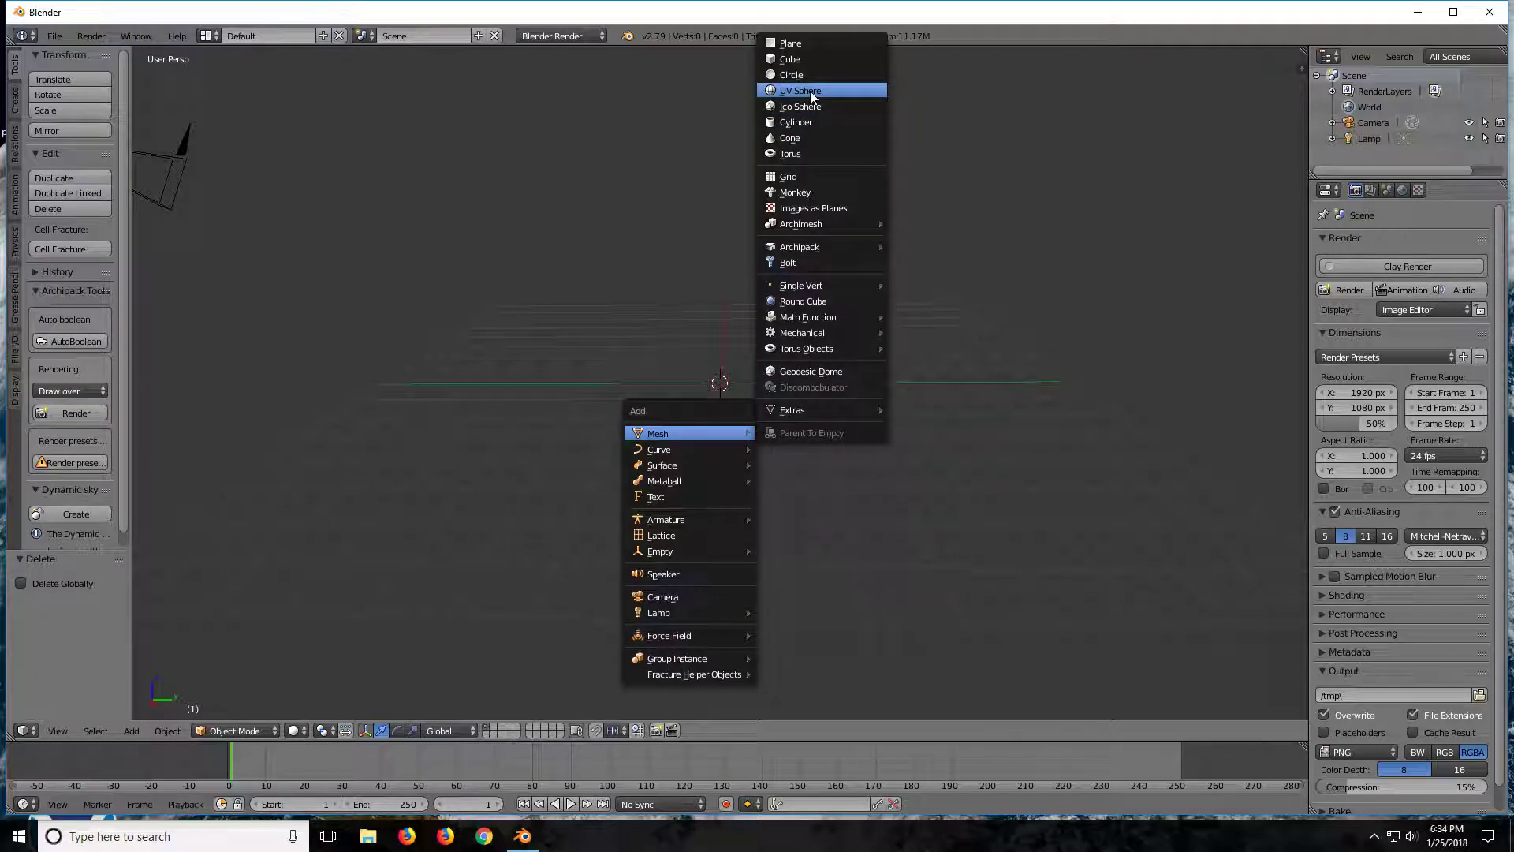
{"action": "left_click", "coordinate": [810, 92]}
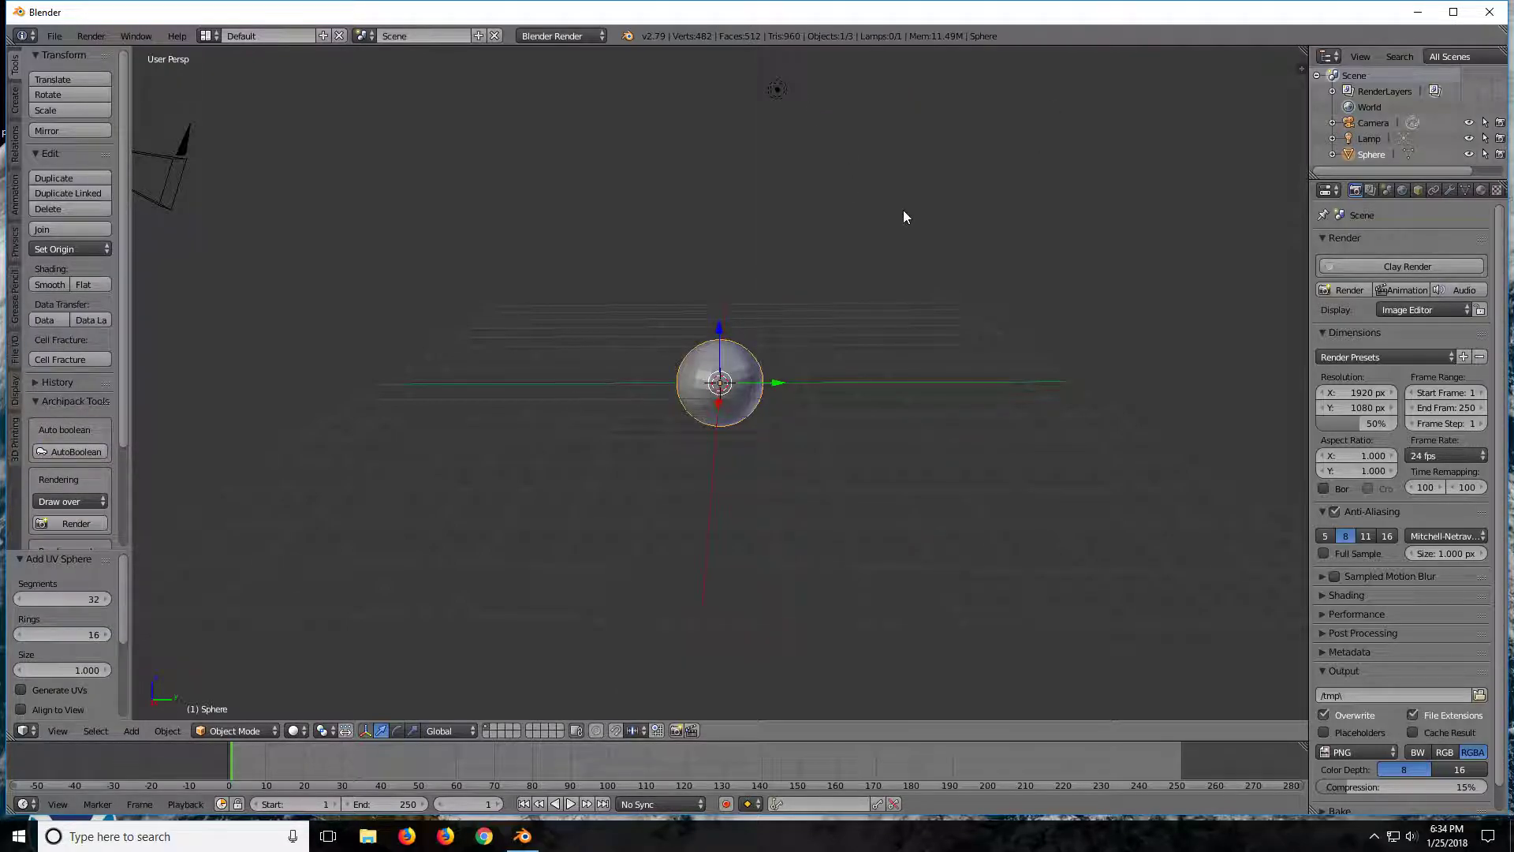
{"action": "key", "text": "s"}
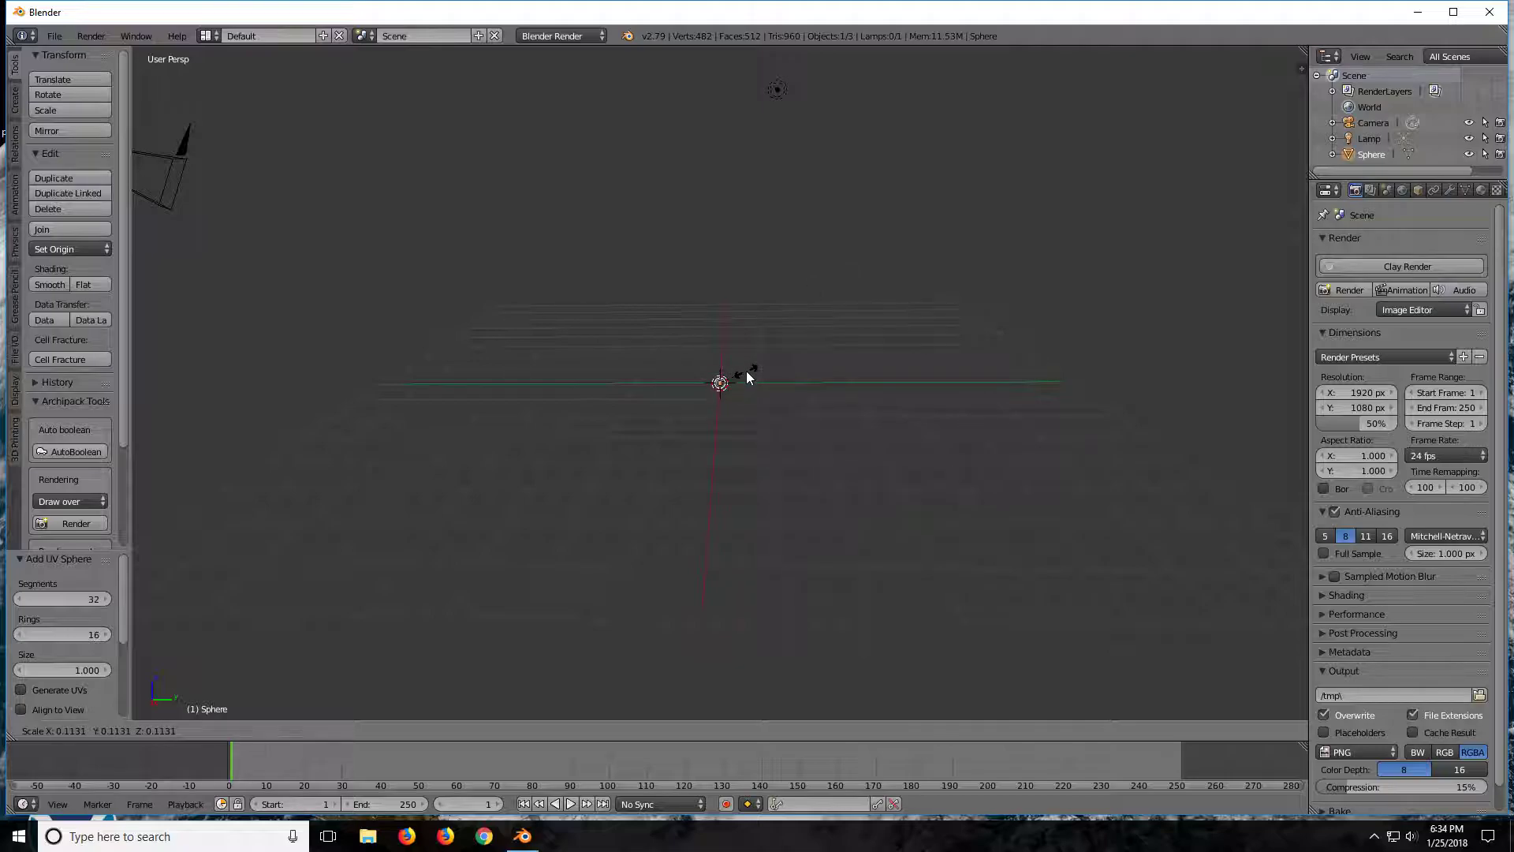
{"action": "left_click", "coordinate": [746, 371]}
{"action": "scroll", "coordinate": [631, 408], "scroll_direction": "up", "scroll_amount": 5}
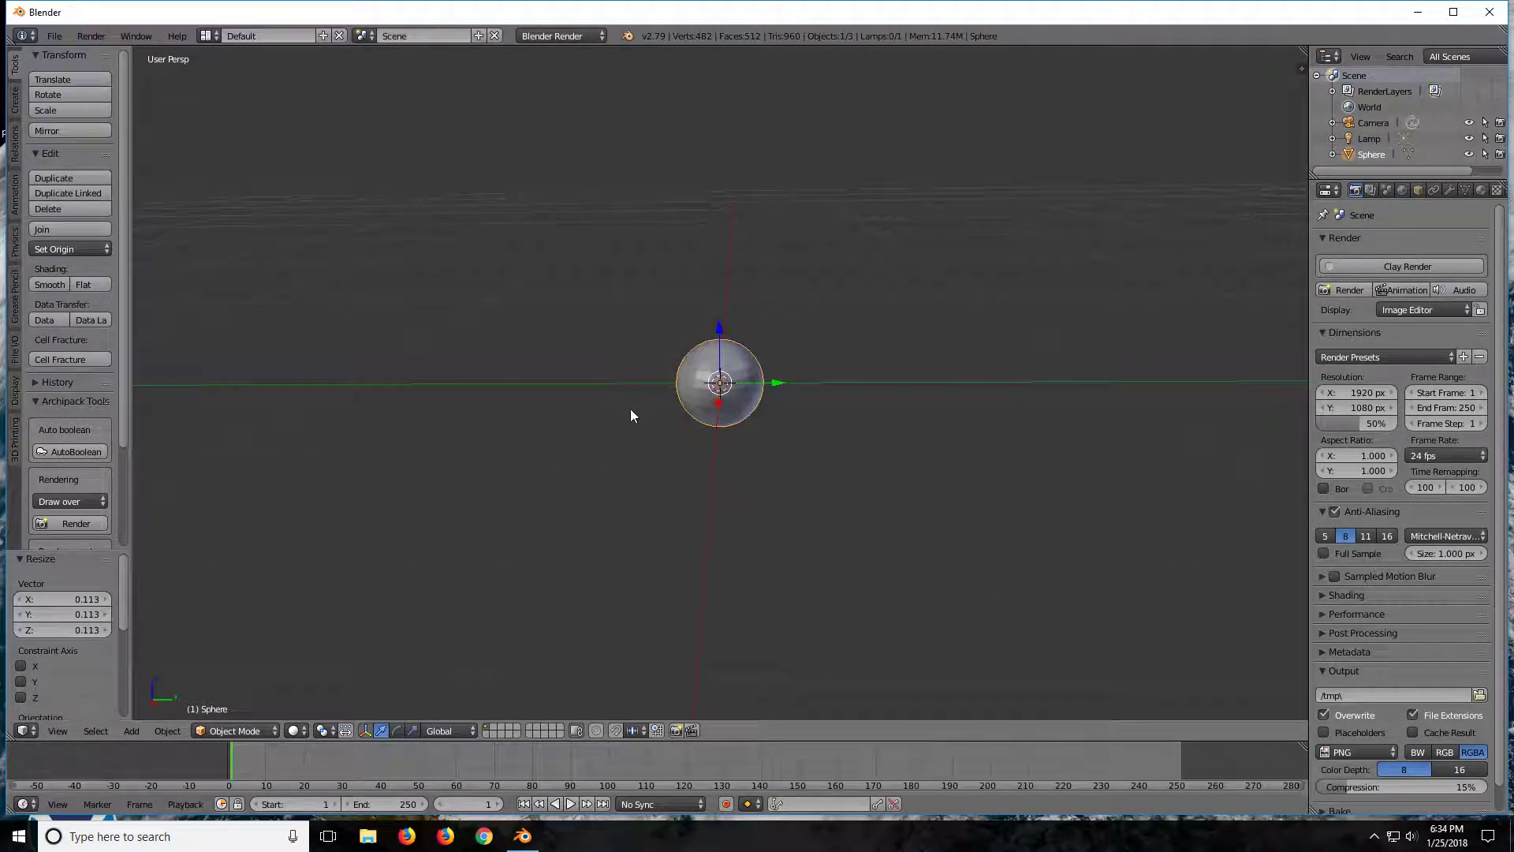
{"action": "middle_click_drag", "start_coordinate": [631, 416], "coordinate": [765, 401]}
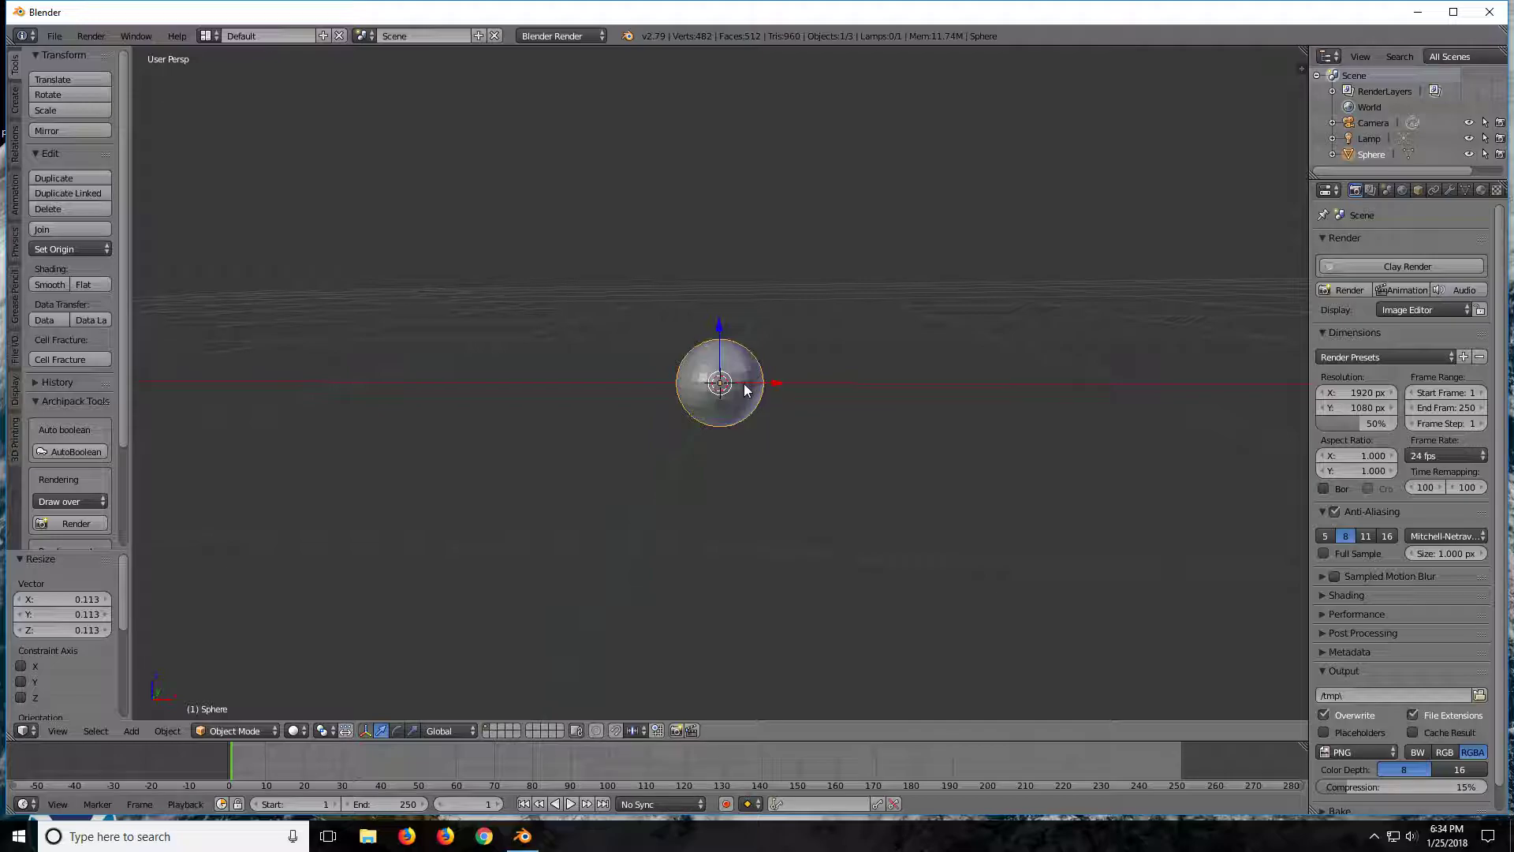
{"action": "scroll", "coordinate": [867, 323], "scroll_direction": "down", "scroll_amount": 4}
{"action": "key", "text": "x"}
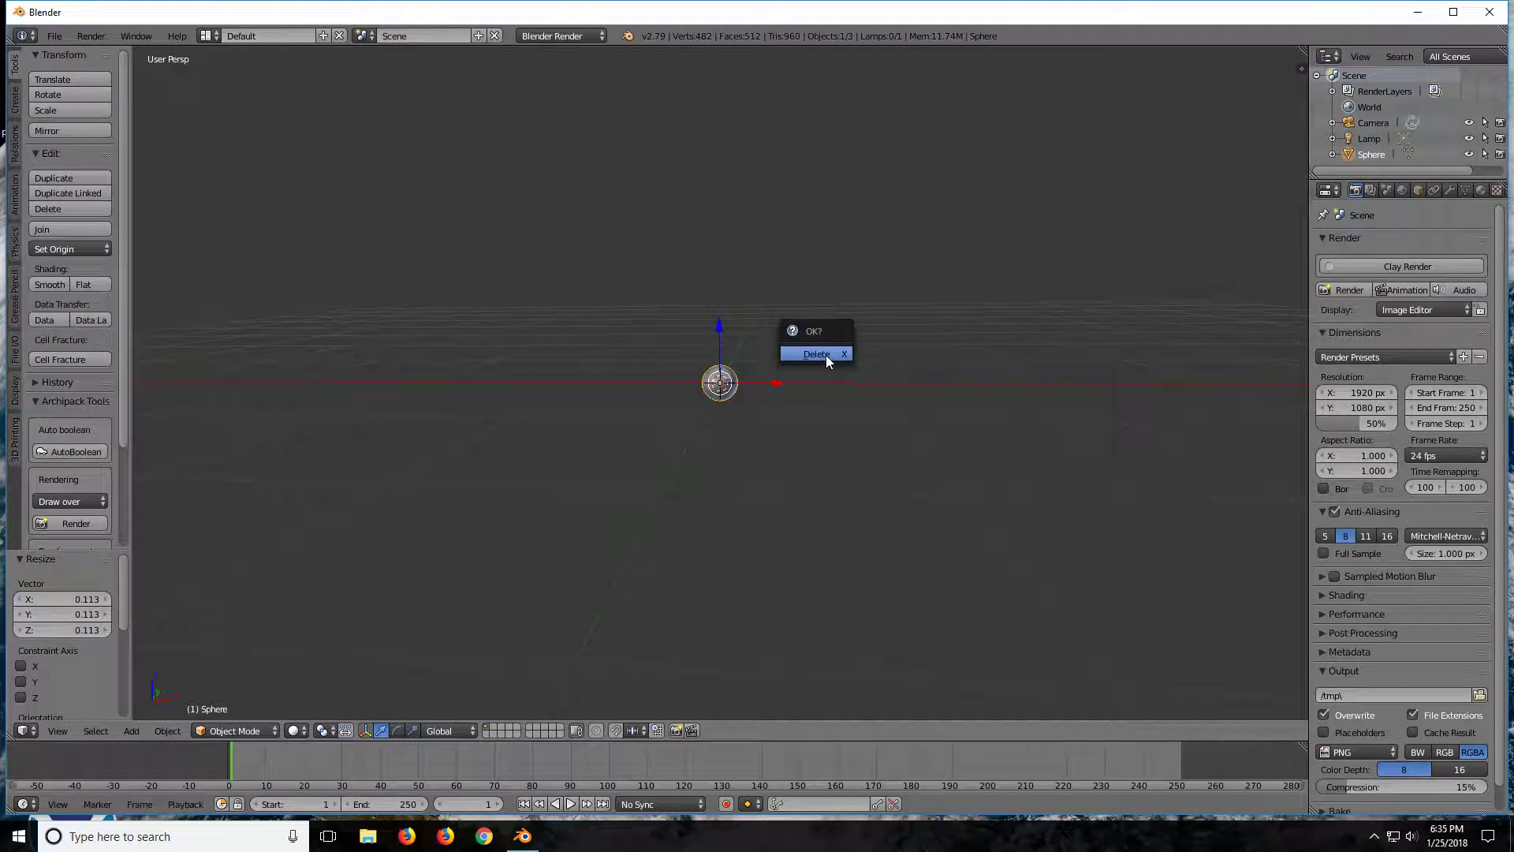
{"action": "left_click", "coordinate": [825, 355]}
{"action": "middle_click_drag", "start_coordinate": [948, 319], "coordinate": [806, 337]}
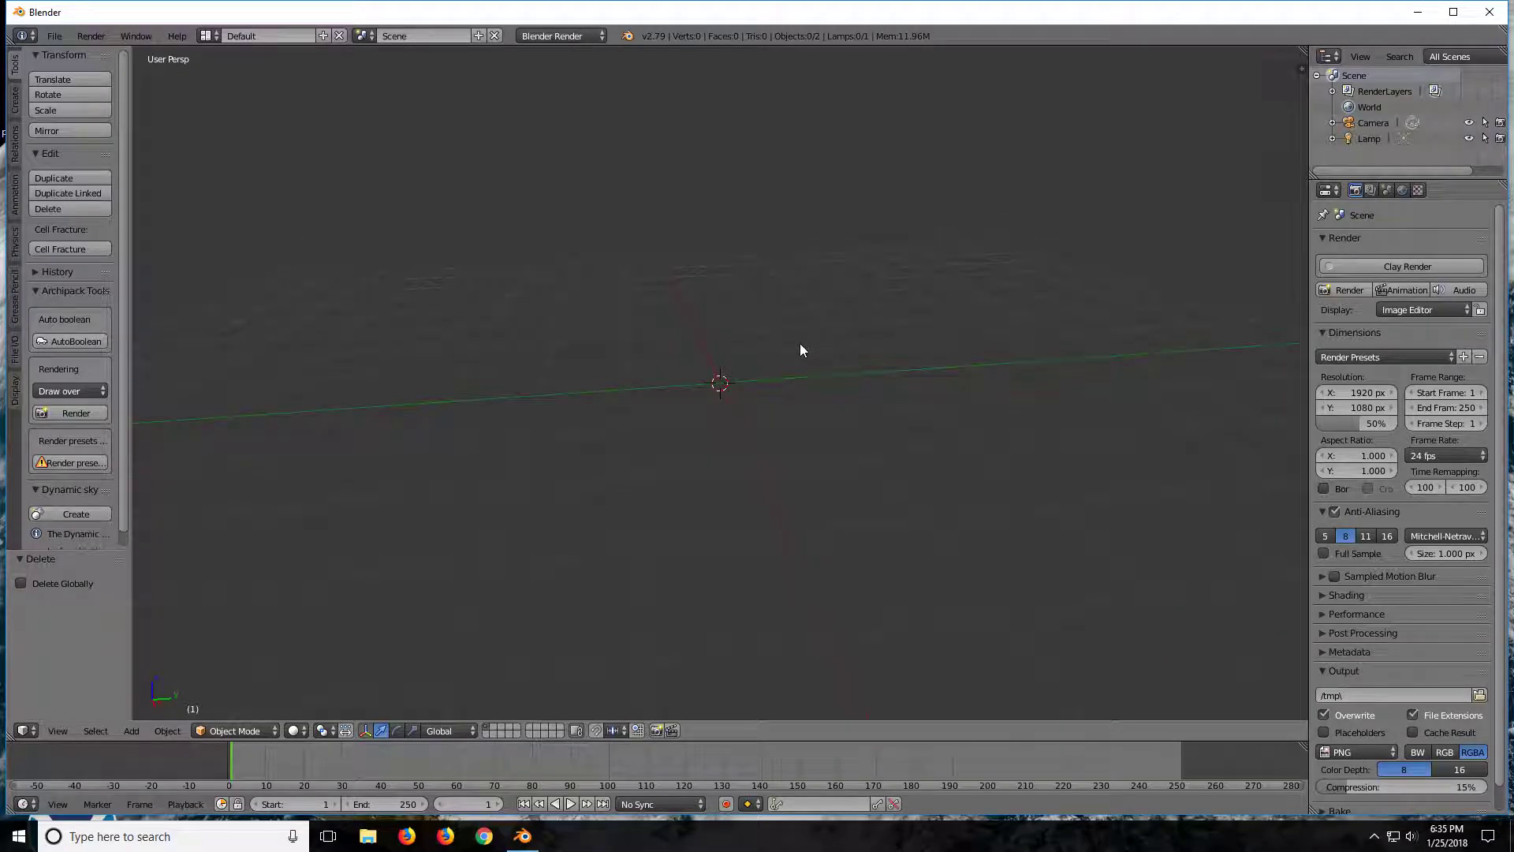
- Add a cylinder and rotate it 90° about the X axis
{"action": "key", "text": "shift+a"}
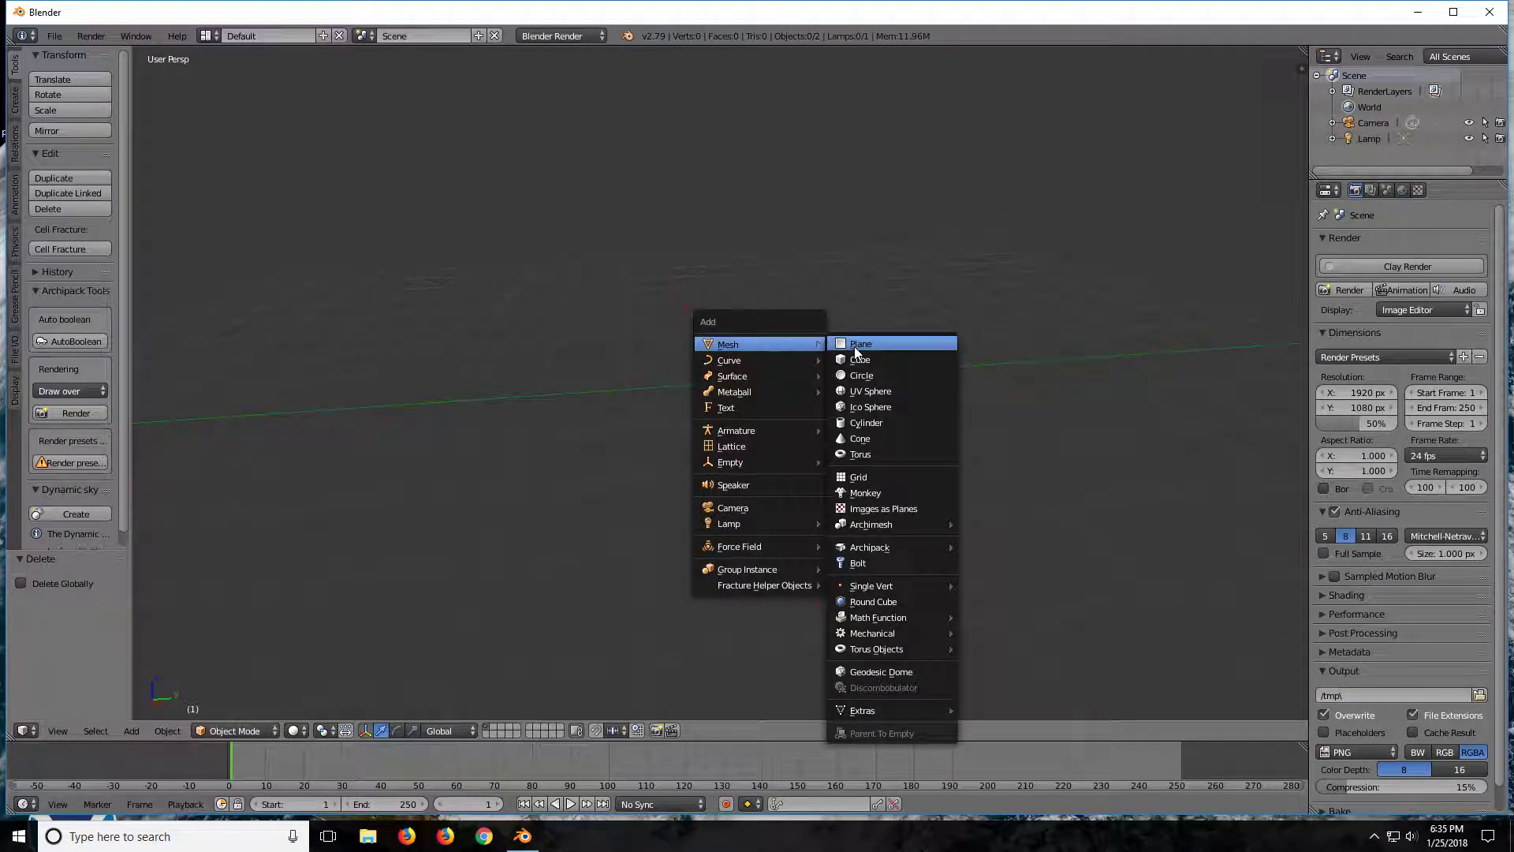
{"action": "left_click", "coordinate": [866, 422]}
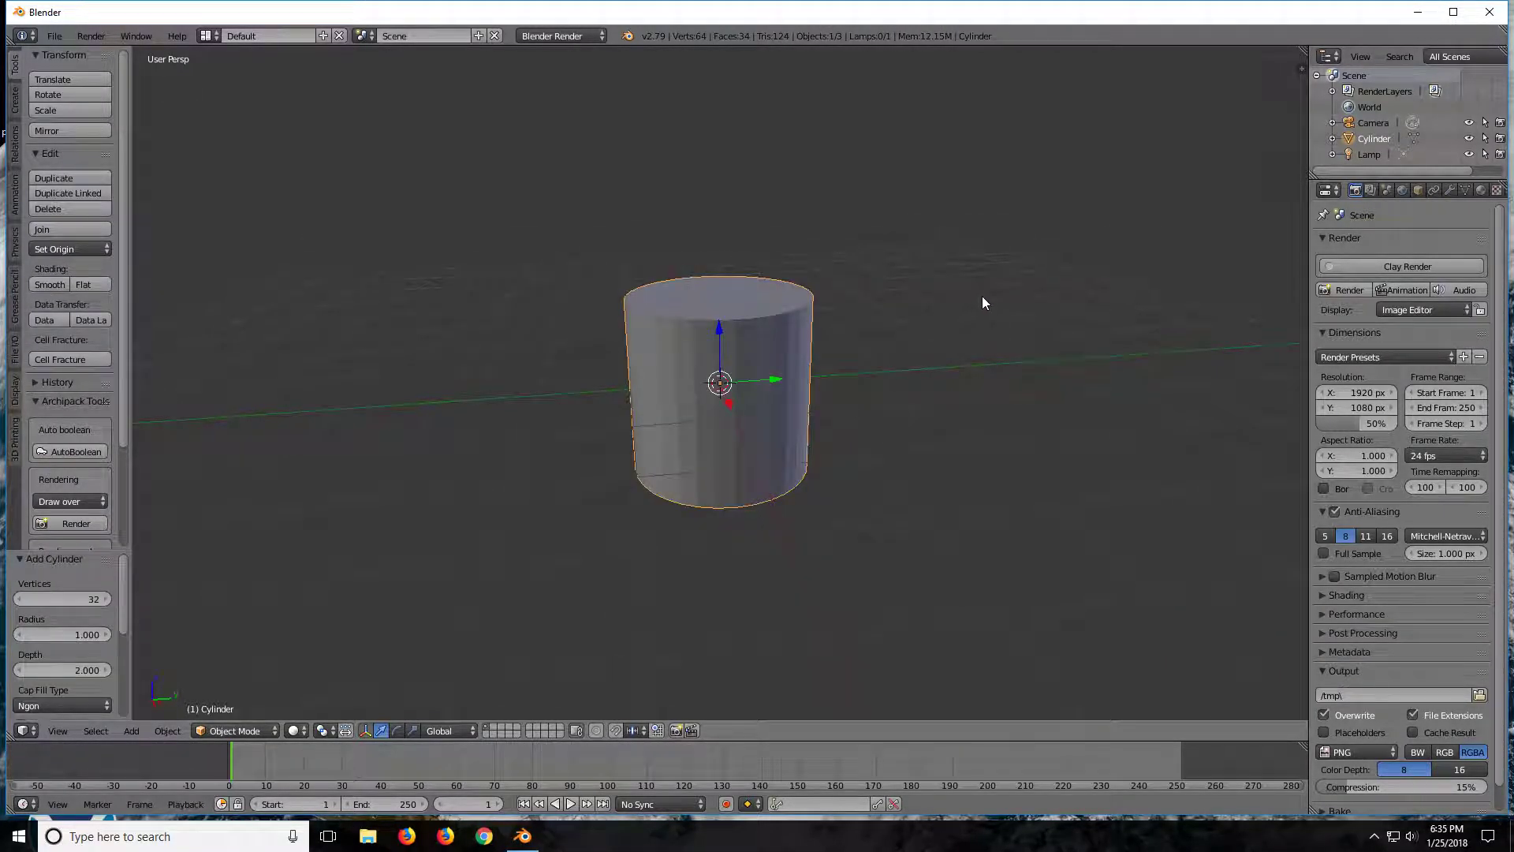
{"action": "type", "text": "r"}
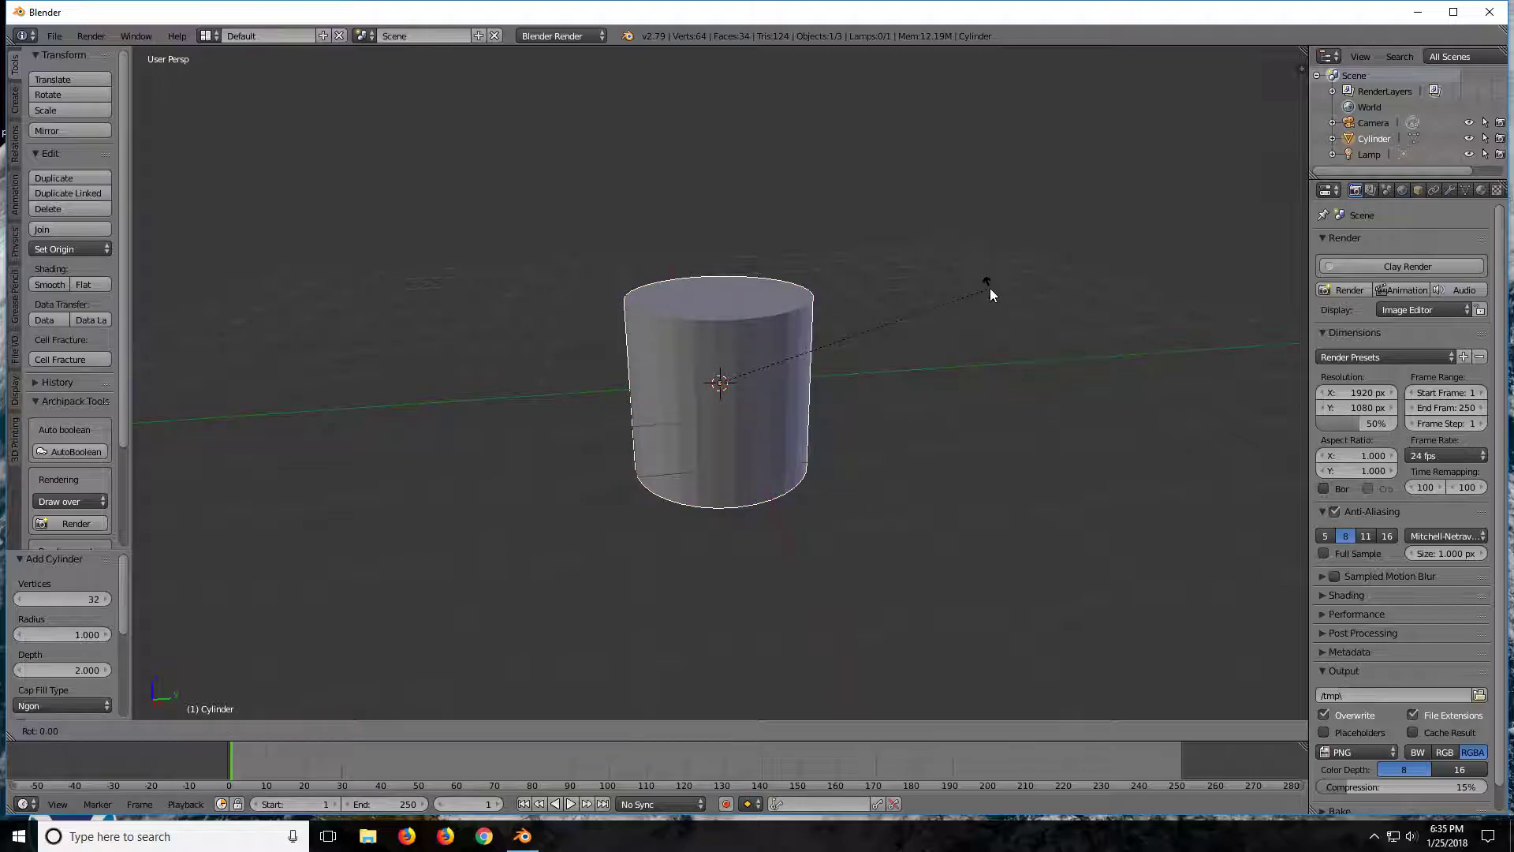
{"action": "type", "text": "x90"}
{"action": "key", "text": "Return"}
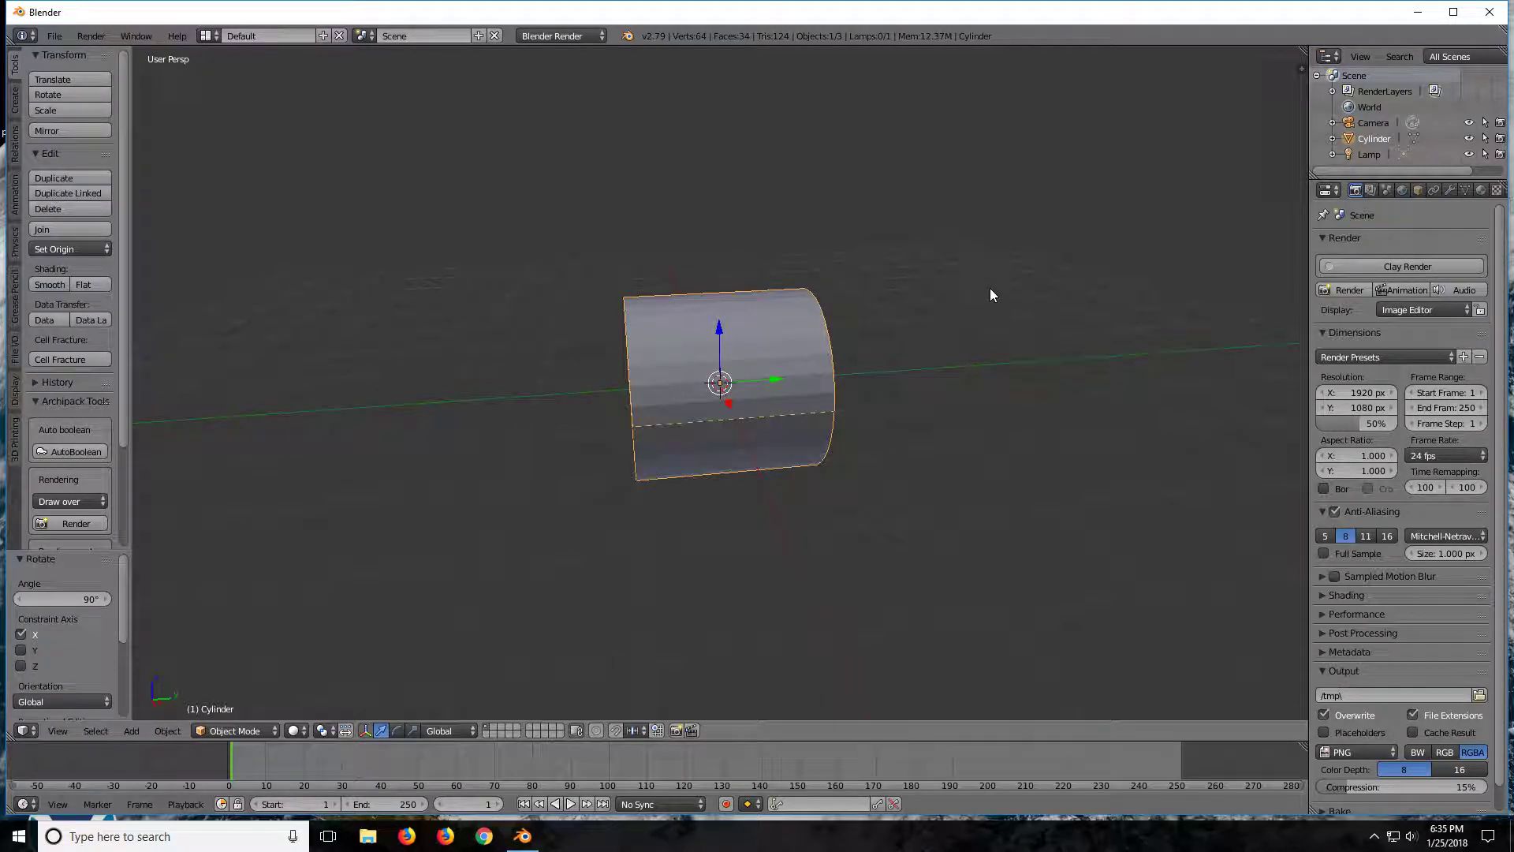
- Shrink the cylinder to 0.071, then stretch it 15.18 times along Y
{"action": "key", "text": "s"}
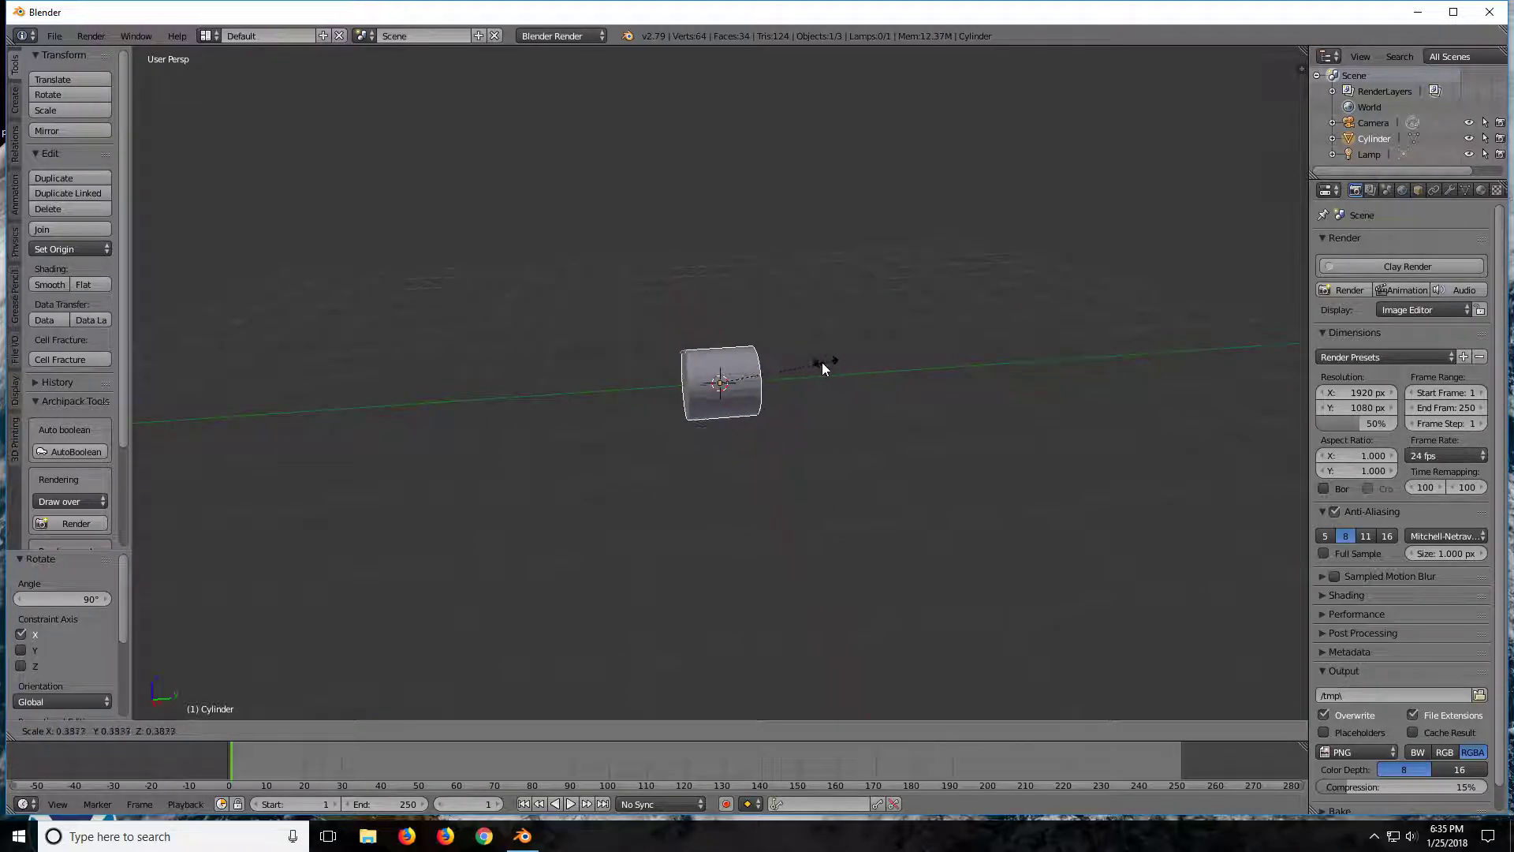
{"action": "left_click", "coordinate": [738, 391]}
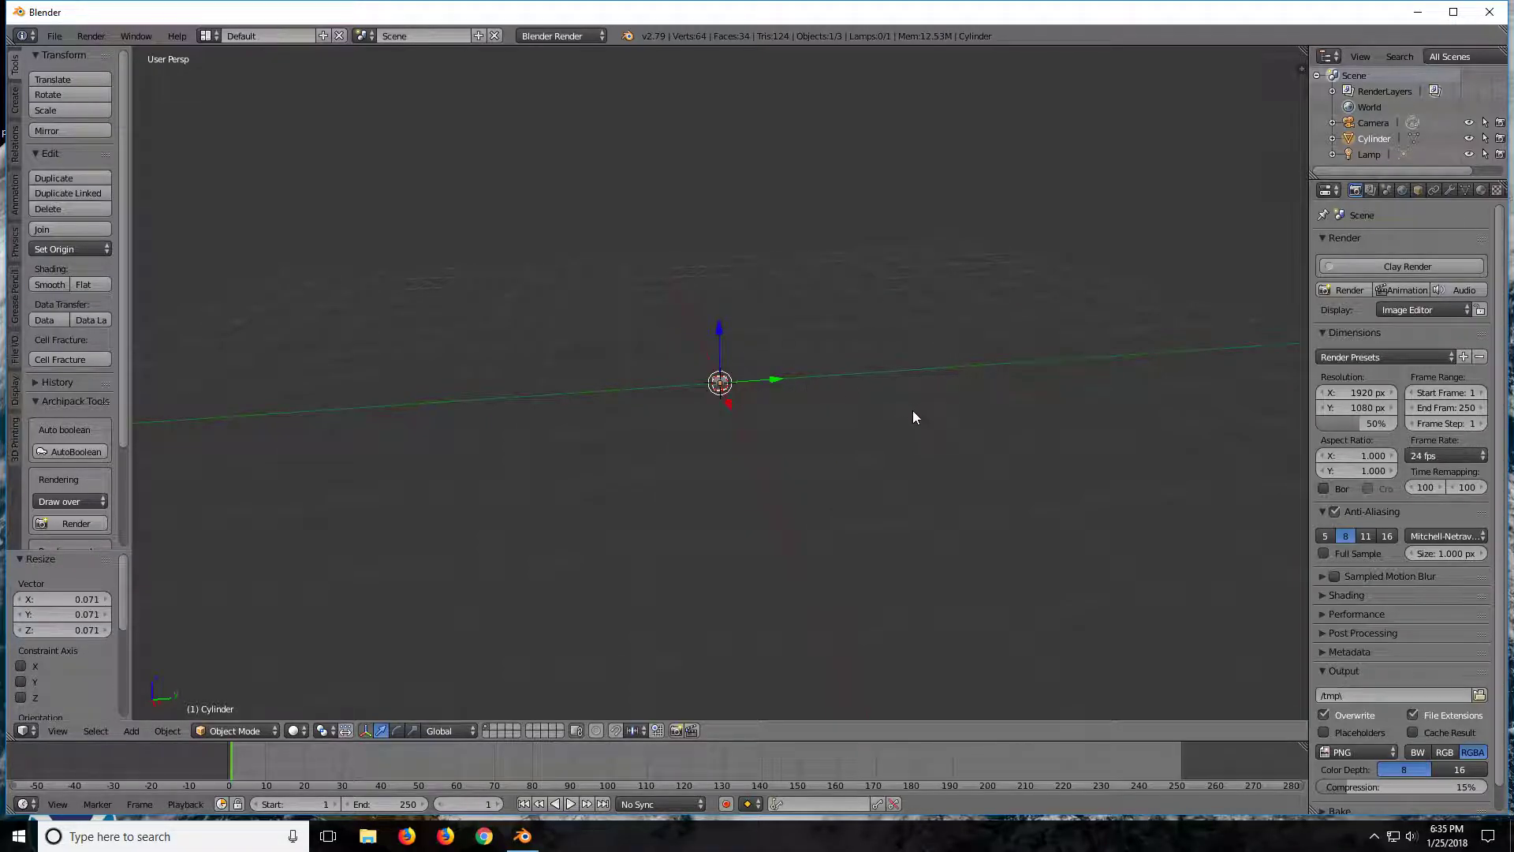
{"action": "key", "text": "s"}
{"action": "key", "text": "y"}
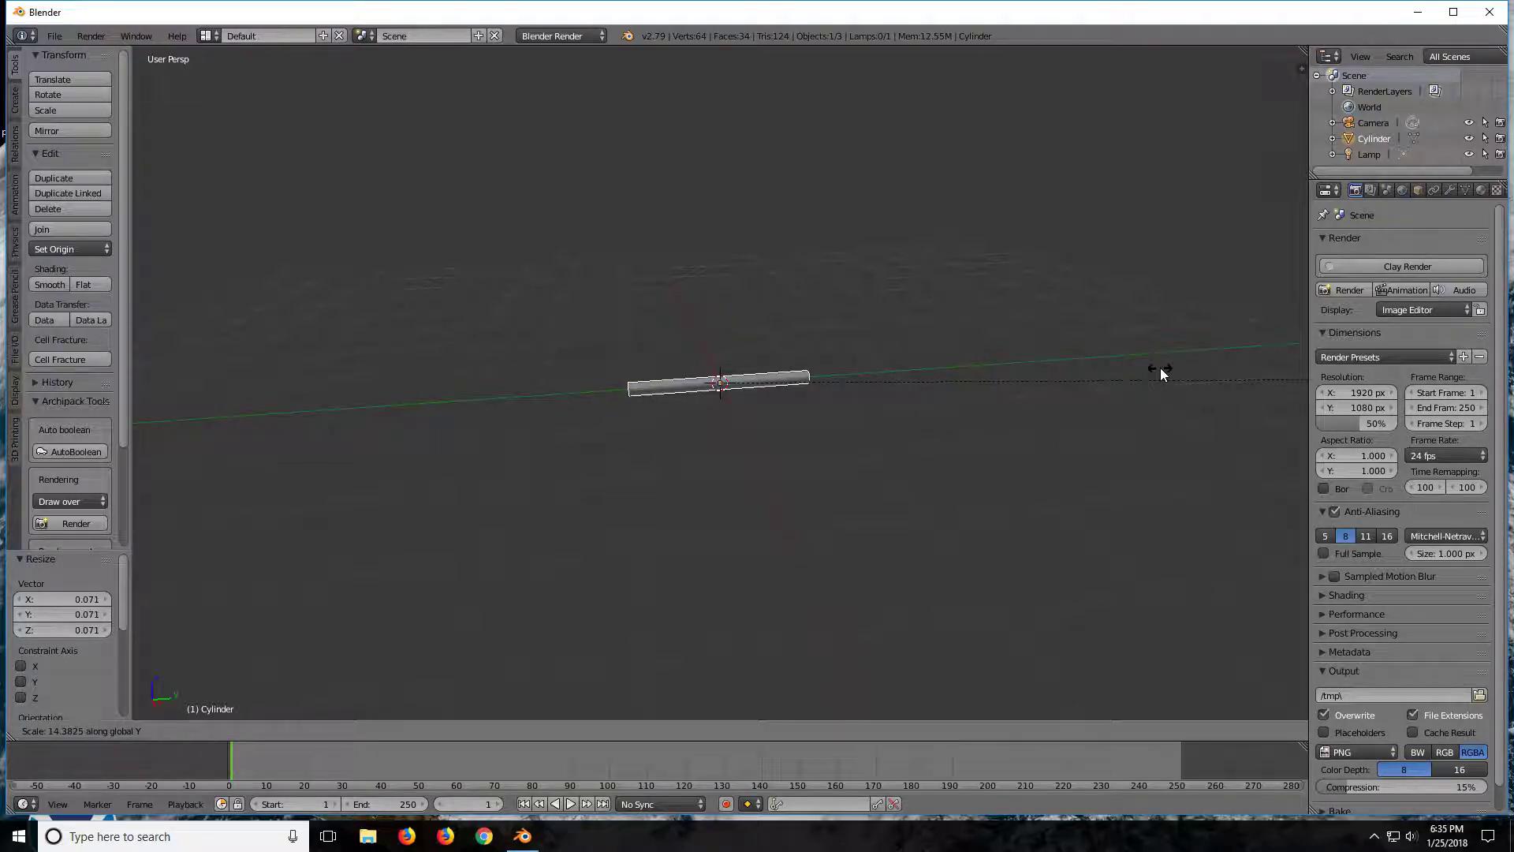
{"action": "left_click", "coordinate": [141, 385]}
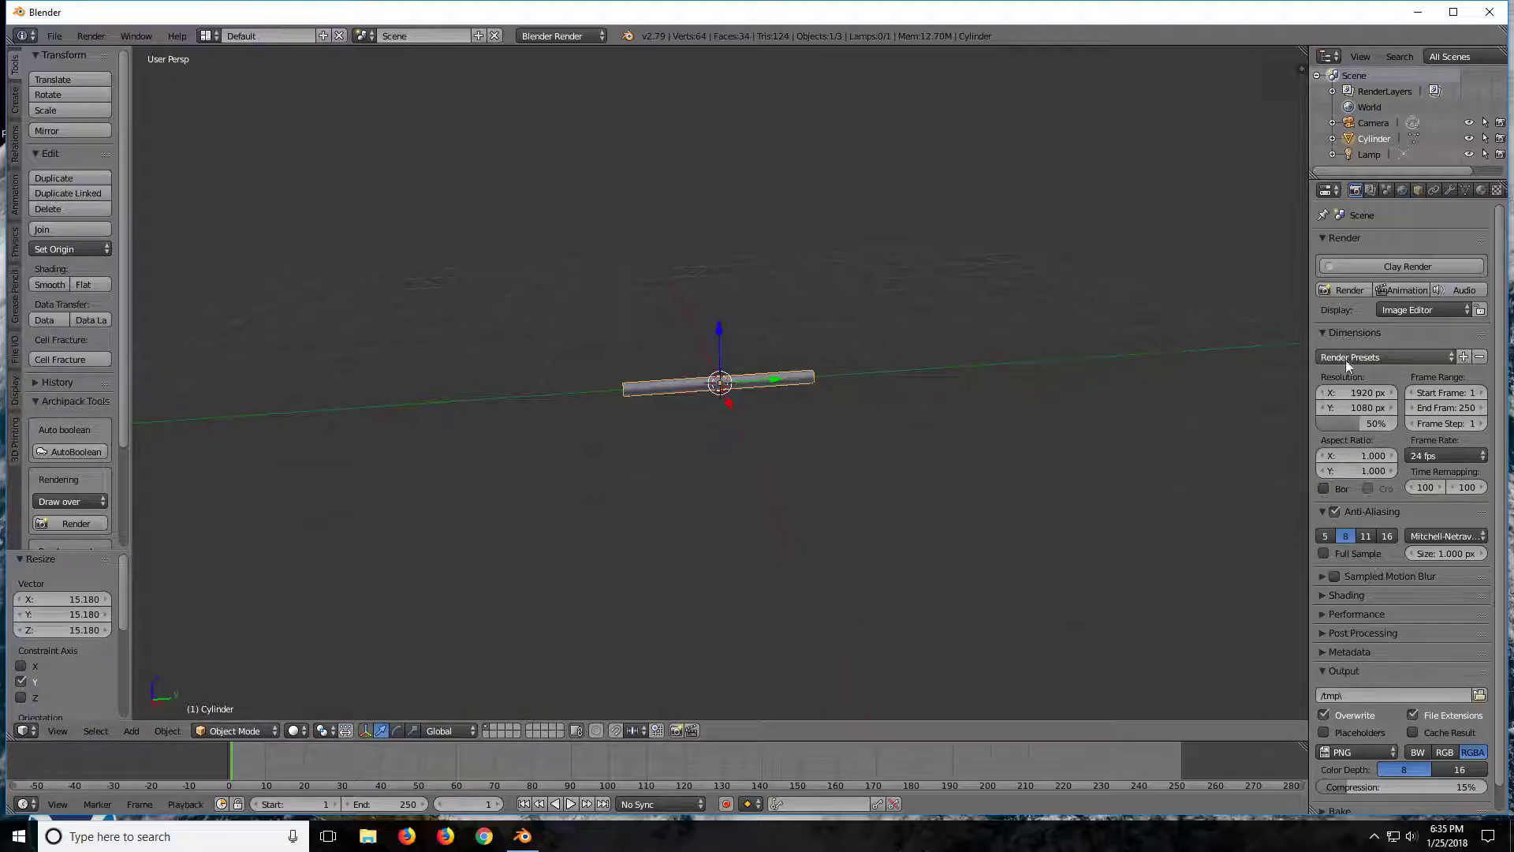
- Add an Array modifier to the cylinder rod
{"action": "left_click", "coordinate": [1450, 189]}
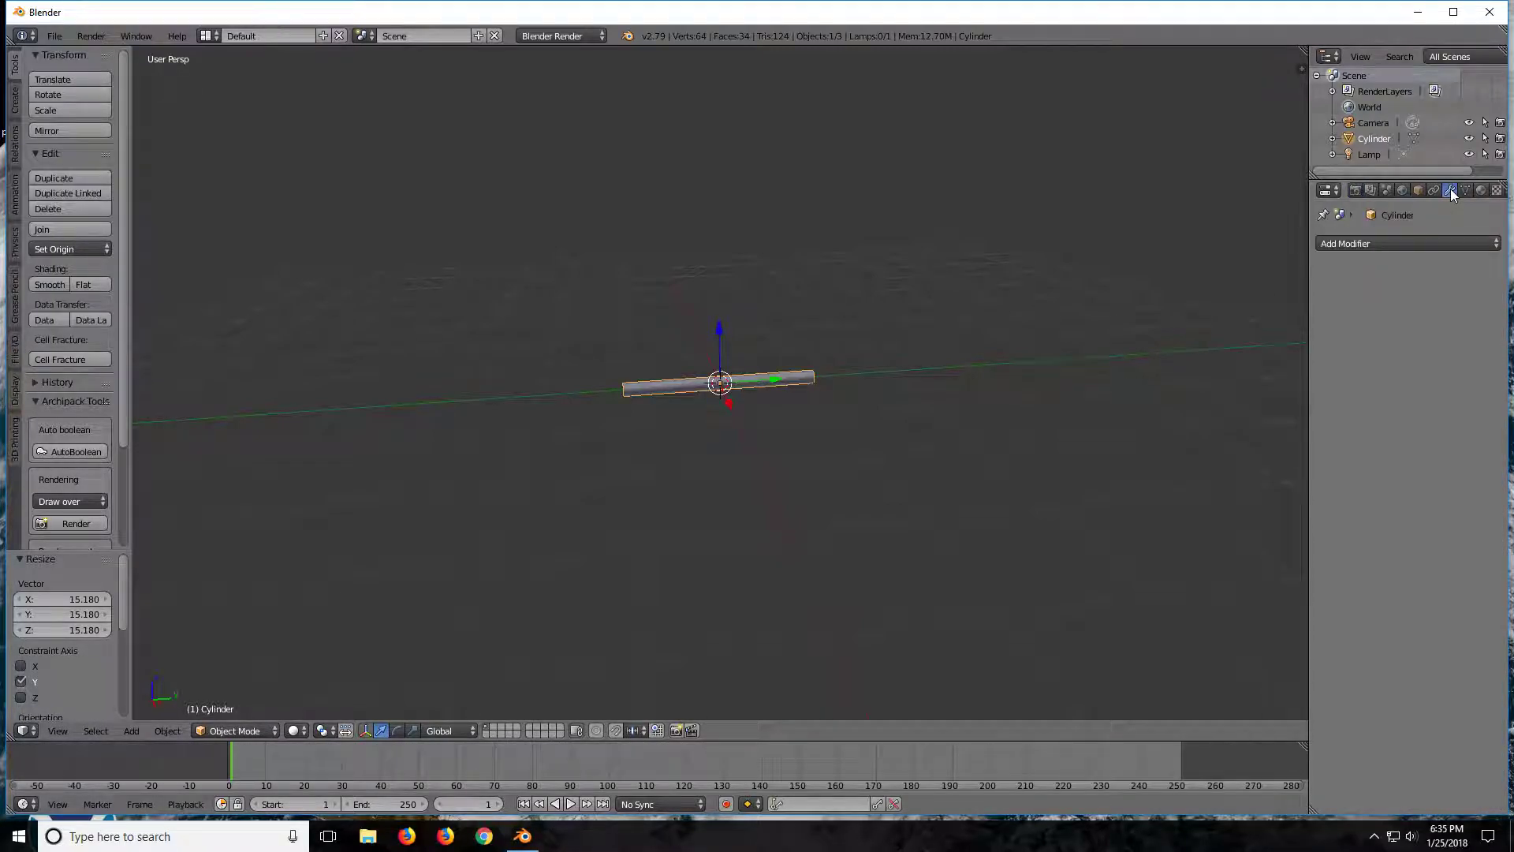
{"action": "left_click", "coordinate": [1387, 241]}
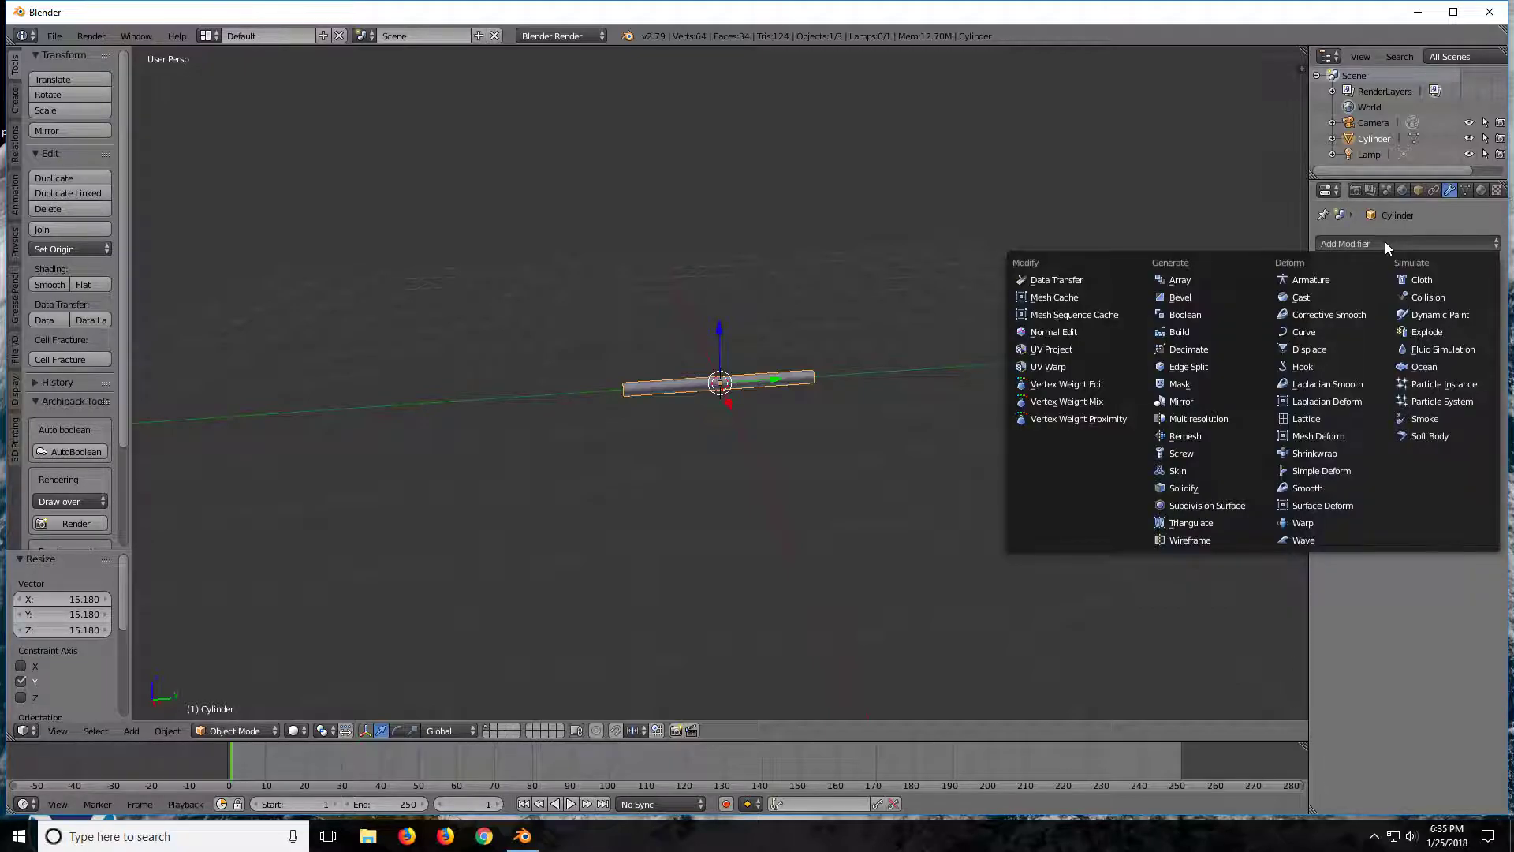
{"action": "left_click", "coordinate": [1182, 280]}
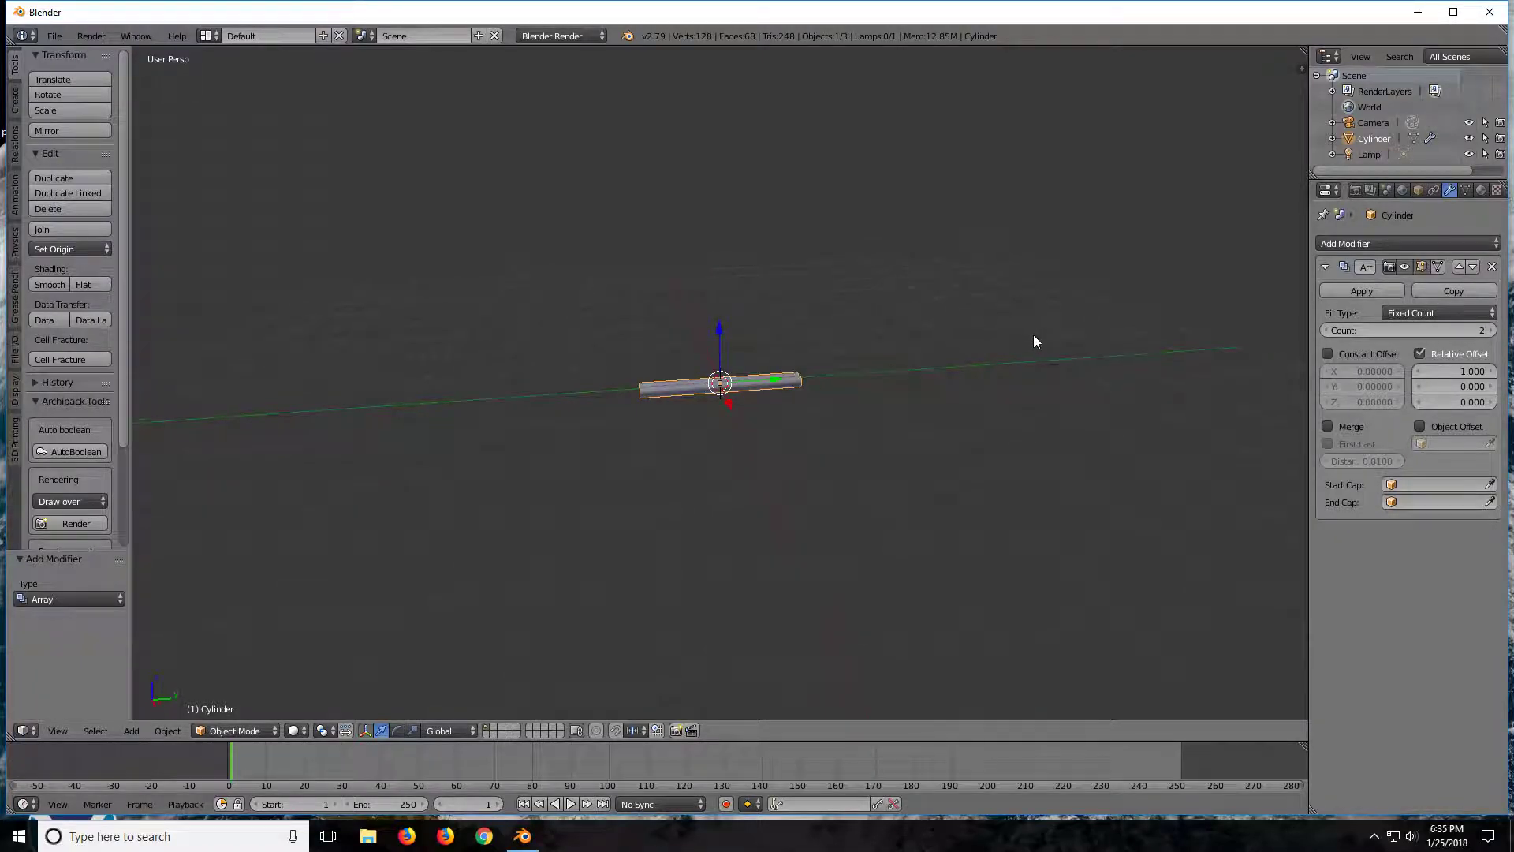
{"action": "mouse_move", "coordinate": [1033, 337]}
{"action": "middle_mouse_down"}
{"action": "mouse_move", "coordinate": [1035, 432]}
{"action": "mouse_move", "coordinate": [1024, 386]}
{"action": "middle_mouse_up"}
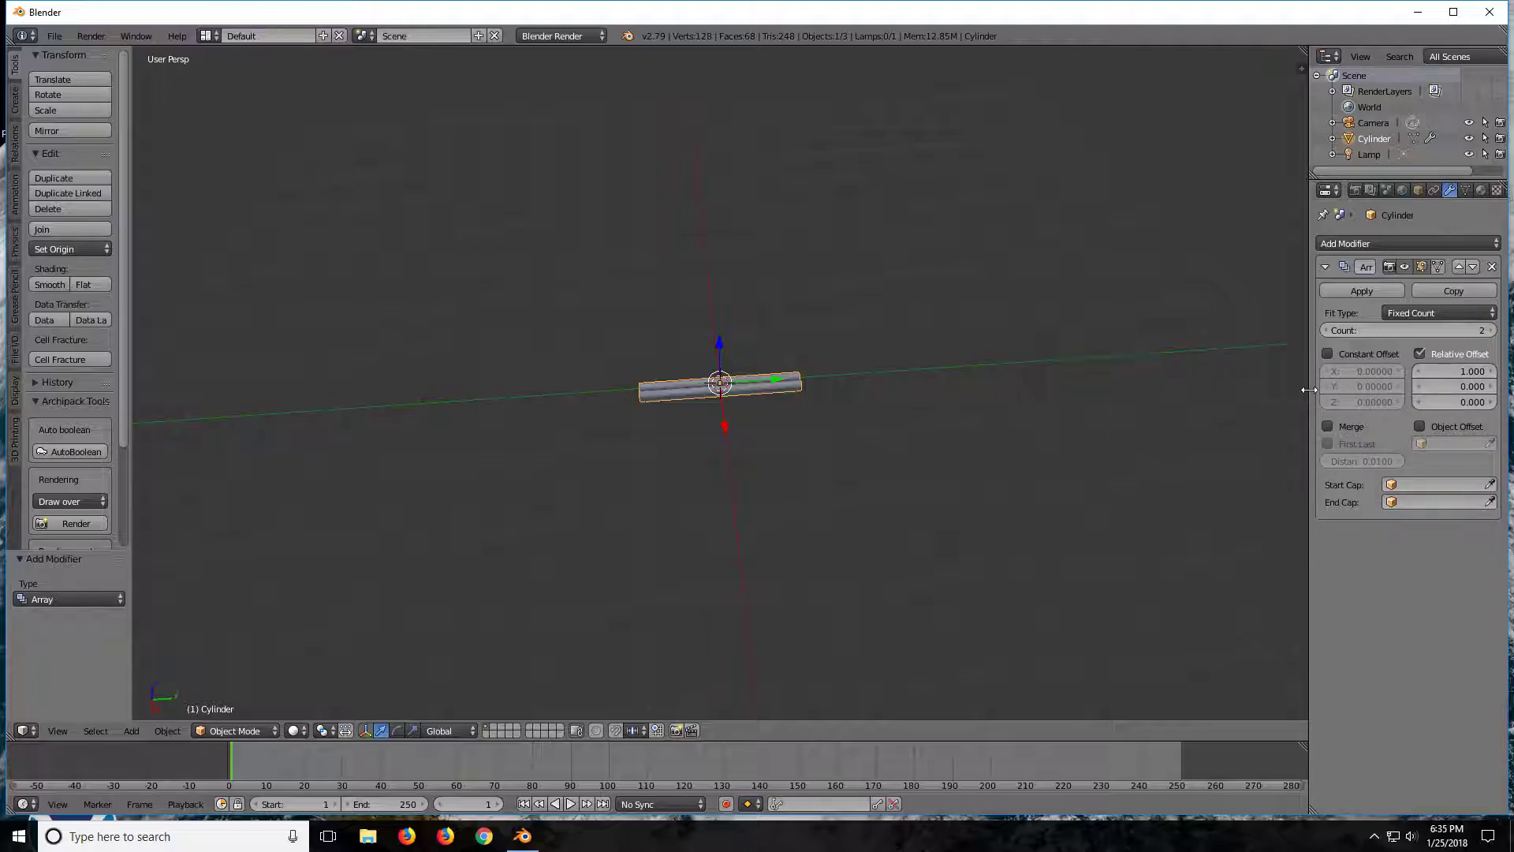
- Edit the Array's relative offsets, setting the Y offset to 6
{"action": "left_click_drag", "start_coordinate": [1309, 386], "coordinate": [1291, 387]}
{"action": "left_click_drag", "start_coordinate": [1430, 370], "coordinate": [1453, 367]}
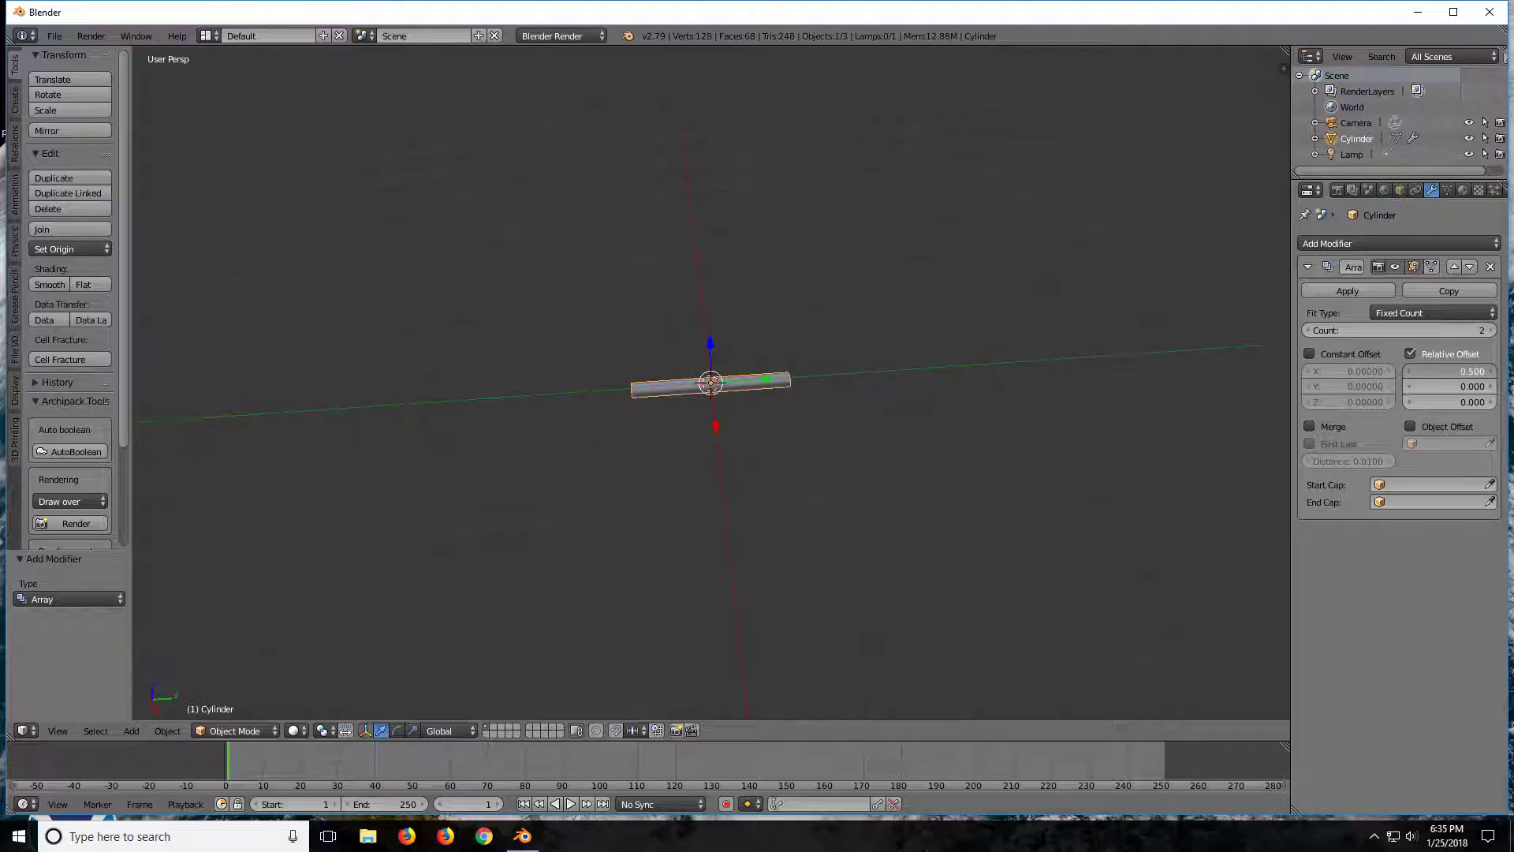
{"action": "left_click", "coordinate": [1452, 368]}
{"action": "type", "text": "0.5"}
{"action": "type", "text": "0"}
{"action": "key", "text": "Return"}
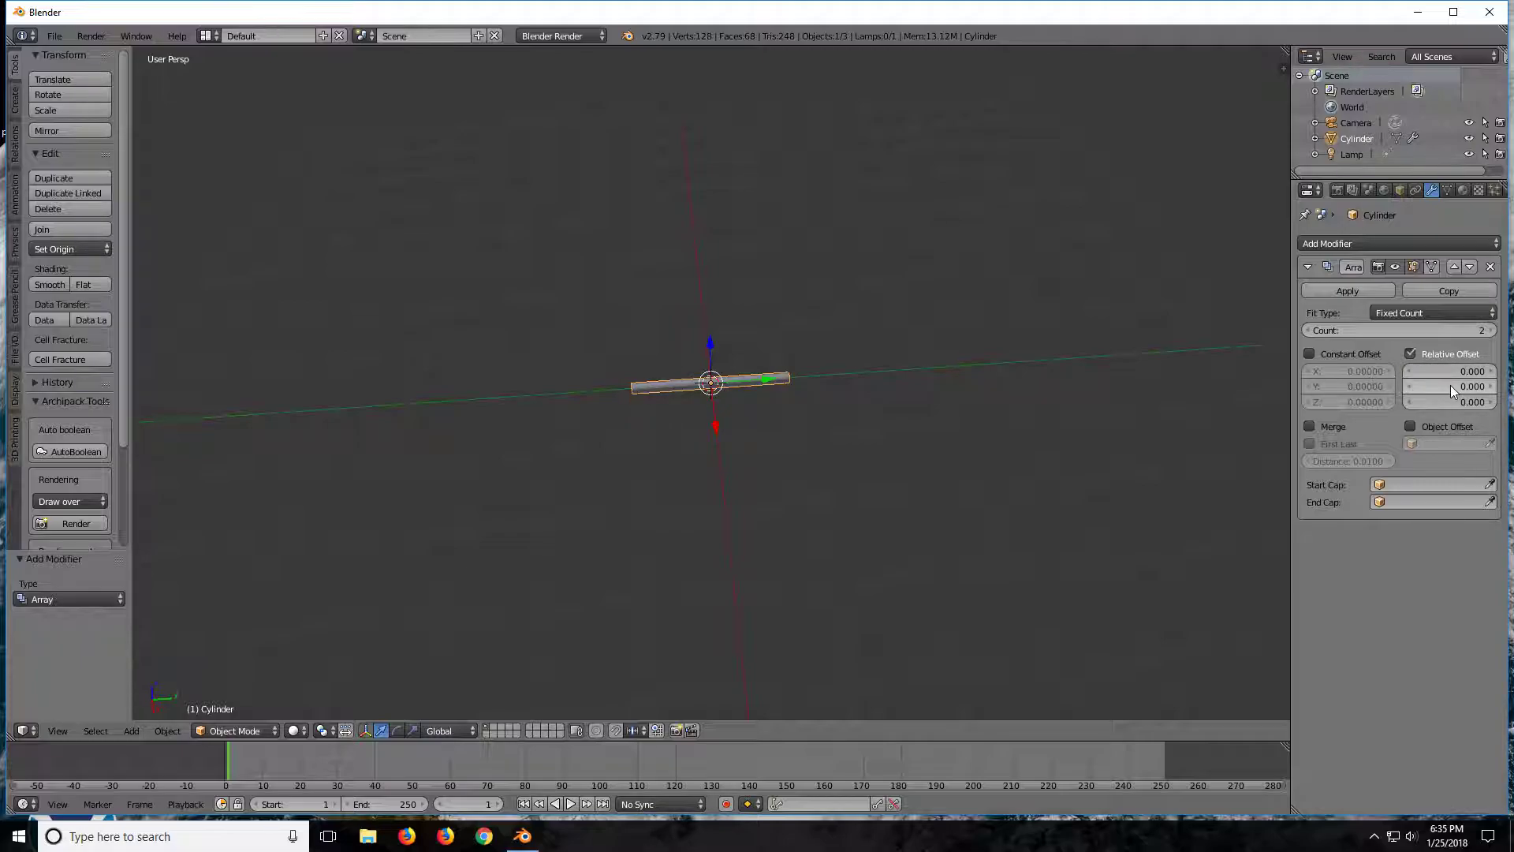
{"action": "left_click", "coordinate": [1446, 400]}
{"action": "type", "text": "6"}
{"action": "key", "text": "Return"}
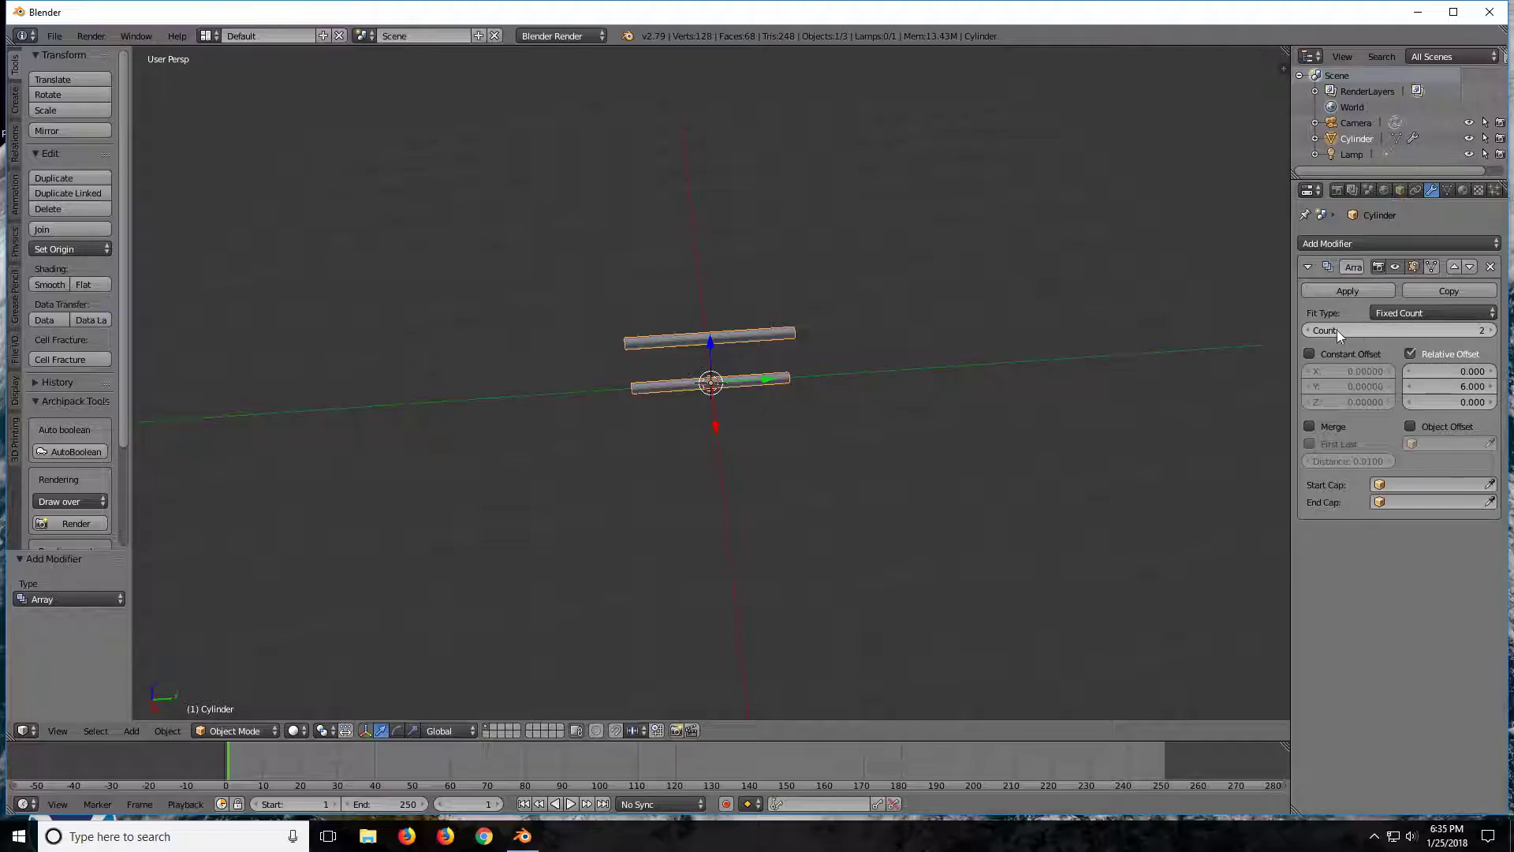
- Raise the Array count to 32 rungs
{"action": "left_click_drag", "start_coordinate": [1493, 339], "coordinate": [1503, 339]}
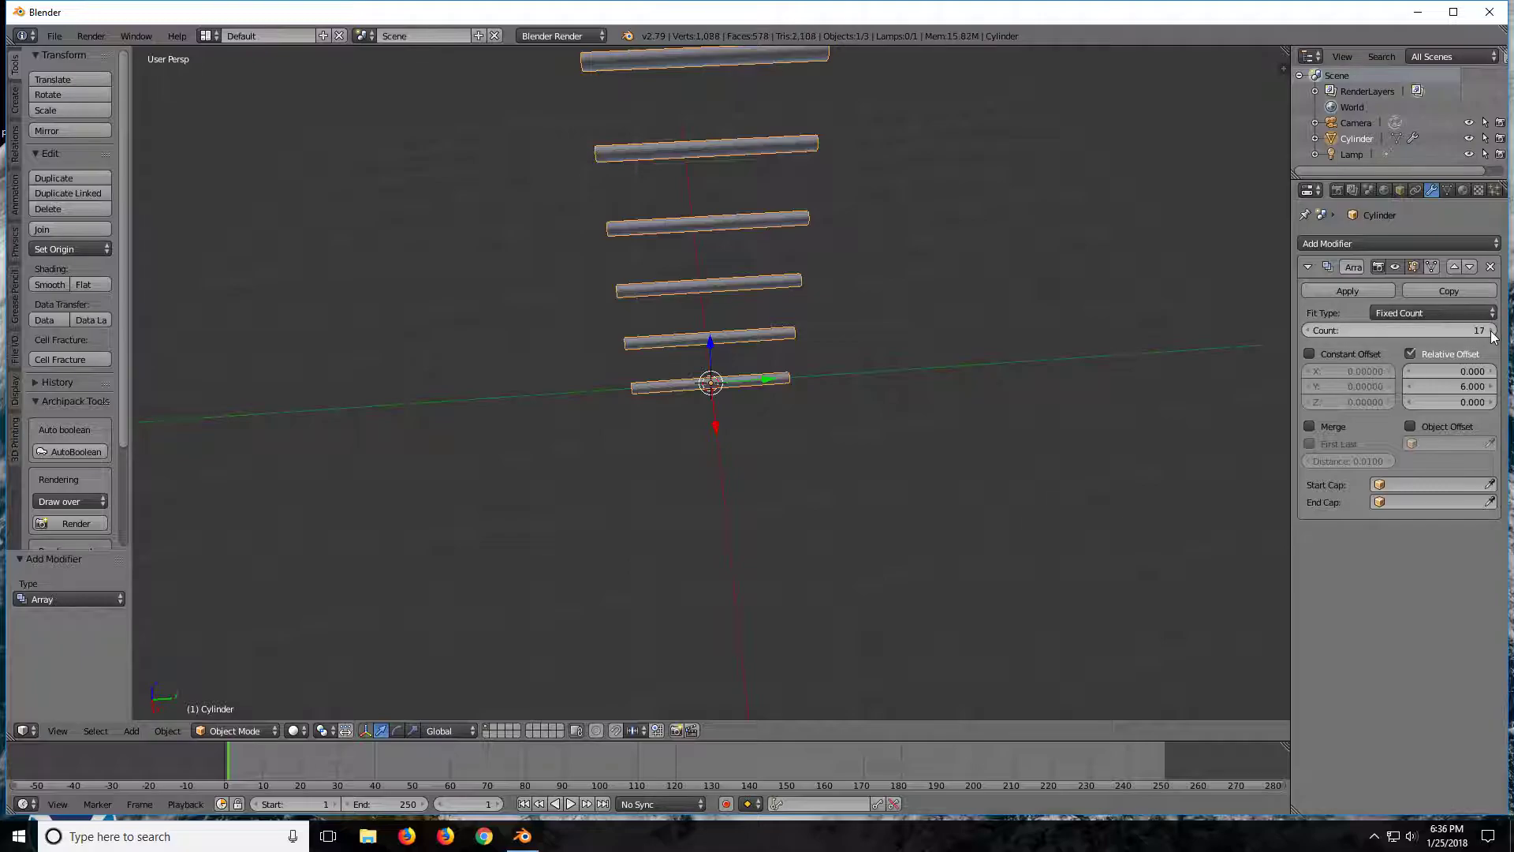
{"action": "left_click_drag", "start_coordinate": [1492, 330], "coordinate": [1502, 330]}
{"action": "scroll", "coordinate": [1109, 318], "scroll_direction": "down", "scroll_amount": 4}
{"action": "middle_click_drag", "start_coordinate": [1110, 319], "coordinate": [906, 376]}
{"action": "scroll", "coordinate": [906, 375], "scroll_direction": "down", "scroll_amount": 2}
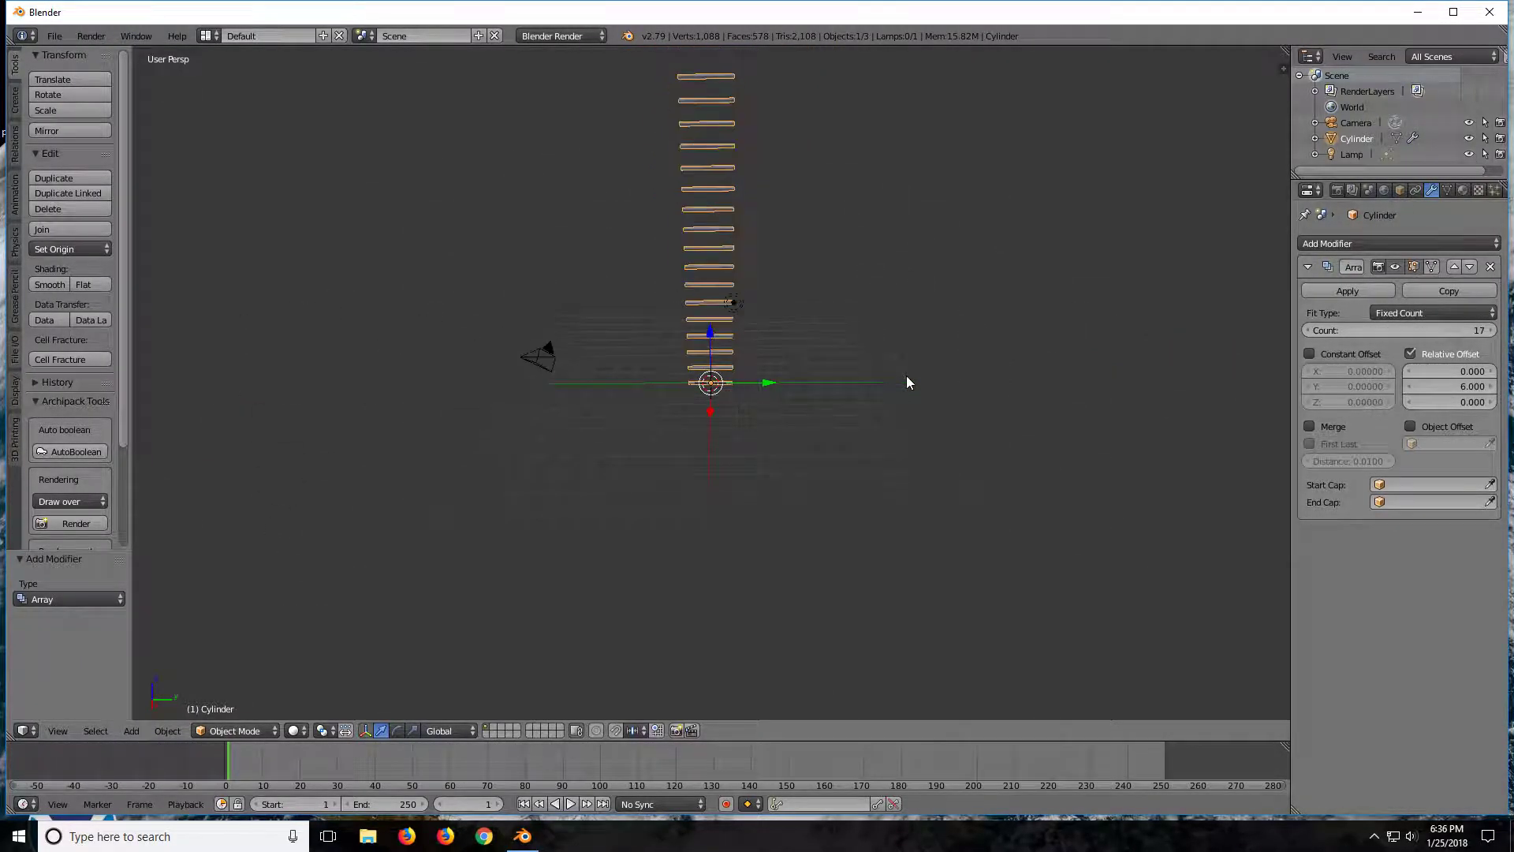
{"action": "scroll", "coordinate": [906, 376], "scroll_direction": "down", "scroll_amount": 2}
{"action": "left_click_drag", "start_coordinate": [1430, 330], "coordinate": [1482, 330]}
{"action": "scroll", "coordinate": [907, 245], "scroll_direction": "down", "scroll_amount": 2}
{"action": "scroll", "coordinate": [907, 245], "scroll_direction": "down", "scroll_amount": 2}
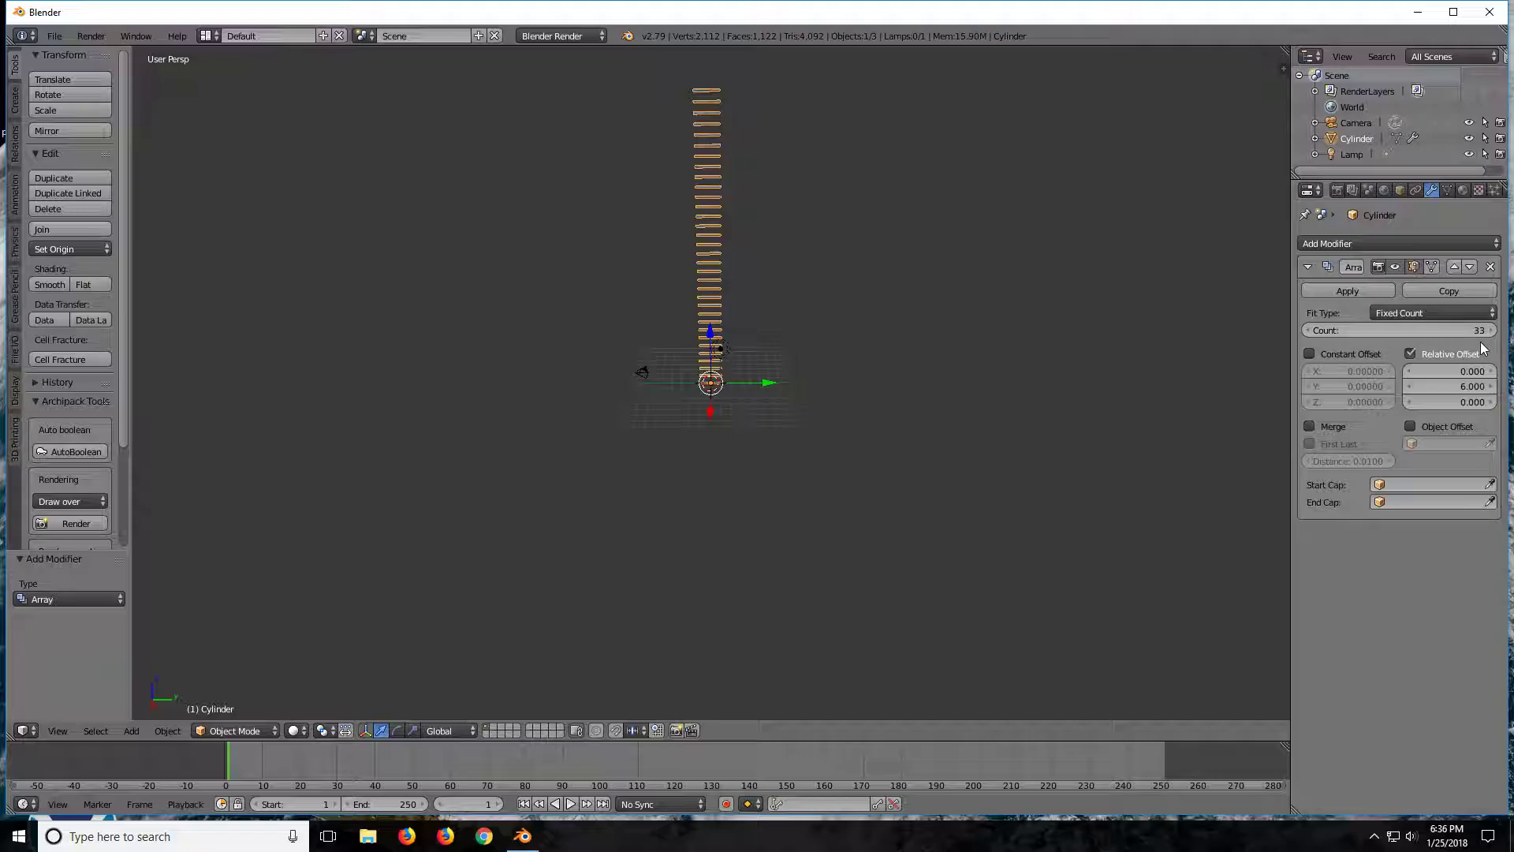
{"action": "left_click", "coordinate": [1308, 329]}
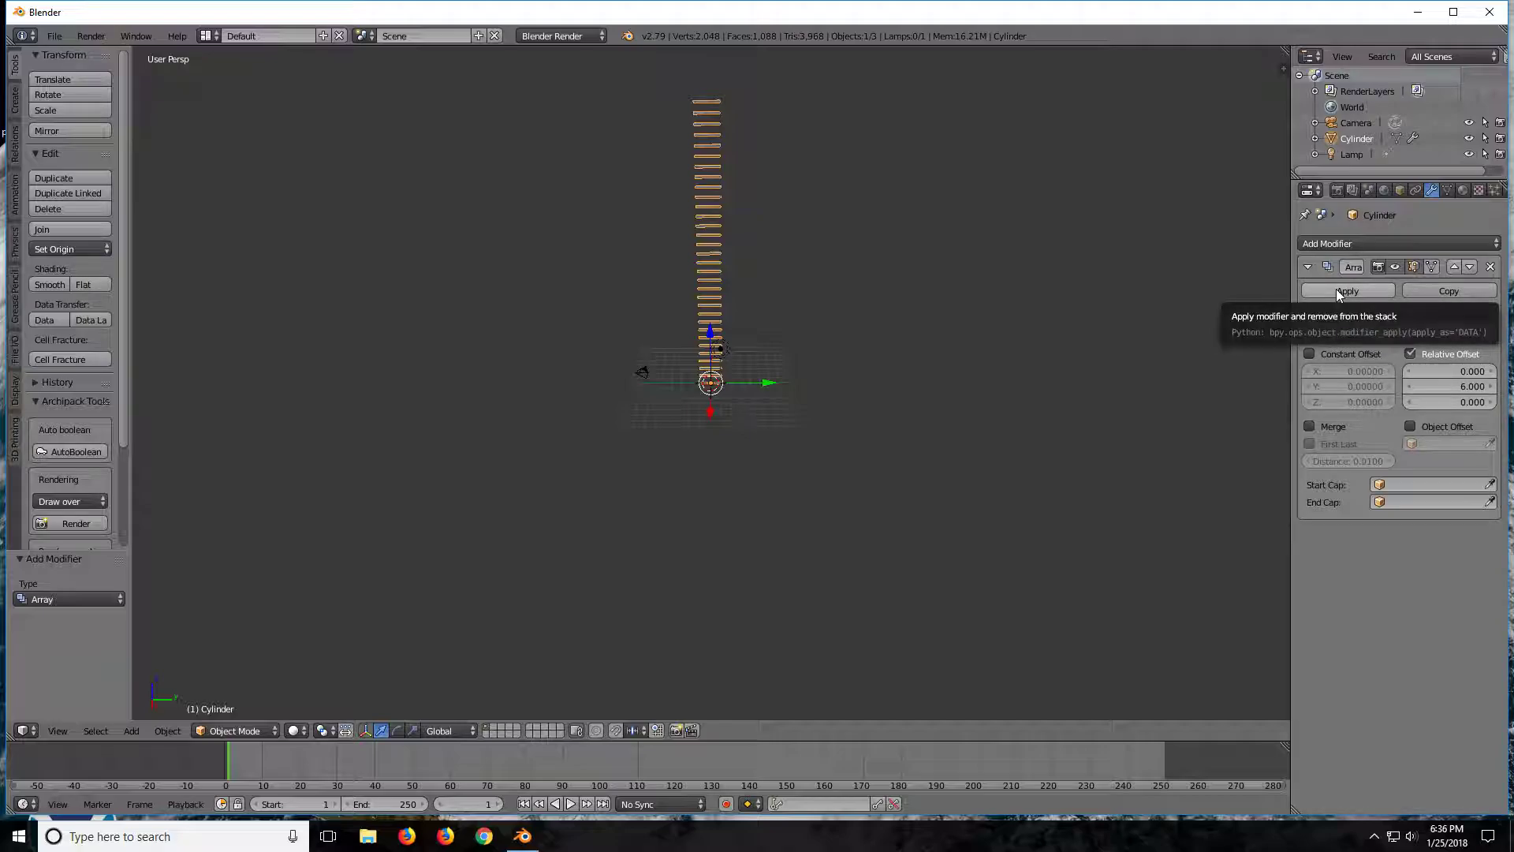
- Enable Merge, apply the Array modifier, and enter Edit Mode with nothing selected
{"action": "left_click", "coordinate": [1308, 426]}
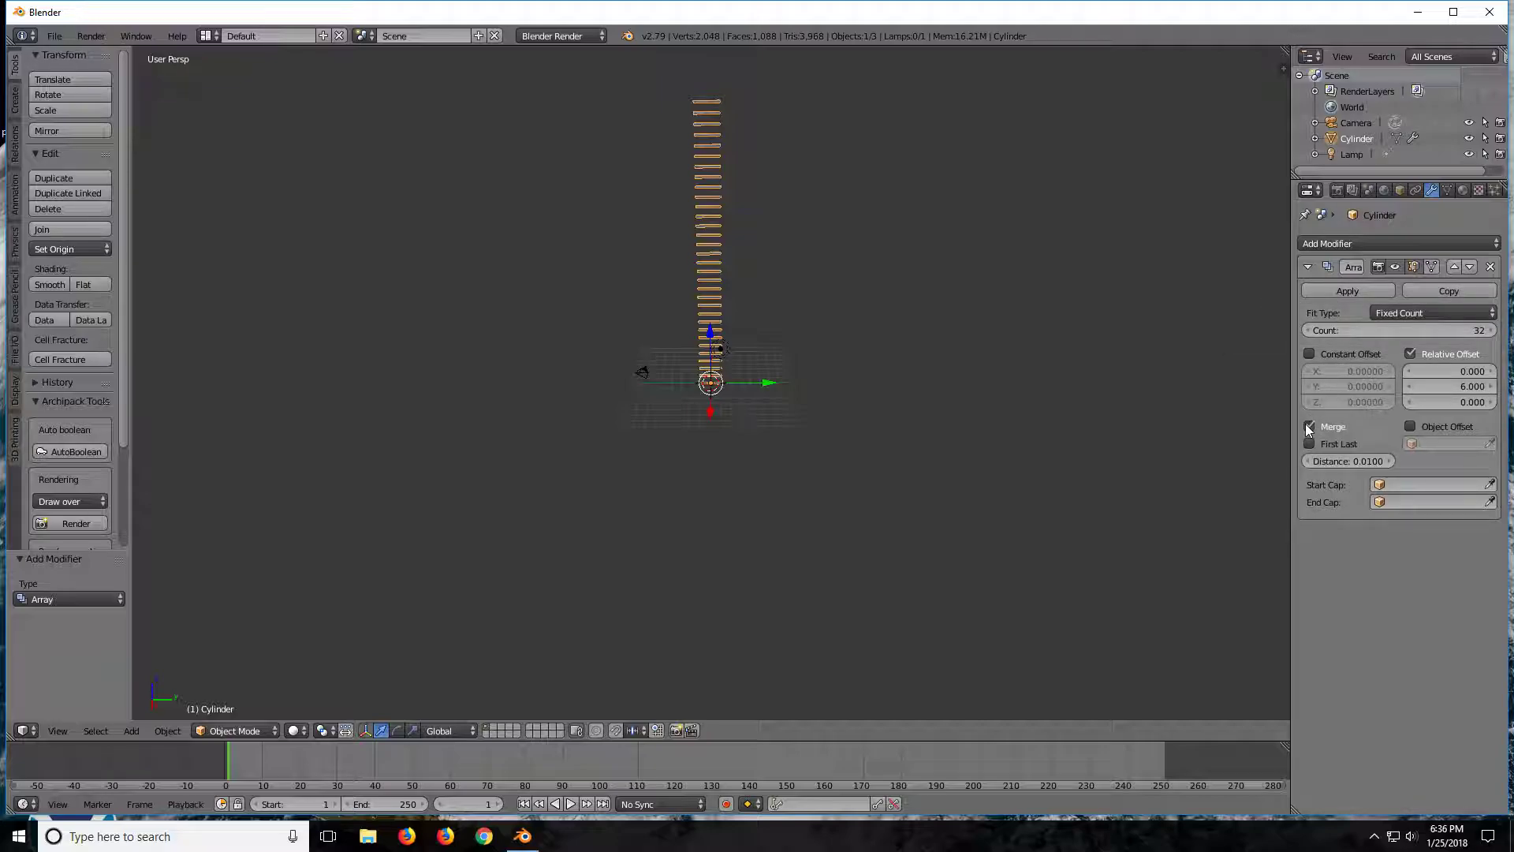
{"action": "left_click", "coordinate": [1335, 294]}
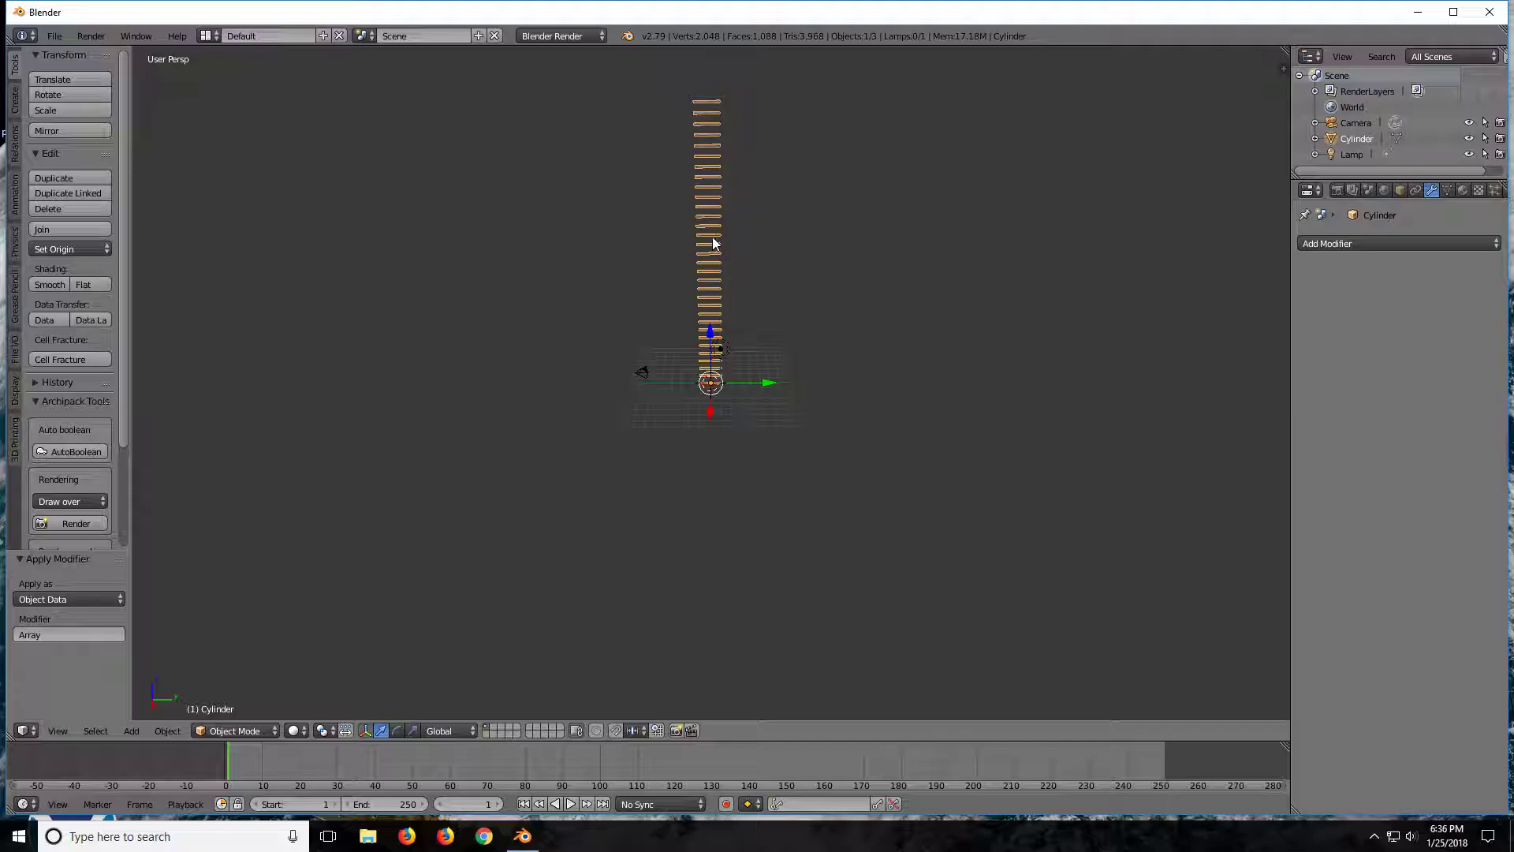
{"action": "key", "text": "Tab"}
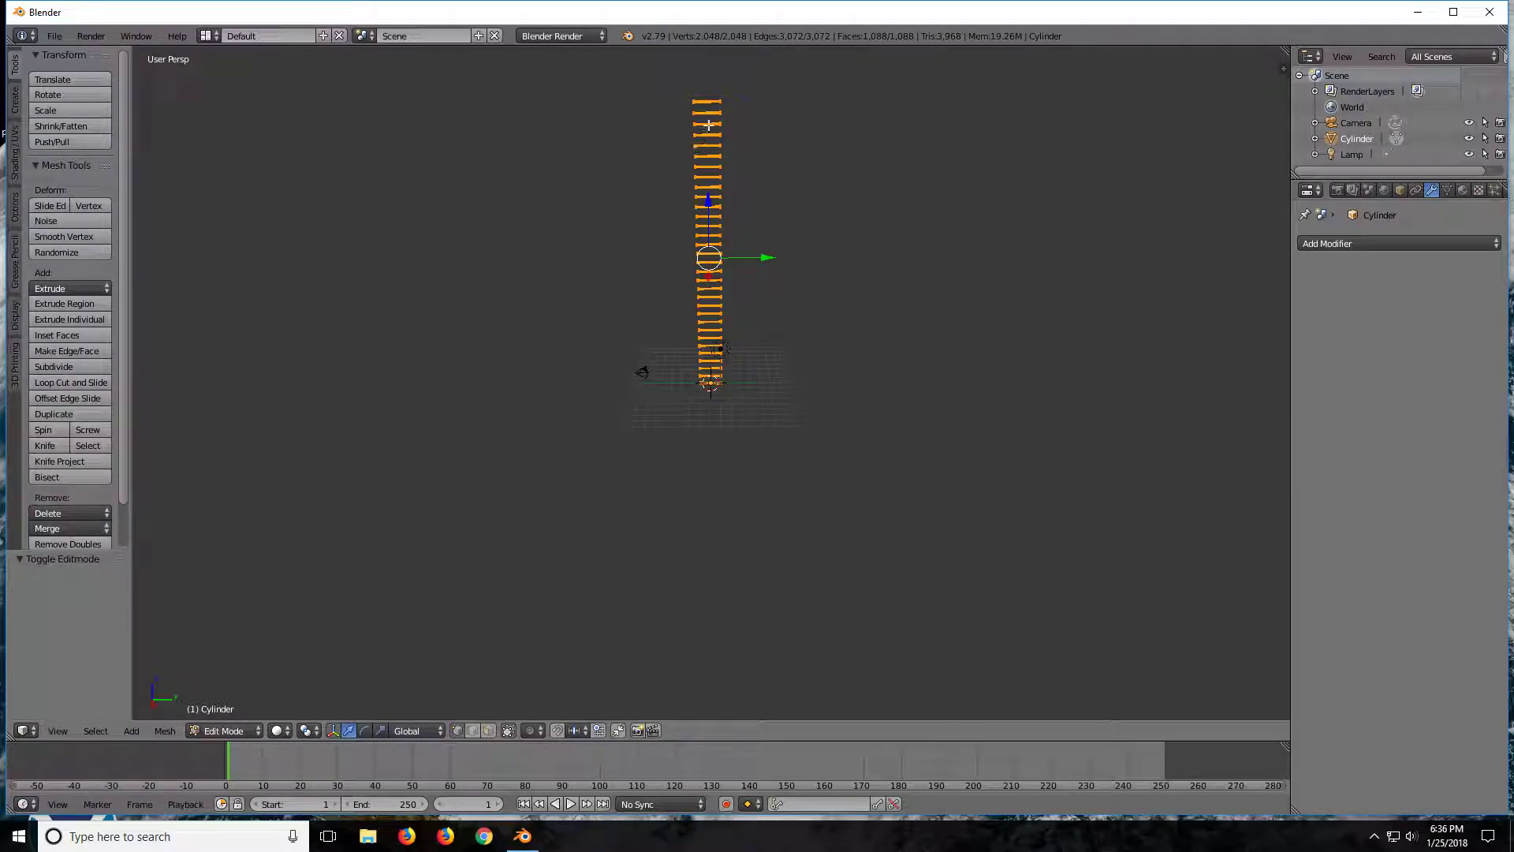
{"action": "key", "text": "Tab"}
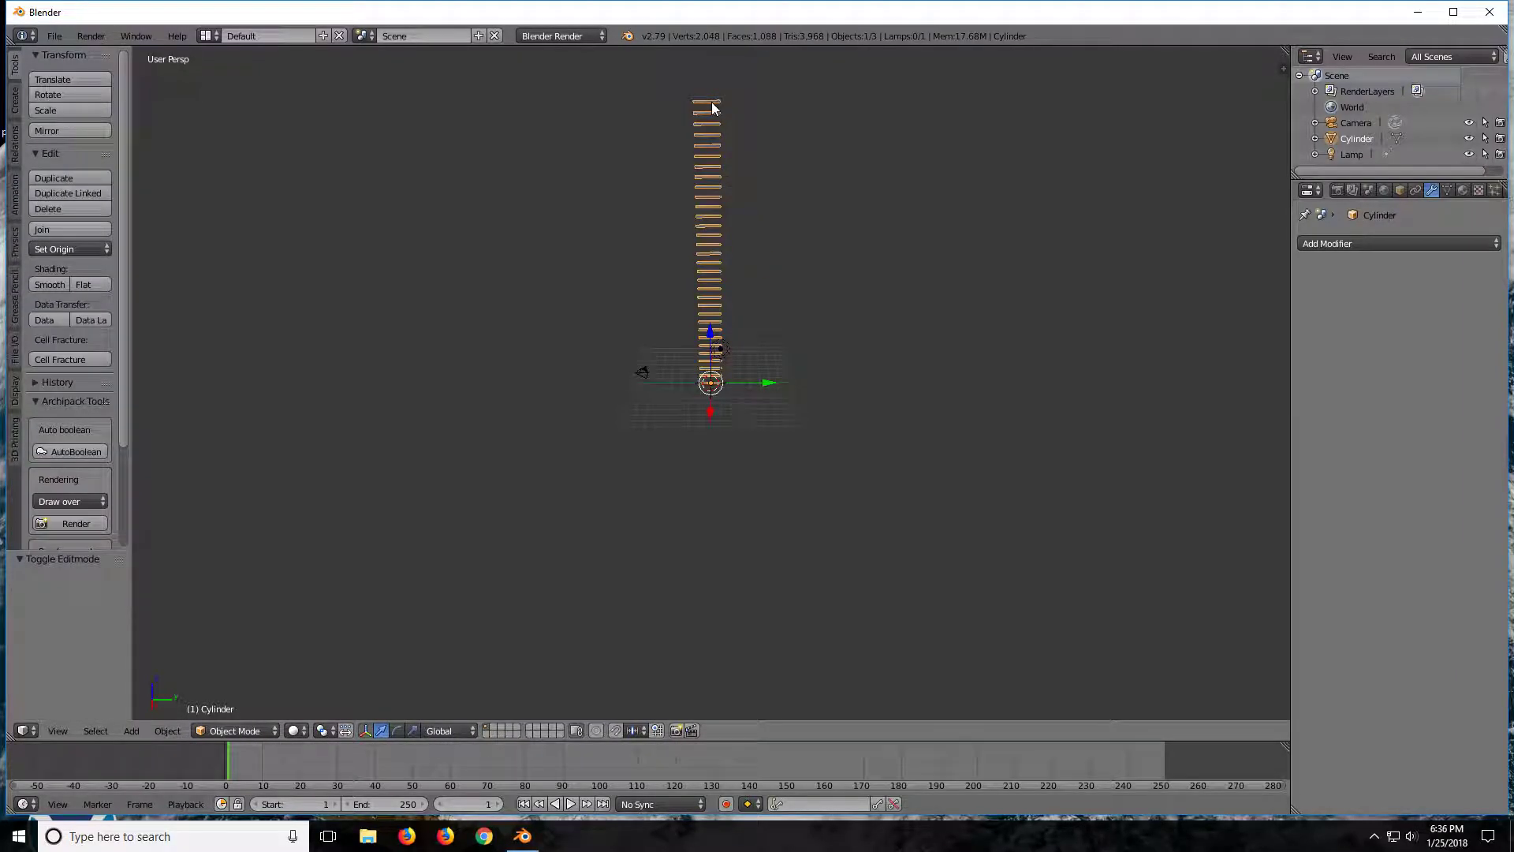
{"action": "key", "text": "Tab"}
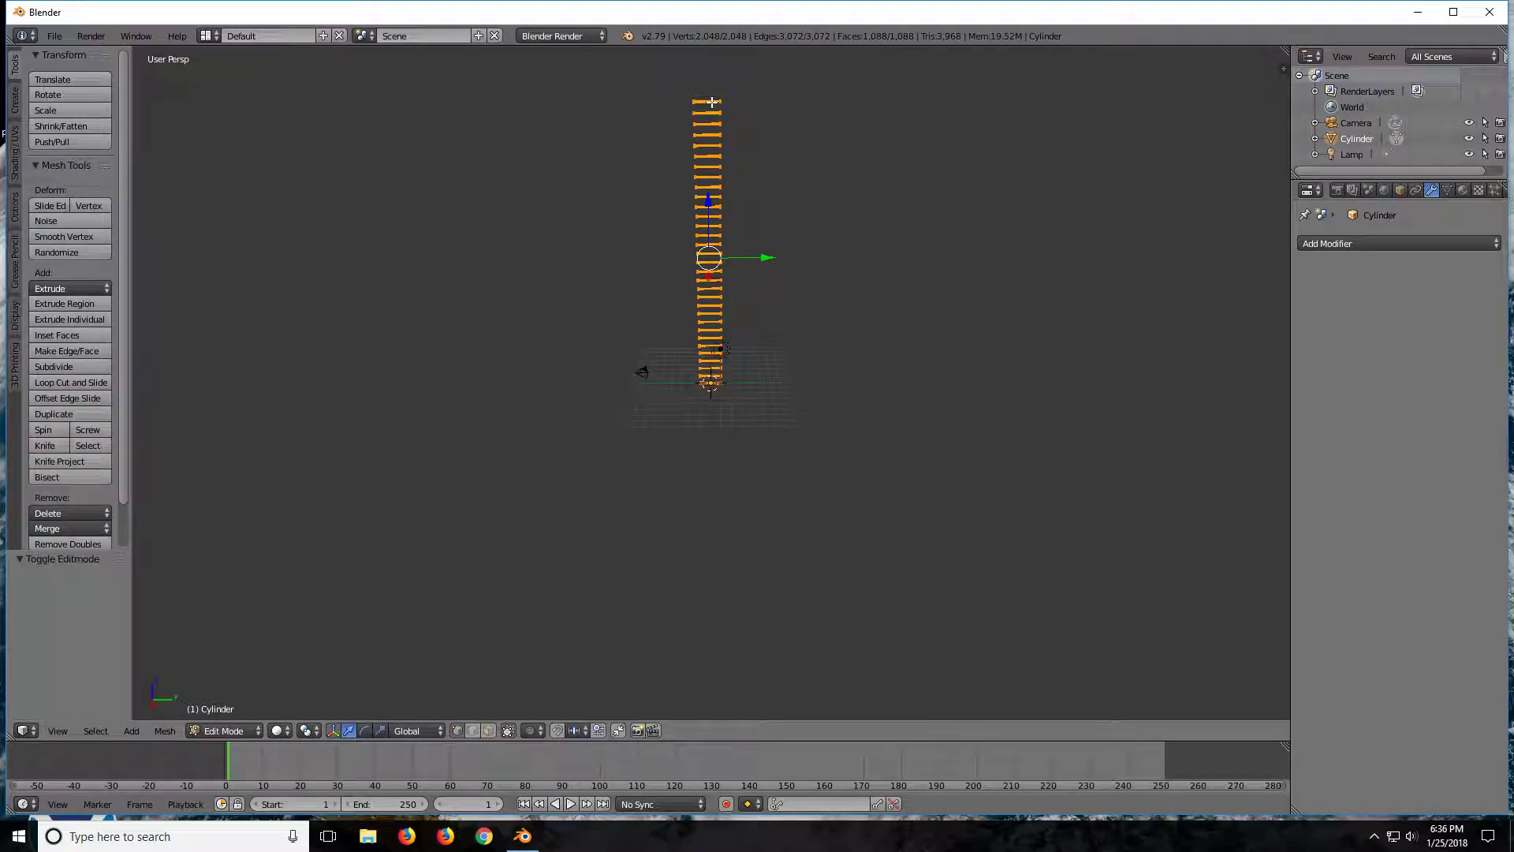
{"action": "key", "text": "a"}
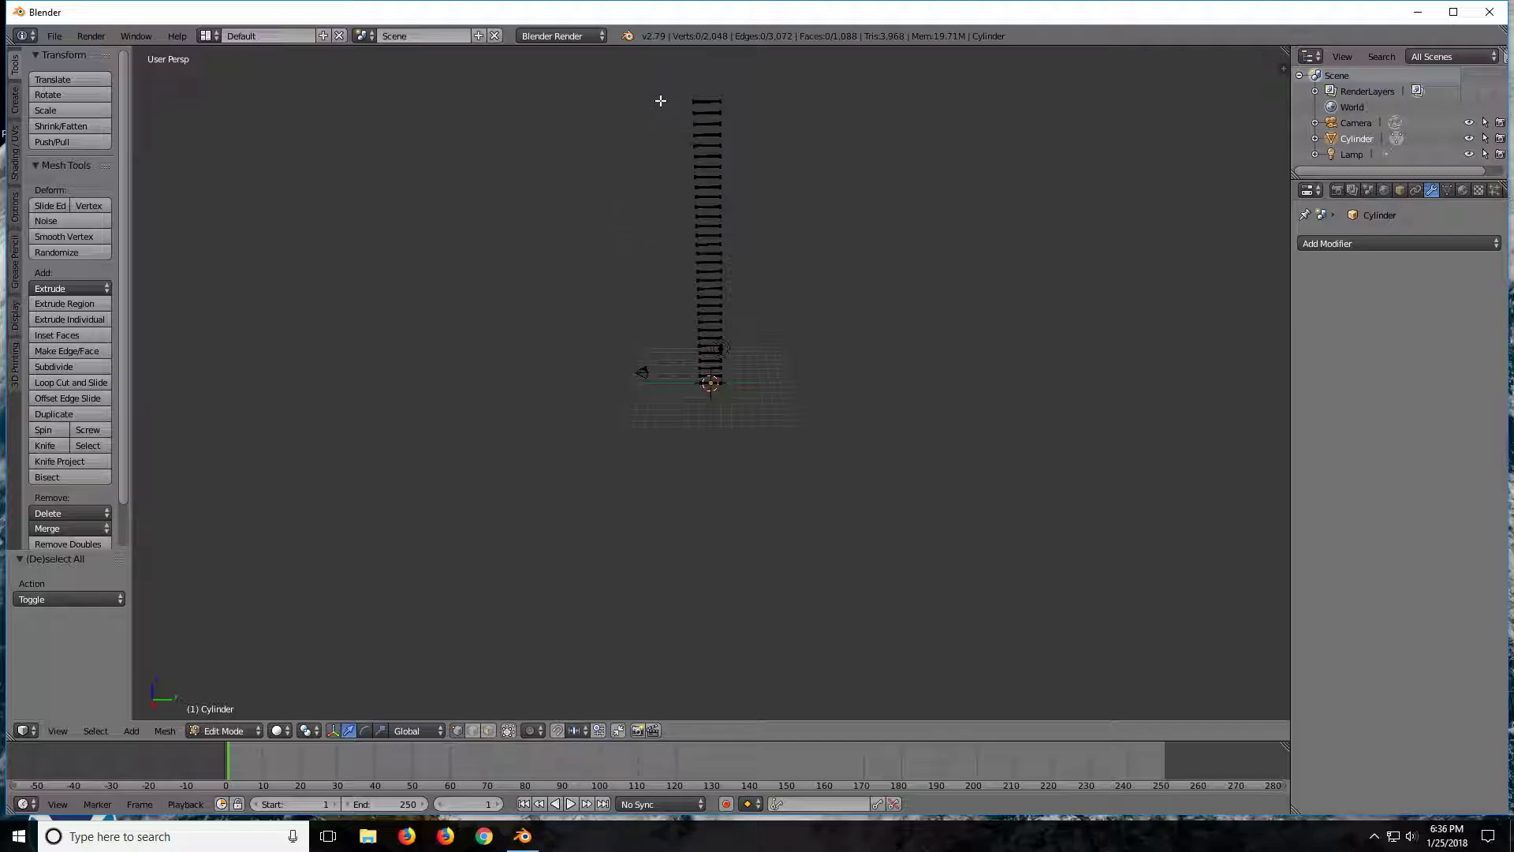
- Box-select the rung at the top of the column
{"action": "key", "text": "b"}
{"action": "left_click_drag", "start_coordinate": [663, 82], "coordinate": [752, 107]}
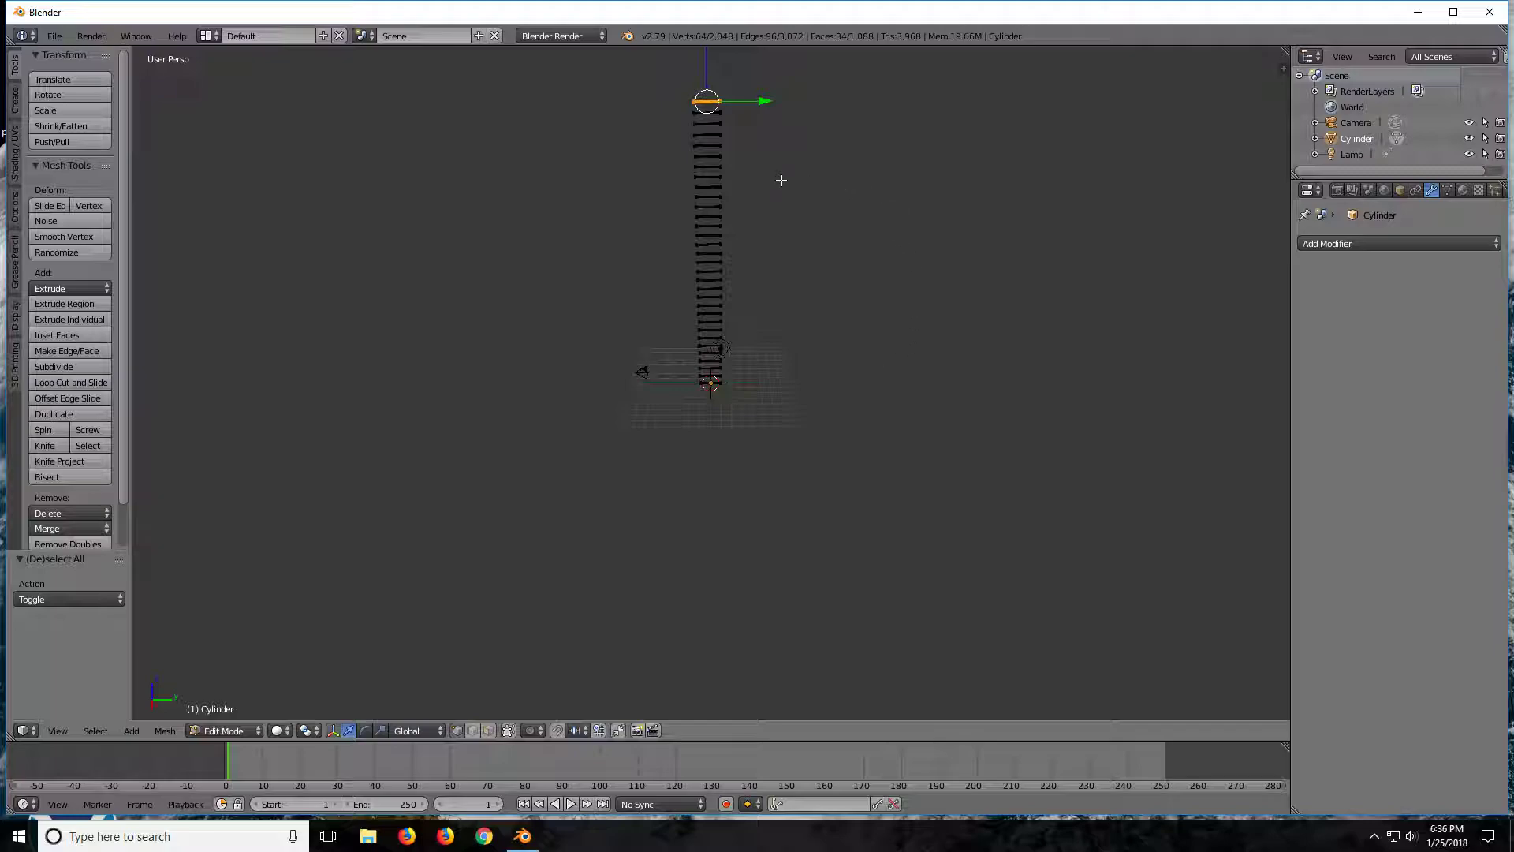
{"action": "key", "text": "o"}
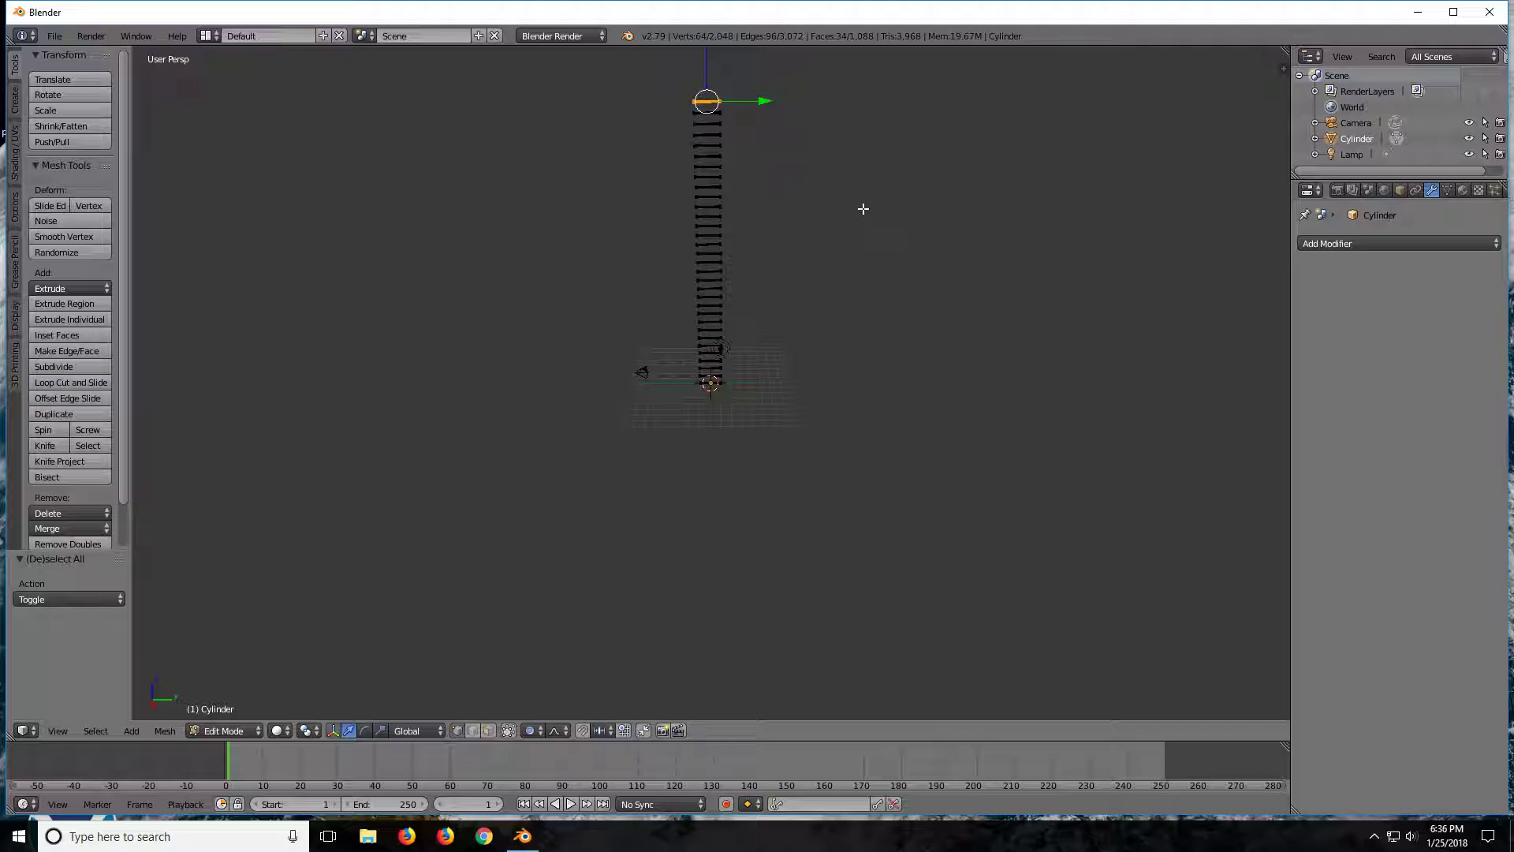
{"action": "key", "text": "o"}
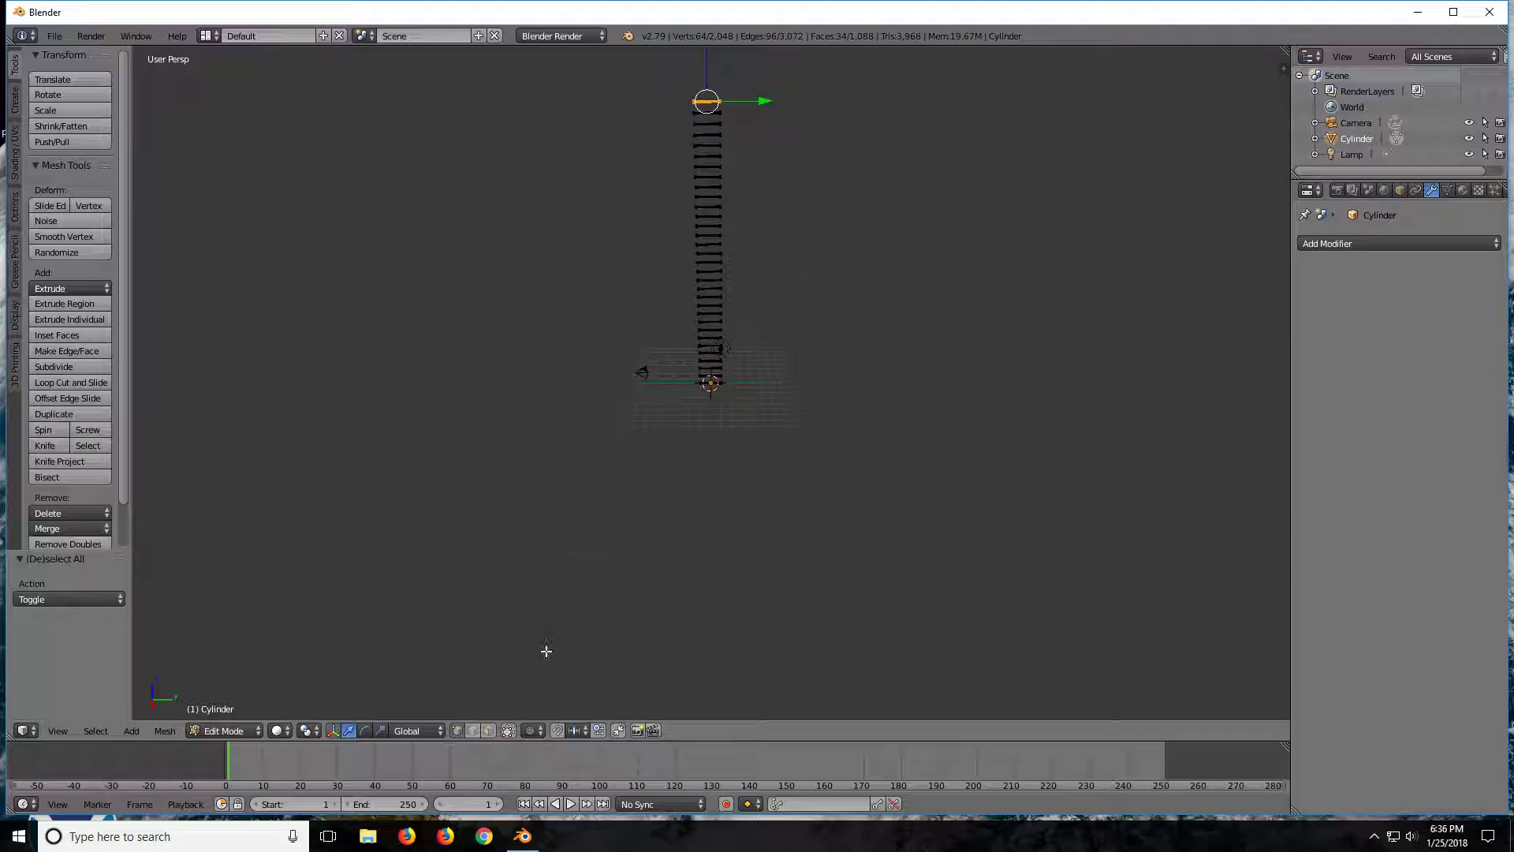
- Enable proportional editing with Smooth falloff
{"action": "left_click", "coordinate": [530, 729]}
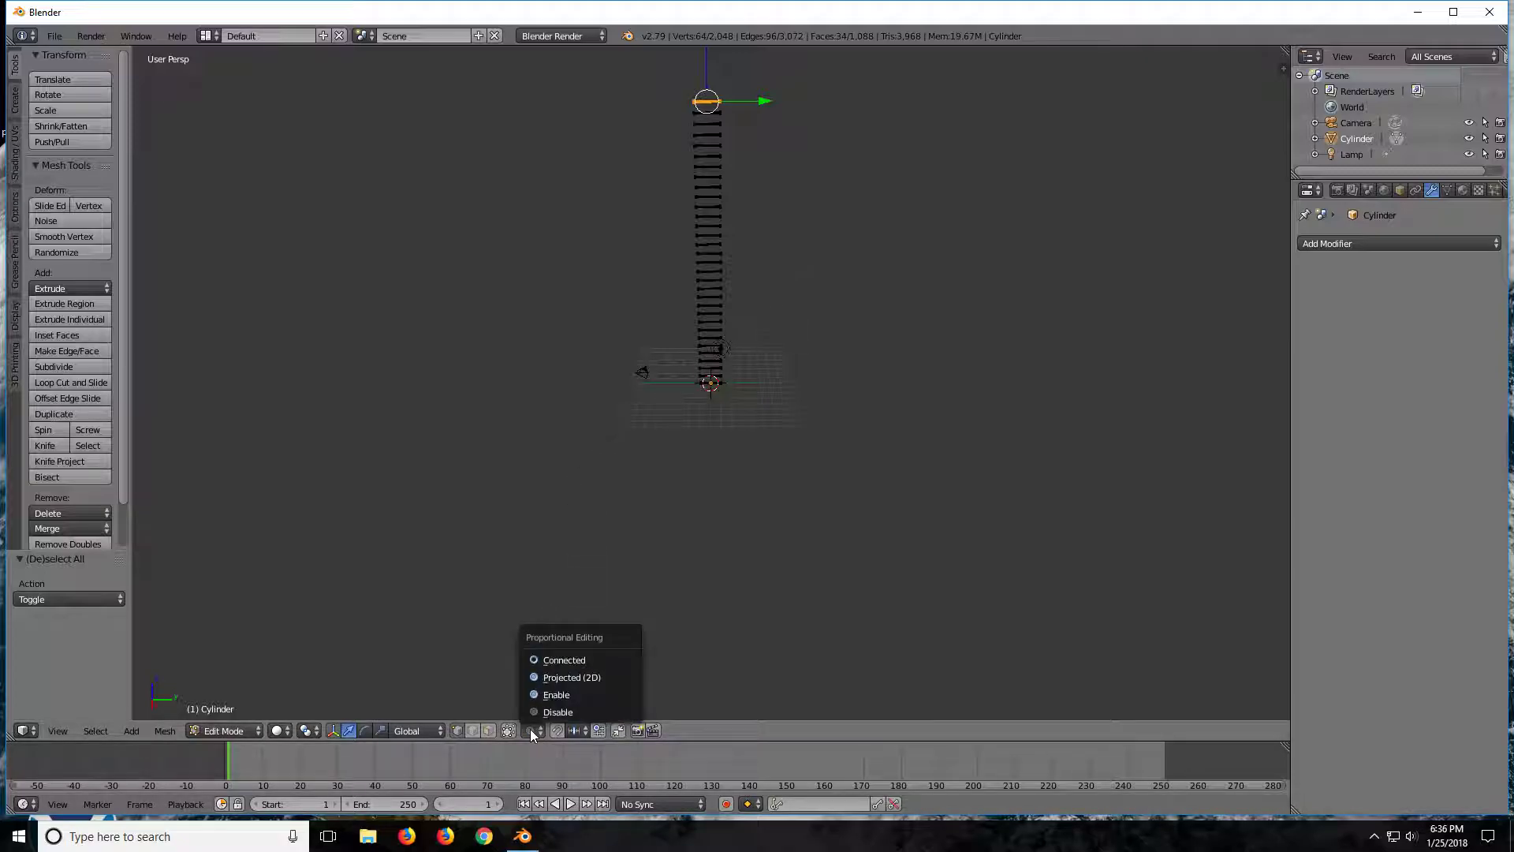
{"action": "left_click", "coordinate": [530, 729]}
{"action": "left_click", "coordinate": [529, 683]}
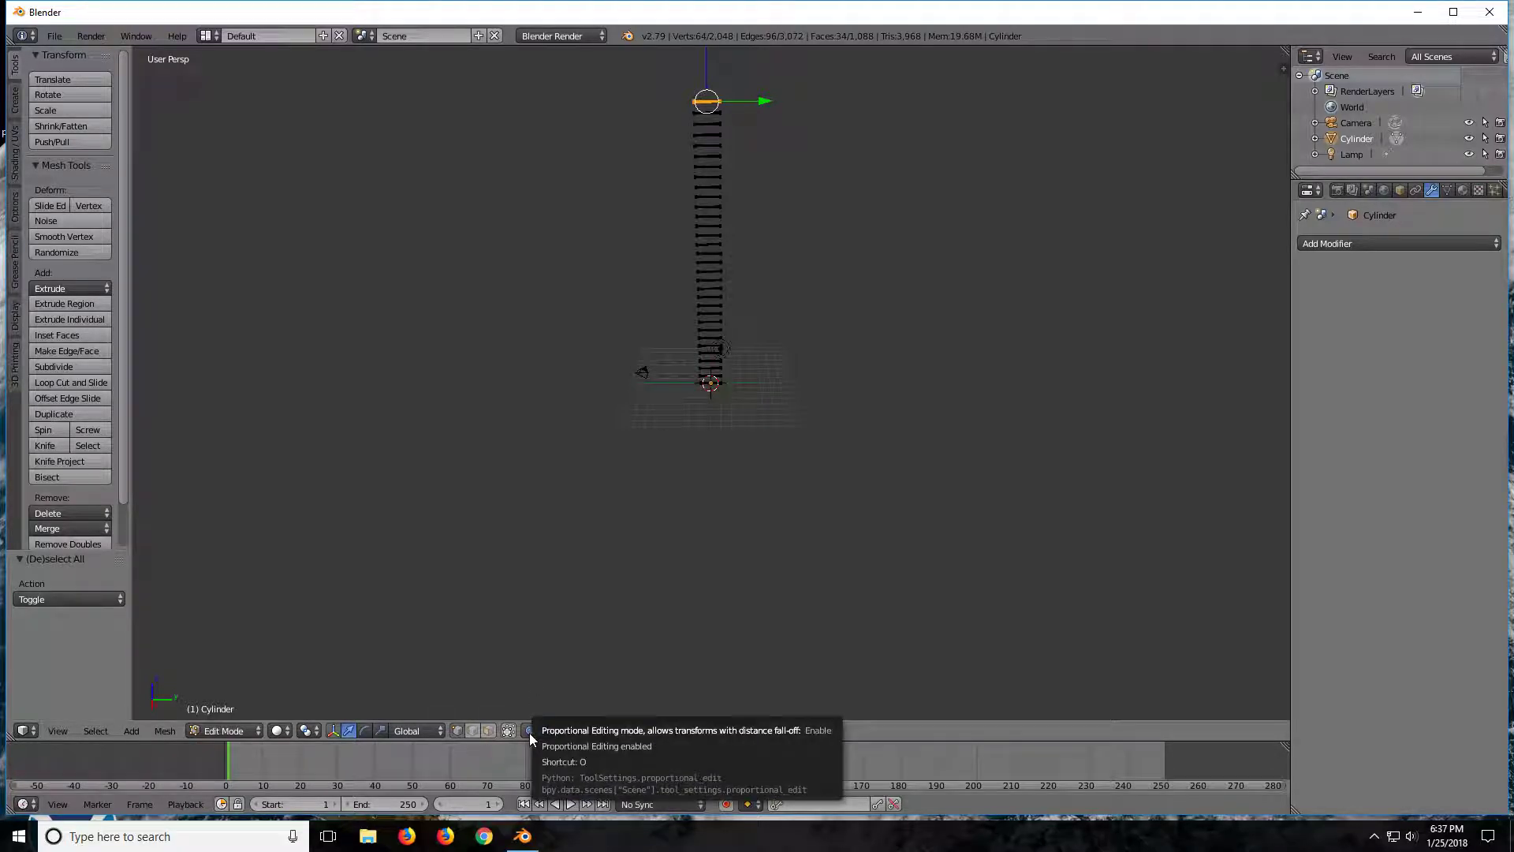
{"action": "left_click", "coordinate": [530, 733]}
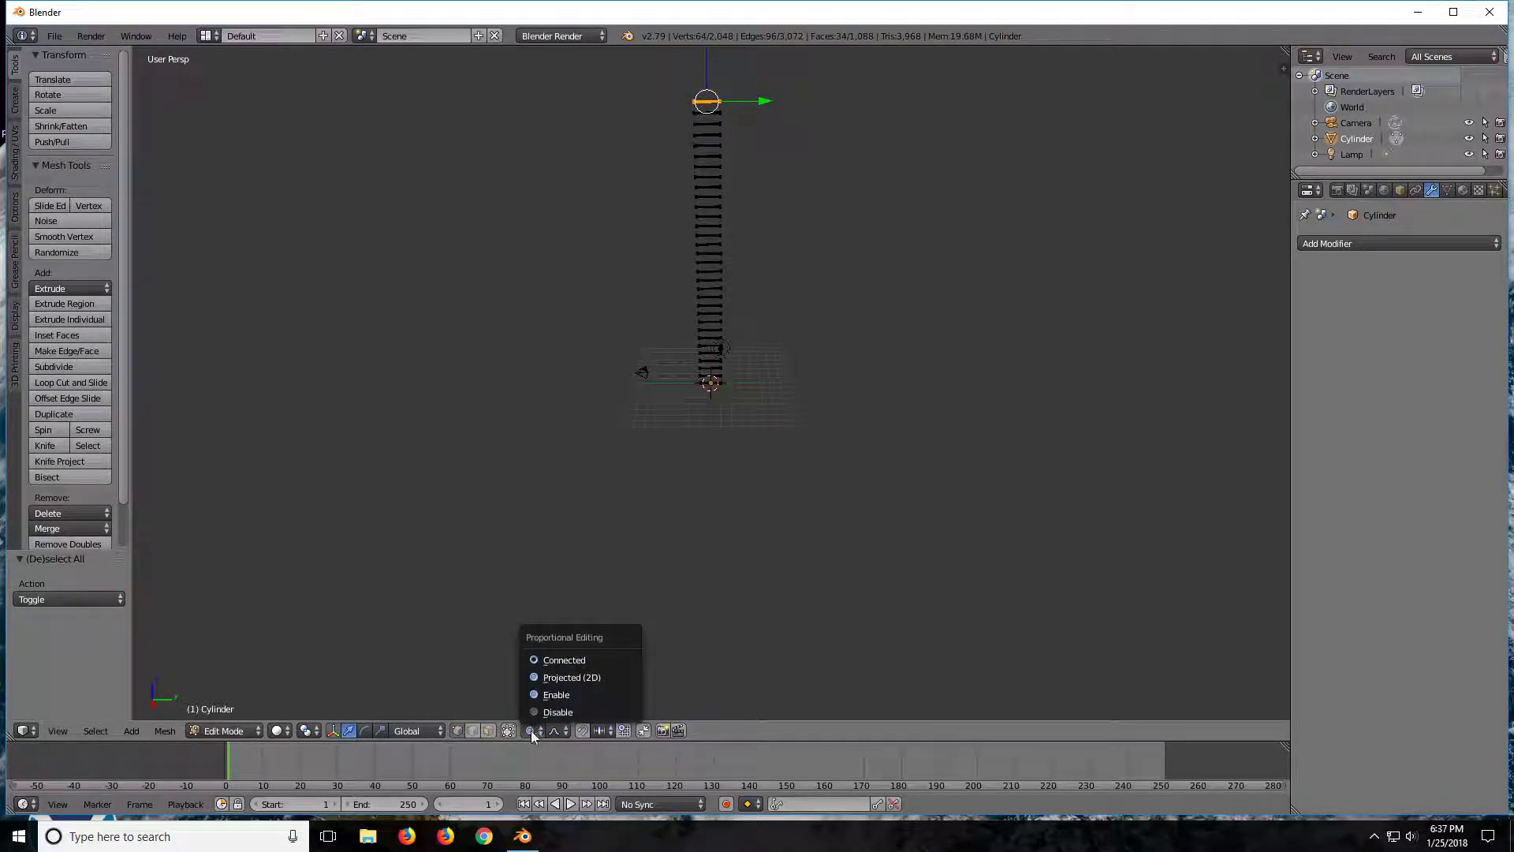
{"action": "left_click", "coordinate": [532, 730]}
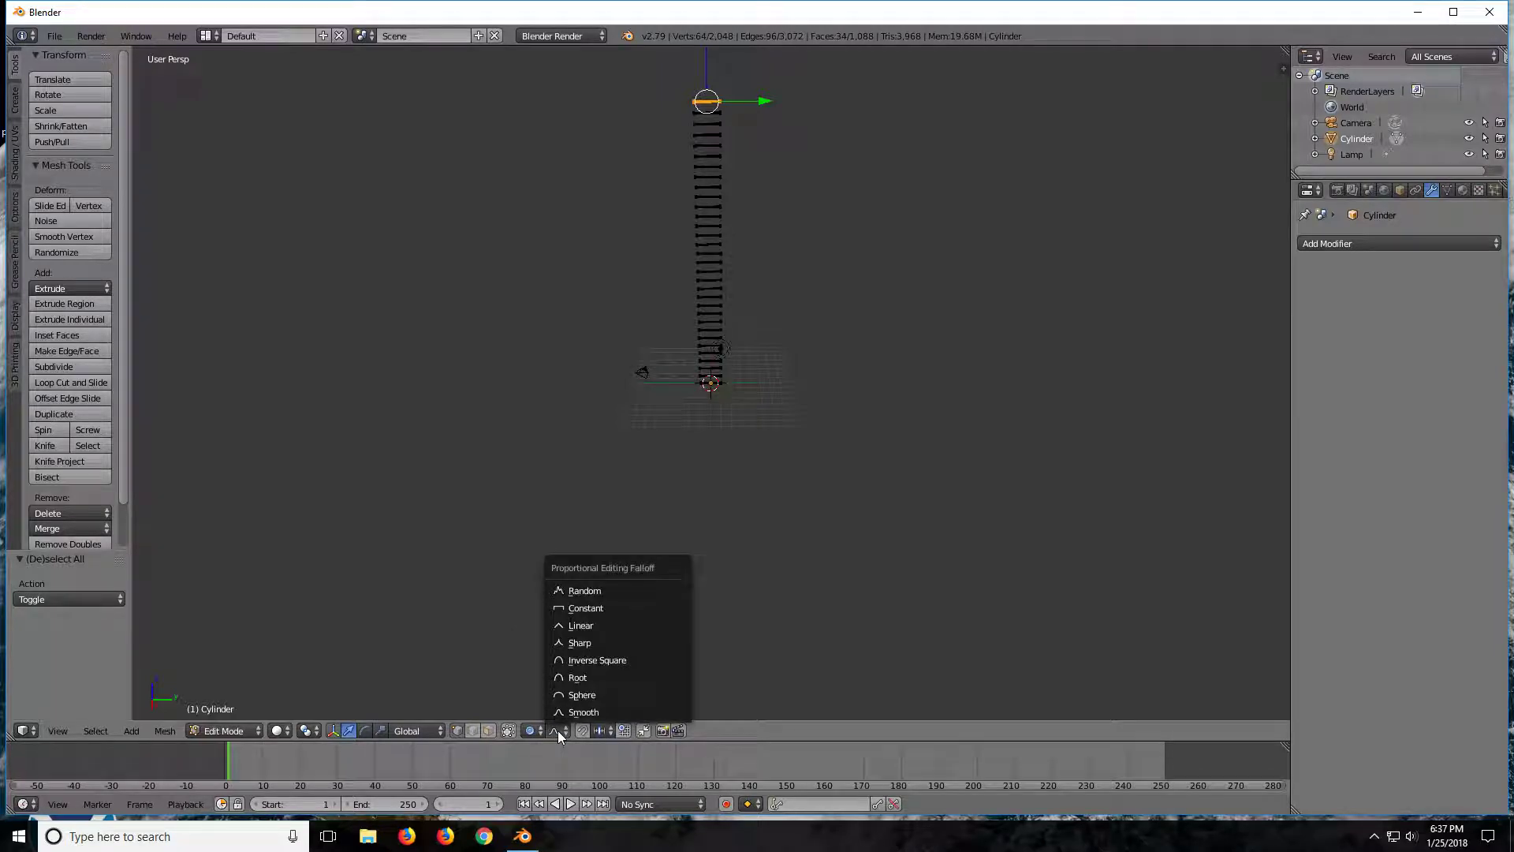
{"action": "left_click", "coordinate": [557, 730]}
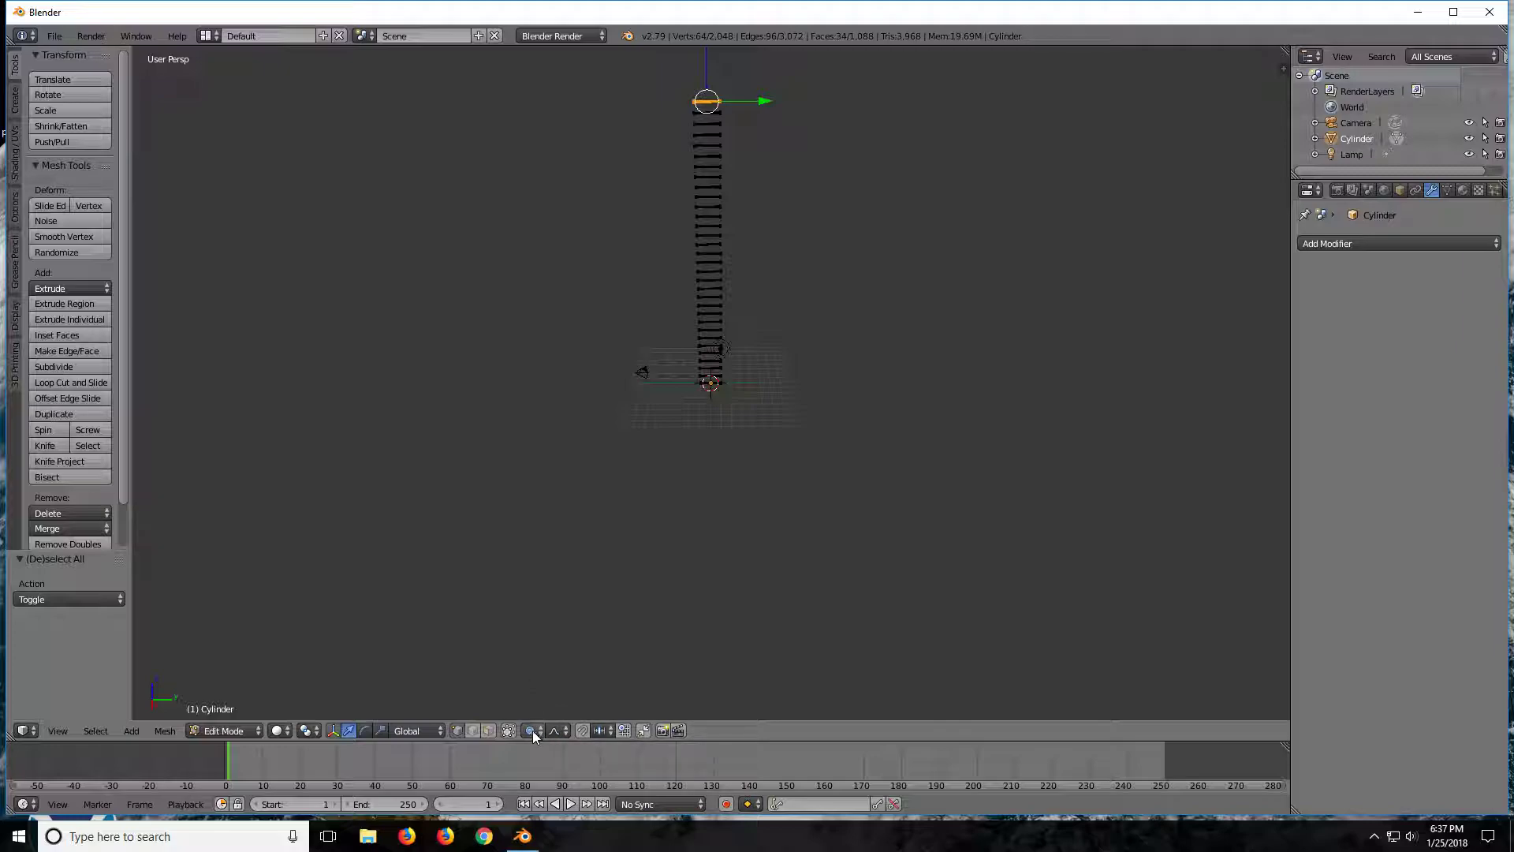
{"action": "left_click", "coordinate": [532, 730]}
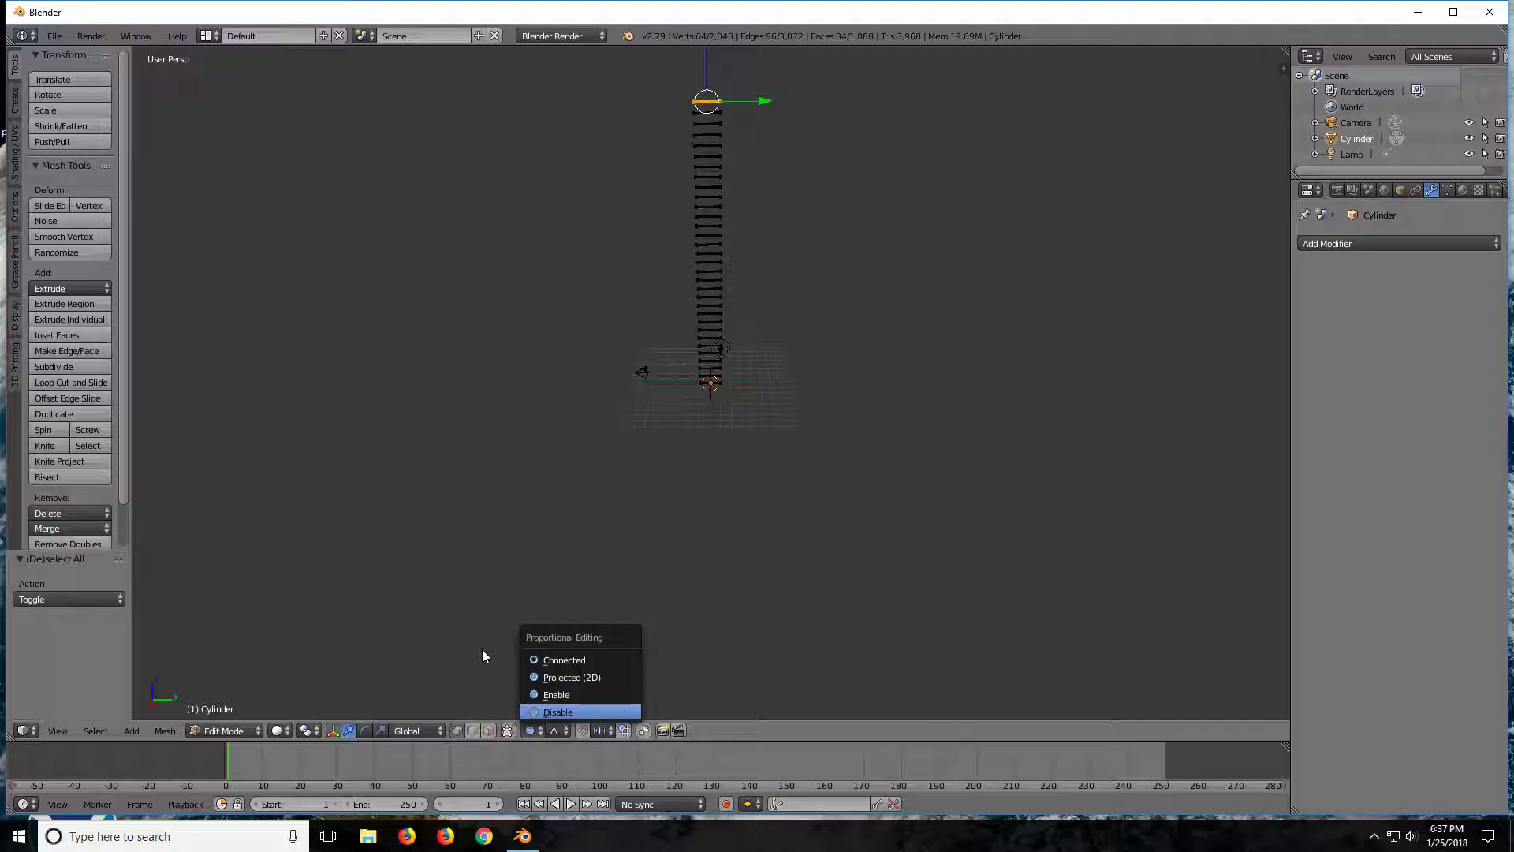
{"action": "left_click", "coordinate": [558, 712]}
{"action": "left_click", "coordinate": [530, 730]}
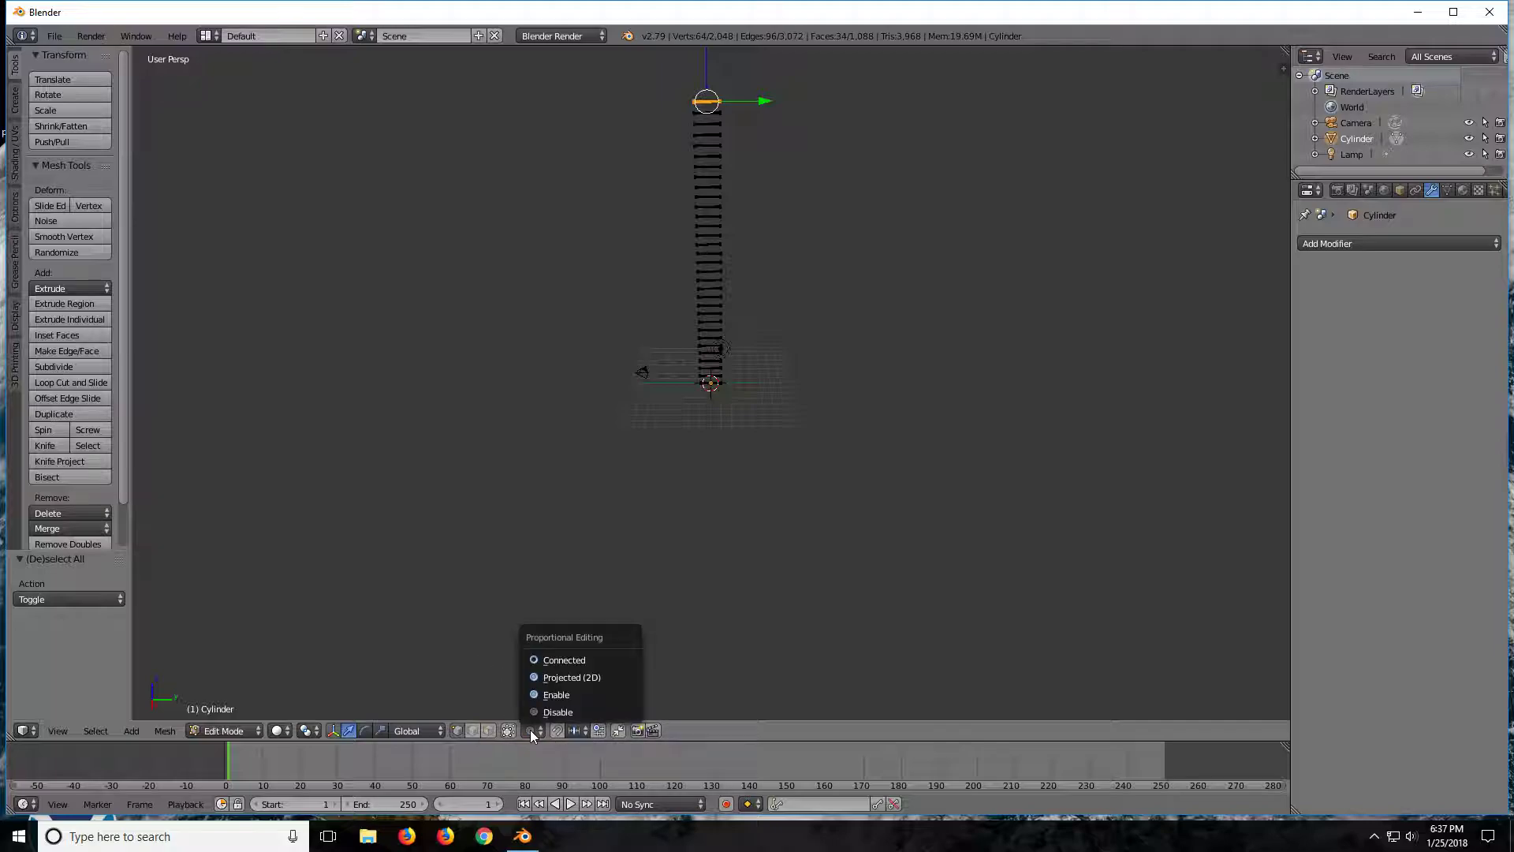
{"action": "left_click", "coordinate": [541, 697]}
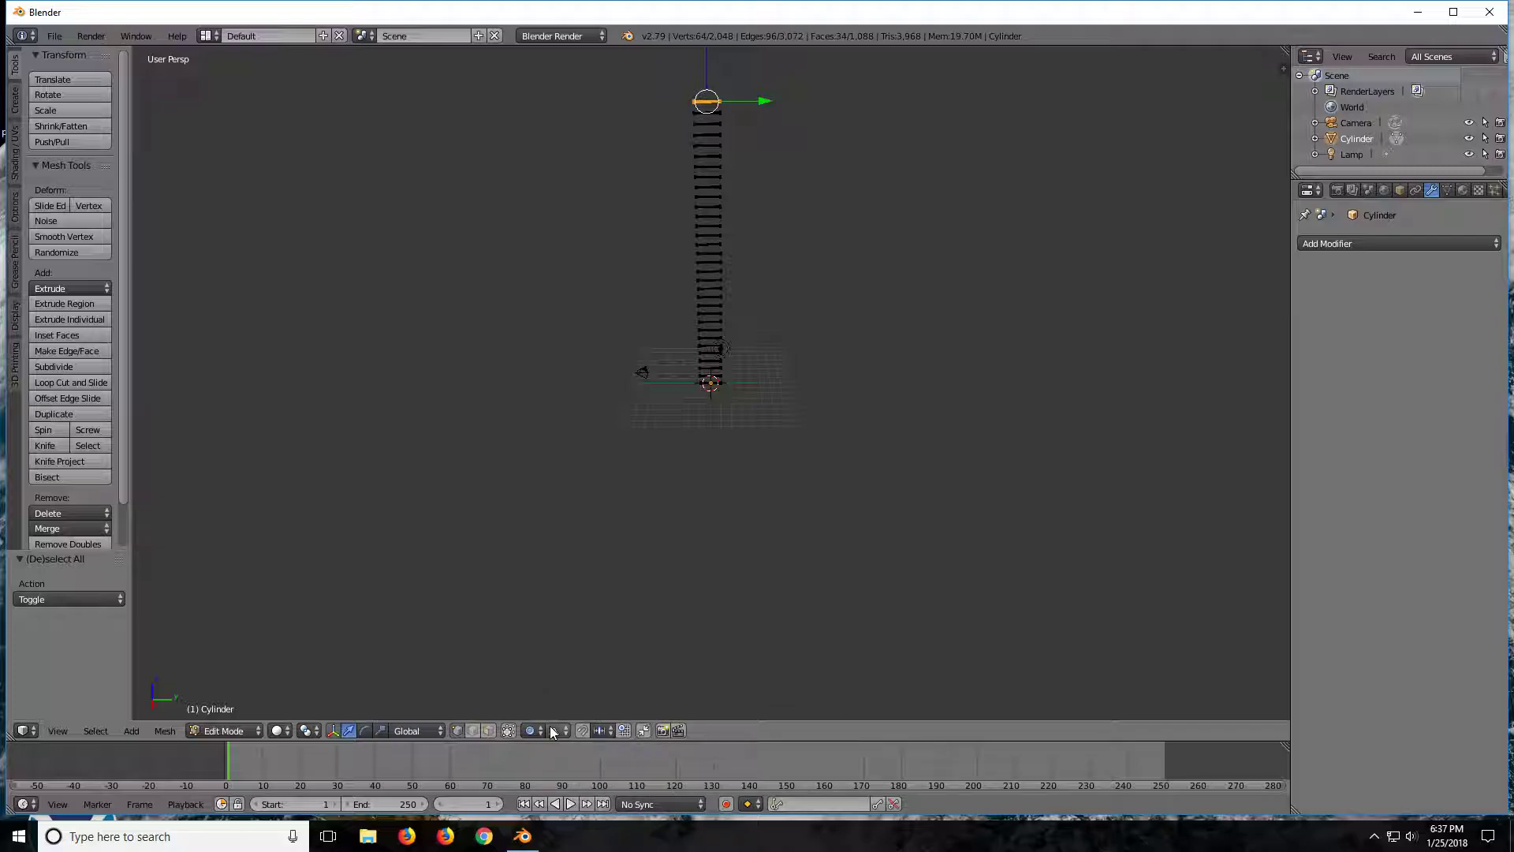
{"action": "left_click", "coordinate": [556, 731]}
{"action": "left_click", "coordinate": [757, 723]}
- Rotate the top rung about Z with an enlarged proportional size to twist the column
{"action": "key", "text": "r"}
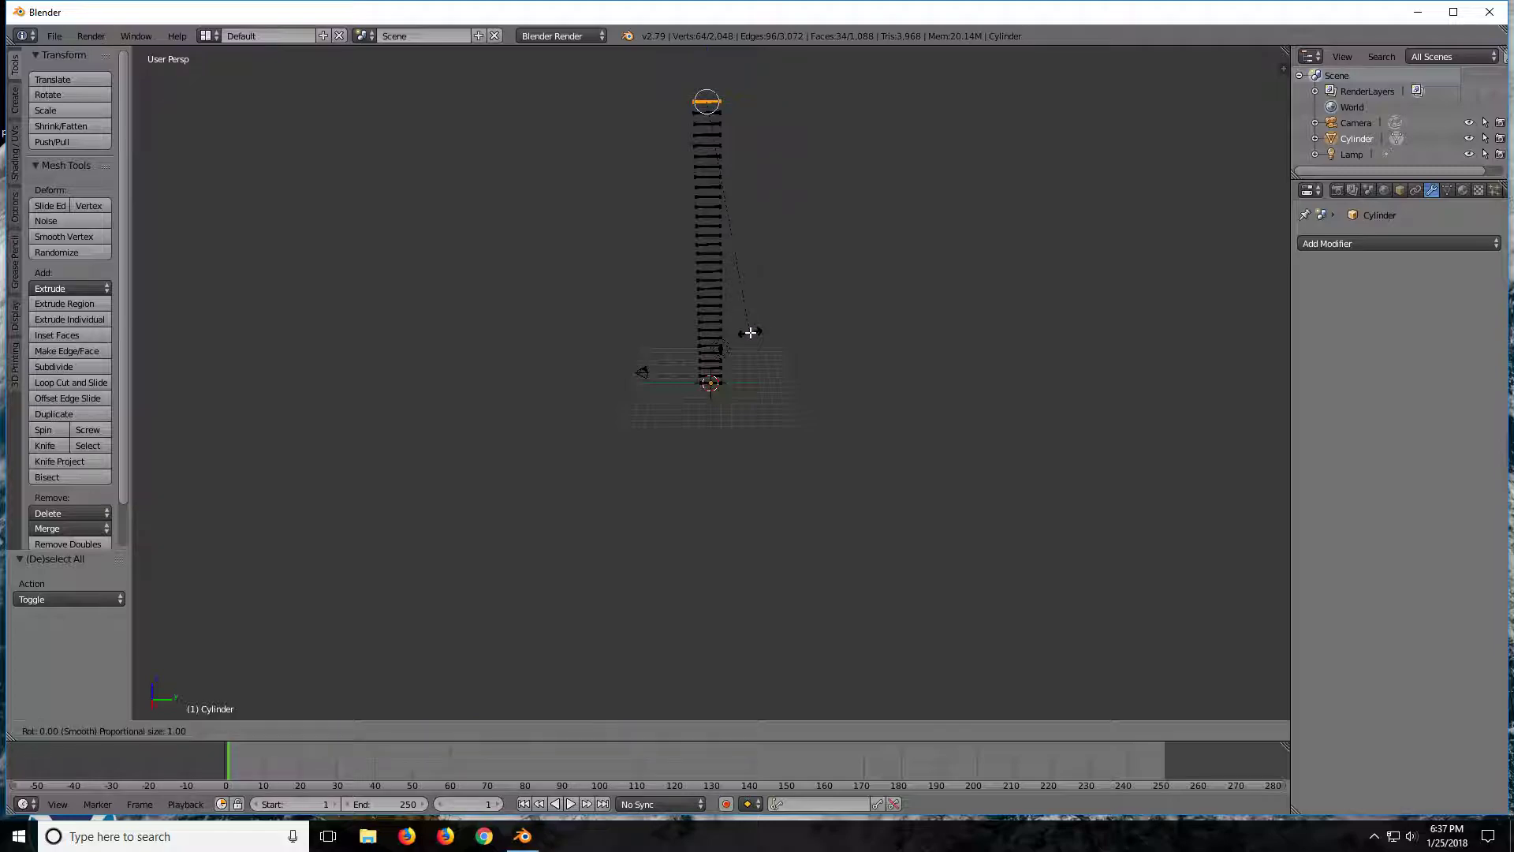
{"action": "key", "text": "z"}
{"action": "scroll", "coordinate": [630, 333], "scroll_direction": "down", "scroll_amount": 10}
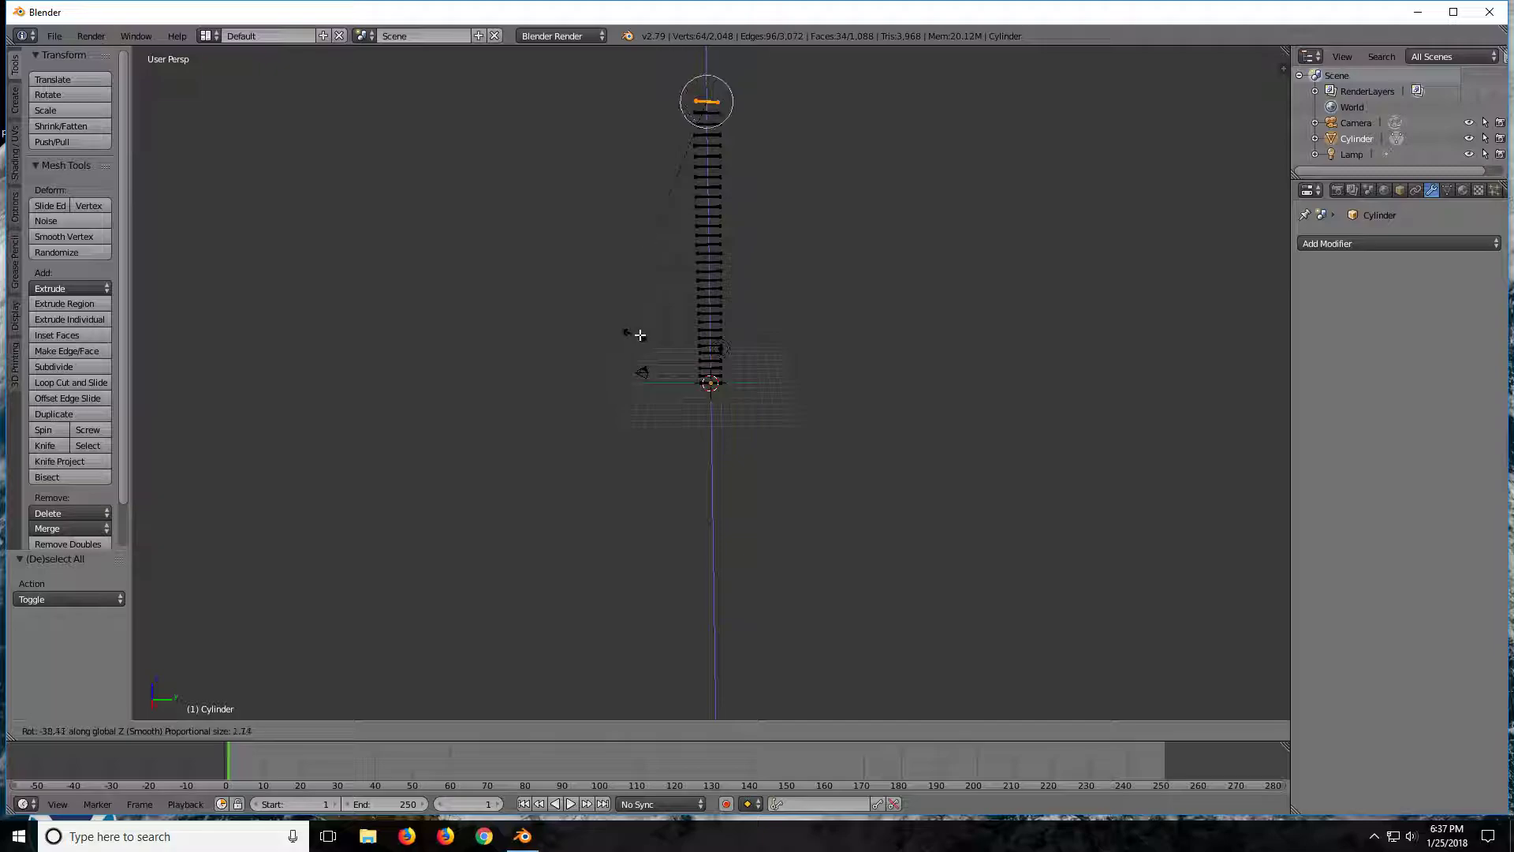
{"action": "scroll", "coordinate": [448, 320], "scroll_direction": "down", "scroll_amount": 6}
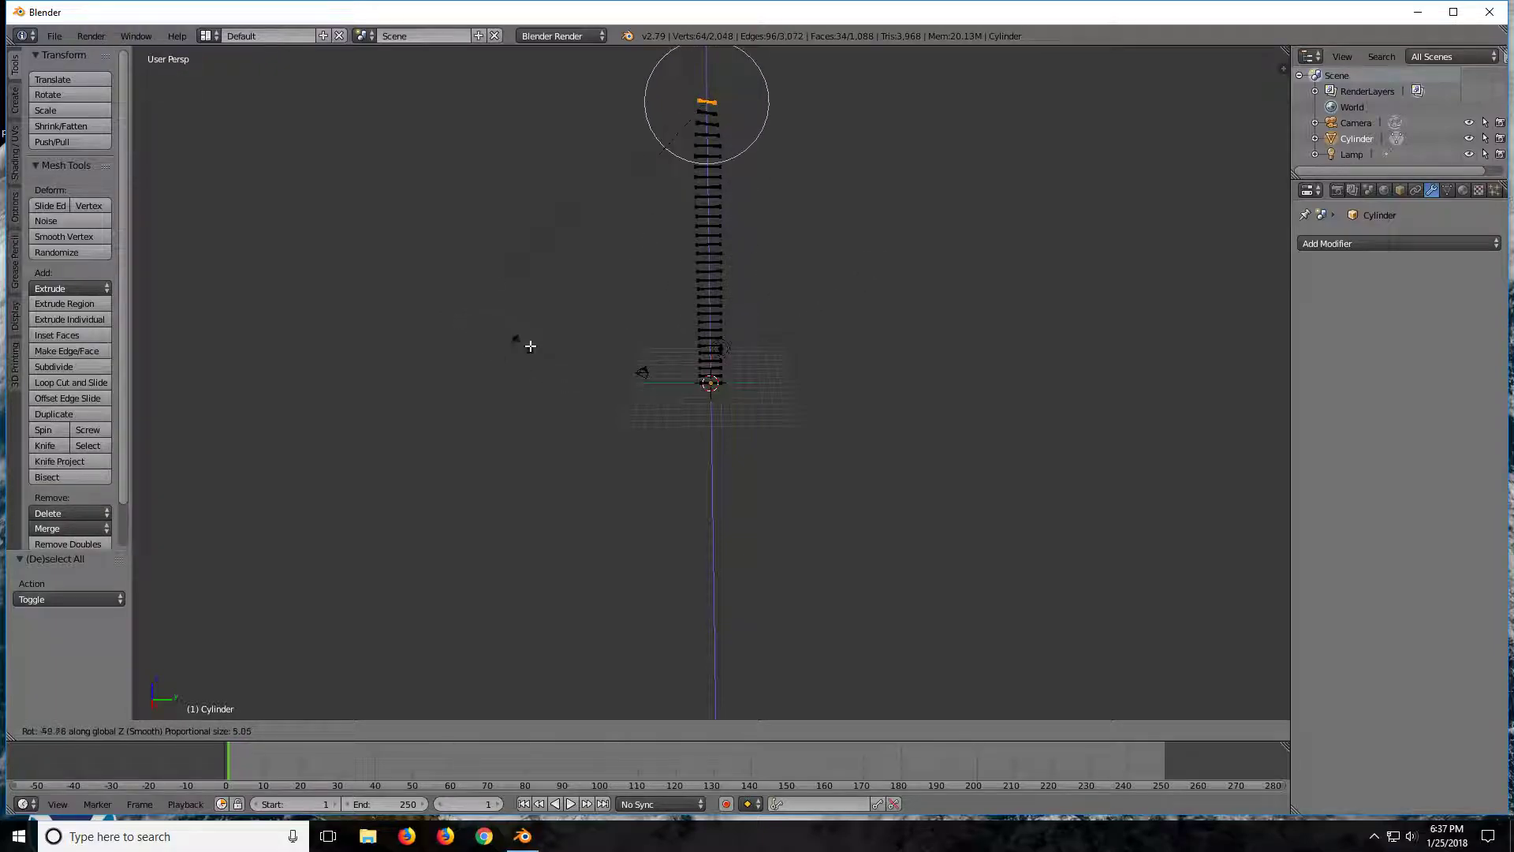
{"action": "scroll", "coordinate": [828, 331], "scroll_direction": "down", "scroll_amount": 3}
{"action": "scroll", "coordinate": [599, 284], "scroll_direction": "down", "scroll_amount": 7}
{"action": "scroll", "coordinate": [568, 299], "scroll_direction": "down", "scroll_amount": 2}
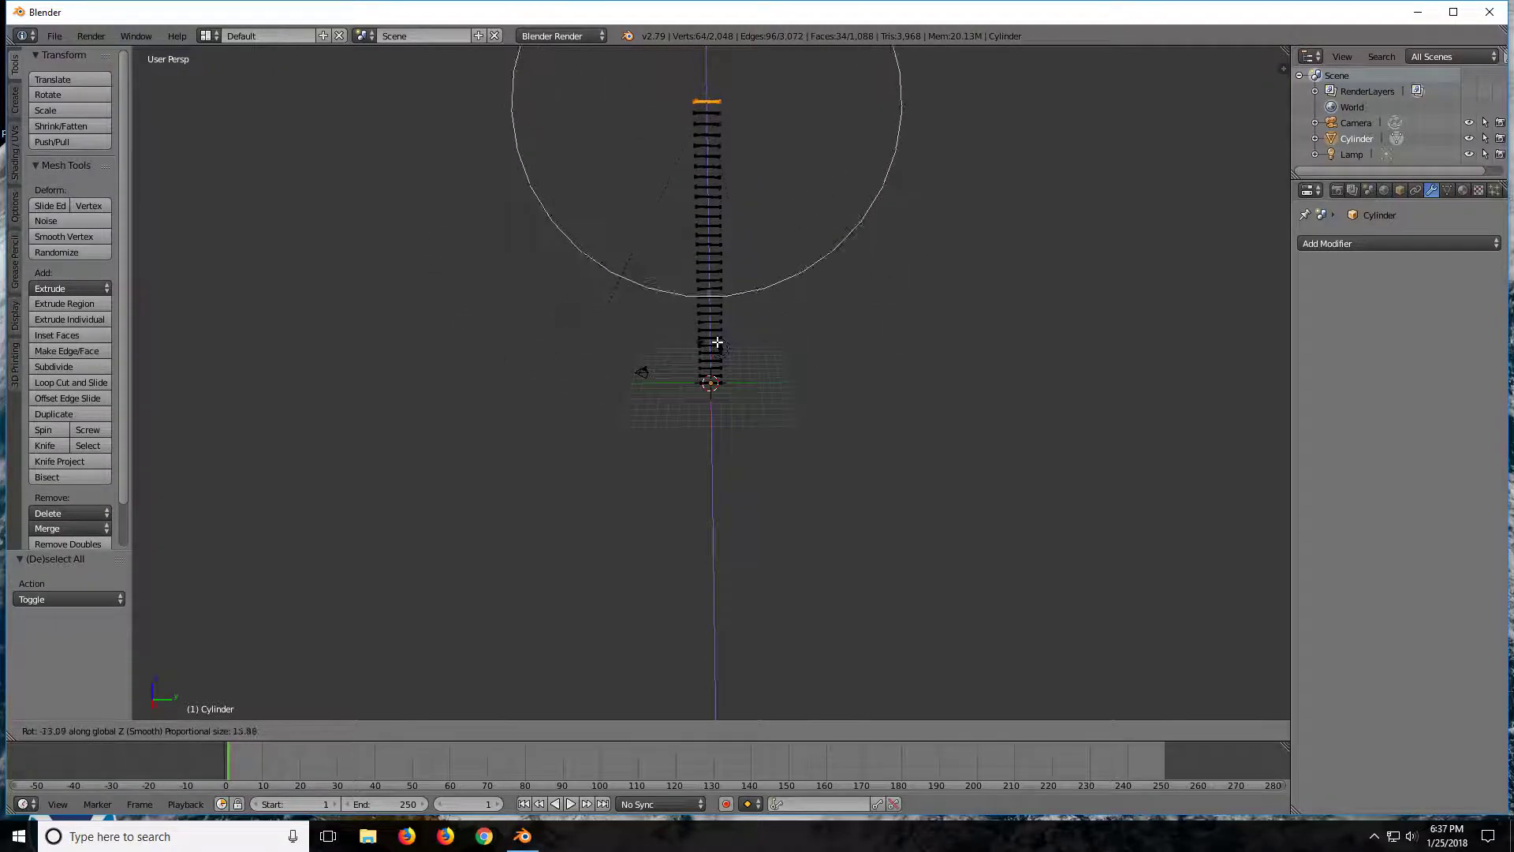
{"action": "scroll", "coordinate": [804, 264], "scroll_direction": "down", "scroll_amount": 7}
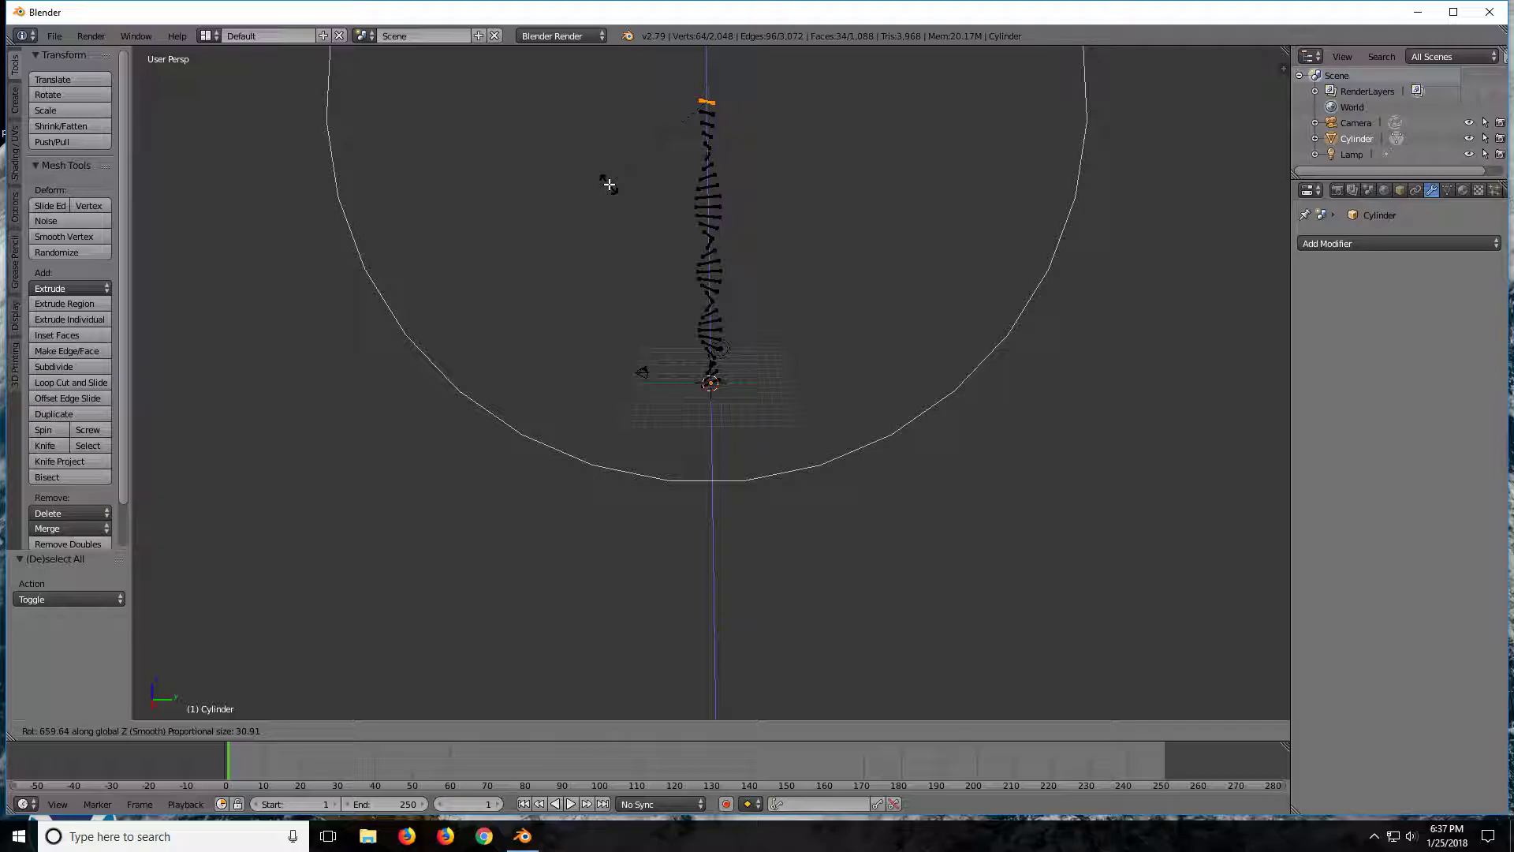
{"action": "left_click", "coordinate": [609, 185]}
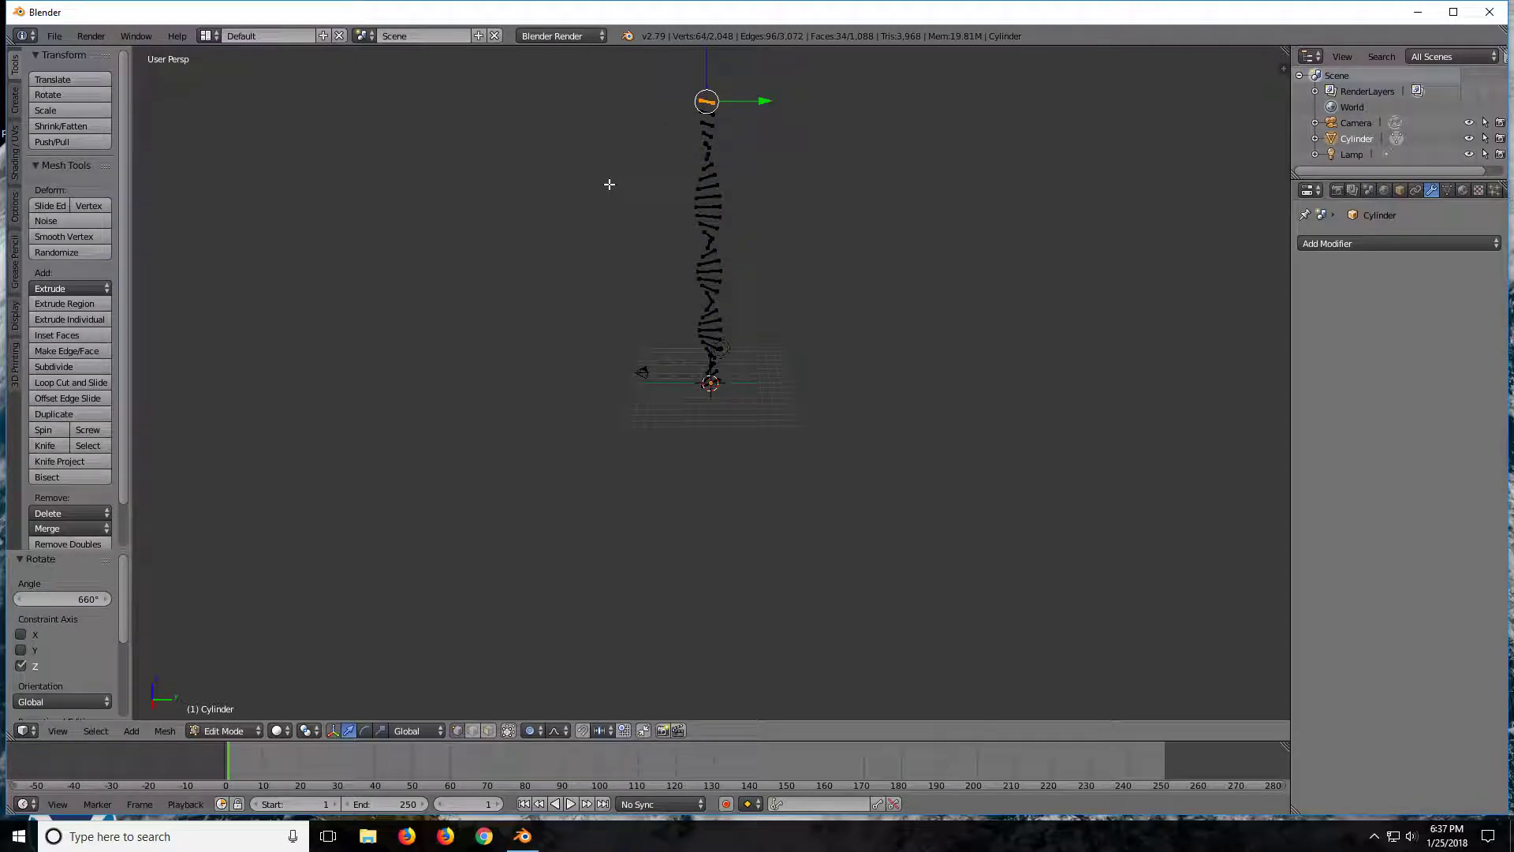
- Rotate the top rung about Z again with a smaller proportional size, to 40.8°
{"action": "key", "text": "r"}
{"action": "key", "text": "z"}
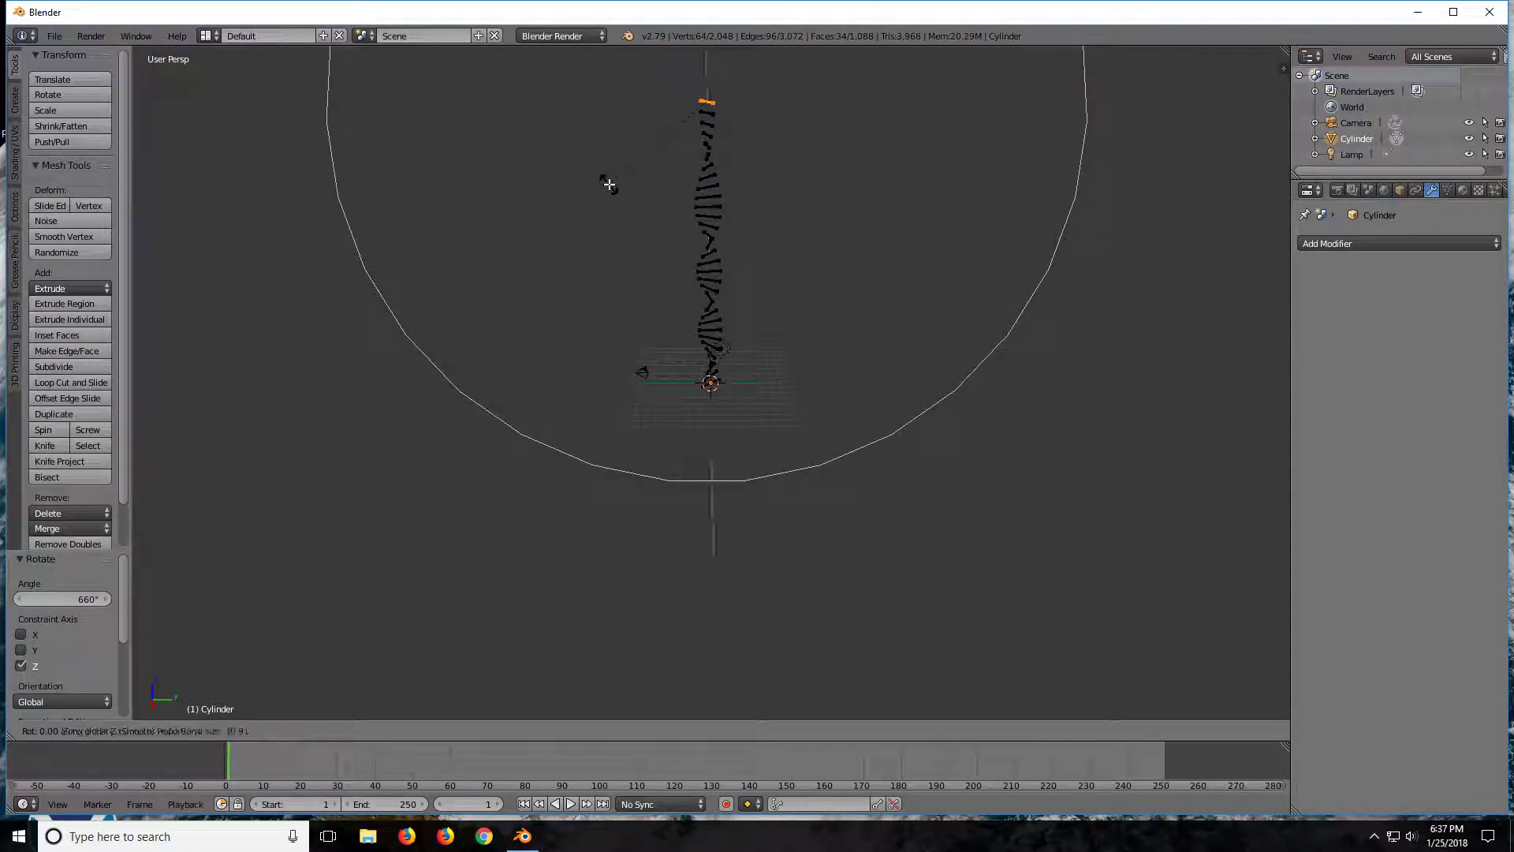
{"action": "scroll", "coordinate": [612, 183], "scroll_direction": "up", "scroll_amount": 3}
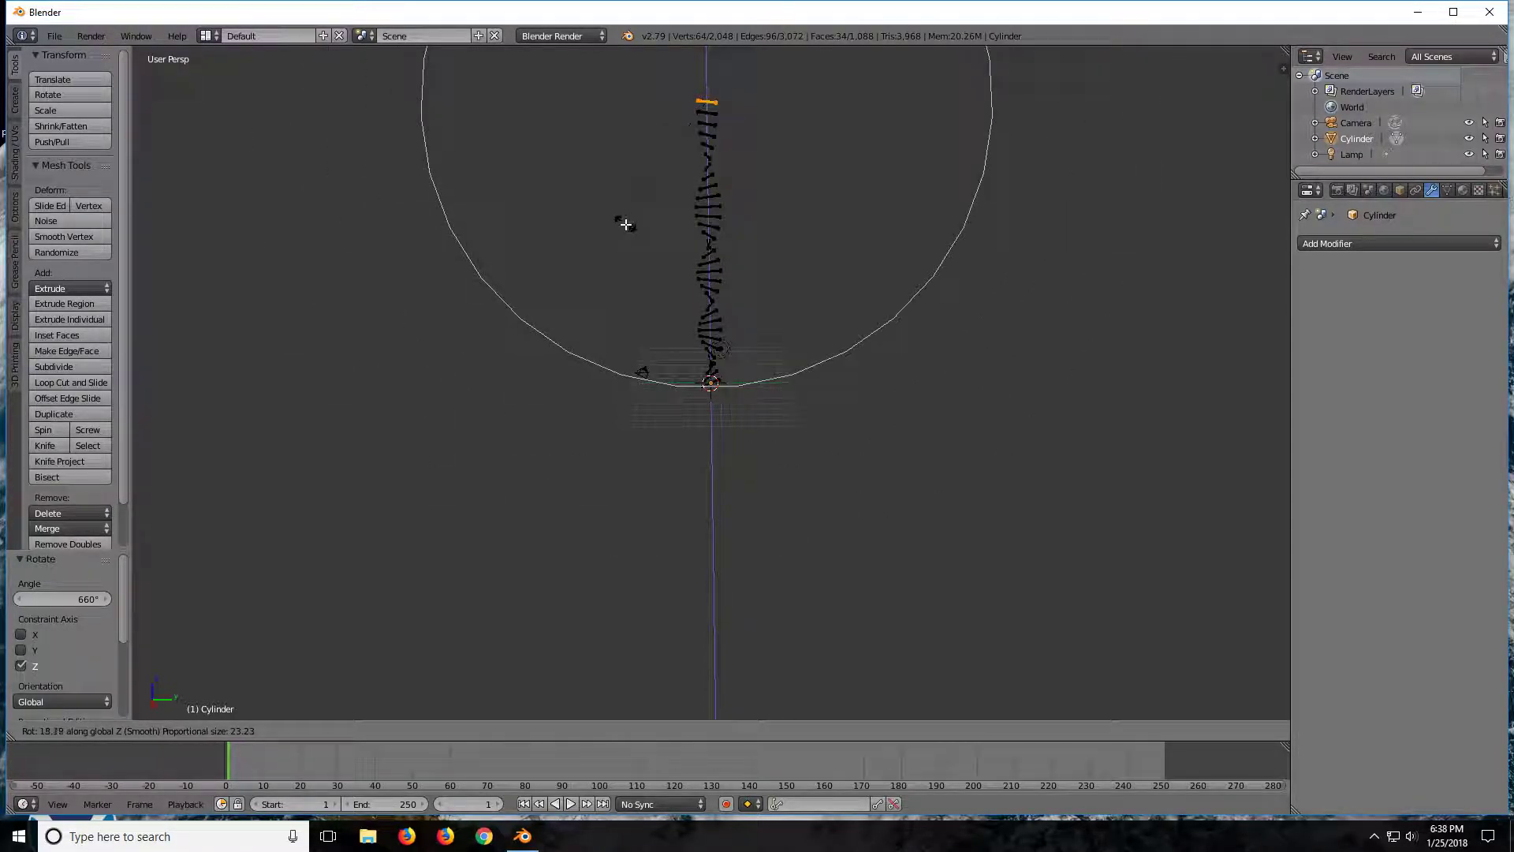
{"action": "scroll", "coordinate": [631, 233], "scroll_direction": "up", "scroll_amount": 7}
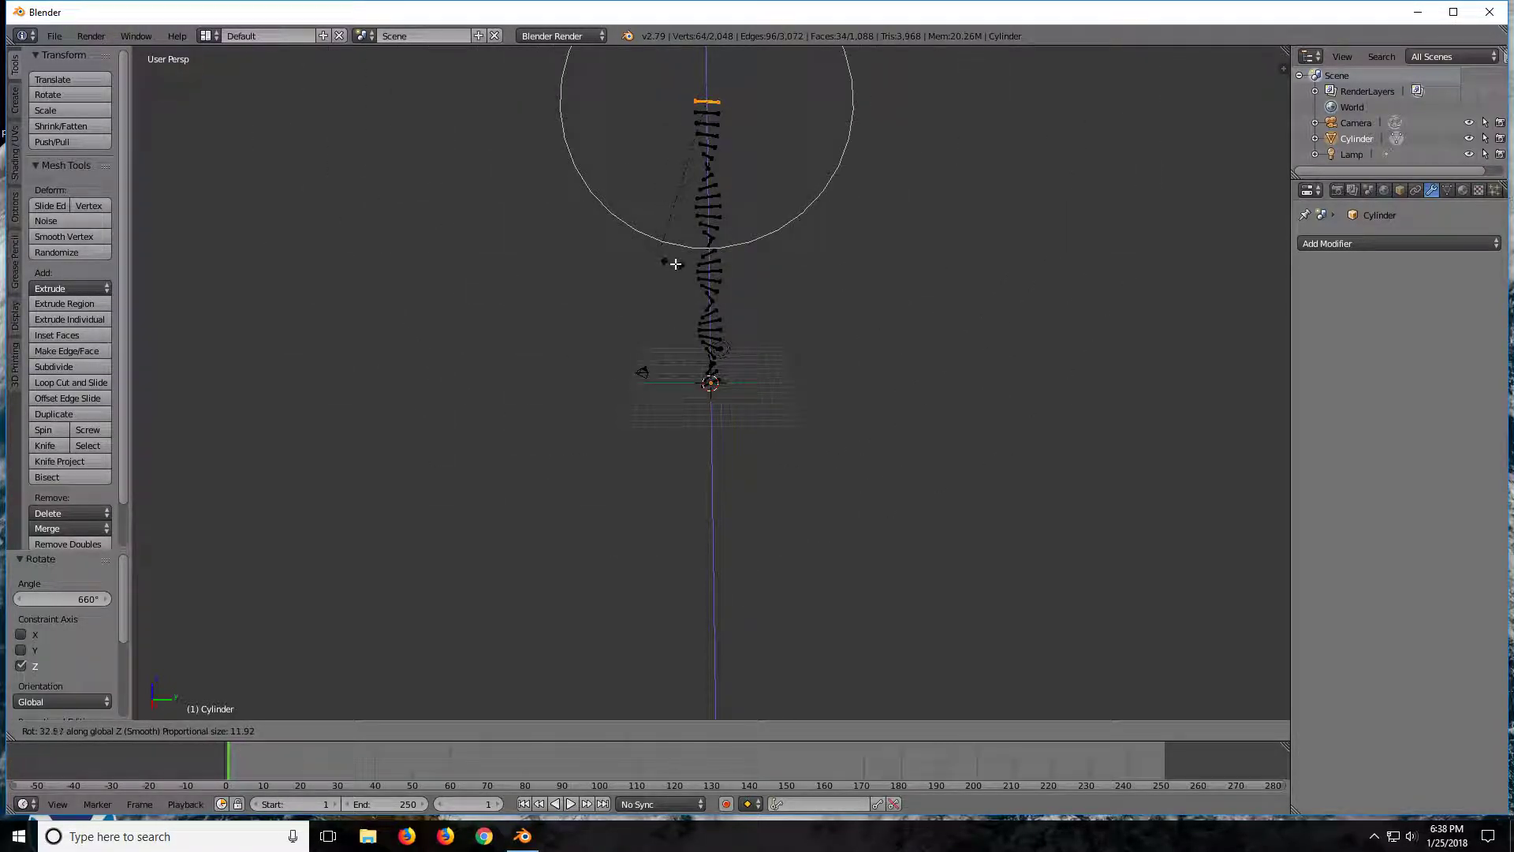
{"action": "scroll", "coordinate": [675, 265], "scroll_direction": "up", "scroll_amount": 2}
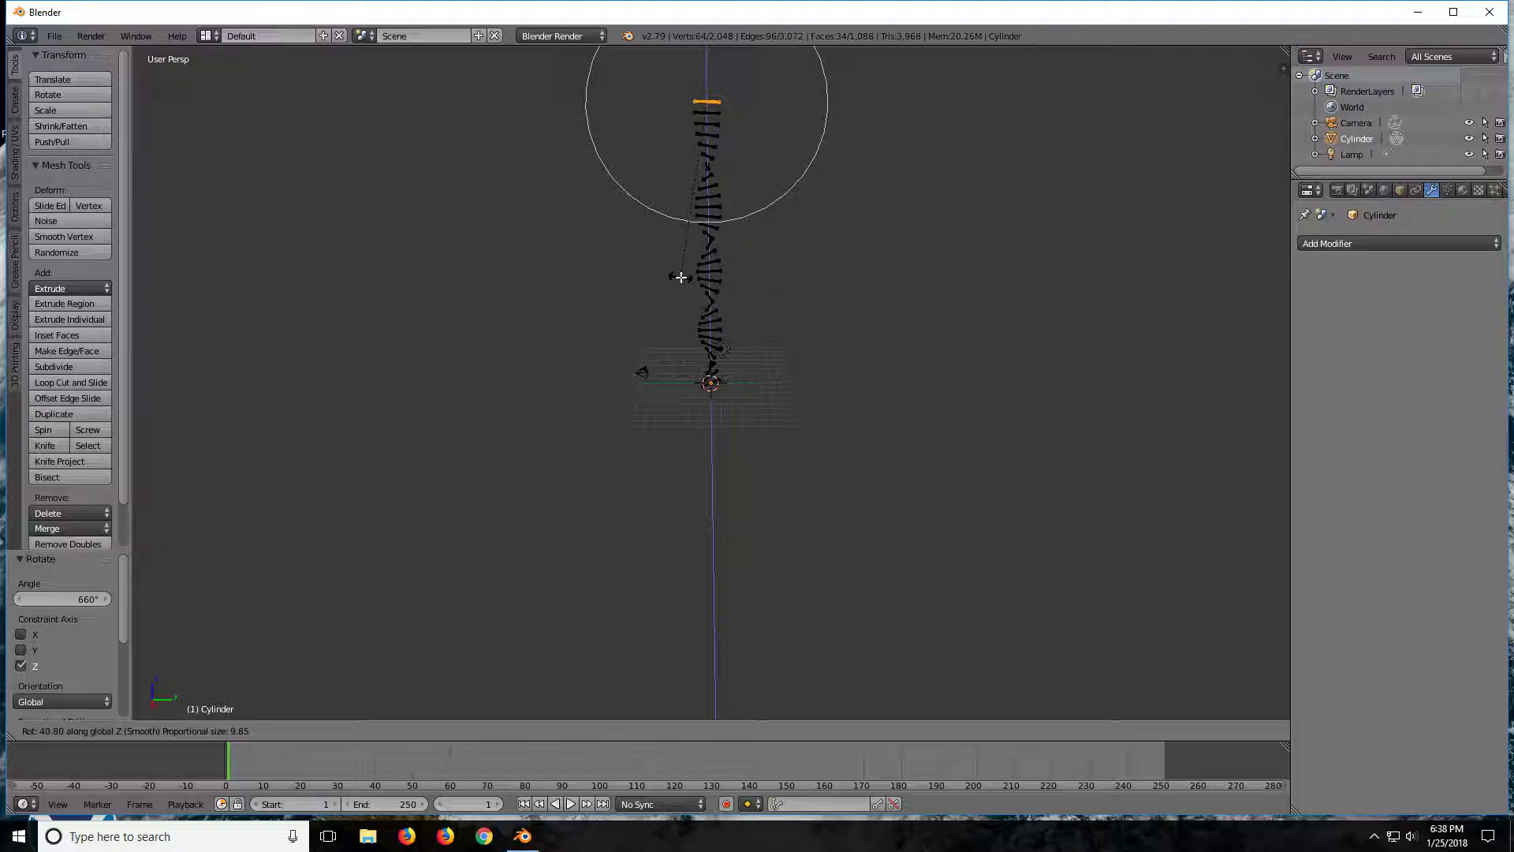
{"action": "left_click", "coordinate": [680, 277]}
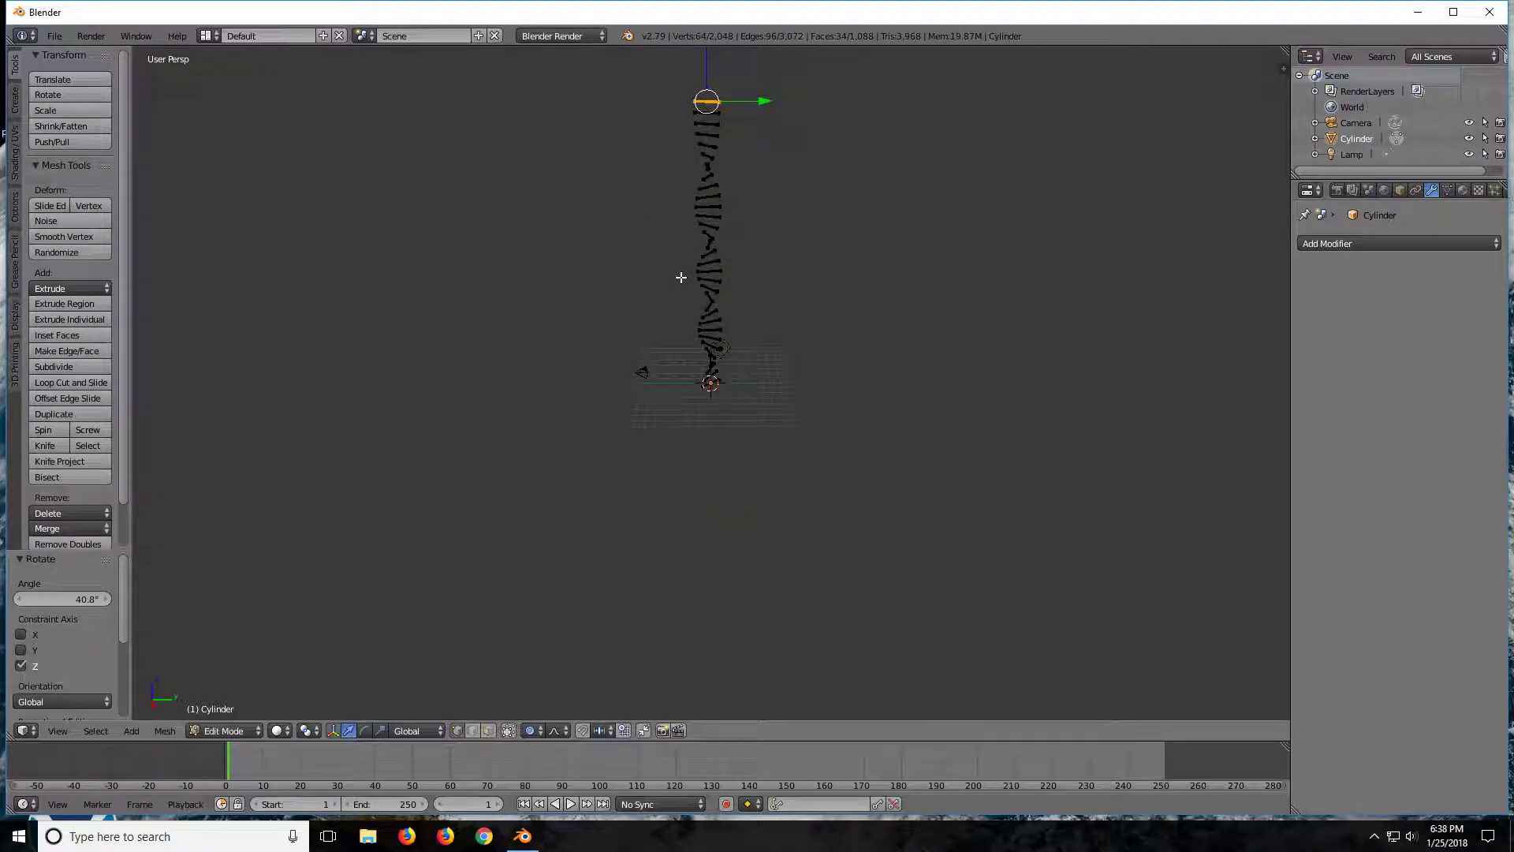
- Inspect the twisted helix from several angles, then return to Object Mode
{"action": "mouse_move", "coordinate": [945, 351]}
{"action": "middle_mouse_down"}
{"action": "mouse_move", "coordinate": [683, 429]}
{"action": "mouse_move", "coordinate": [622, 428]}
{"action": "mouse_move", "coordinate": [558, 327]}
{"action": "mouse_move", "coordinate": [622, 260]}
{"action": "mouse_move", "coordinate": [1076, 304]}
{"action": "mouse_move", "coordinate": [520, 301]}
{"action": "mouse_move", "coordinate": [926, 325]}
{"action": "mouse_move", "coordinate": [675, 311]}
{"action": "mouse_move", "coordinate": [825, 358]}
{"action": "mouse_move", "coordinate": [804, 442]}
{"action": "mouse_move", "coordinate": [808, 333]}
{"action": "middle_mouse_up"}
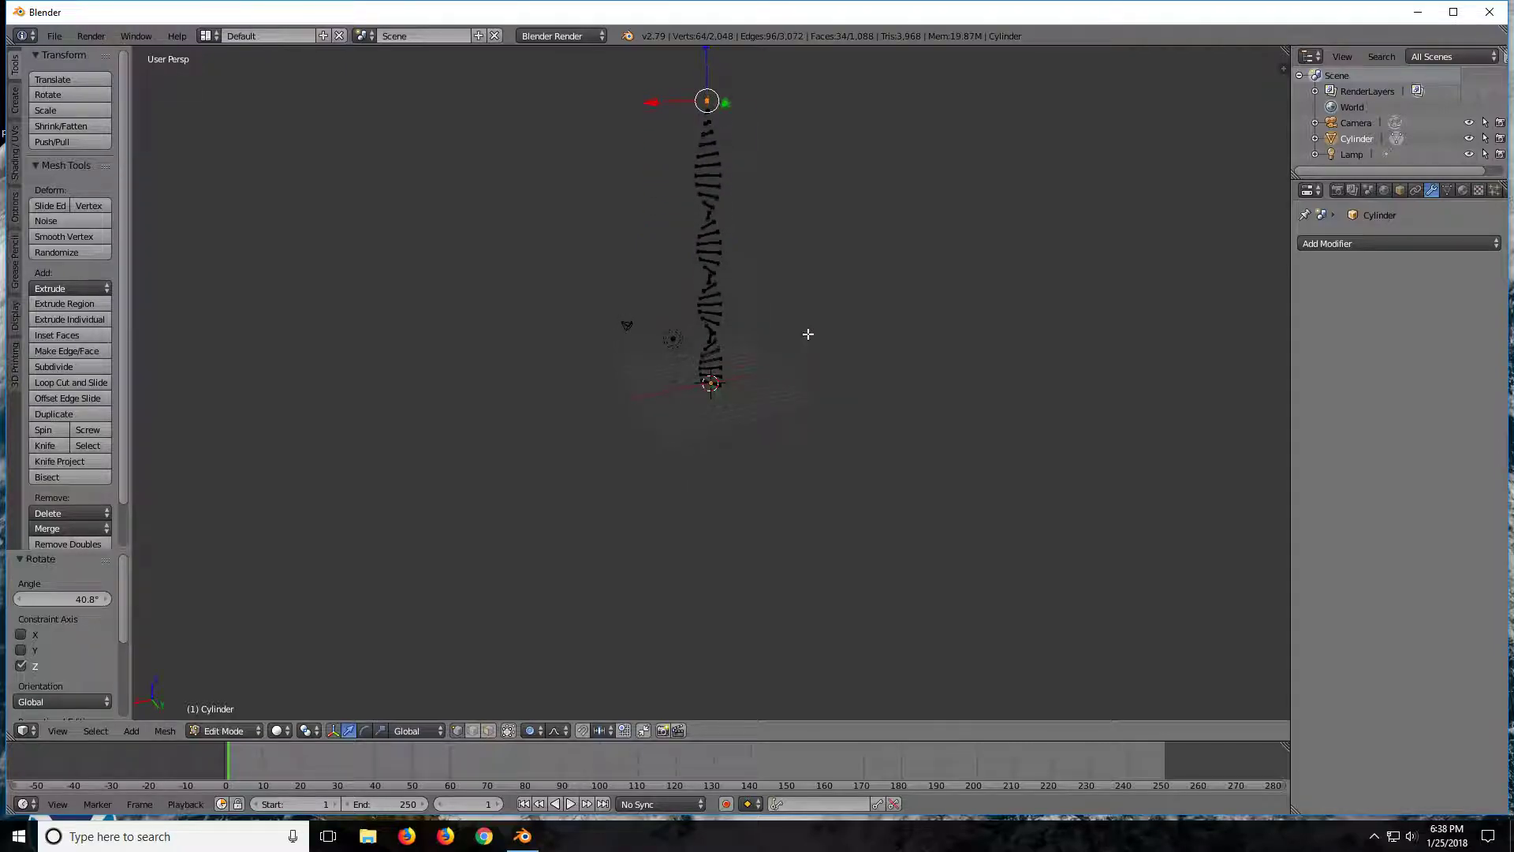
{"action": "mouse_move", "coordinate": [767, 381]}
{"action": "middle_mouse_down"}
{"action": "mouse_move", "coordinate": [777, 365]}
{"action": "mouse_move", "coordinate": [821, 382]}
{"action": "mouse_move", "coordinate": [830, 336]}
{"action": "mouse_move", "coordinate": [812, 475]}
{"action": "middle_mouse_up"}
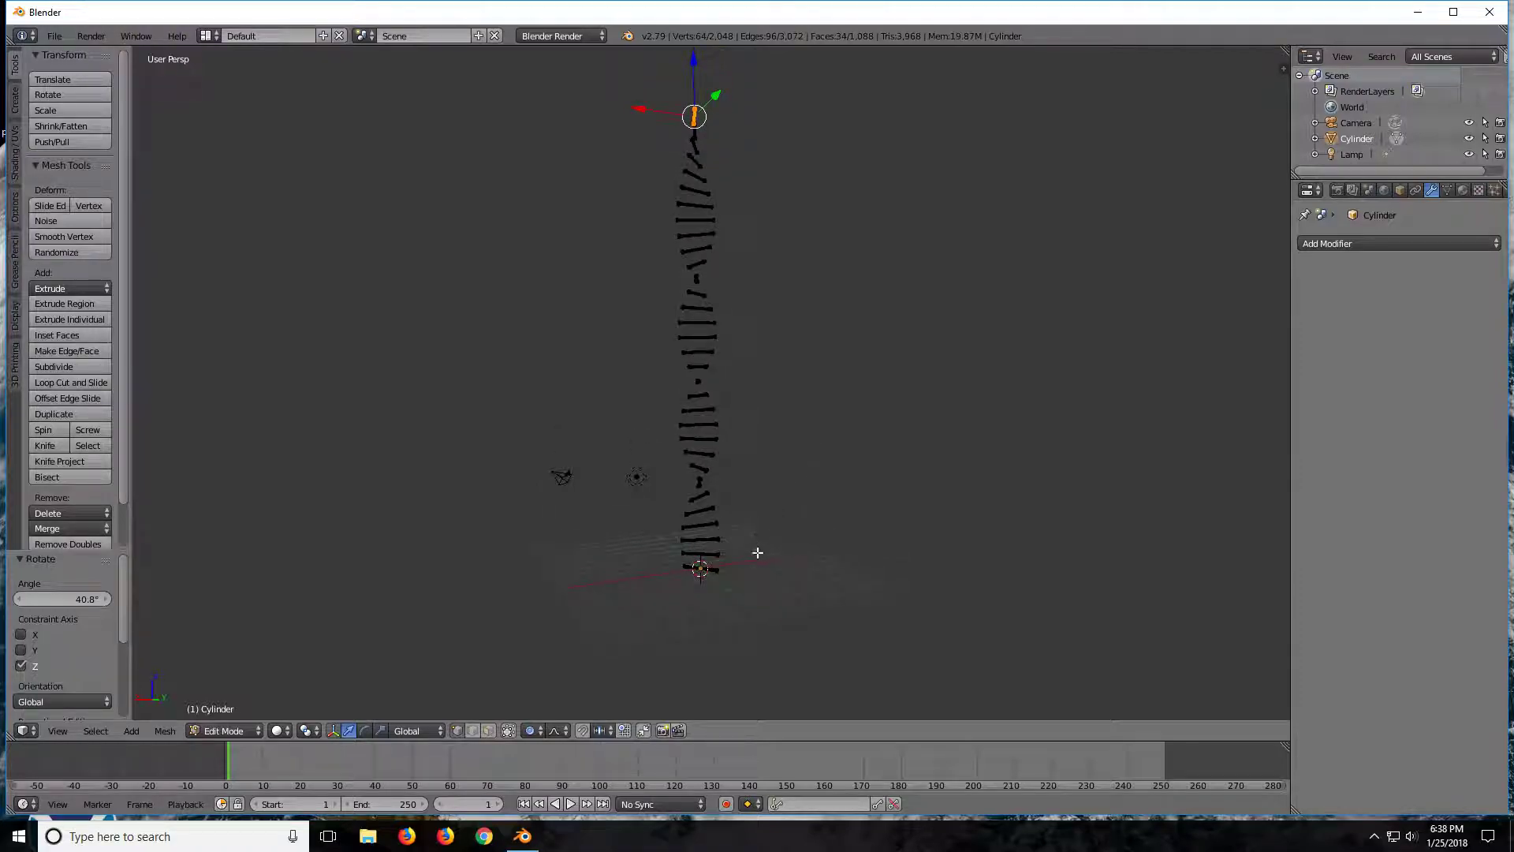
{"action": "middle_click_drag", "start_coordinate": [757, 553], "coordinate": [750, 555]}
{"action": "mouse_move", "coordinate": [750, 426]}
{"action": "middle_mouse_down"}
{"action": "mouse_move", "coordinate": [764, 423]}
{"action": "mouse_move", "coordinate": [786, 468]}
{"action": "mouse_move", "coordinate": [888, 473]}
{"action": "mouse_move", "coordinate": [1081, 422]}
{"action": "mouse_move", "coordinate": [1163, 377]}
{"action": "middle_mouse_up"}
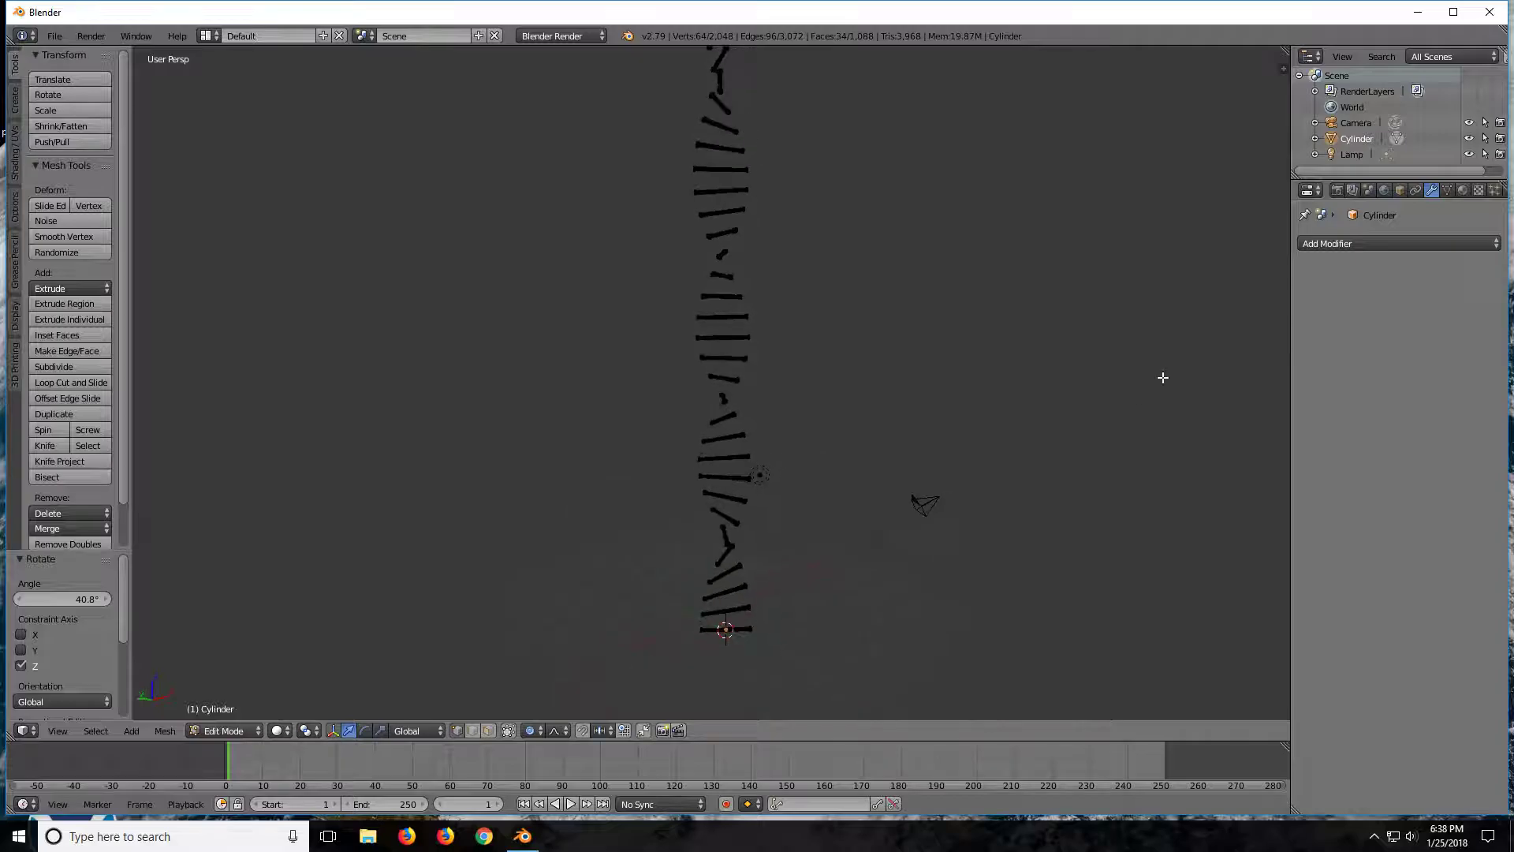
{"action": "middle_click_drag", "start_coordinate": [798, 624], "coordinate": [779, 521]}
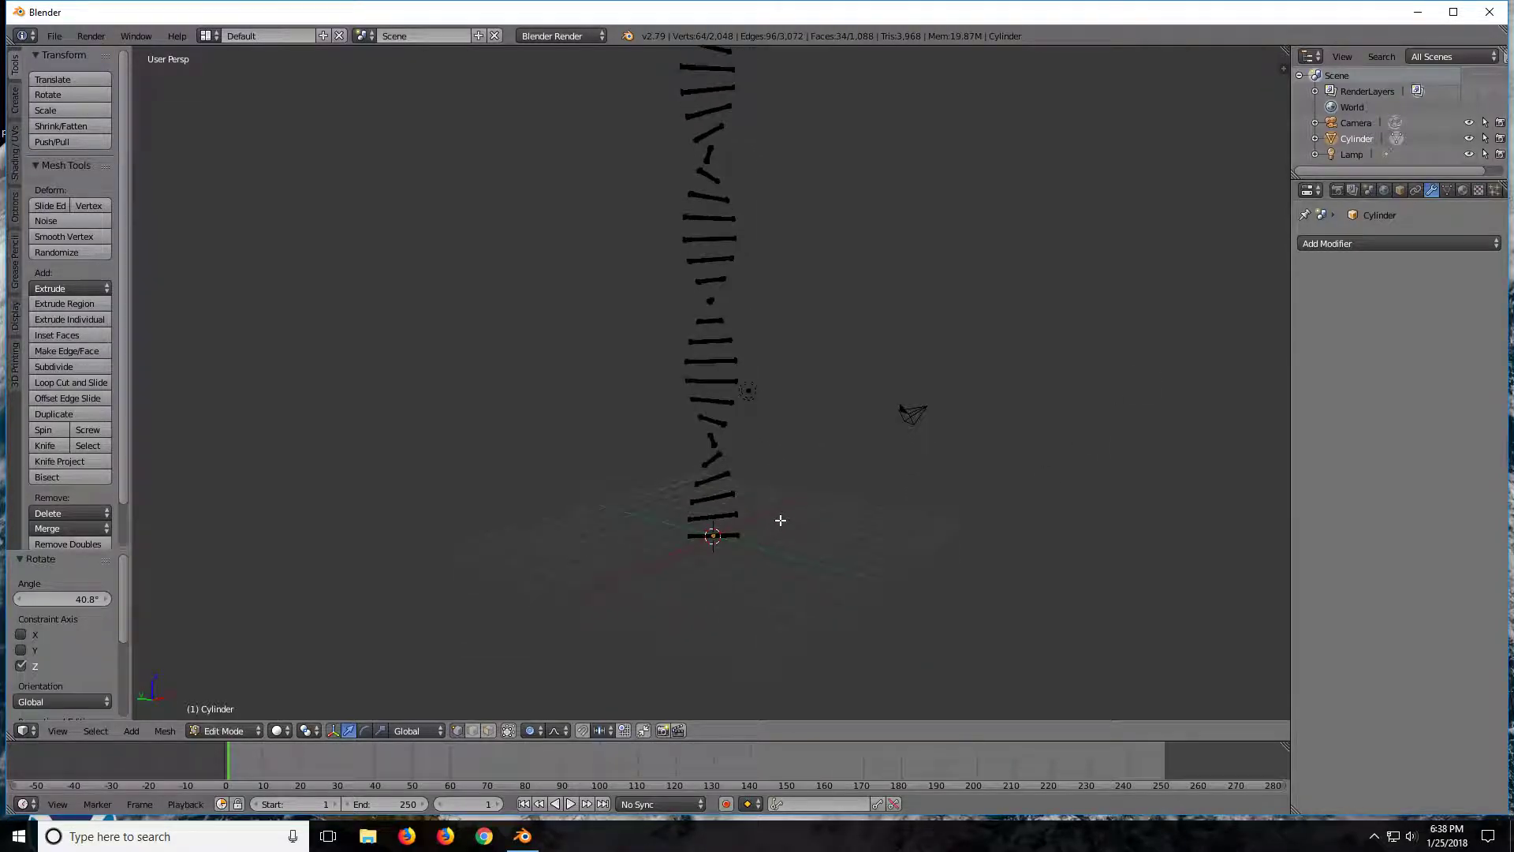
{"action": "key", "text": "w"}
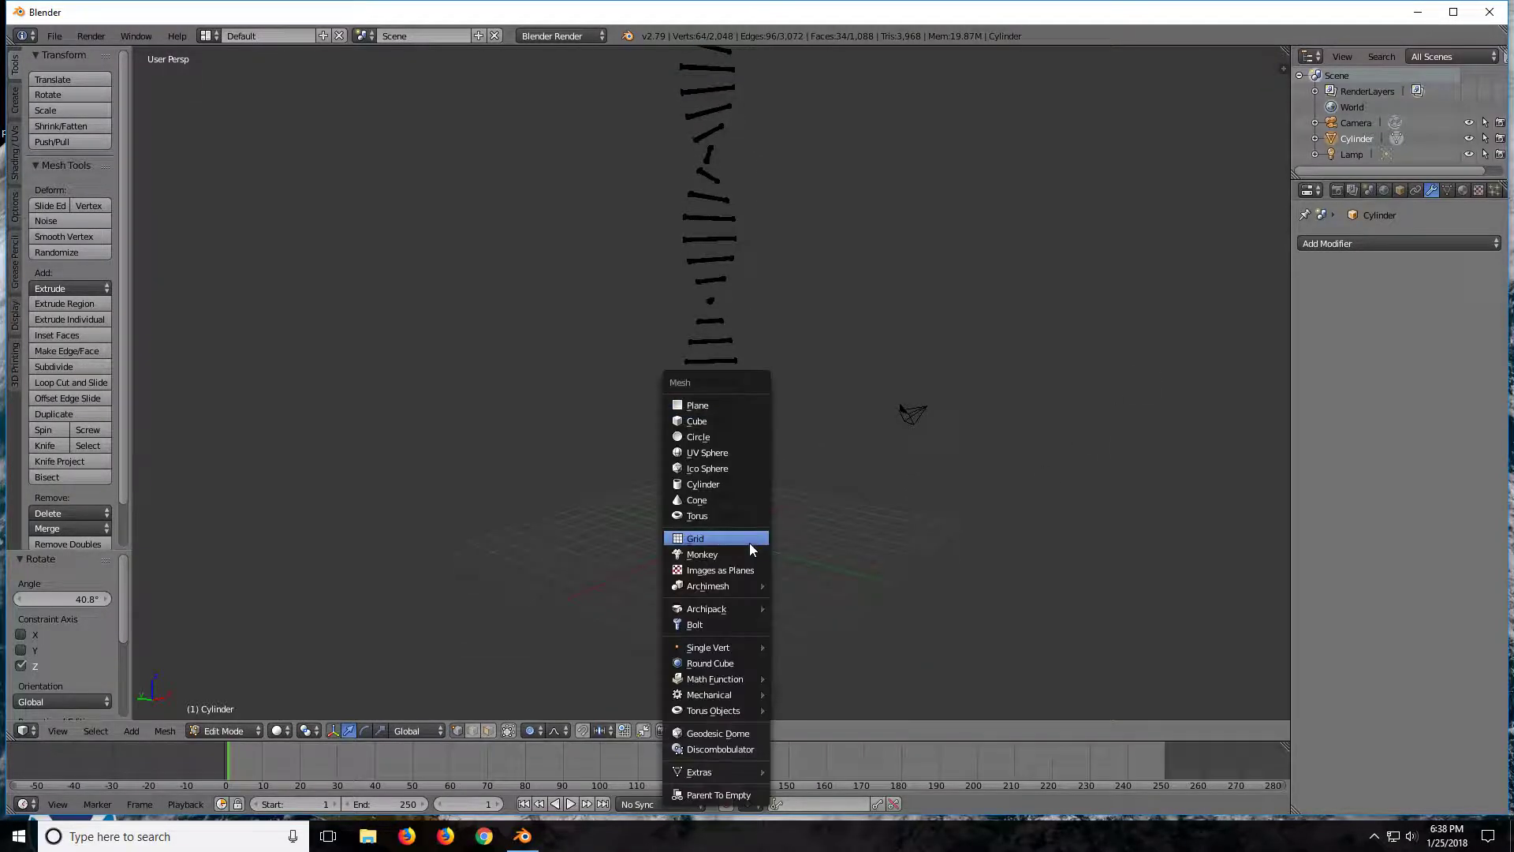
{"action": "key", "text": "Escape"}
{"action": "scroll", "coordinate": [781, 522], "scroll_direction": "up", "scroll_amount": 3}
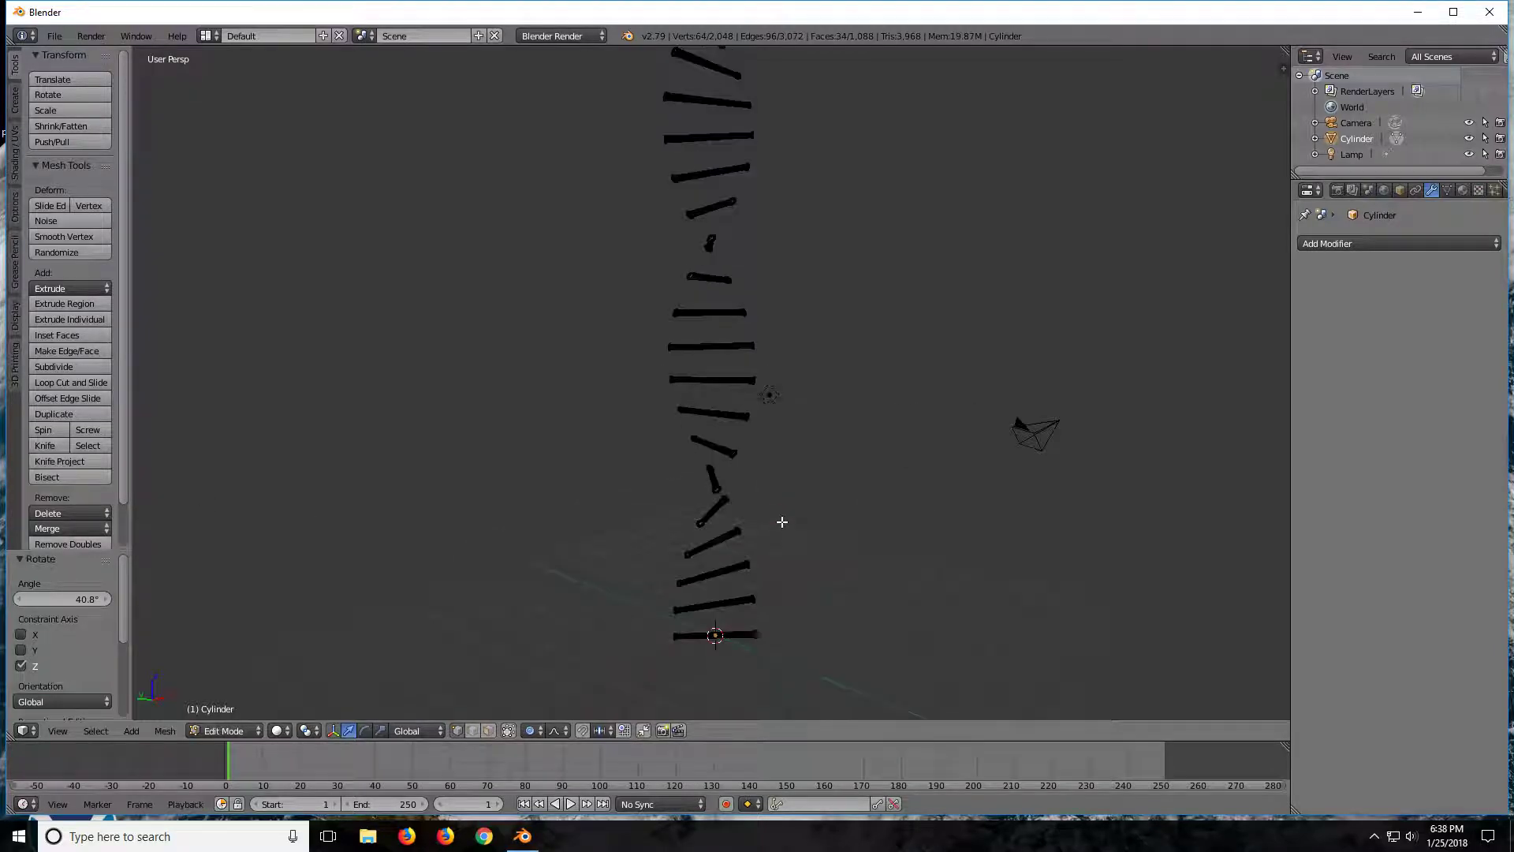
{"action": "key", "text": "Tab"}
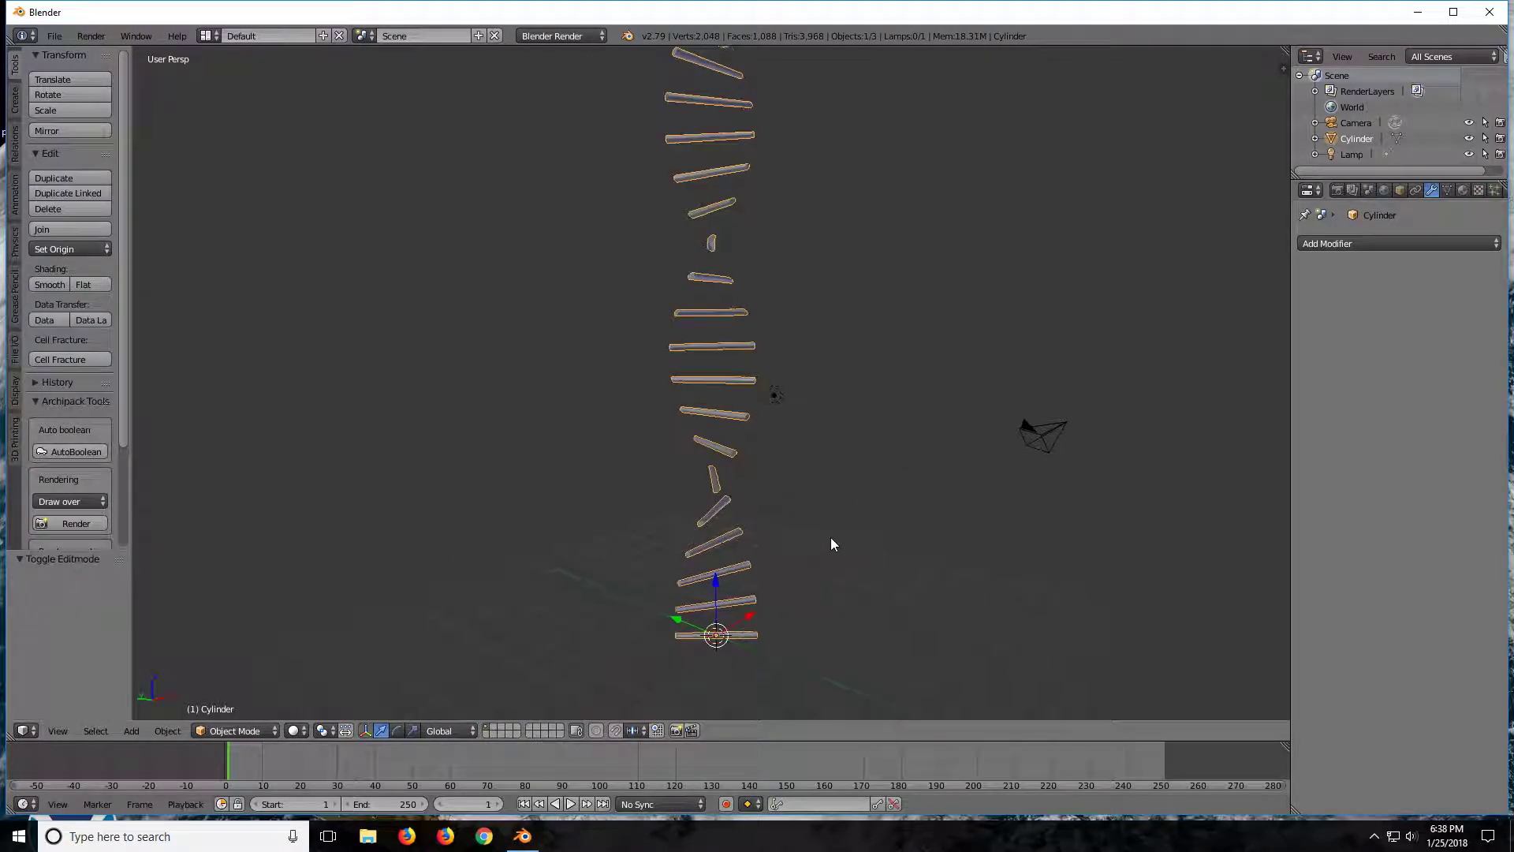
- Rotate the helix object about 50° around the Z axis
{"action": "mouse_move", "coordinate": [831, 537]}
{"action": "middle_mouse_down"}
{"action": "mouse_move", "coordinate": [731, 518]}
{"action": "mouse_move", "coordinate": [932, 657]}
{"action": "middle_mouse_up"}
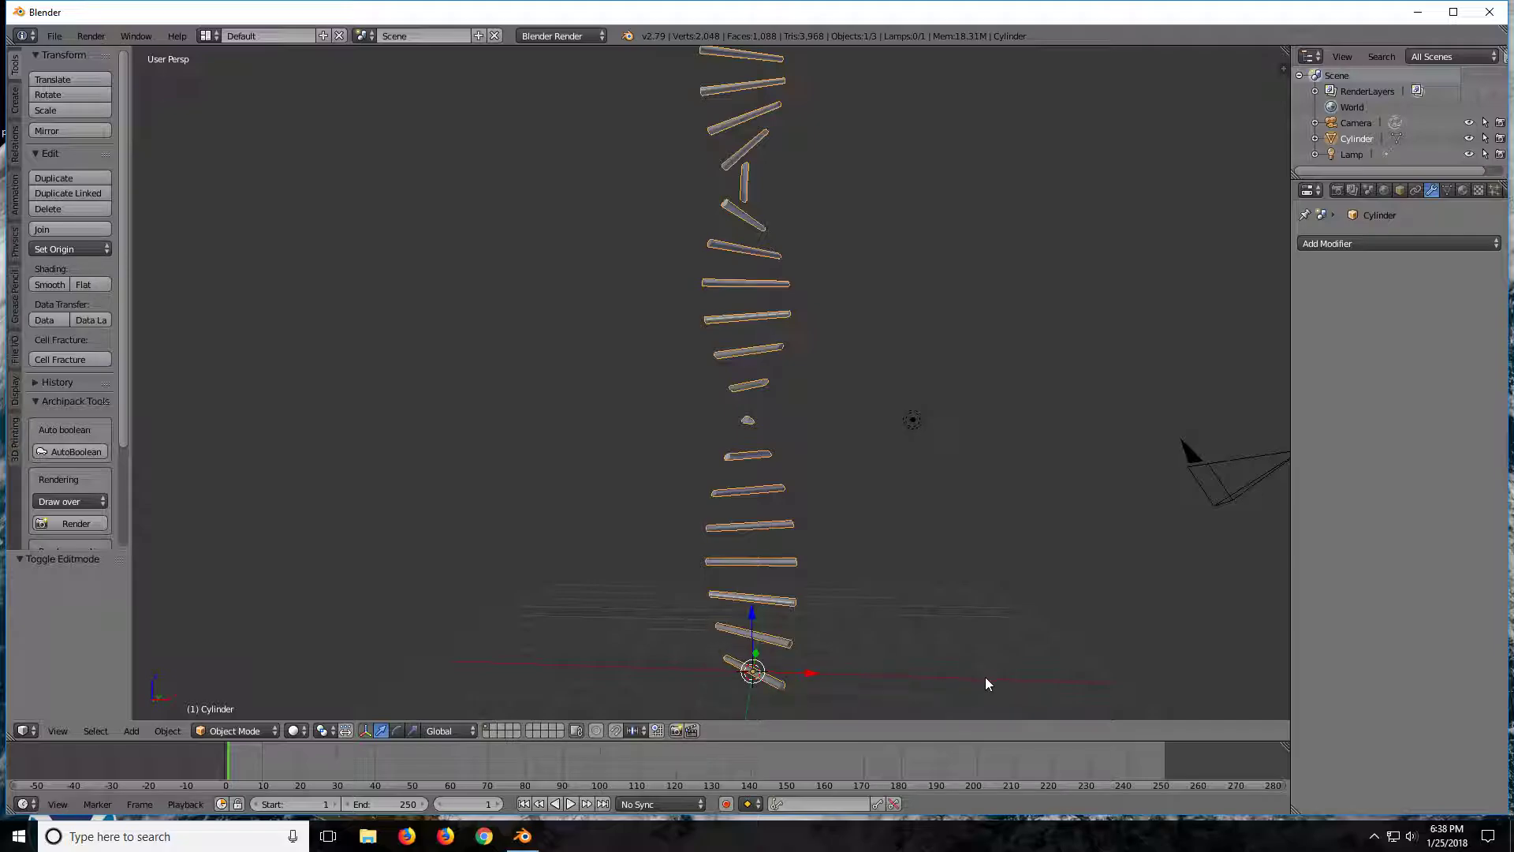
{"action": "middle_click_drag", "start_coordinate": [782, 612], "coordinate": [779, 712]}
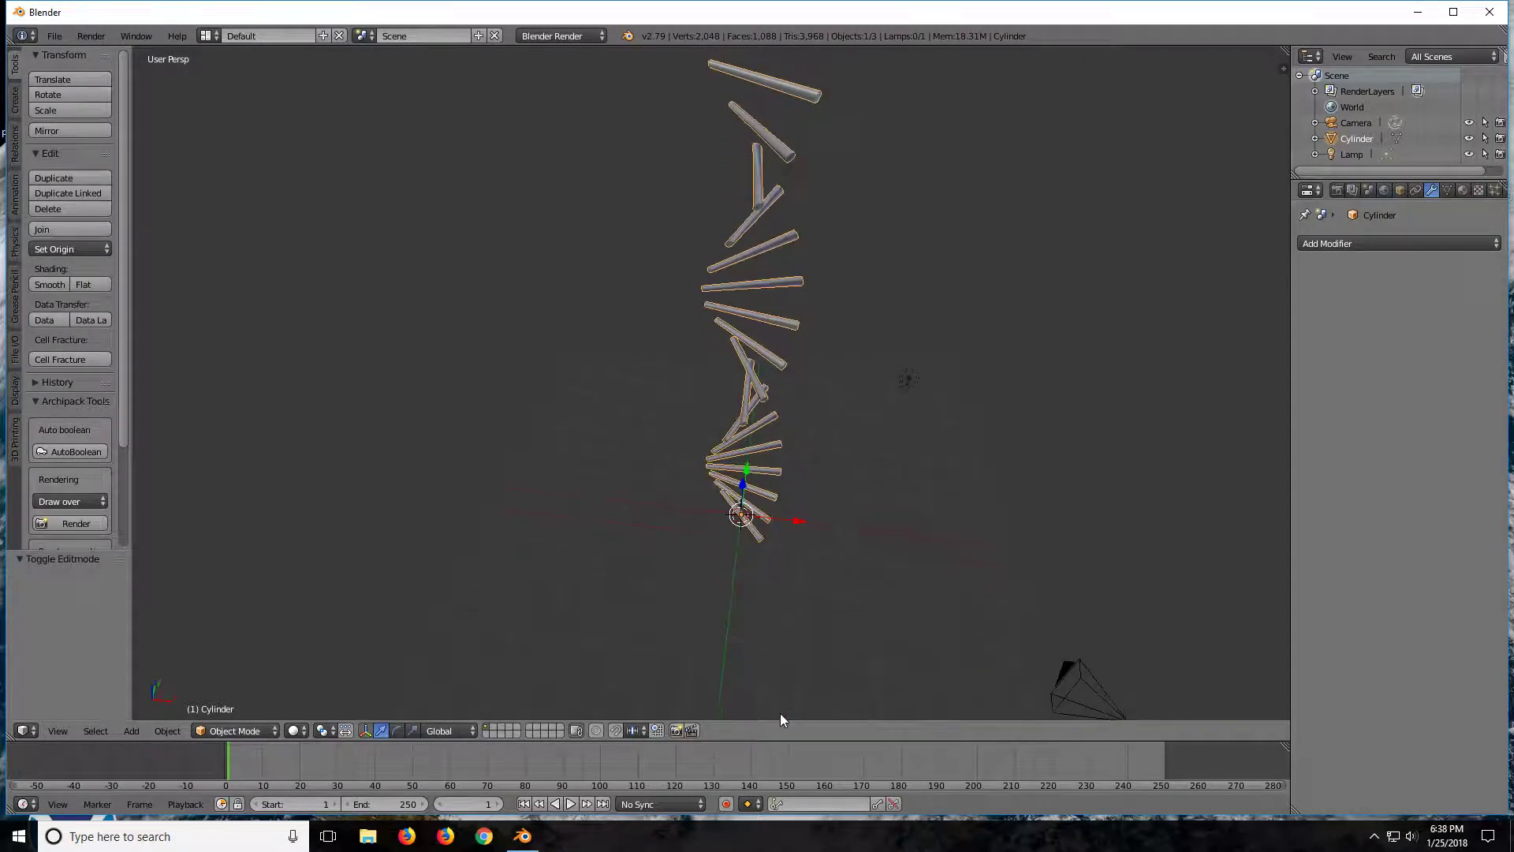
{"action": "key", "text": "r"}
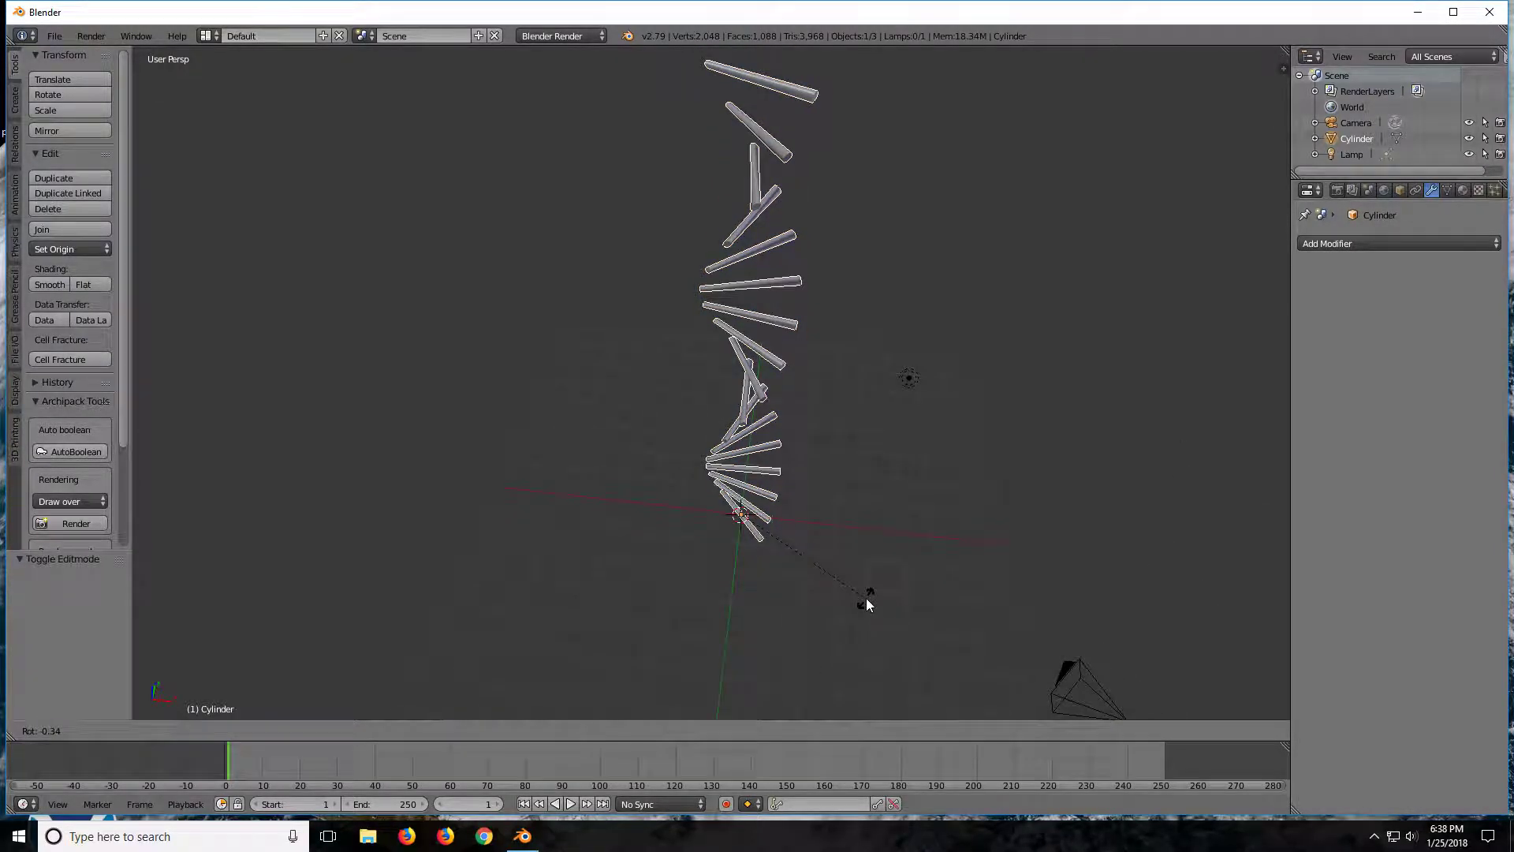
{"action": "key", "text": "z"}
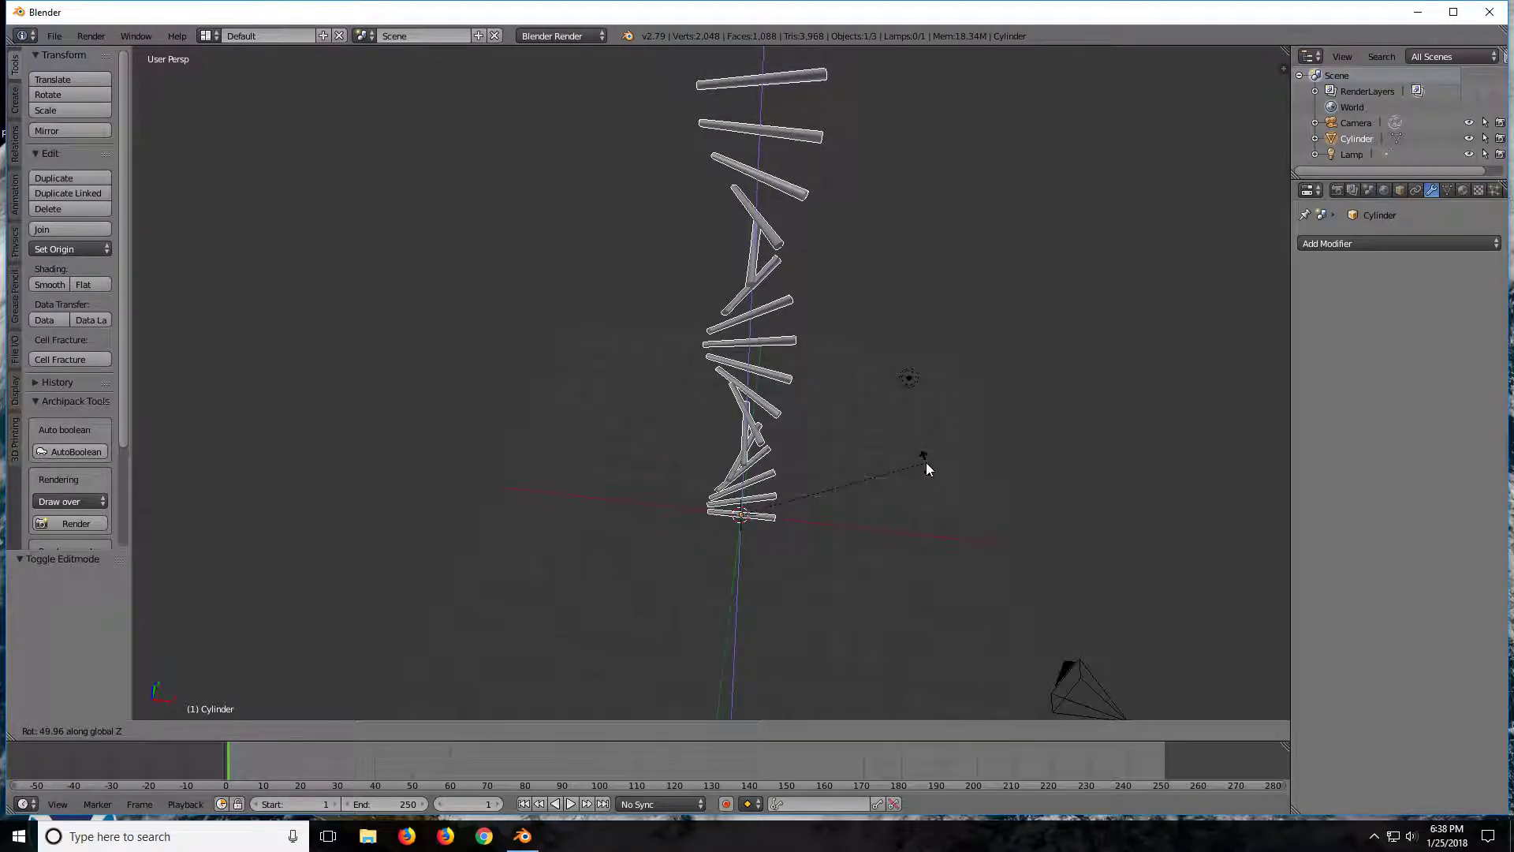
{"action": "left_click", "coordinate": [925, 462]}
{"action": "mouse_move", "coordinate": [925, 461]}
{"action": "middle_mouse_down"}
{"action": "mouse_move", "coordinate": [716, 472]}
{"action": "mouse_move", "coordinate": [1074, 472]}
{"action": "mouse_move", "coordinate": [899, 450]}
{"action": "mouse_move", "coordinate": [885, 482]}
{"action": "mouse_move", "coordinate": [727, 491]}
{"action": "mouse_move", "coordinate": [727, 505]}
{"action": "middle_mouse_up"}
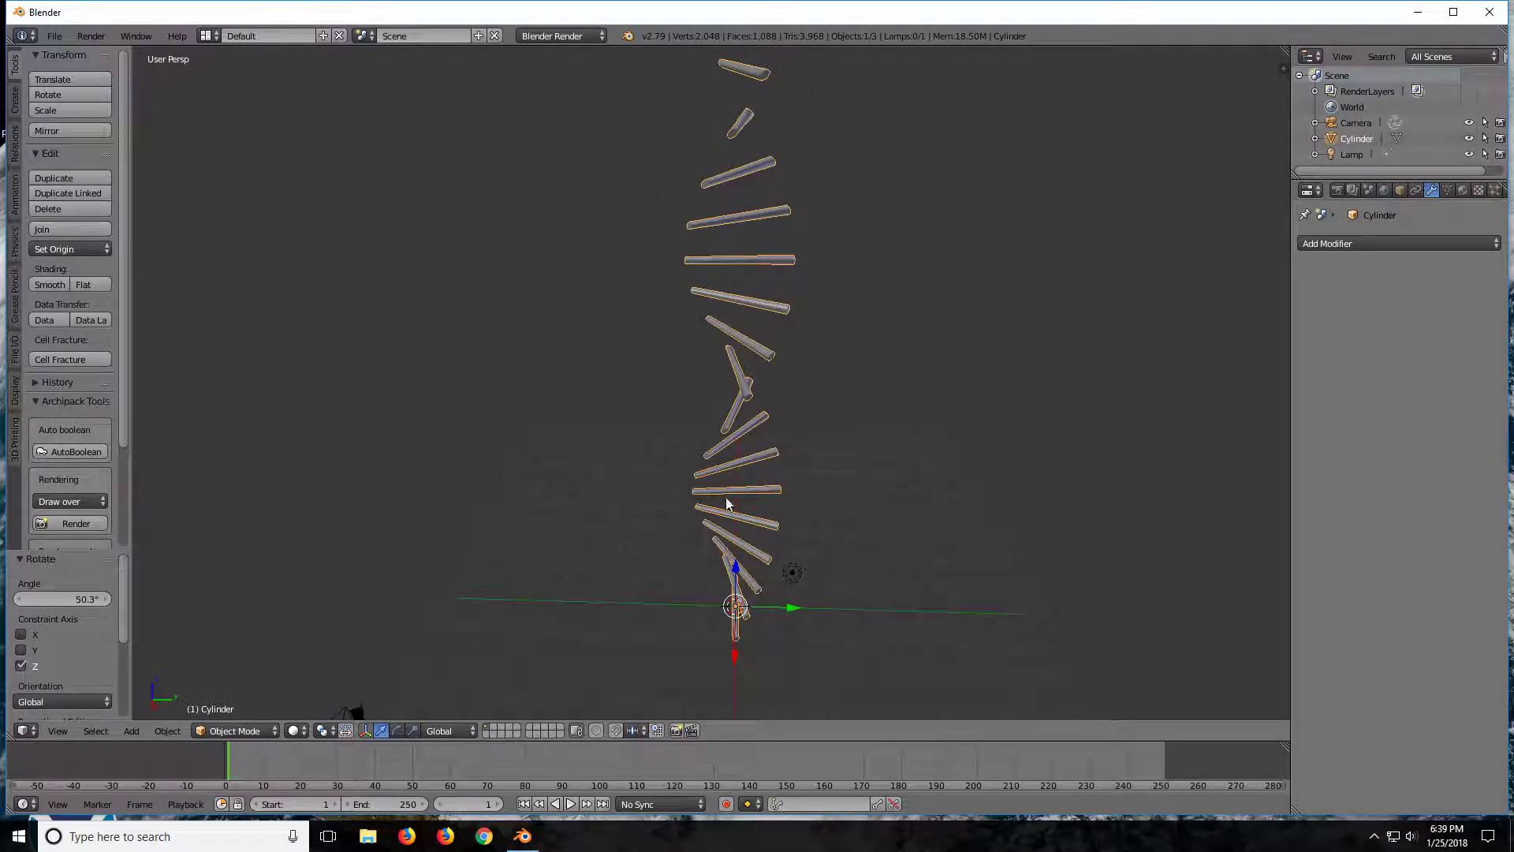
- Correct the helix's rotation slightly to -1.77° about Z and bring up the Add menu
{"action": "key", "text": "r"}
{"action": "left_click", "coordinate": [926, 490]}
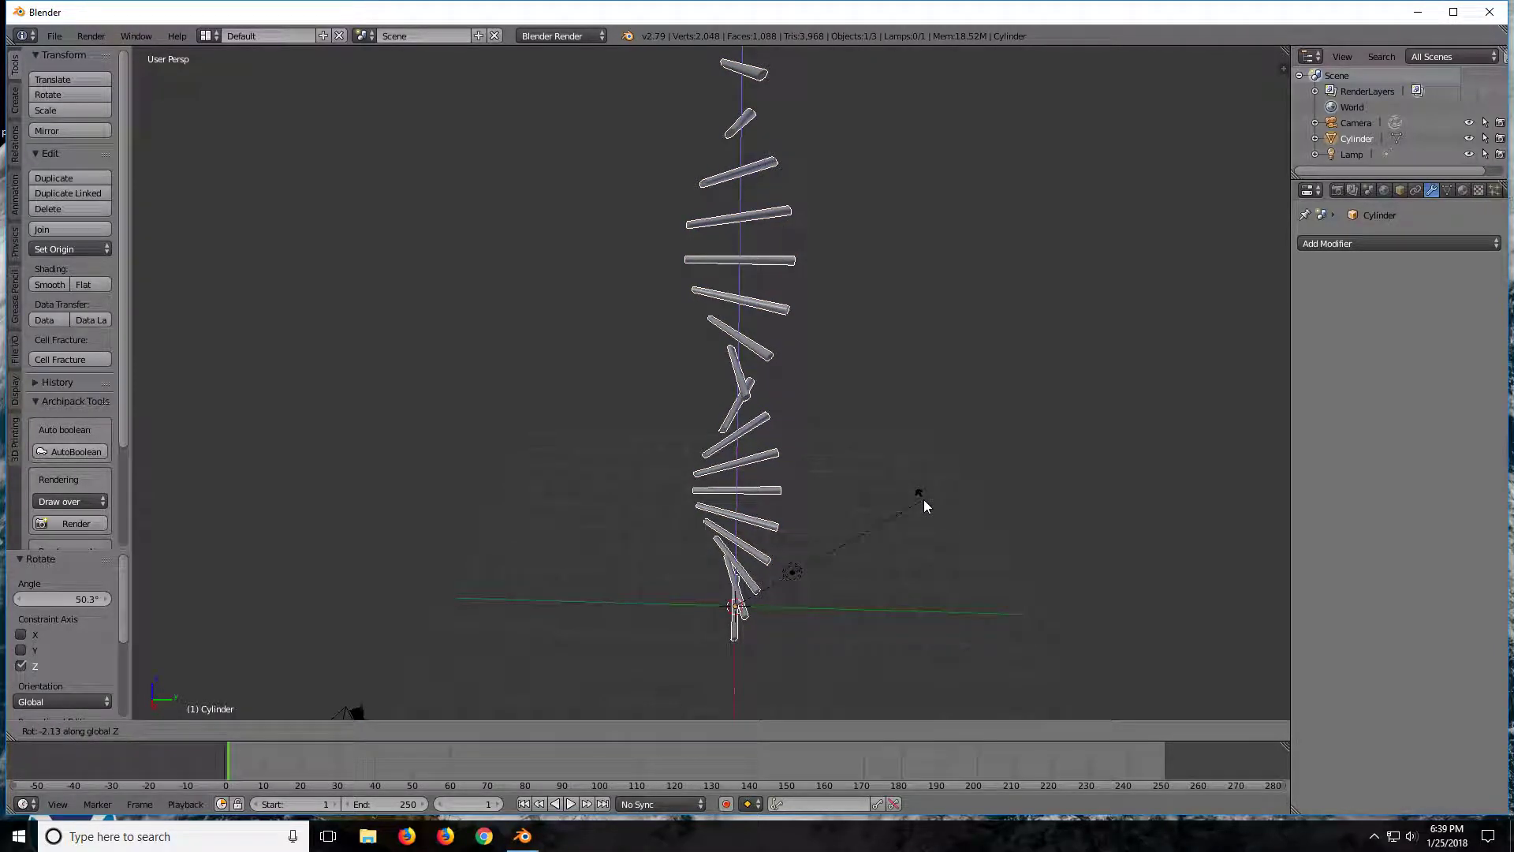
{"action": "mouse_move", "coordinate": [924, 504]}
{"action": "middle_mouse_down"}
{"action": "mouse_move", "coordinate": [831, 548]}
{"action": "mouse_move", "coordinate": [845, 534]}
{"action": "mouse_move", "coordinate": [832, 510]}
{"action": "middle_mouse_up"}
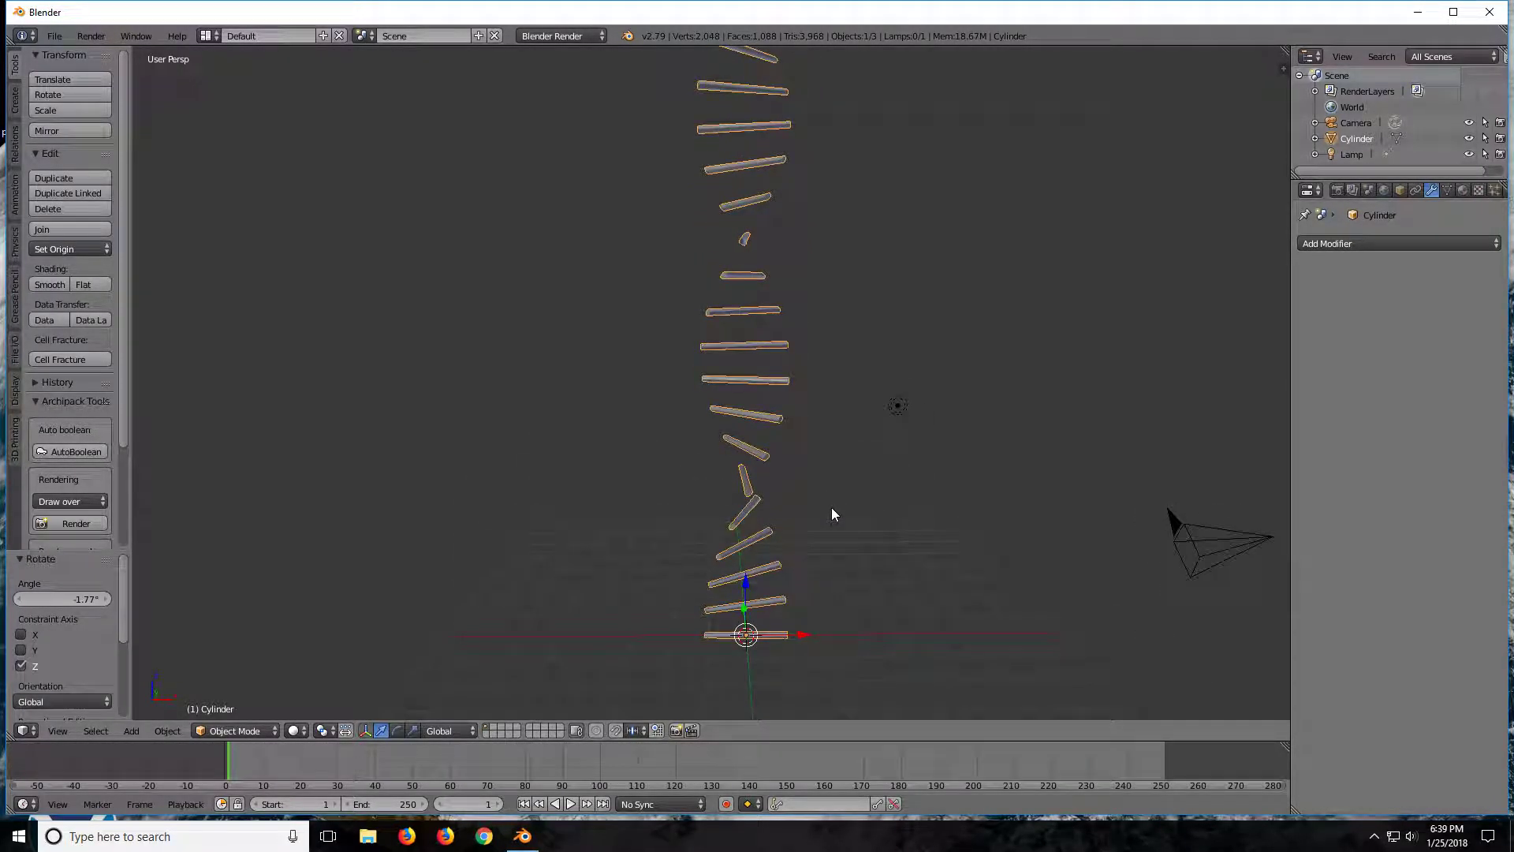
{"action": "middle_click_drag", "start_coordinate": [921, 651], "coordinate": [849, 569], "text": "shift"}
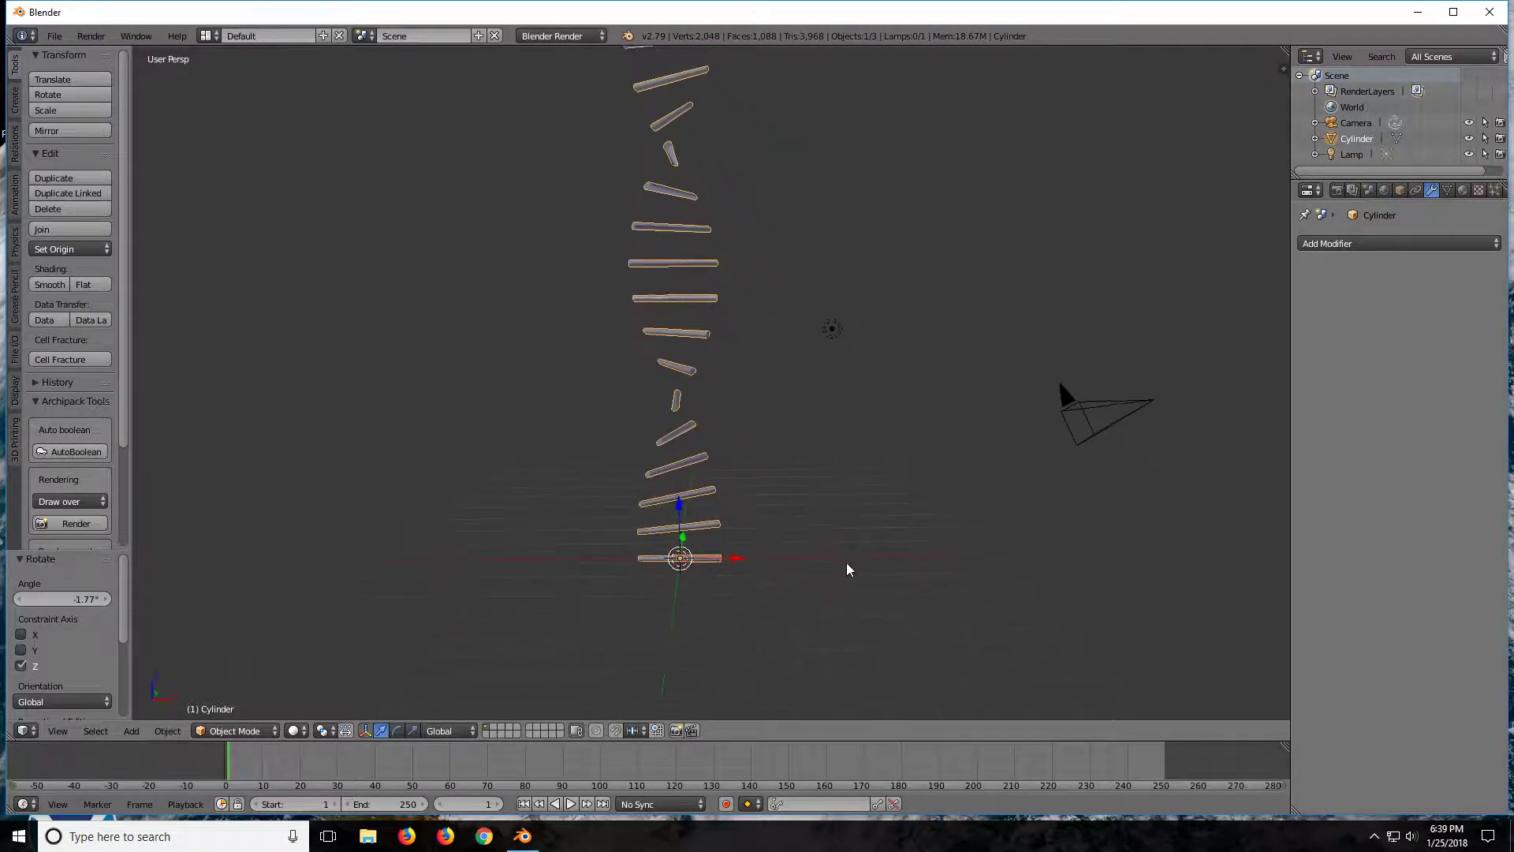
{"action": "key", "text": "shift+a"}
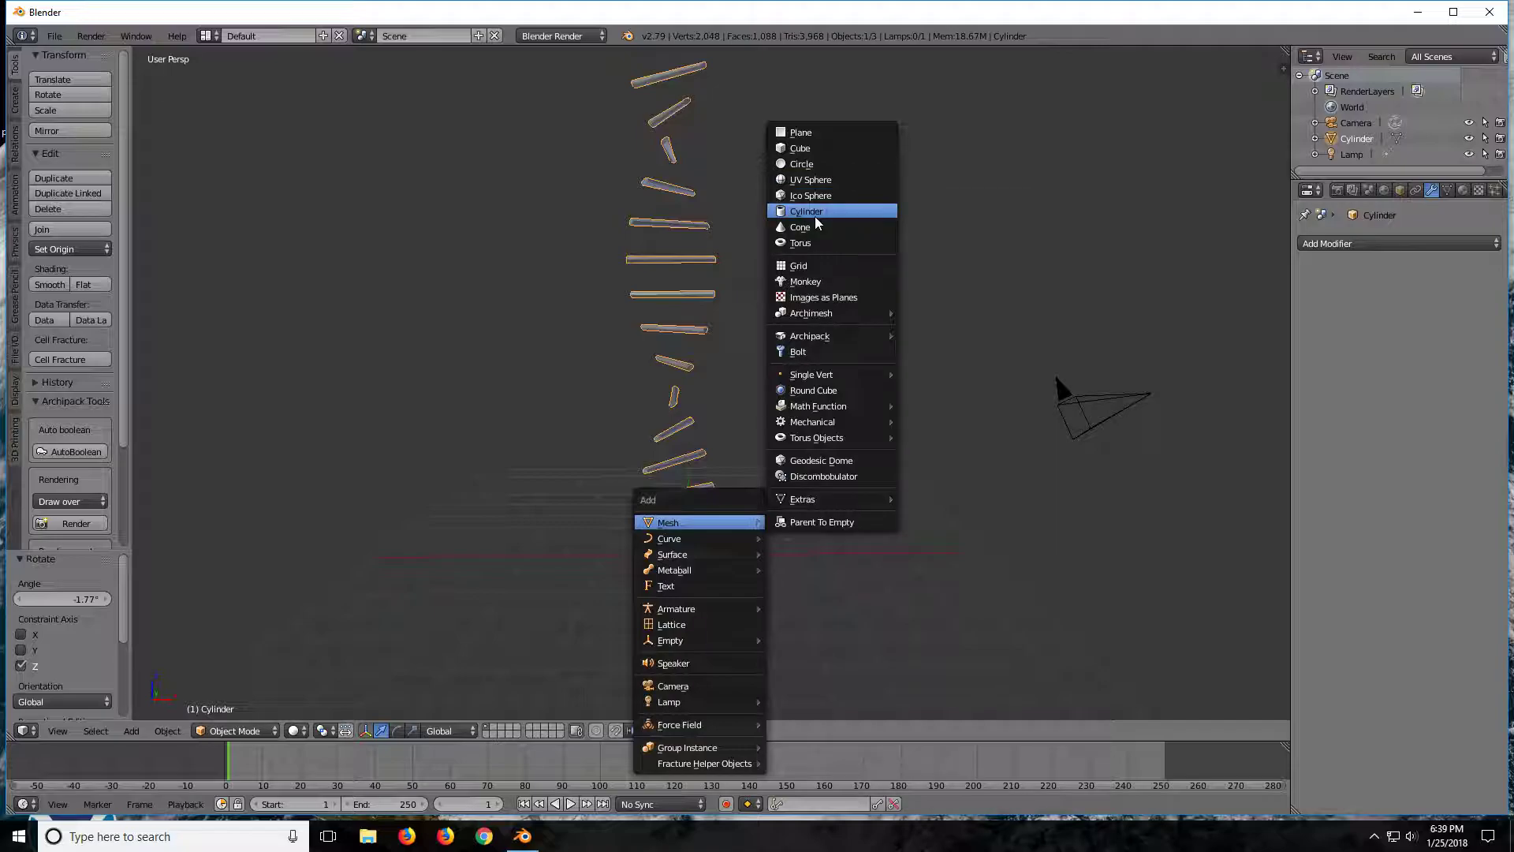
- Add a cylinder, shrink it to 0.118, and move it along X to the rod end
{"action": "left_click", "coordinate": [818, 217]}
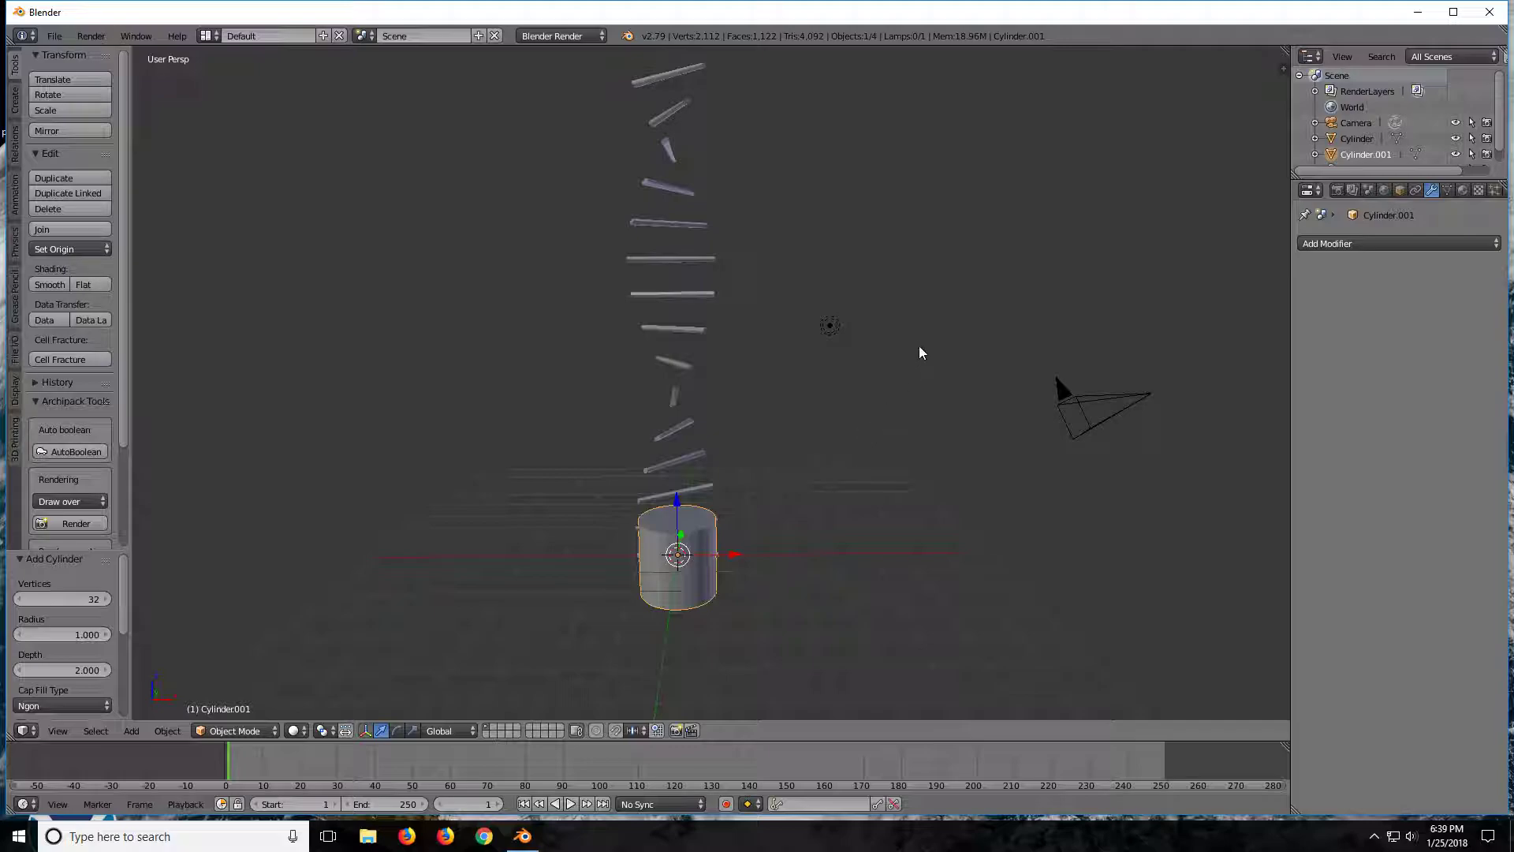
{"action": "key", "text": "s"}
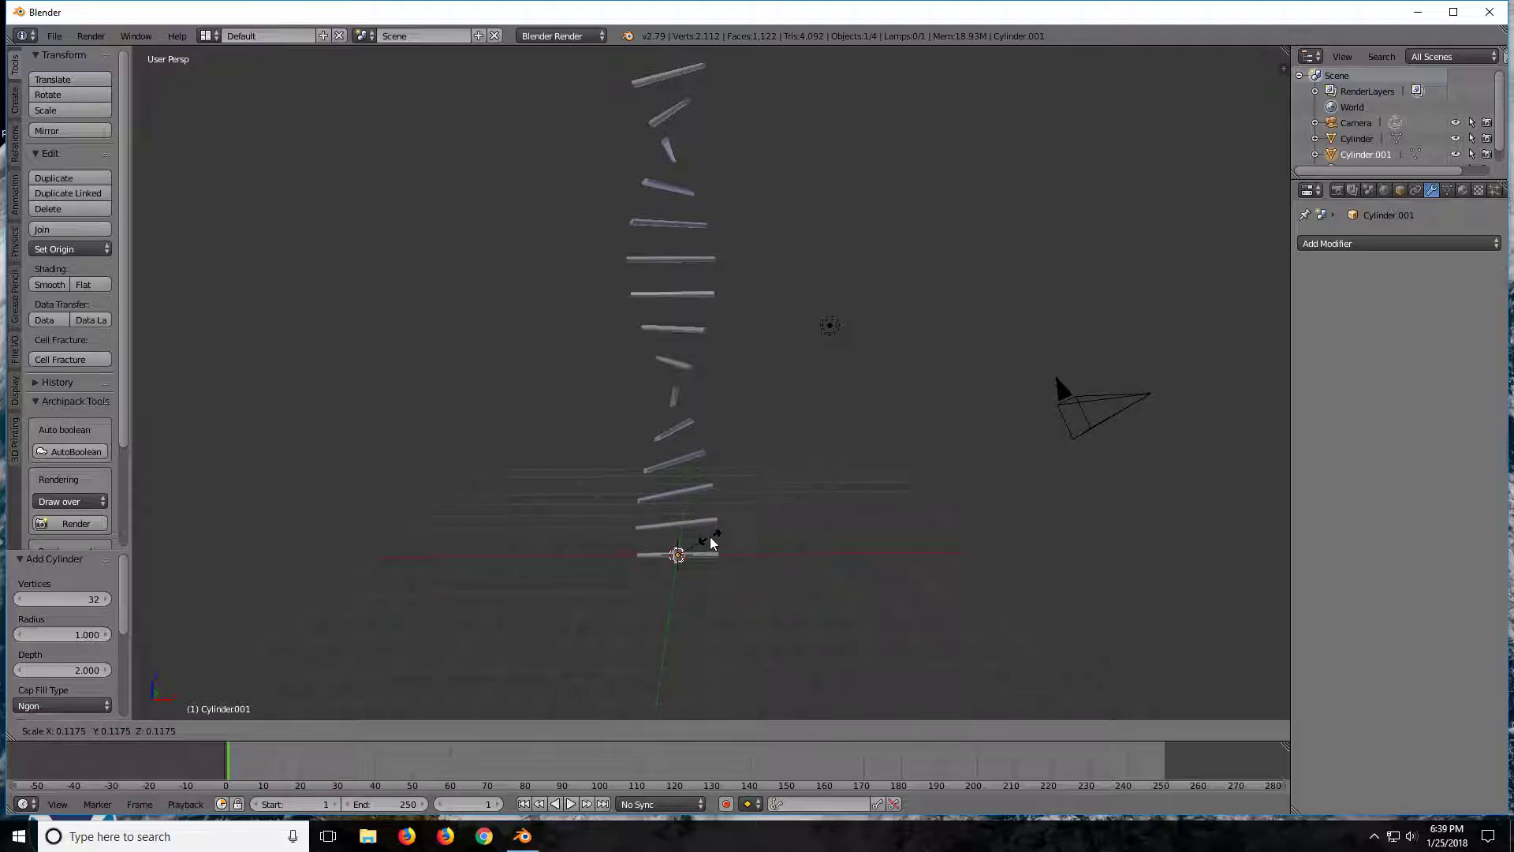
{"action": "left_click", "coordinate": [713, 544]}
{"action": "left_click_drag", "start_coordinate": [741, 558], "coordinate": [784, 555]}
{"action": "scroll", "coordinate": [741, 566], "scroll_direction": "up", "scroll_amount": 3}
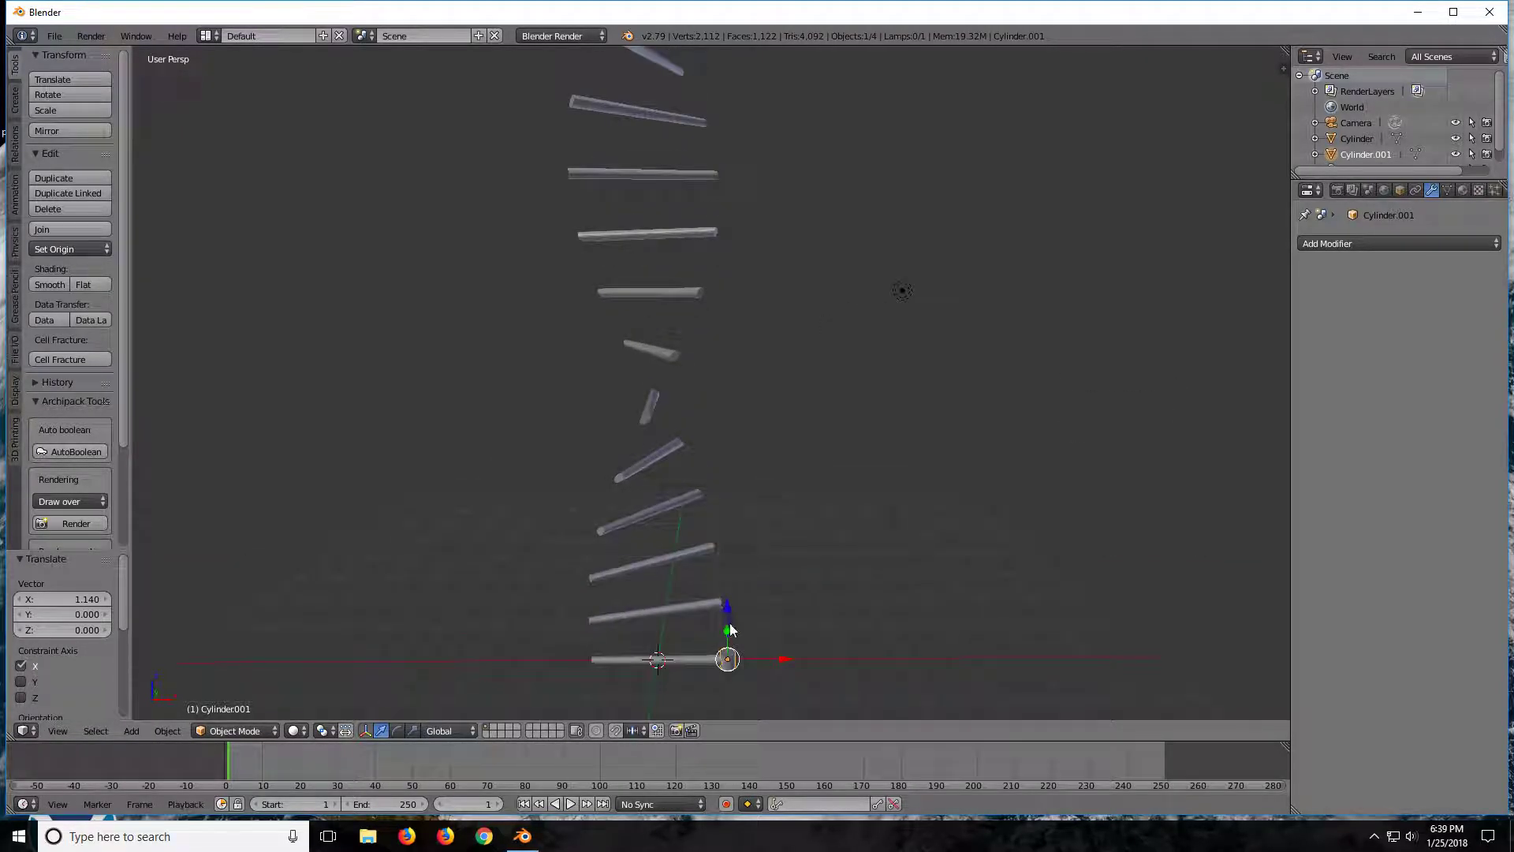
{"action": "middle_click_drag", "start_coordinate": [722, 607], "coordinate": [704, 507]}
{"action": "scroll", "coordinate": [702, 500], "scroll_direction": "up", "scroll_amount": 3}
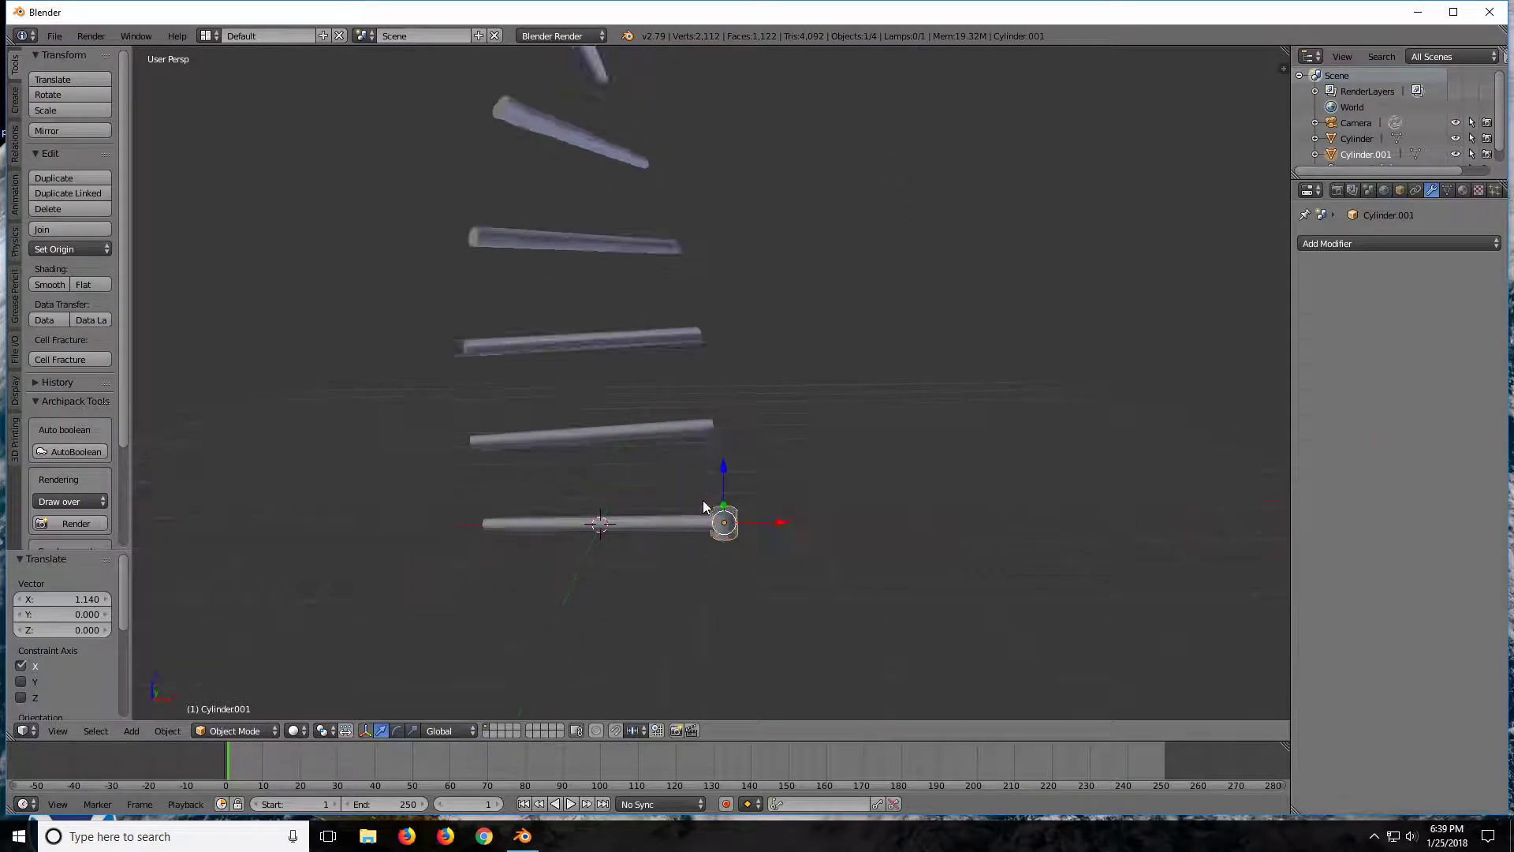
{"action": "scroll", "coordinate": [713, 525], "scroll_direction": "up", "scroll_amount": 3}
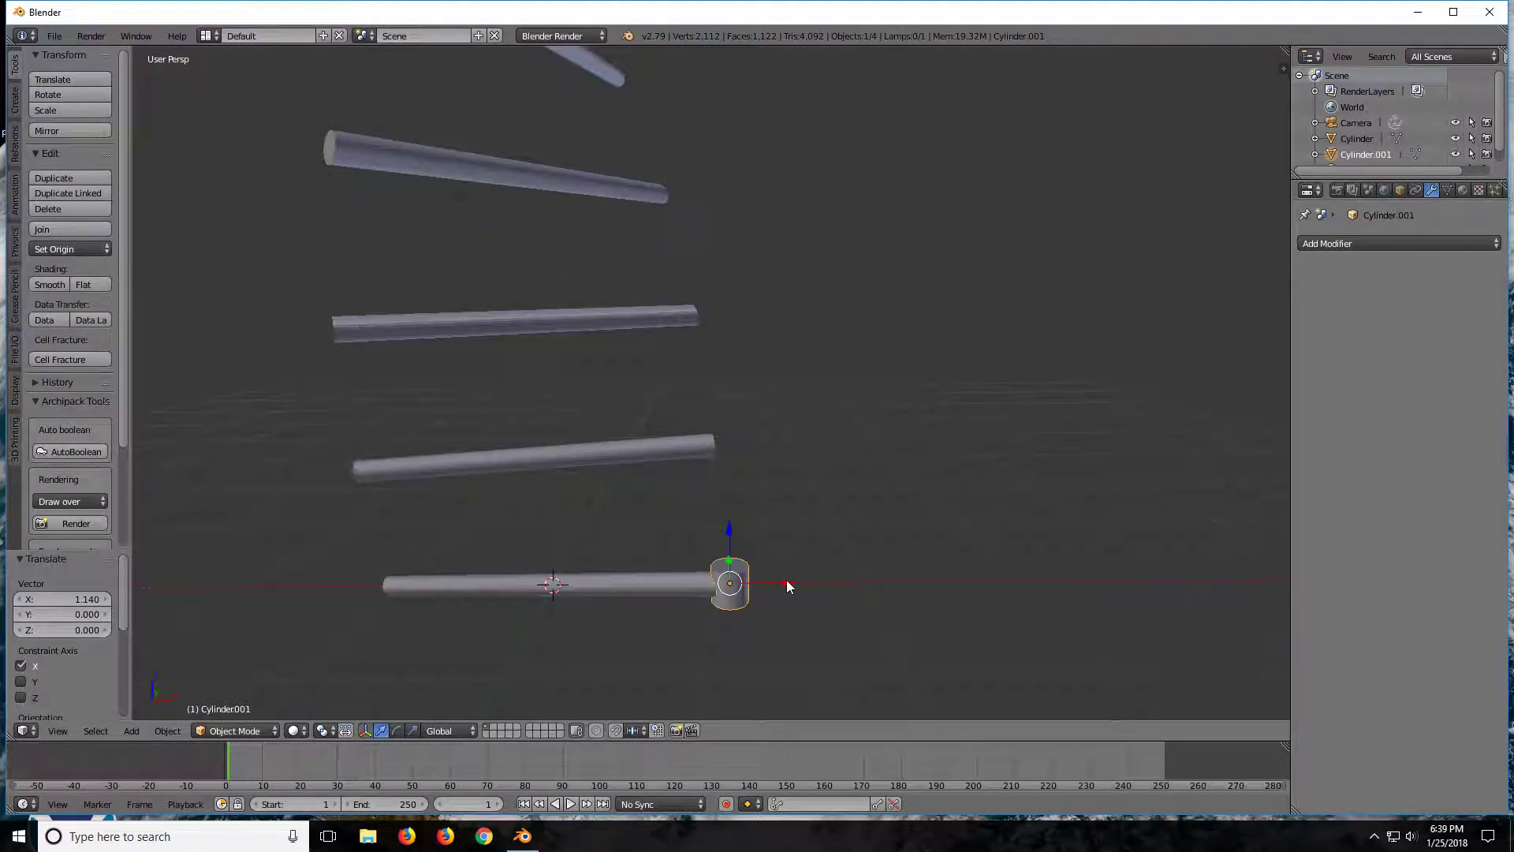
{"action": "mouse_move", "coordinate": [787, 580]}
{"action": "left_mouse_down"}
{"action": "mouse_move", "coordinate": [746, 594]}
{"action": "mouse_move", "coordinate": [778, 582]}
{"action": "left_mouse_up"}
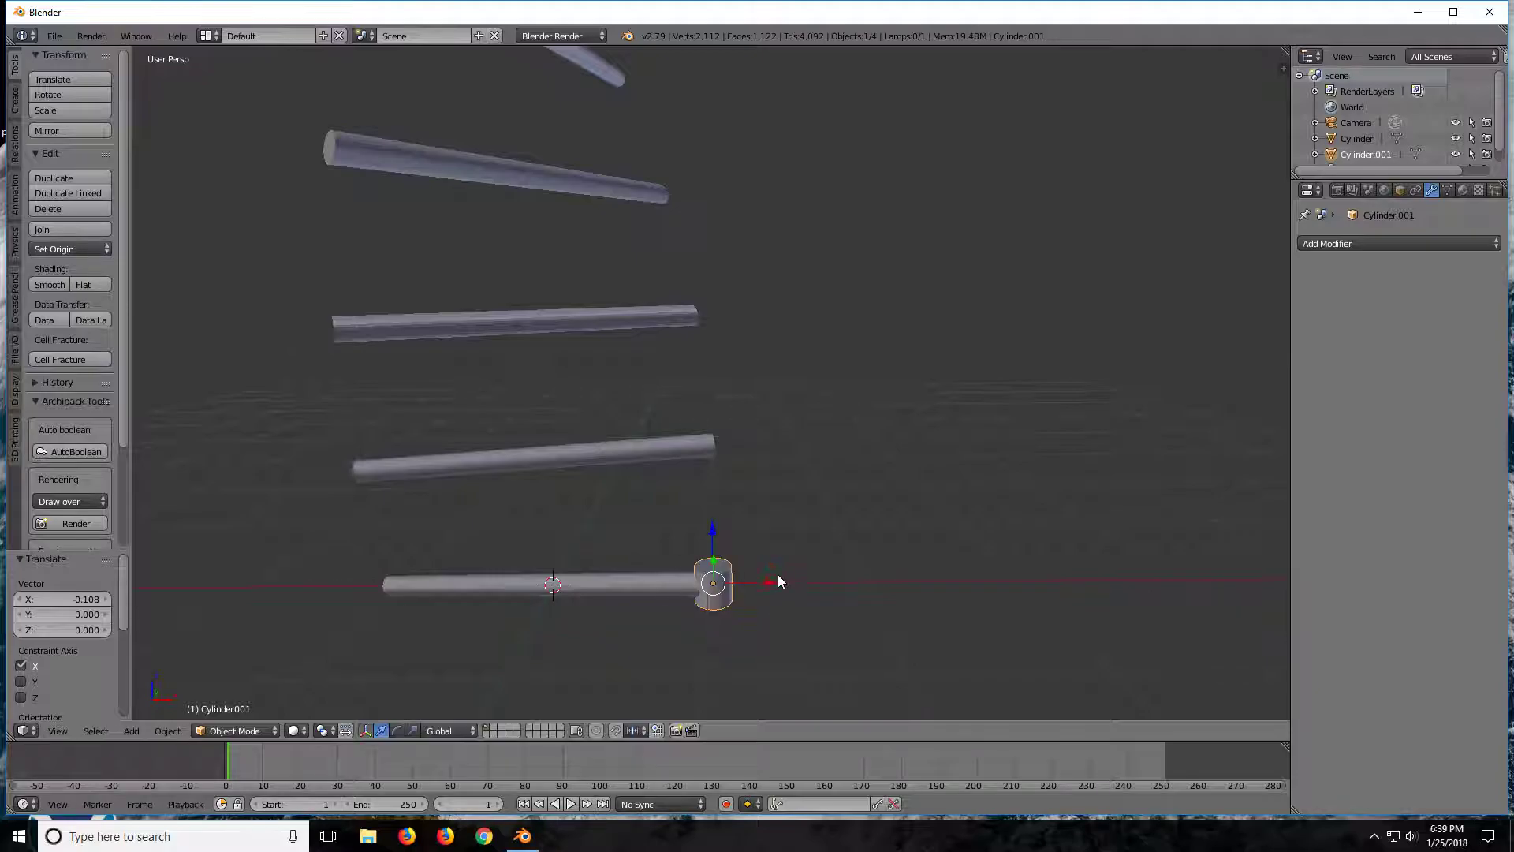
- Enlarge the small cylinder to 1.397 and nudge it 0.131 along X onto the rod end
{"action": "key", "text": "s"}
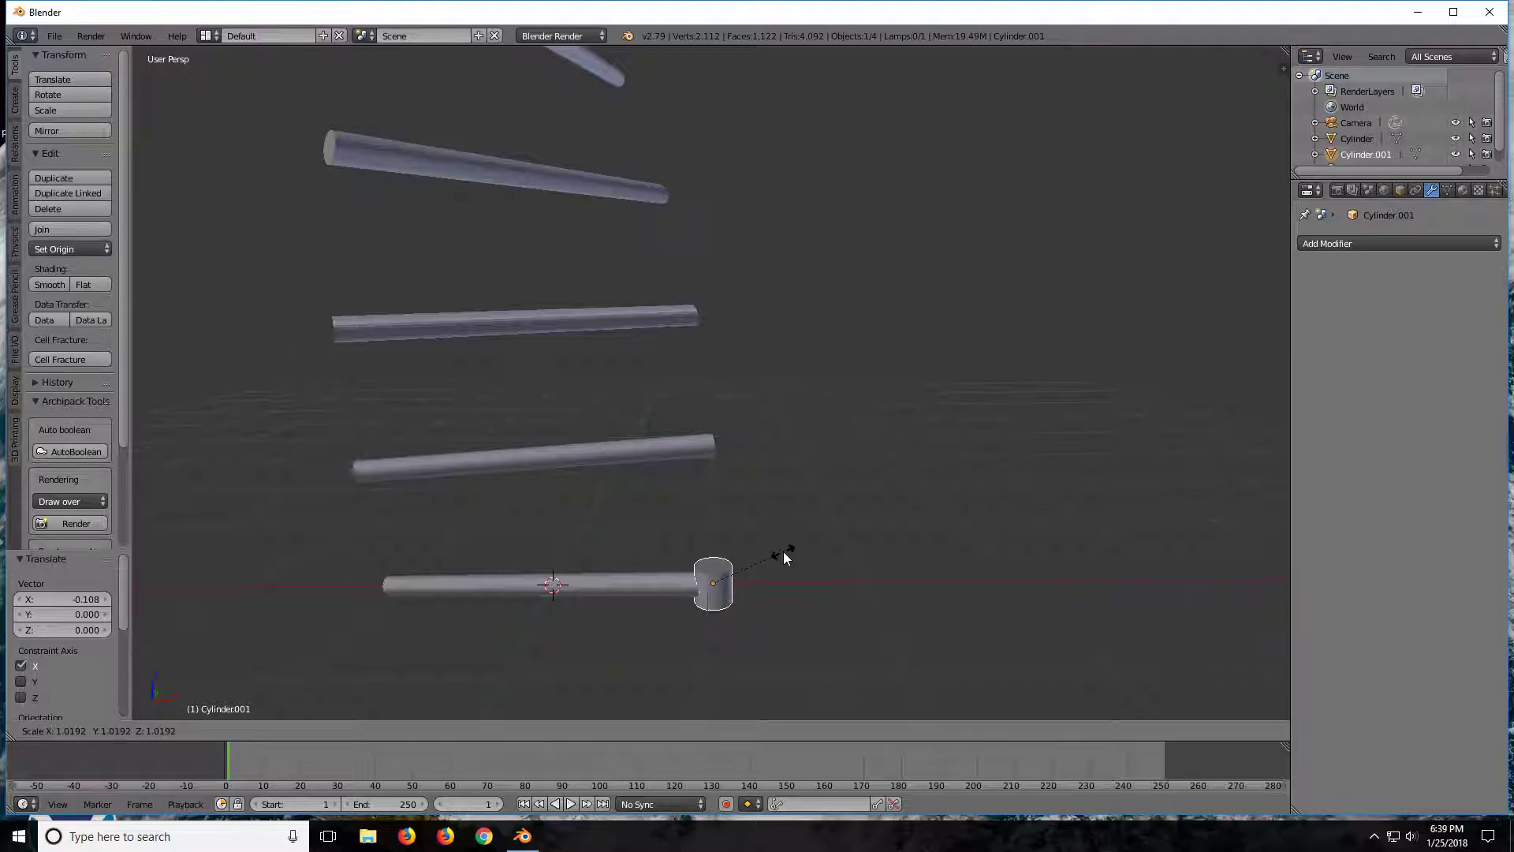
{"action": "left_click", "coordinate": [814, 557]}
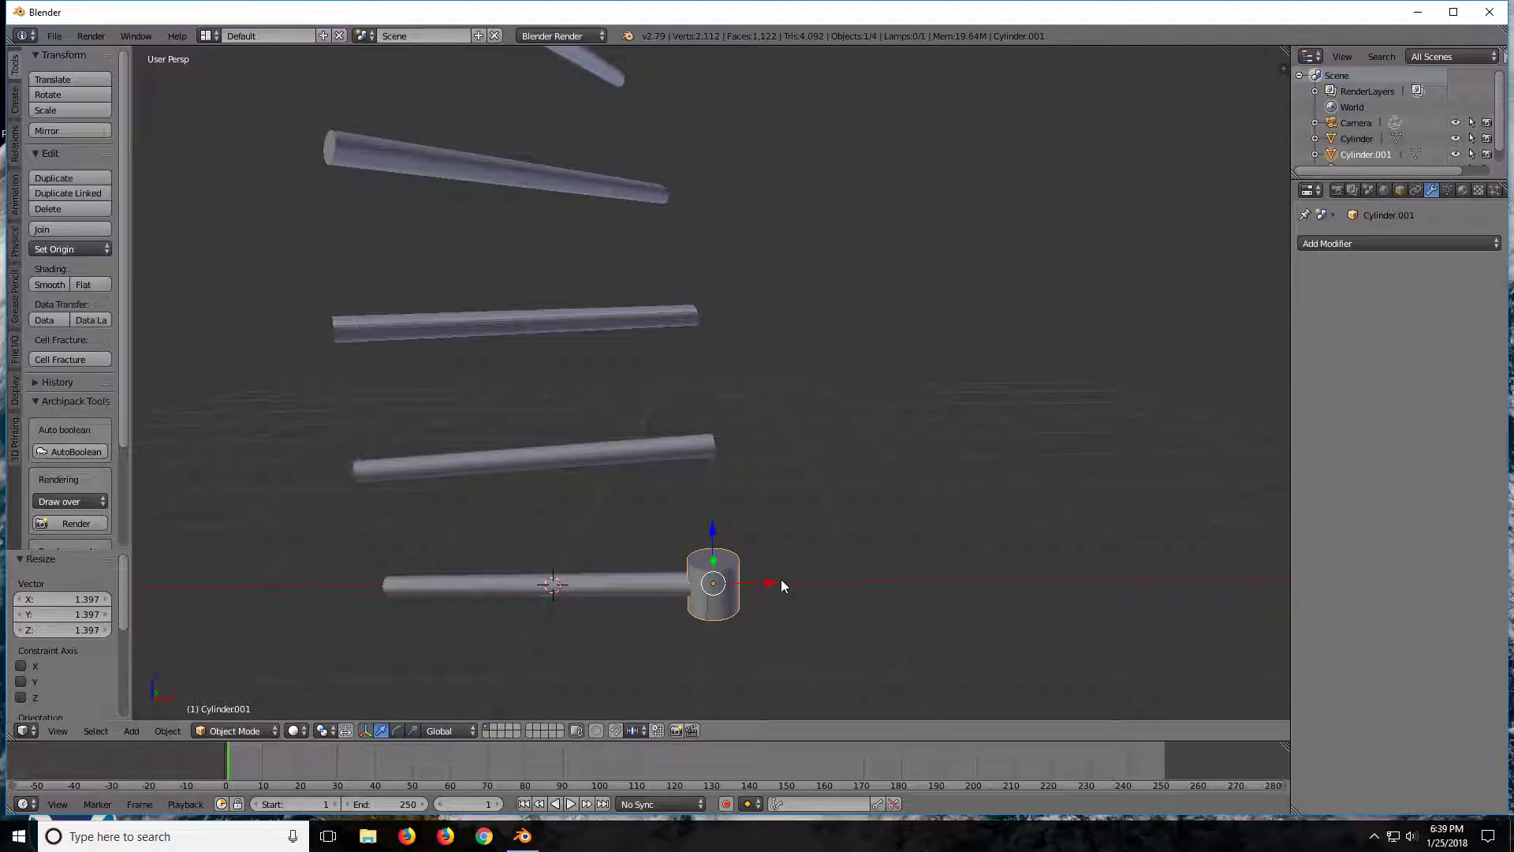
{"action": "left_click_drag", "start_coordinate": [769, 582], "coordinate": [787, 587]}
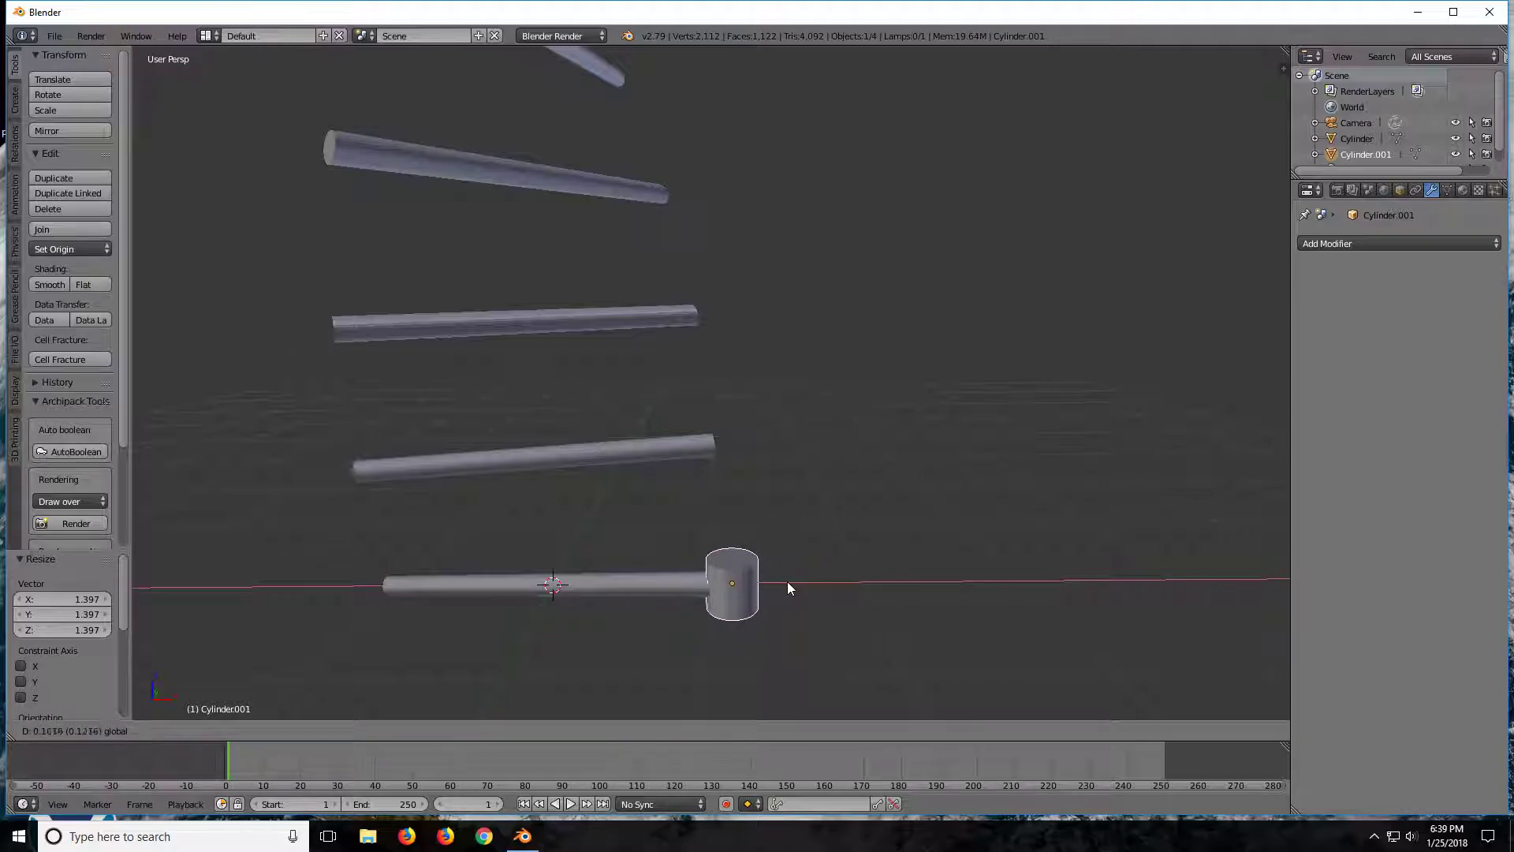
{"action": "left_click_drag", "start_coordinate": [789, 587], "coordinate": [792, 590]}
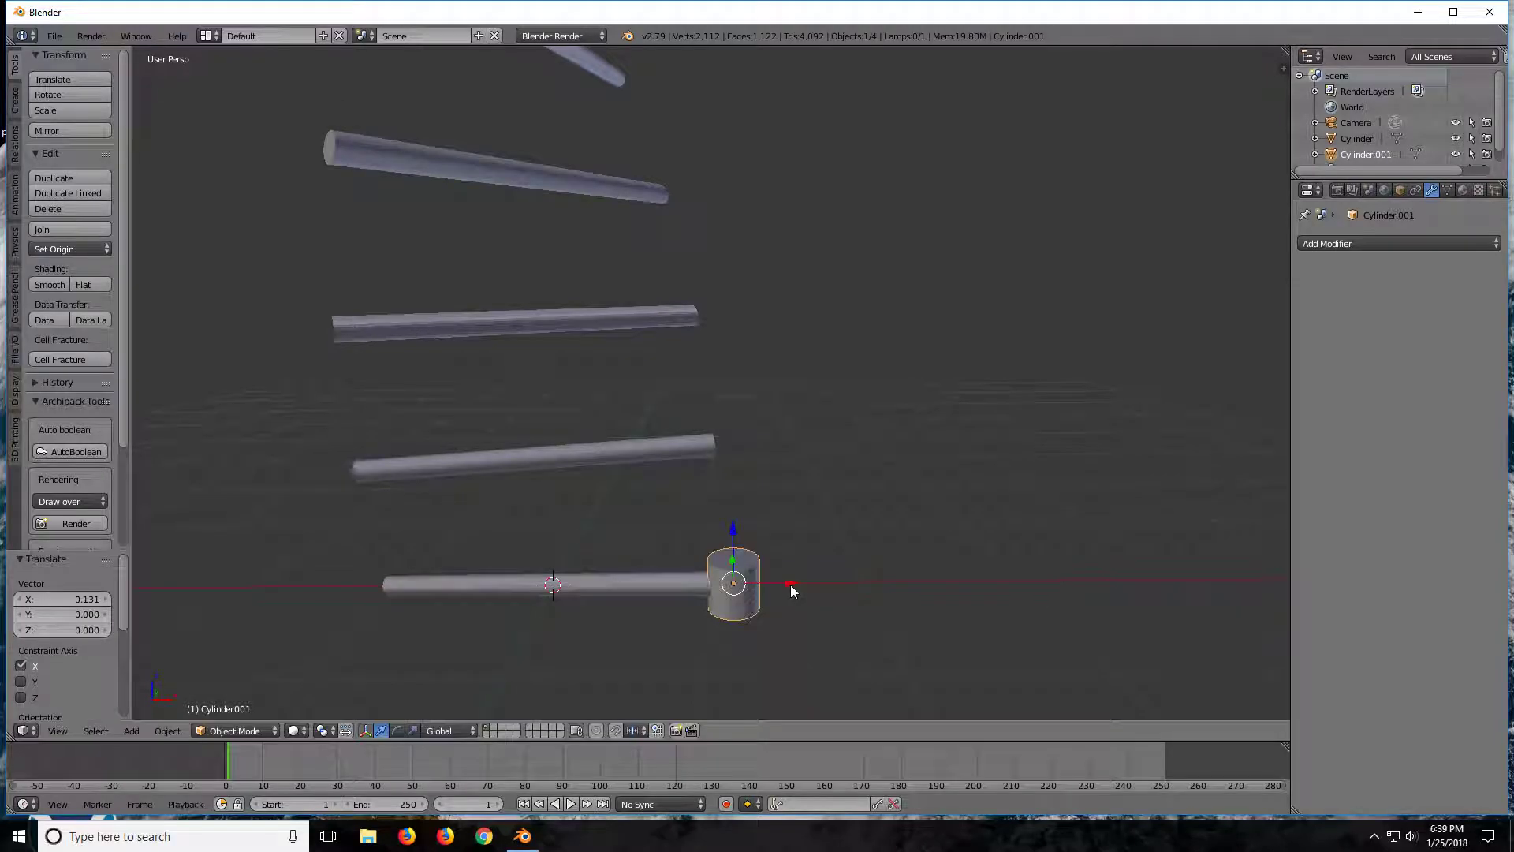
{"action": "mouse_move", "coordinate": [873, 516]}
{"action": "middle_mouse_down"}
{"action": "mouse_move", "coordinate": [746, 521]}
{"action": "mouse_move", "coordinate": [900, 536]}
{"action": "mouse_move", "coordinate": [870, 542]}
{"action": "mouse_move", "coordinate": [852, 520]}
{"action": "mouse_move", "coordinate": [933, 514]}
{"action": "mouse_move", "coordinate": [957, 483]}
{"action": "mouse_move", "coordinate": [939, 506]}
{"action": "mouse_move", "coordinate": [904, 491]}
{"action": "middle_mouse_up"}
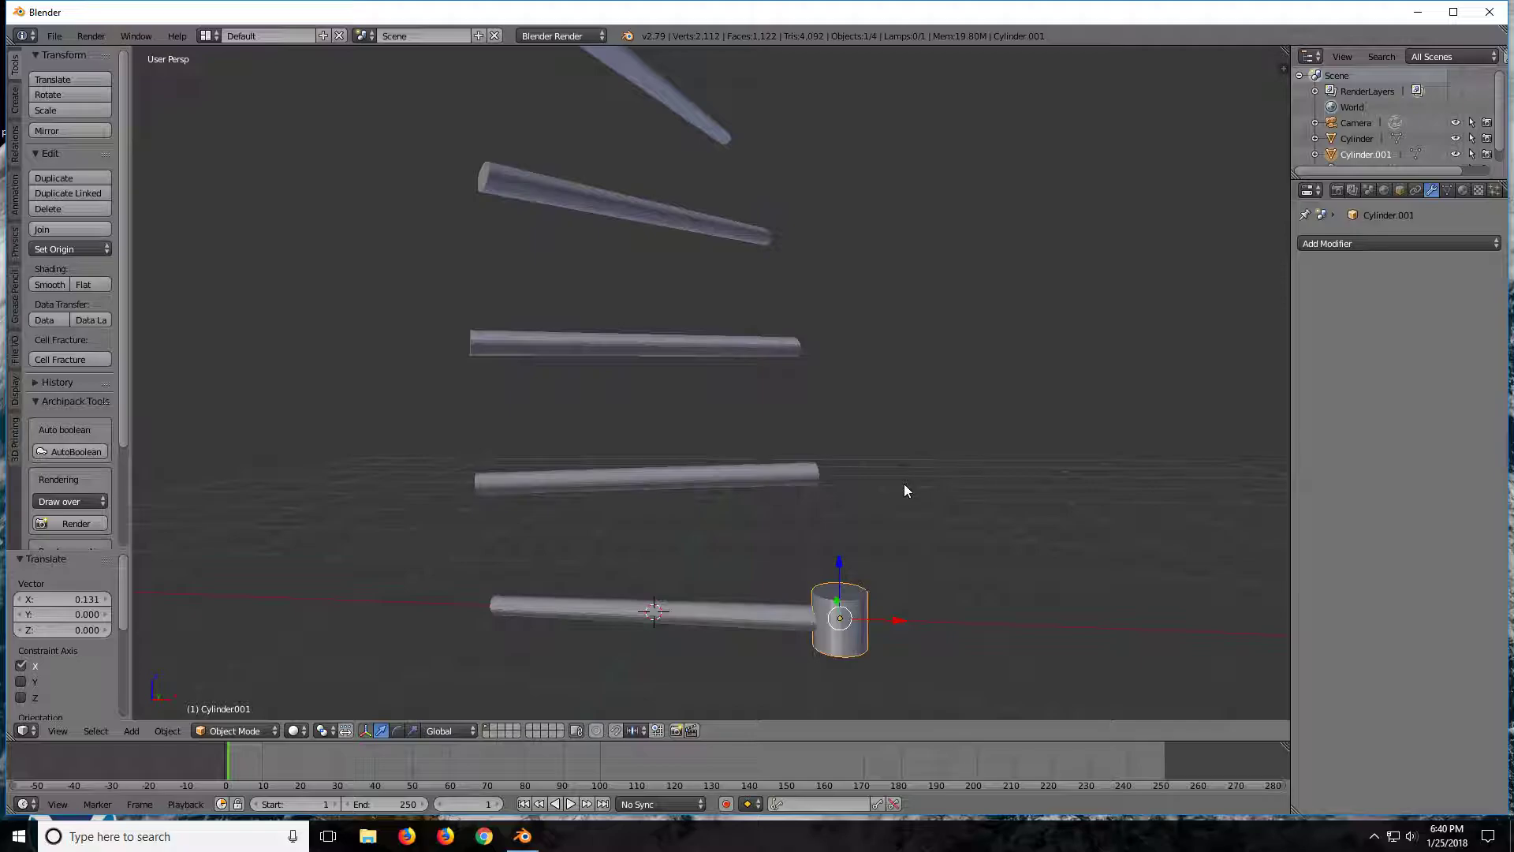
- Edit the small cylinder in face select mode and select its top face
{"action": "key", "text": "Tab"}
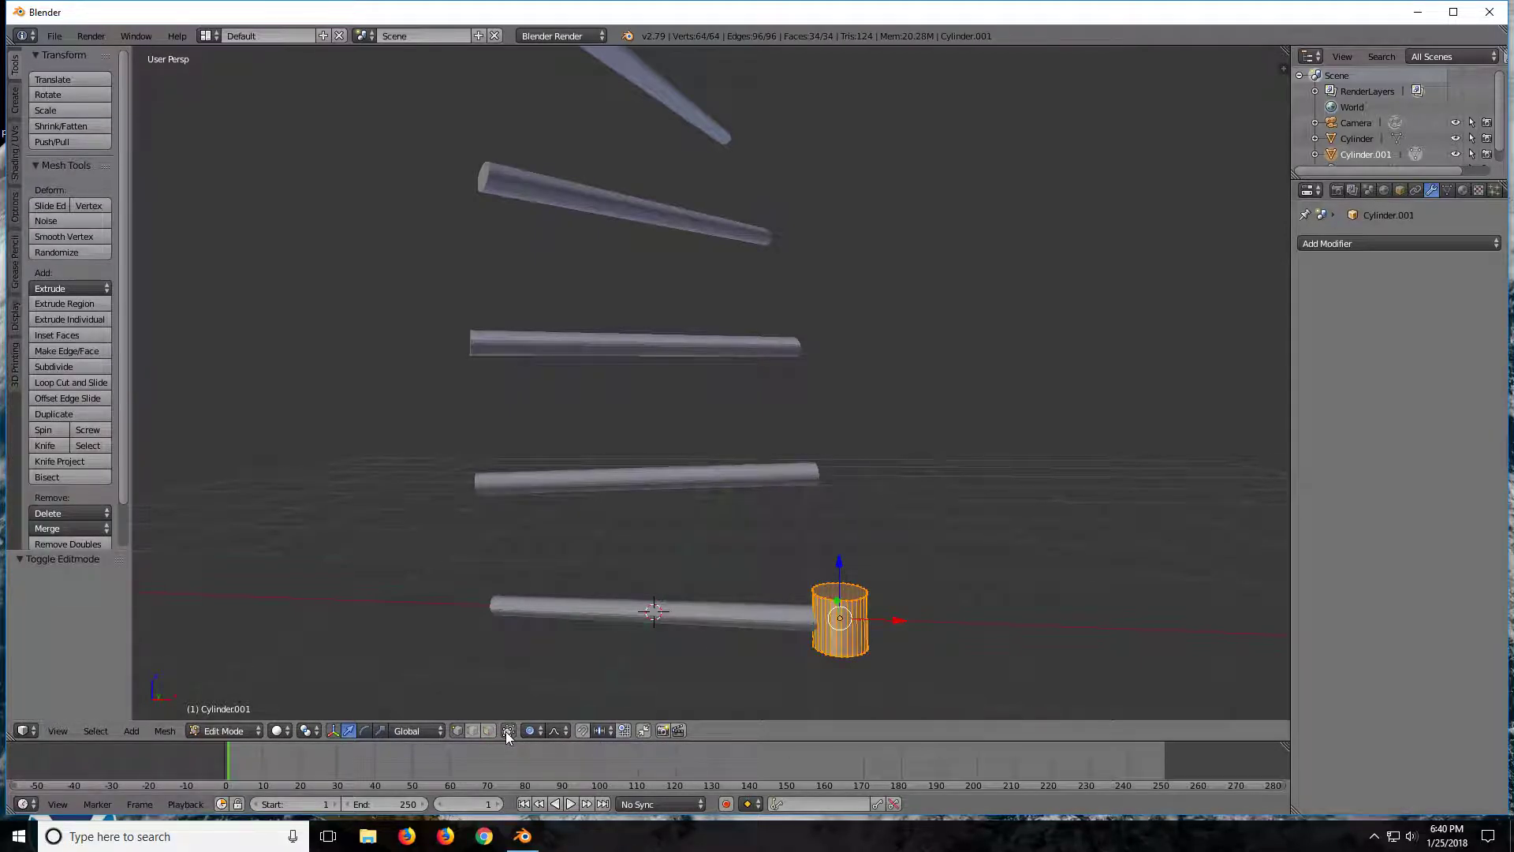
{"action": "left_click", "coordinate": [487, 730]}
{"action": "right_click", "coordinate": [834, 591]}
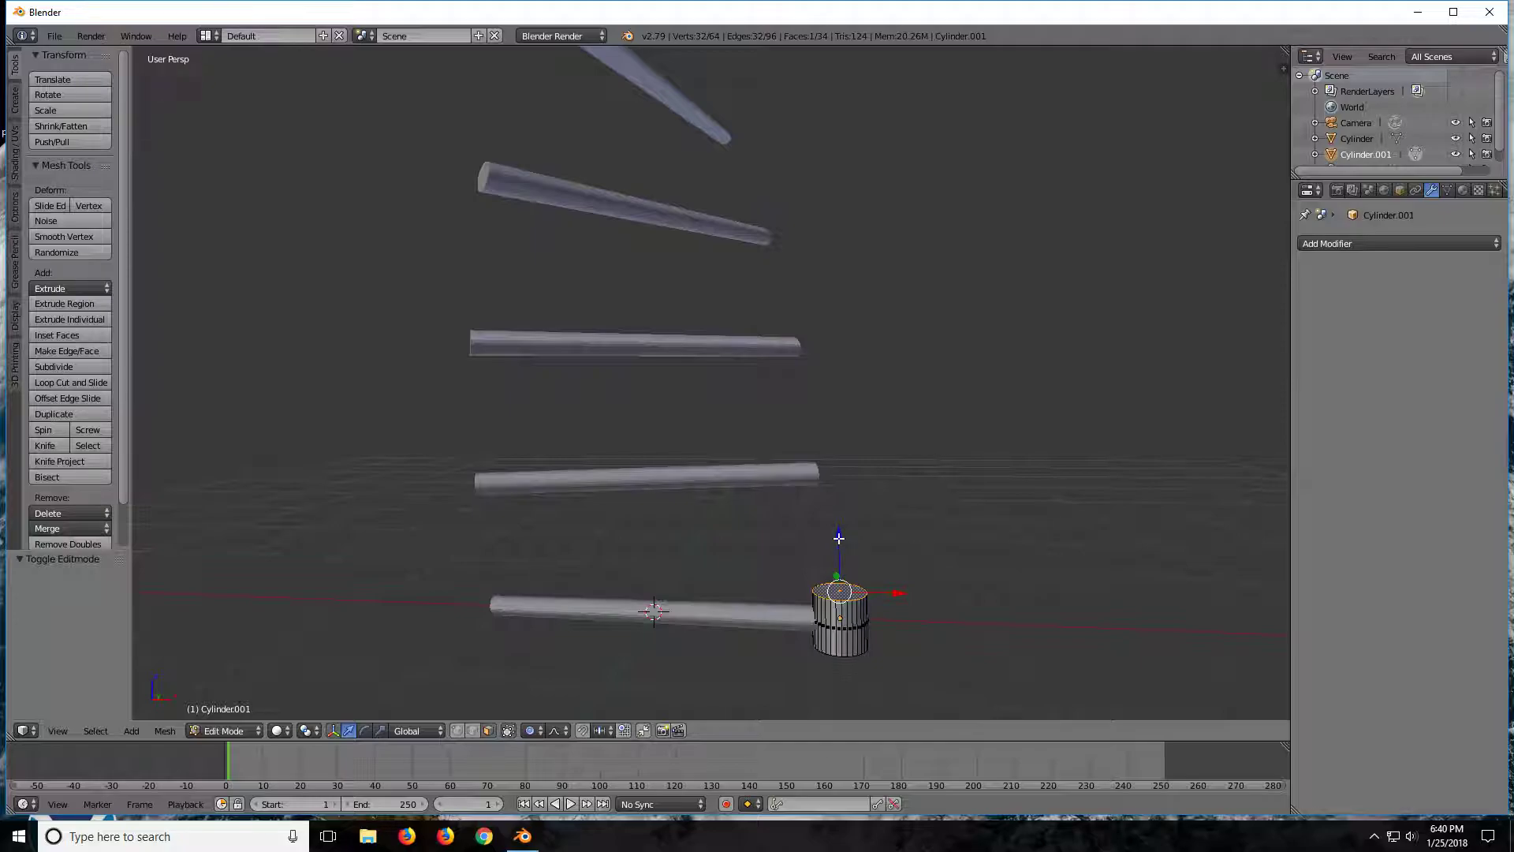
{"action": "left_click_drag", "start_coordinate": [839, 538], "coordinate": [766, 554]}
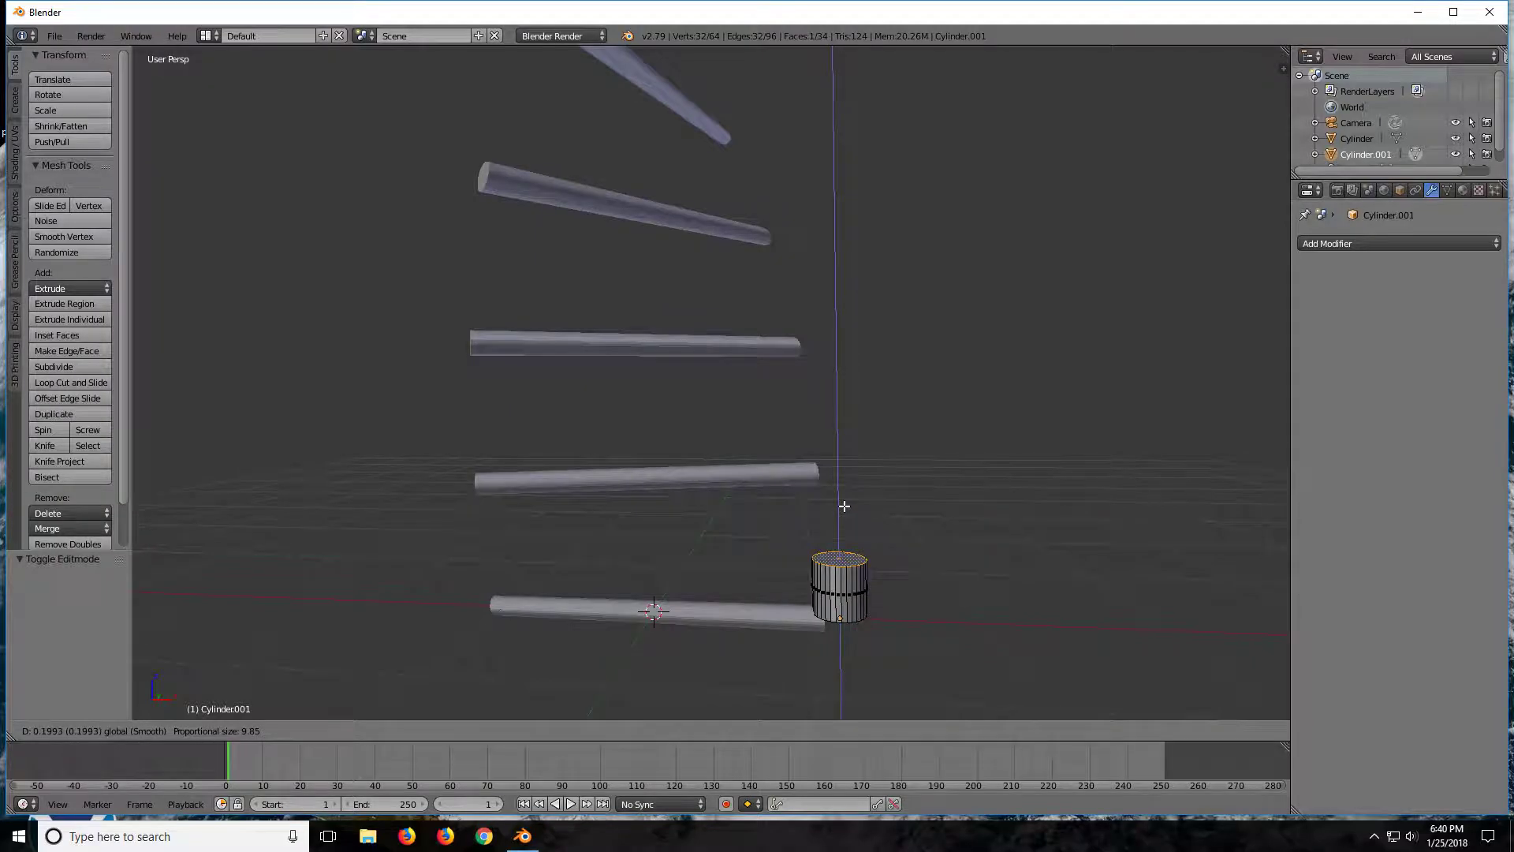
{"action": "key", "text": "Escape"}
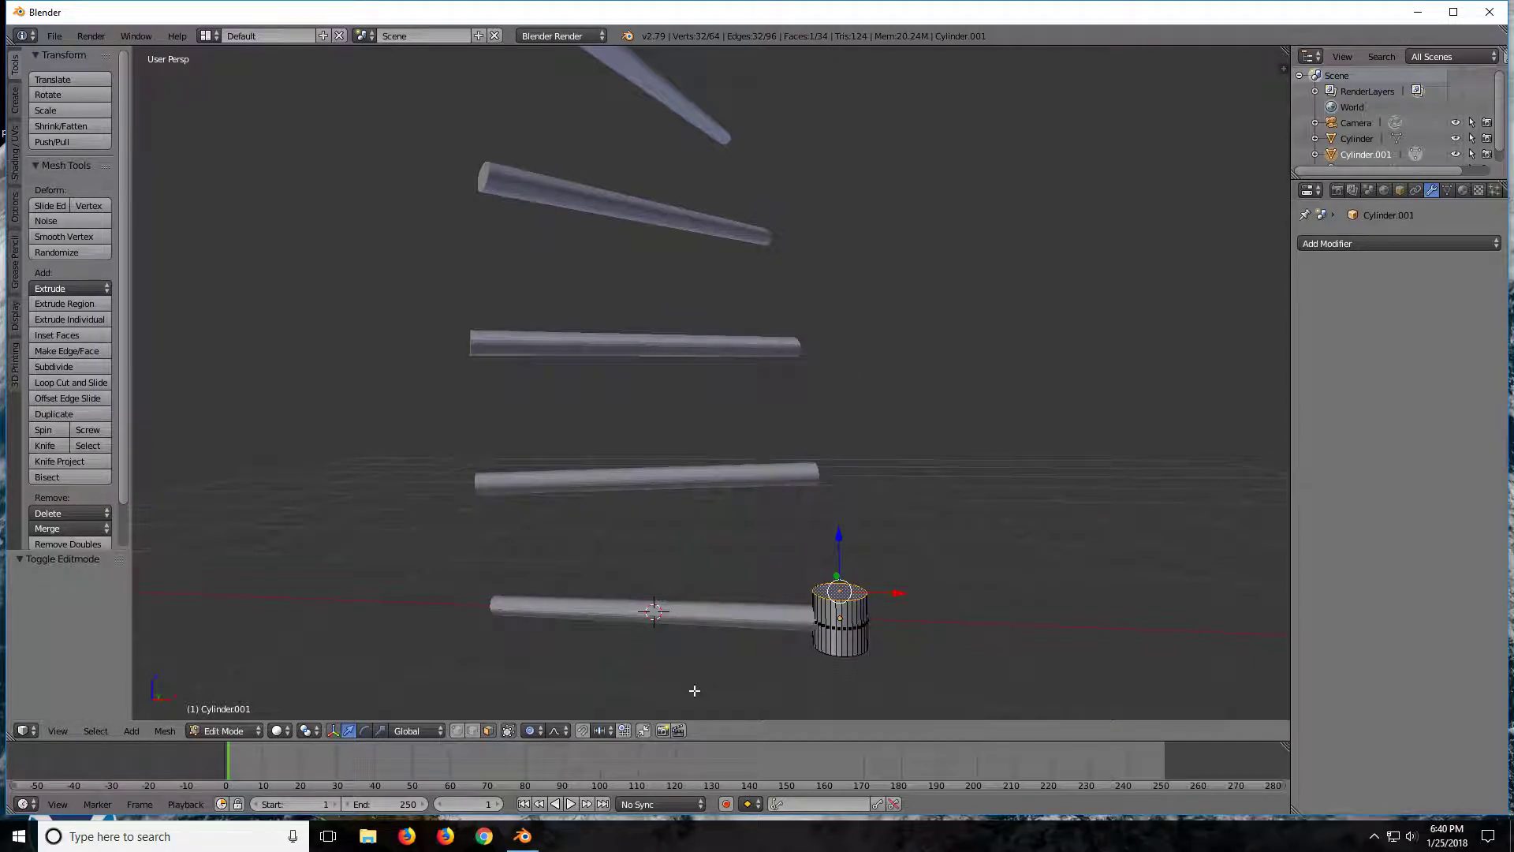
- With proportional editing off, raise the top face 0.744 on Z into an upright post
{"action": "left_click", "coordinate": [528, 730]}
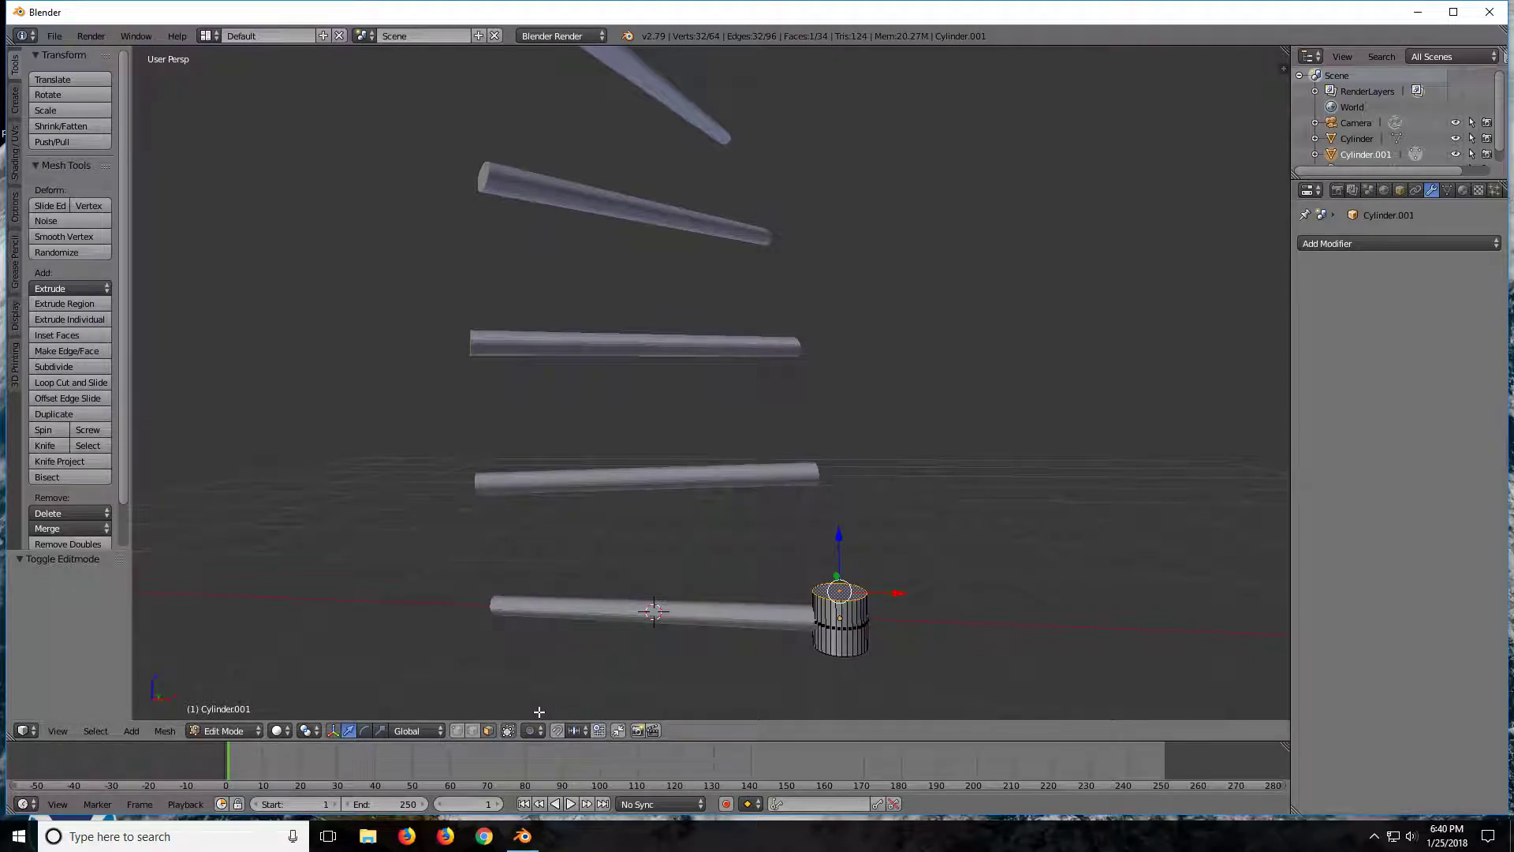
{"action": "middle_click_drag", "start_coordinate": [534, 652], "coordinate": [727, 653]}
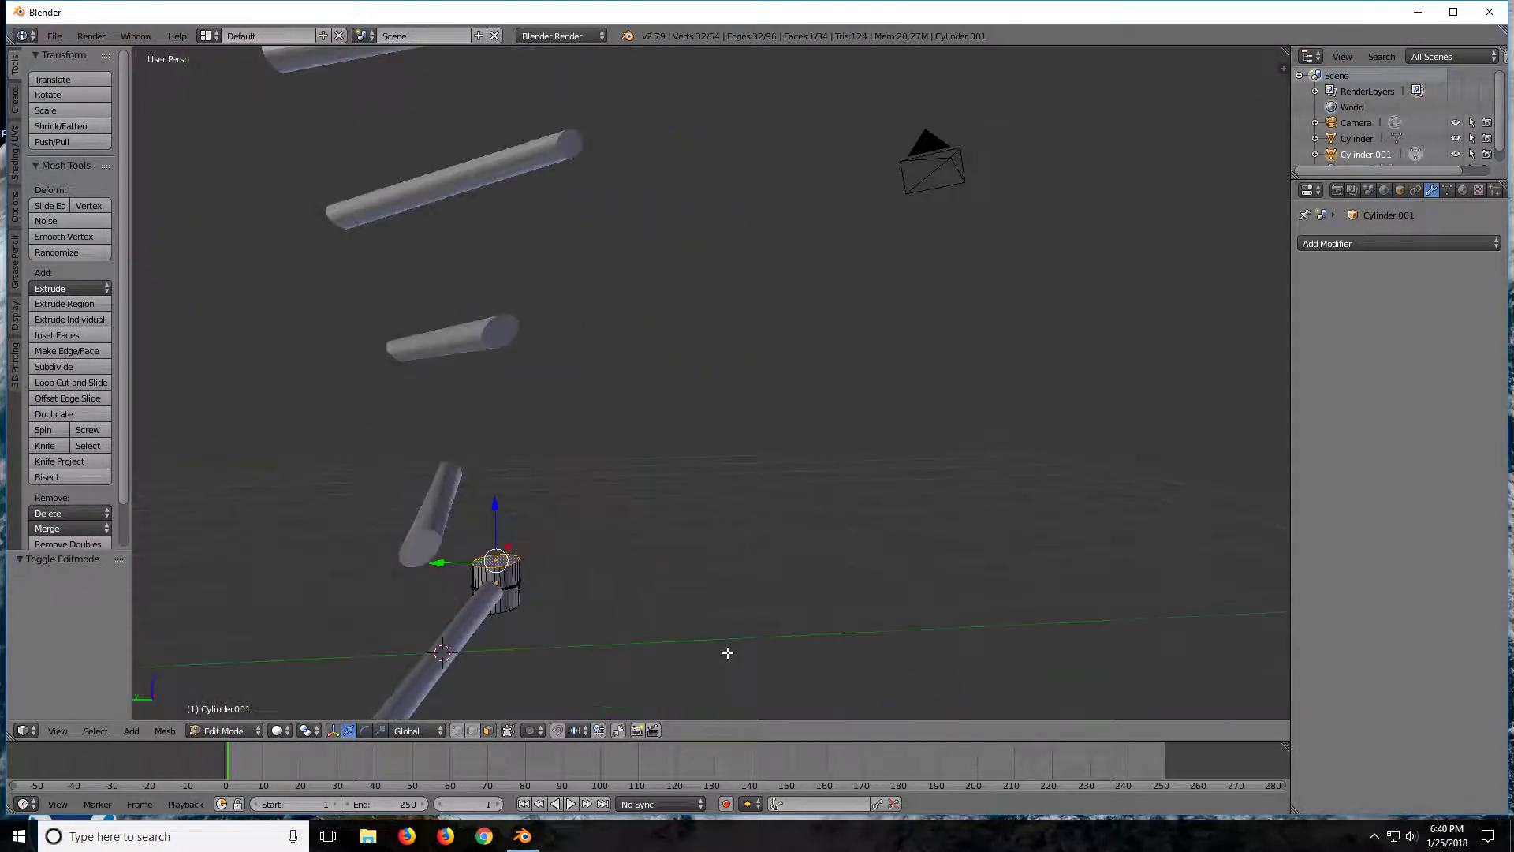
{"action": "left_click_drag", "start_coordinate": [498, 508], "coordinate": [496, 424]}
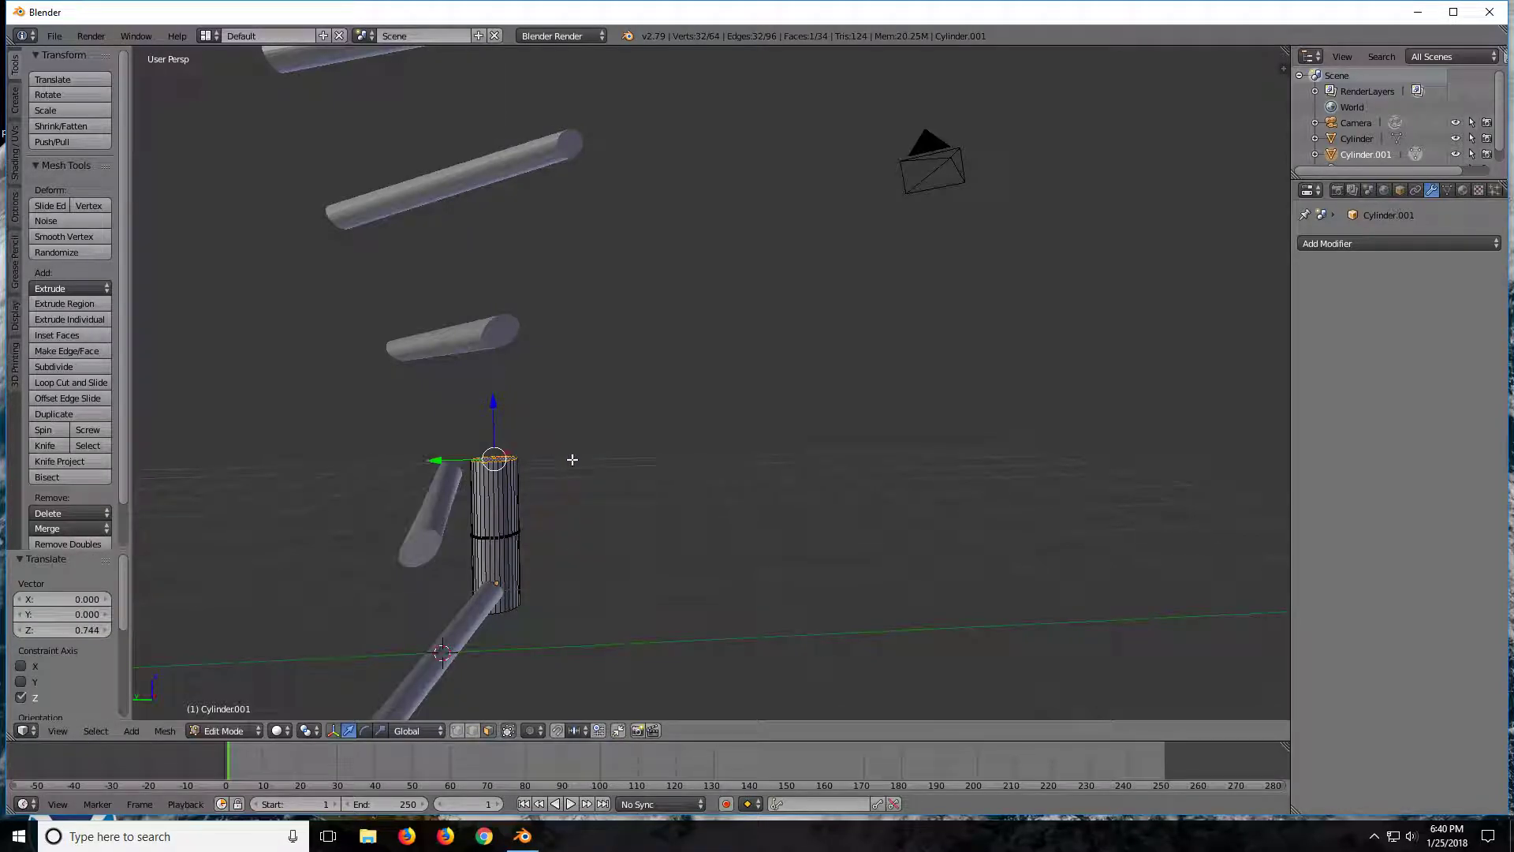
{"action": "key", "text": "KP_7"}
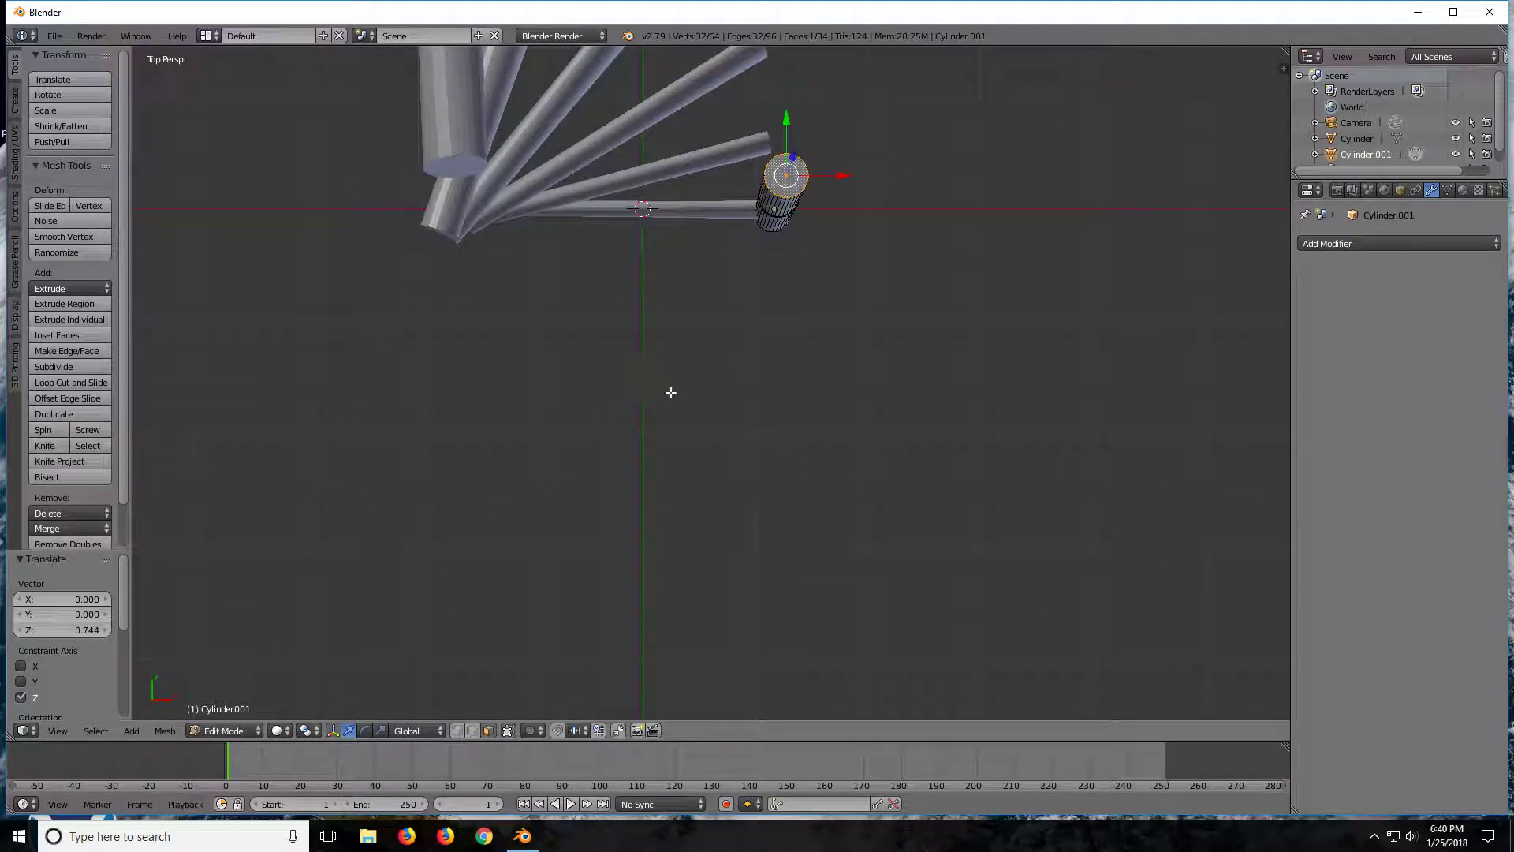
{"action": "scroll", "coordinate": [615, 382], "scroll_direction": "up", "scroll_amount": 2}
{"action": "scroll", "coordinate": [625, 436], "scroll_direction": "up", "scroll_amount": 2}
{"action": "scroll", "coordinate": [615, 426], "scroll_direction": "up", "scroll_amount": 1}
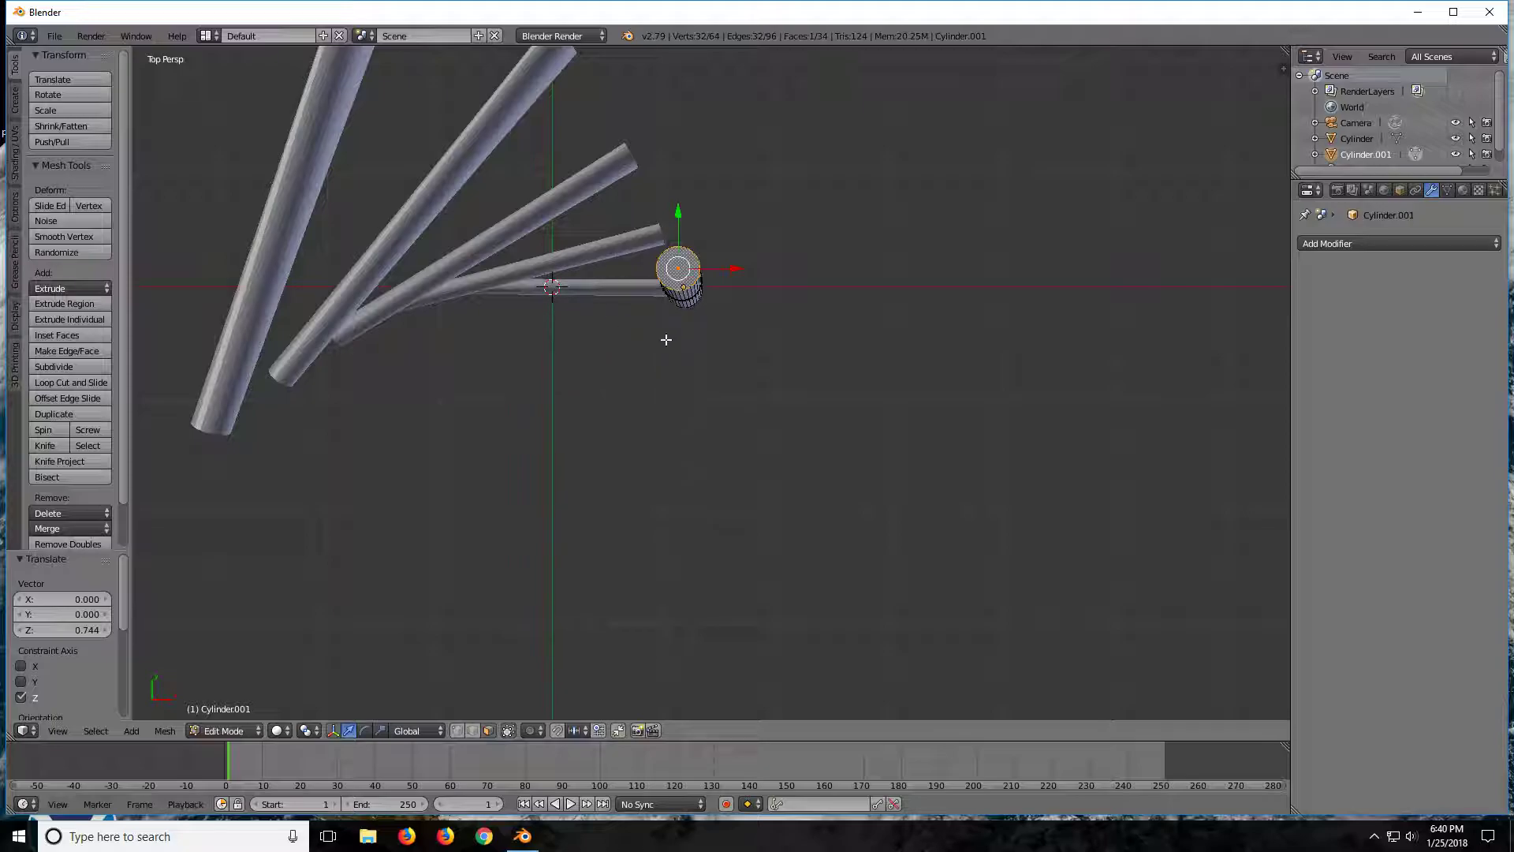
- Confirm the 3D cursor sits at 0,0,0 in the sidebar and set the pivot point to 3D Cursor
{"action": "key", "text": "n"}
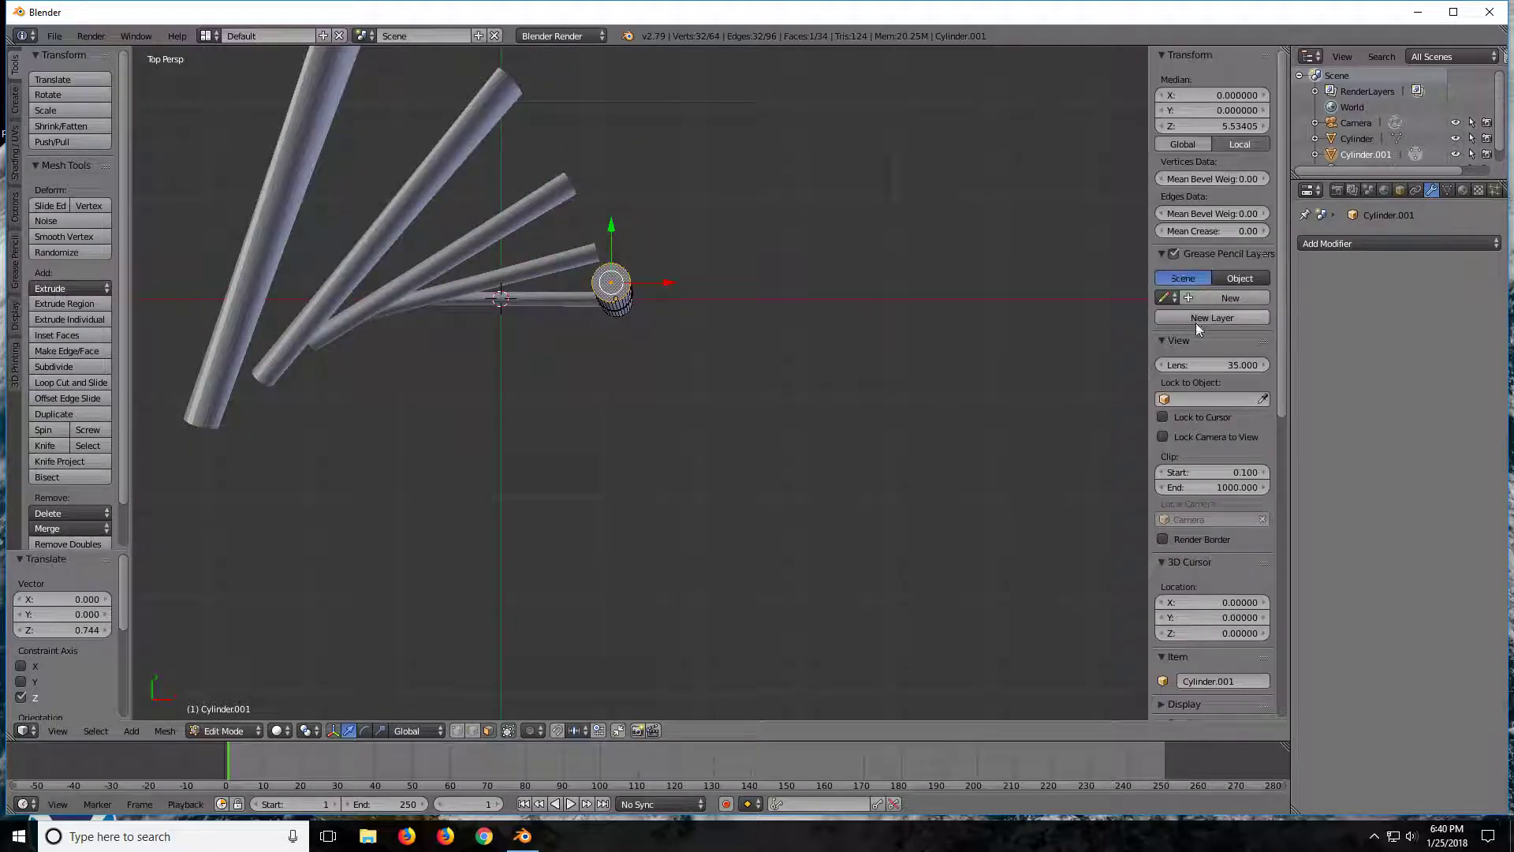
{"action": "scroll", "coordinate": [1189, 378], "scroll_direction": "down", "scroll_amount": 3}
{"action": "scroll", "coordinate": [1188, 391], "scroll_direction": "down", "scroll_amount": 5}
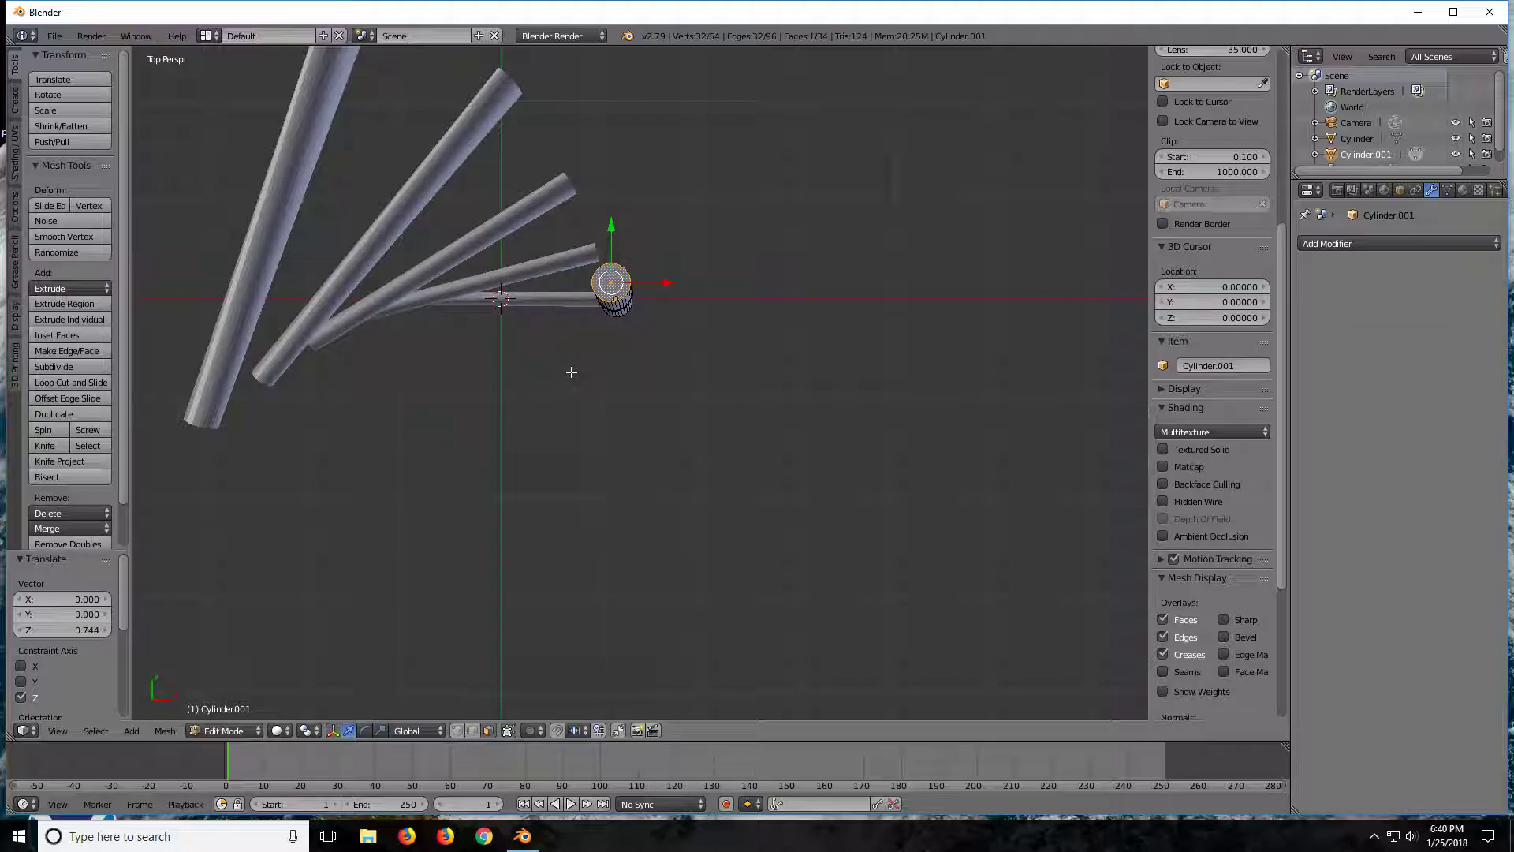
{"action": "left_click", "coordinate": [306, 731]}
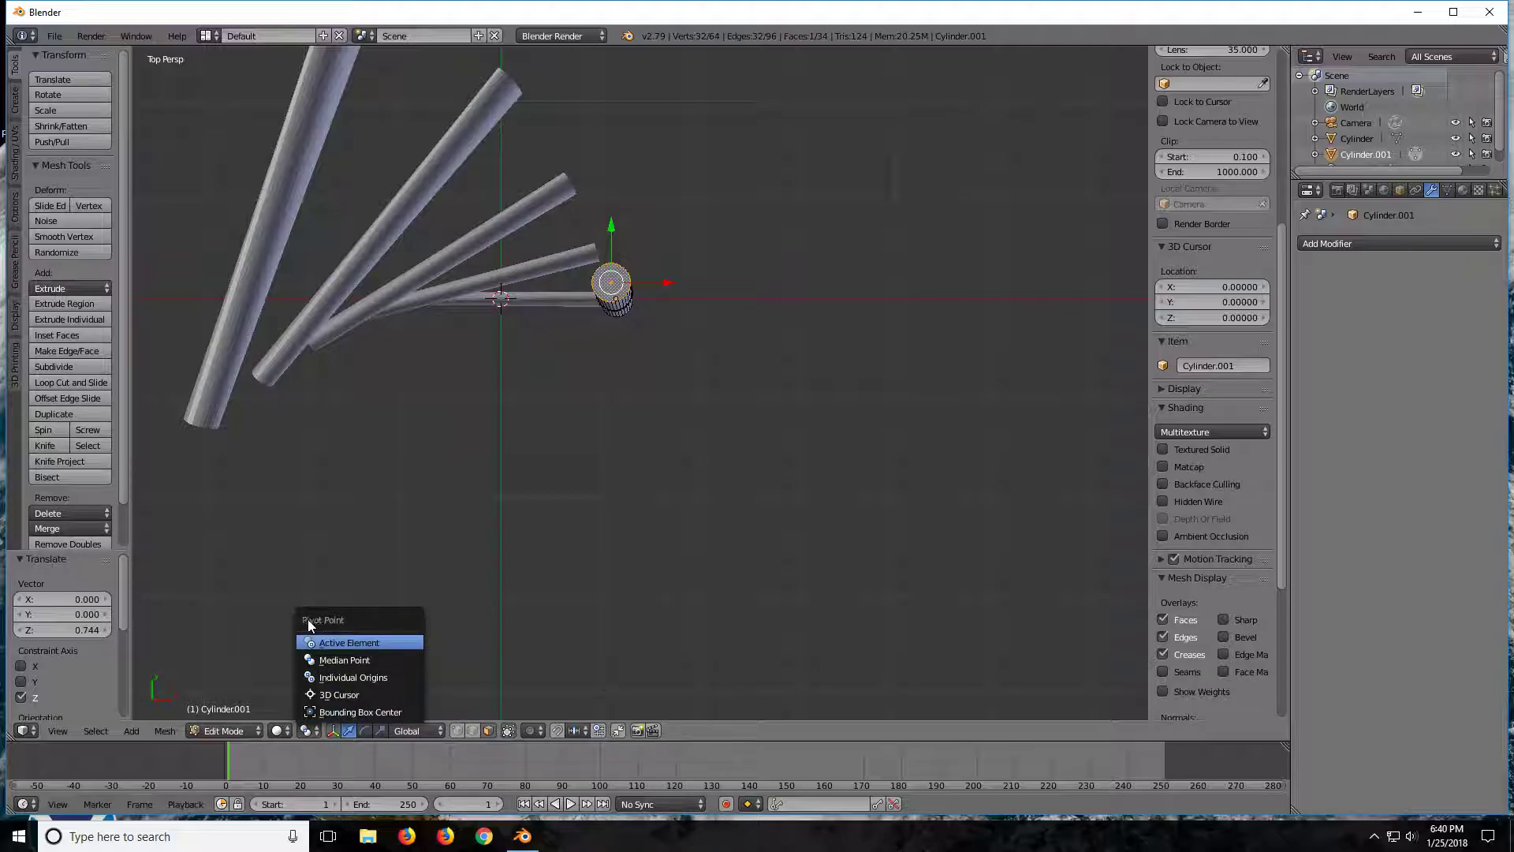
{"action": "left_click", "coordinate": [338, 694]}
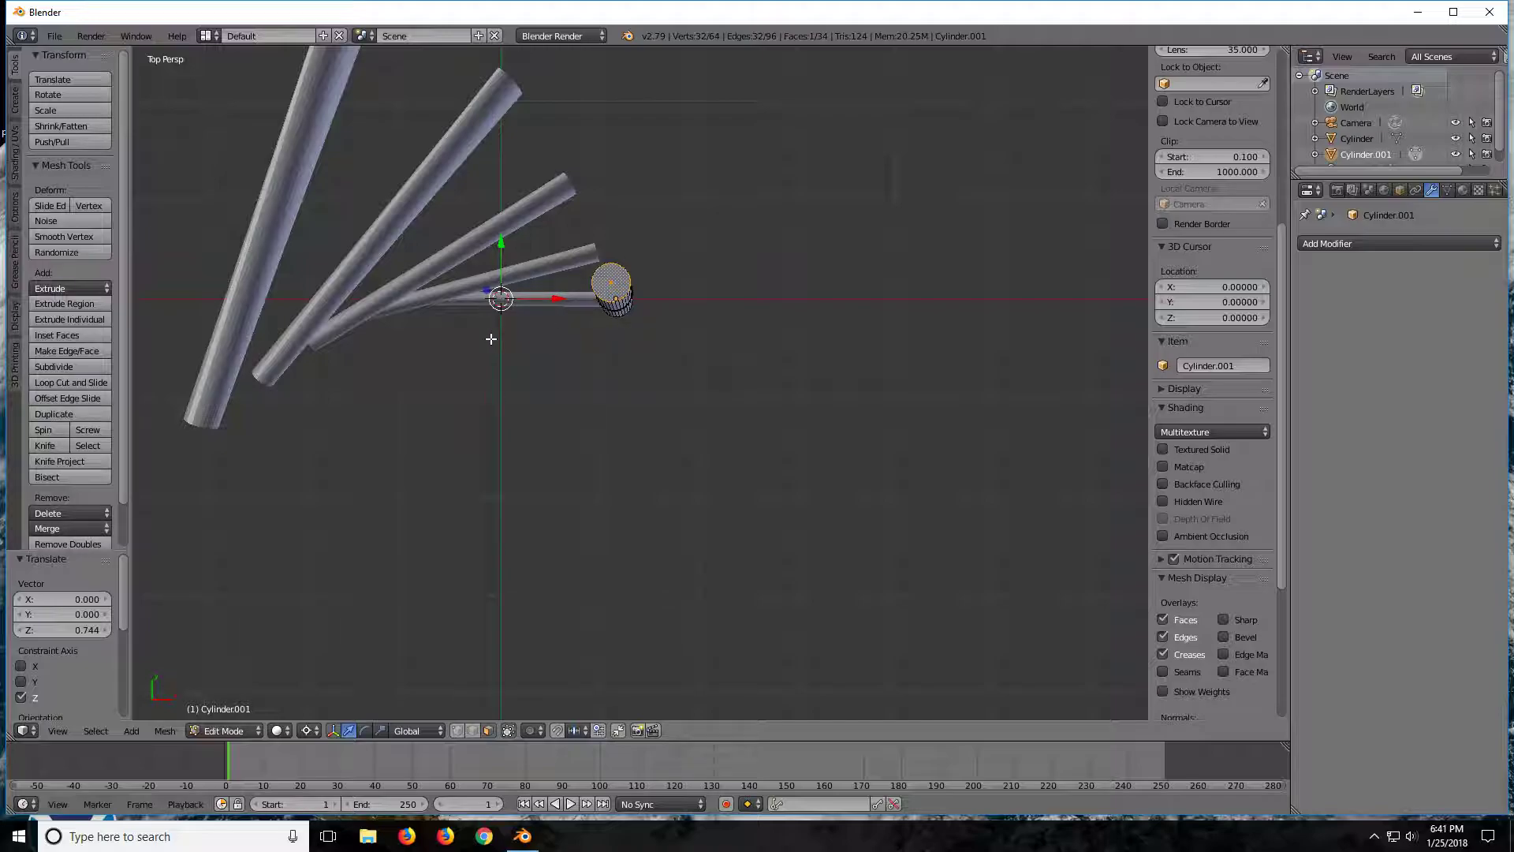
- Turn the tube's end face 16.6° about Z and extrude a first upward section
{"action": "key", "text": "r"}
{"action": "key", "text": "z"}
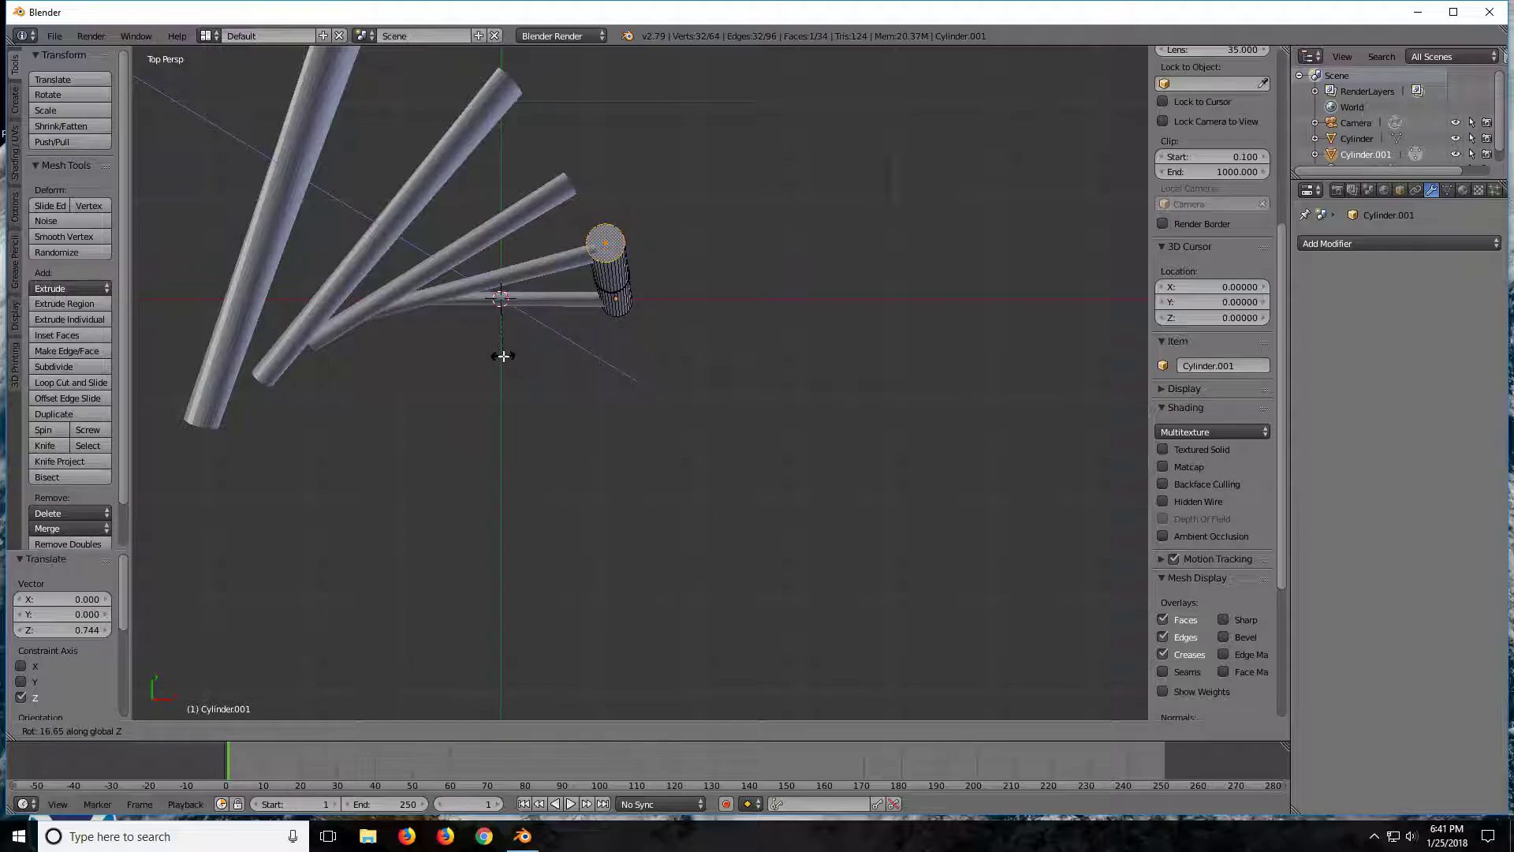
{"action": "left_click", "coordinate": [503, 355]}
{"action": "middle_click_drag", "start_coordinate": [628, 385], "coordinate": [618, 288]}
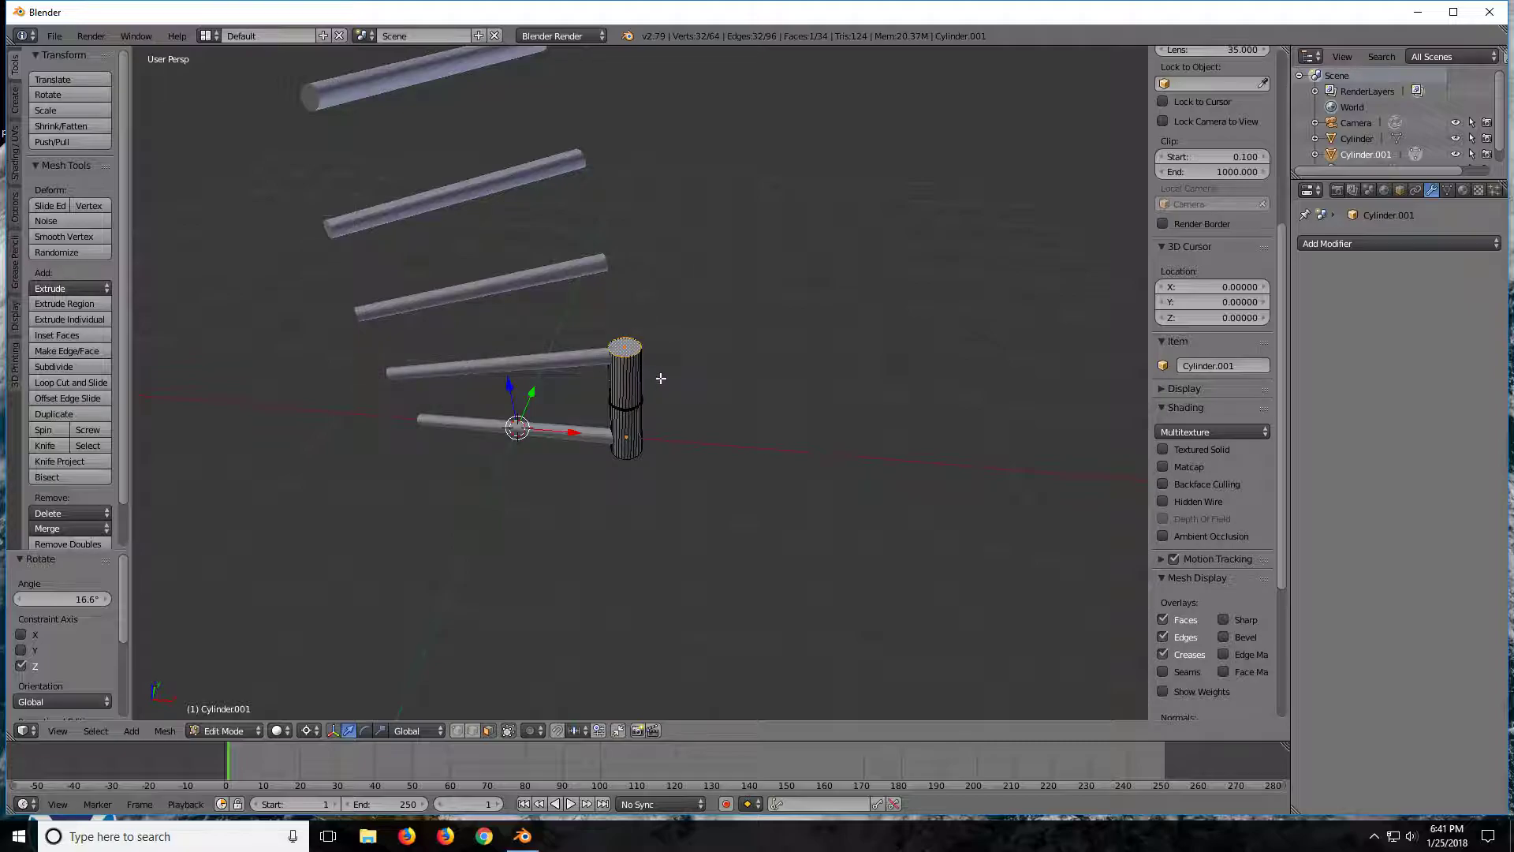
{"action": "key", "text": "e"}
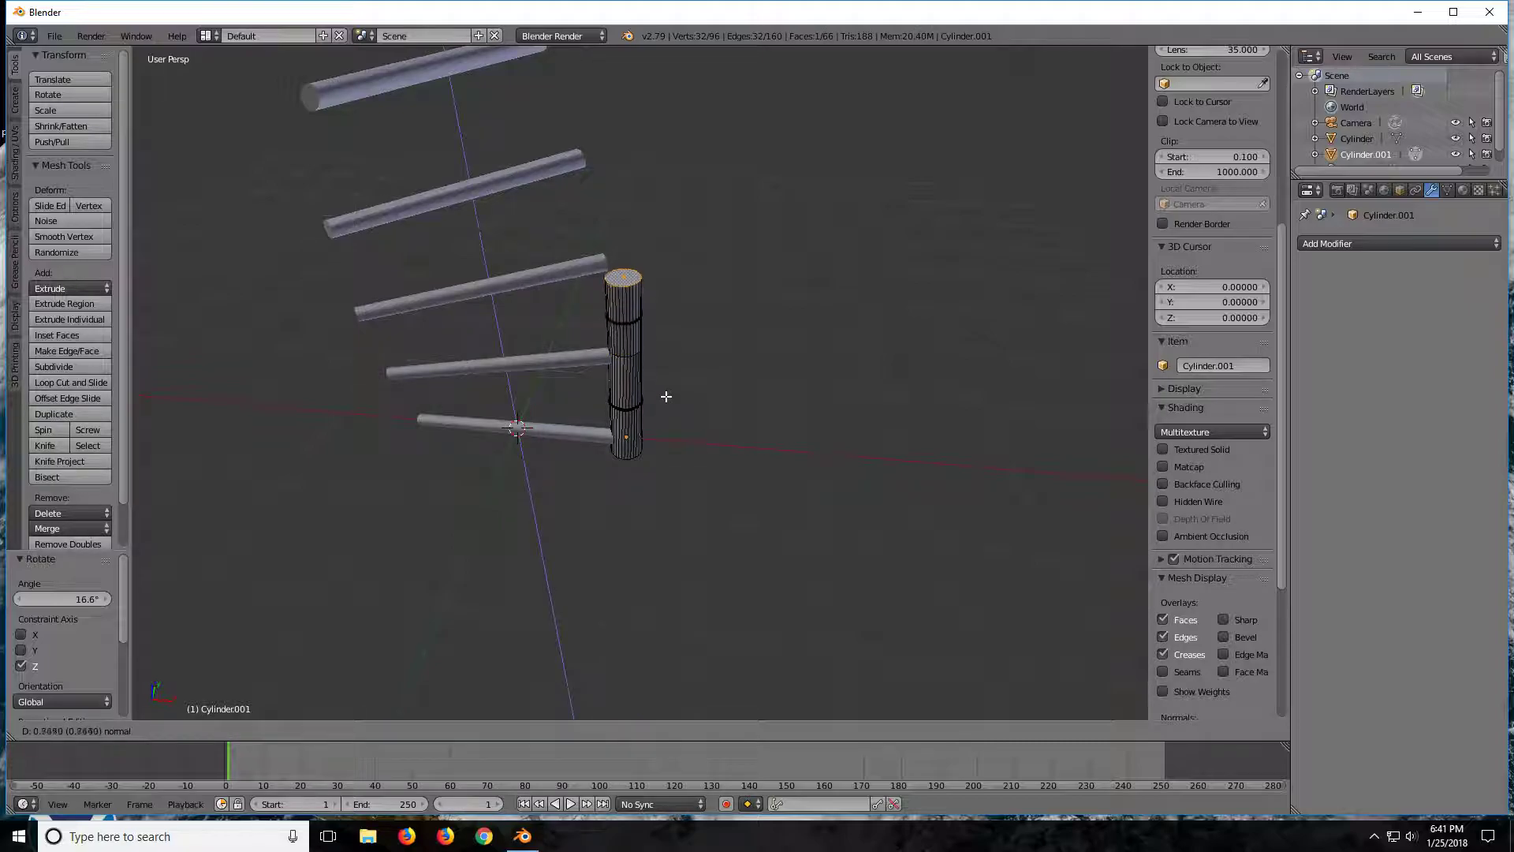
{"action": "left_click", "coordinate": [643, 300]}
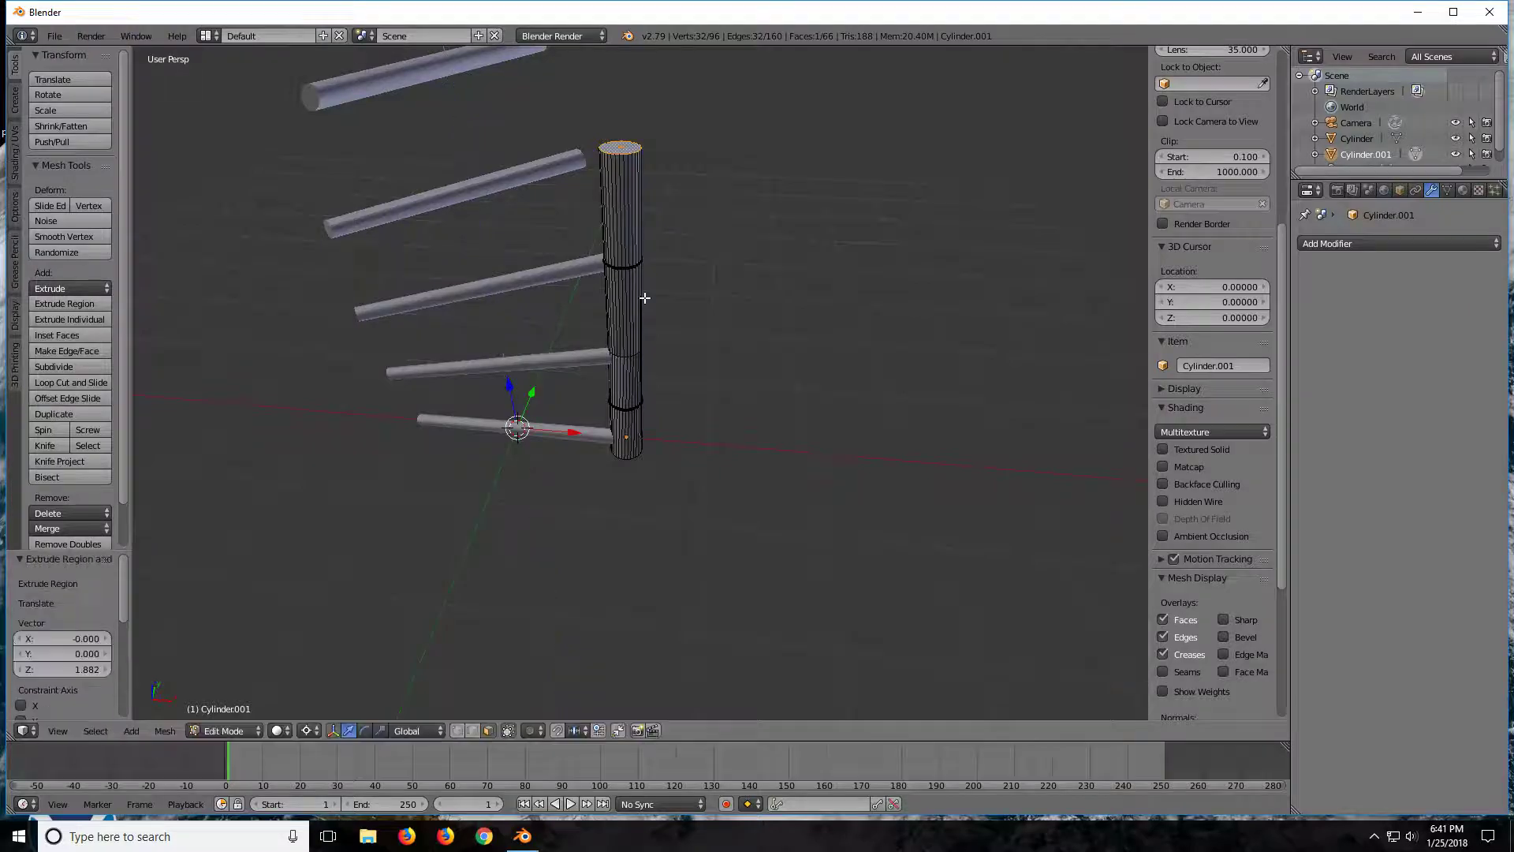
{"action": "key", "text": "KP_7"}
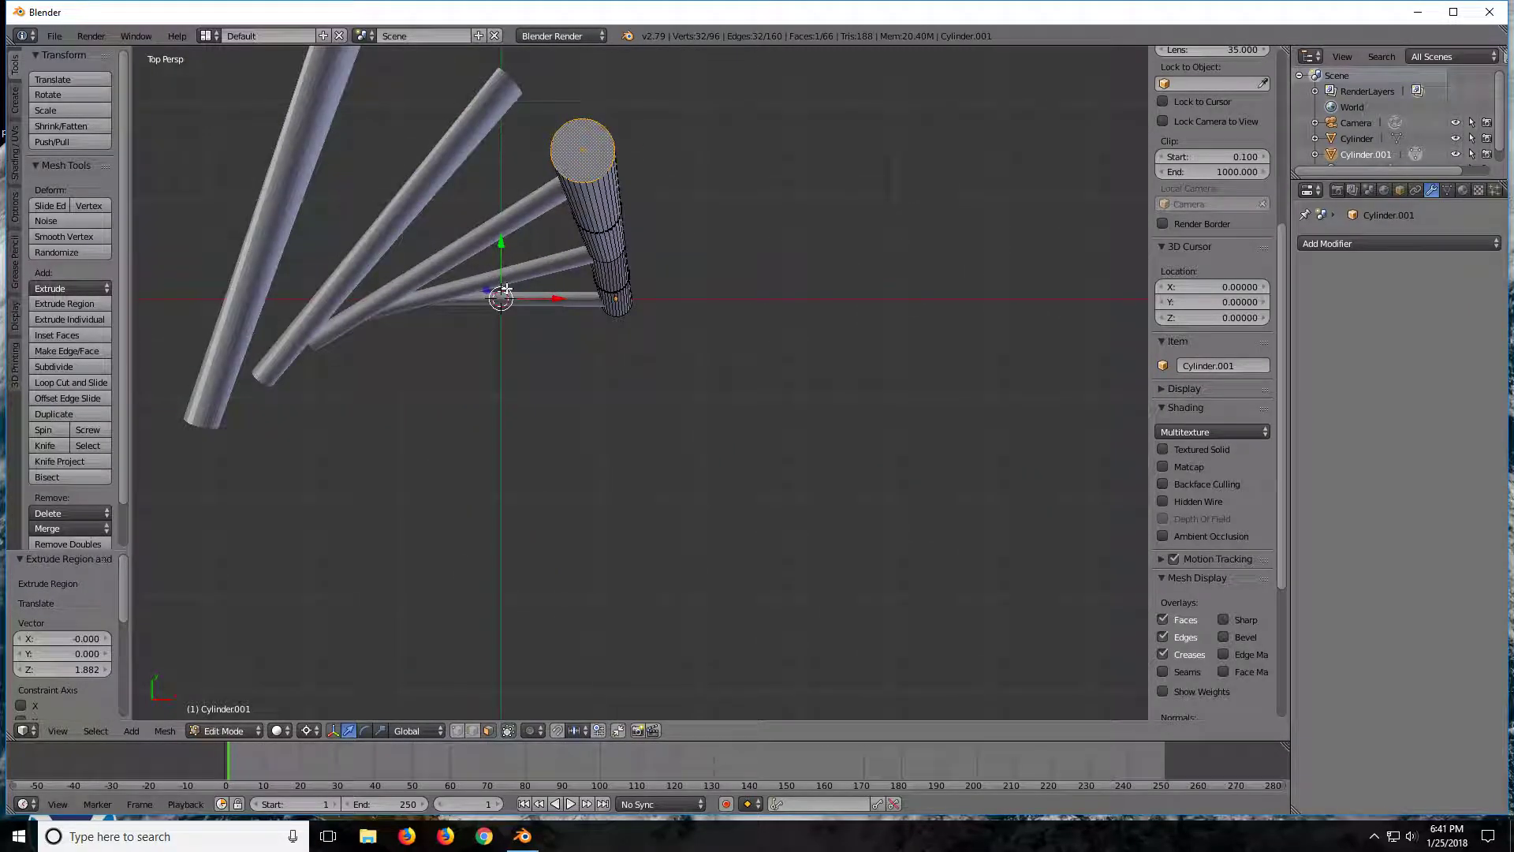
- Rotate the extruded end 41.7° about Z and extrude another tube section
{"action": "key", "text": "r"}
{"action": "key", "text": "z"}
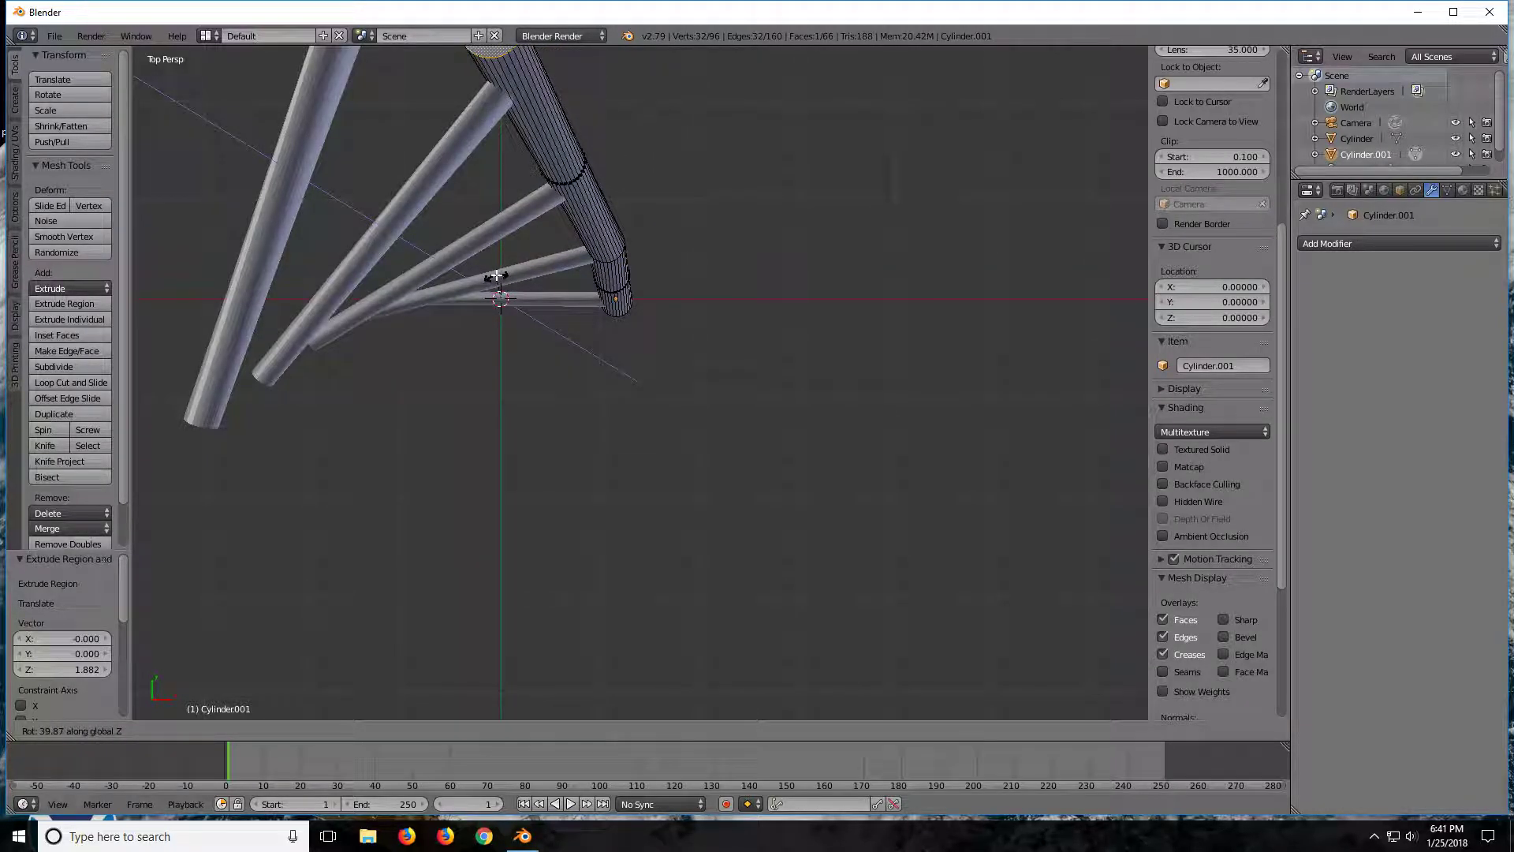
{"action": "left_click", "coordinate": [495, 276]}
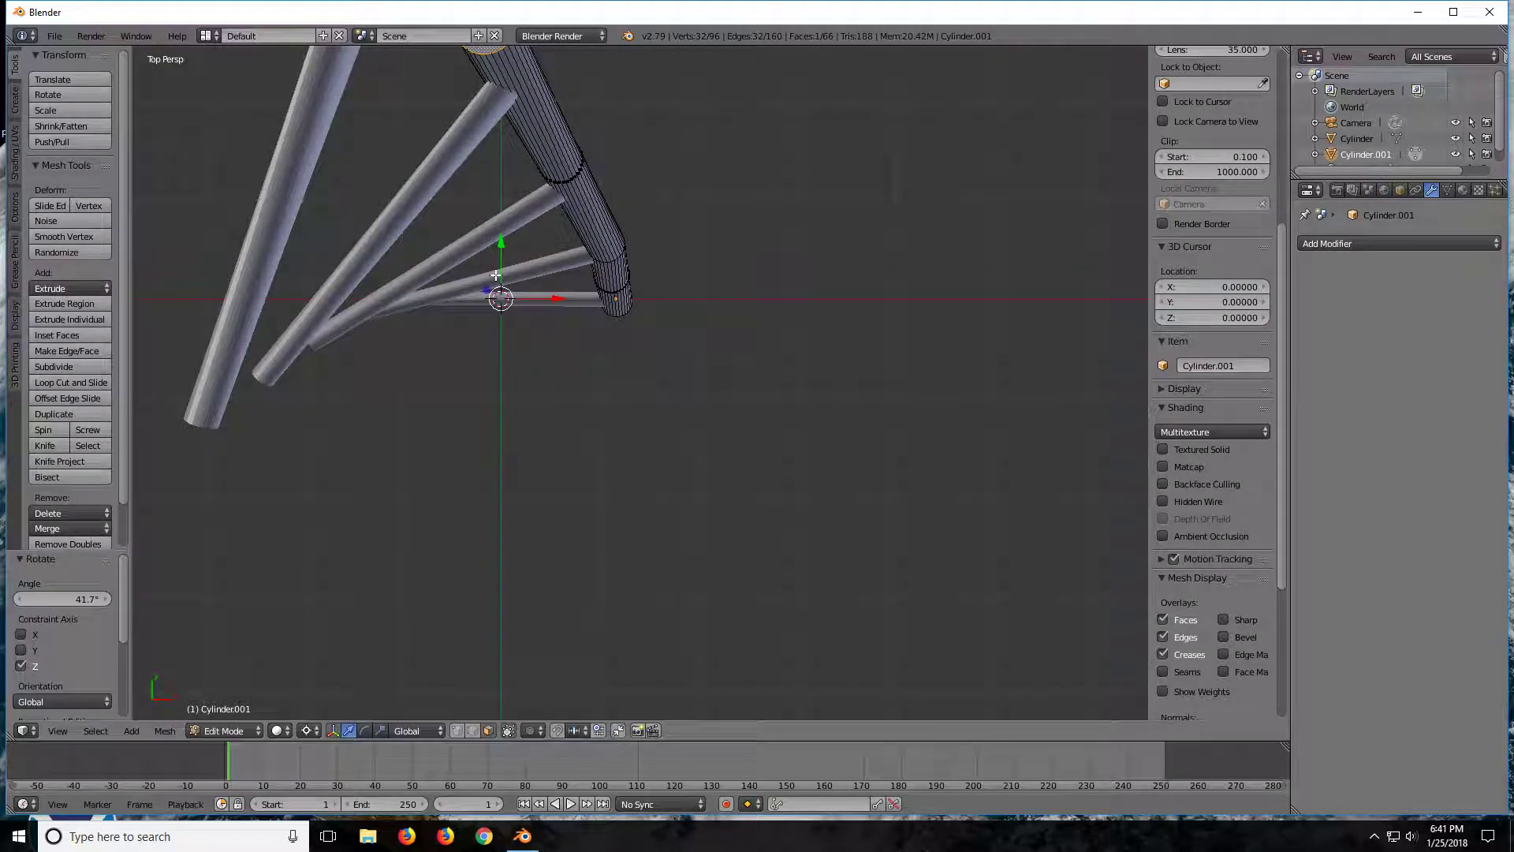
{"action": "middle_click_drag", "start_coordinate": [495, 275], "coordinate": [452, 230]}
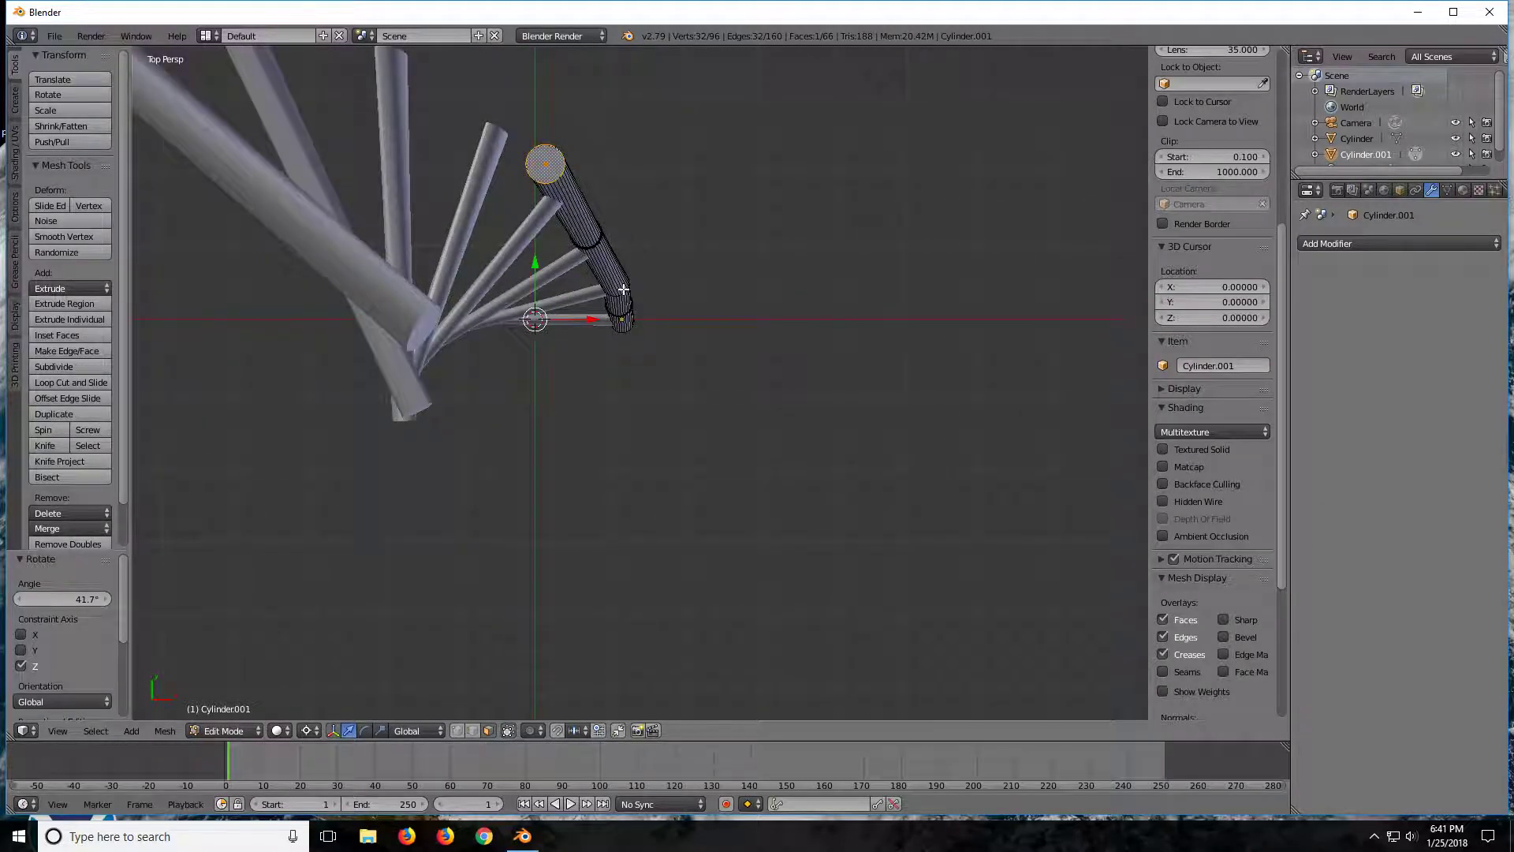
{"action": "key", "text": "e"}
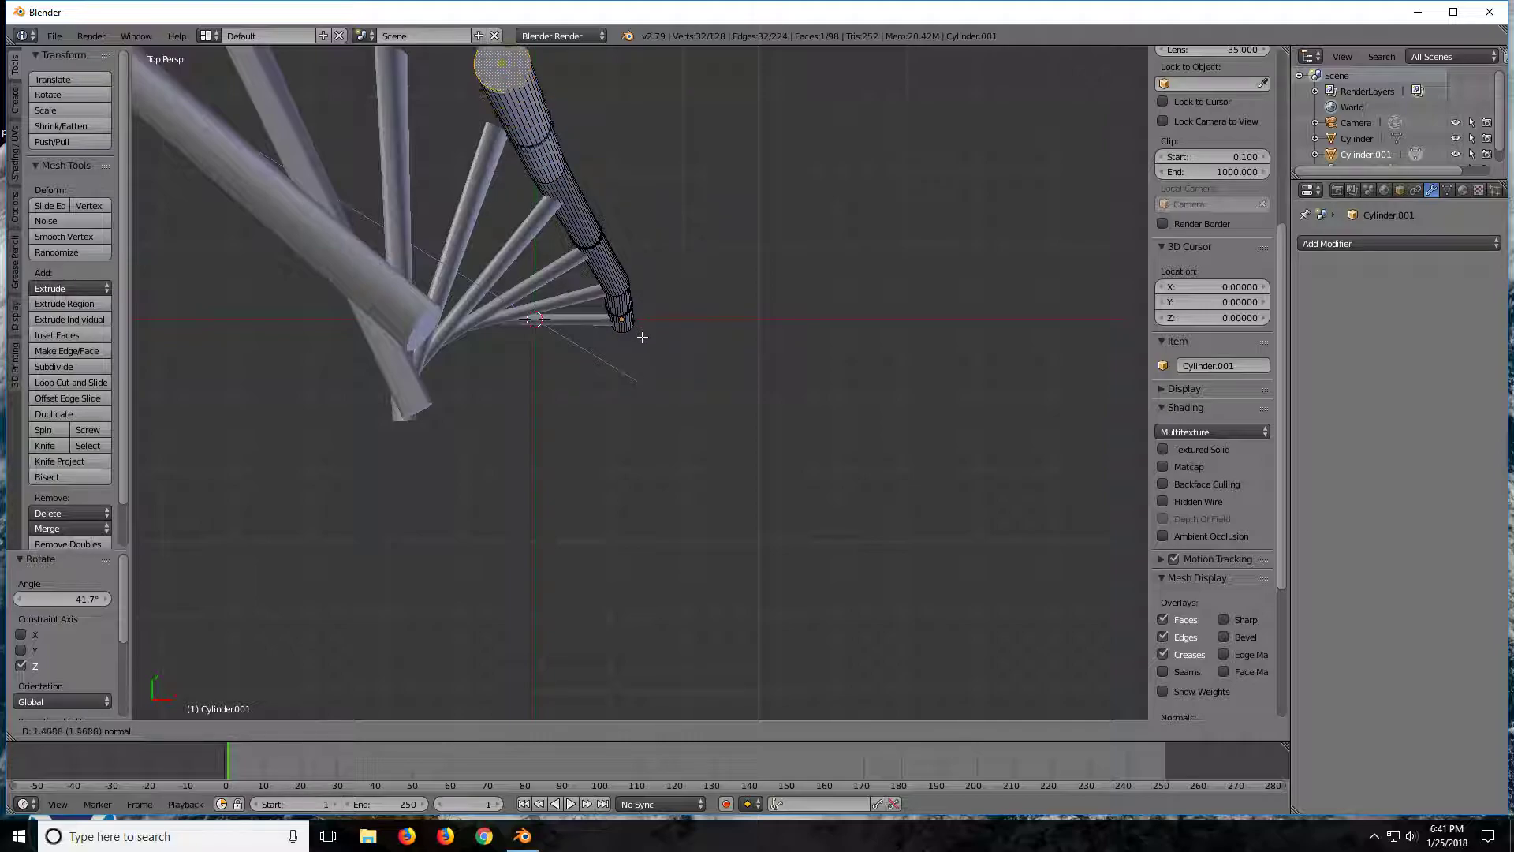
{"action": "left_click", "coordinate": [642, 338]}
{"action": "mouse_move", "coordinate": [641, 338]}
{"action": "middle_mouse_down"}
{"action": "mouse_move", "coordinate": [485, 189]}
{"action": "mouse_move", "coordinate": [496, 204]}
{"action": "mouse_move", "coordinate": [473, 204]}
{"action": "middle_mouse_up"}
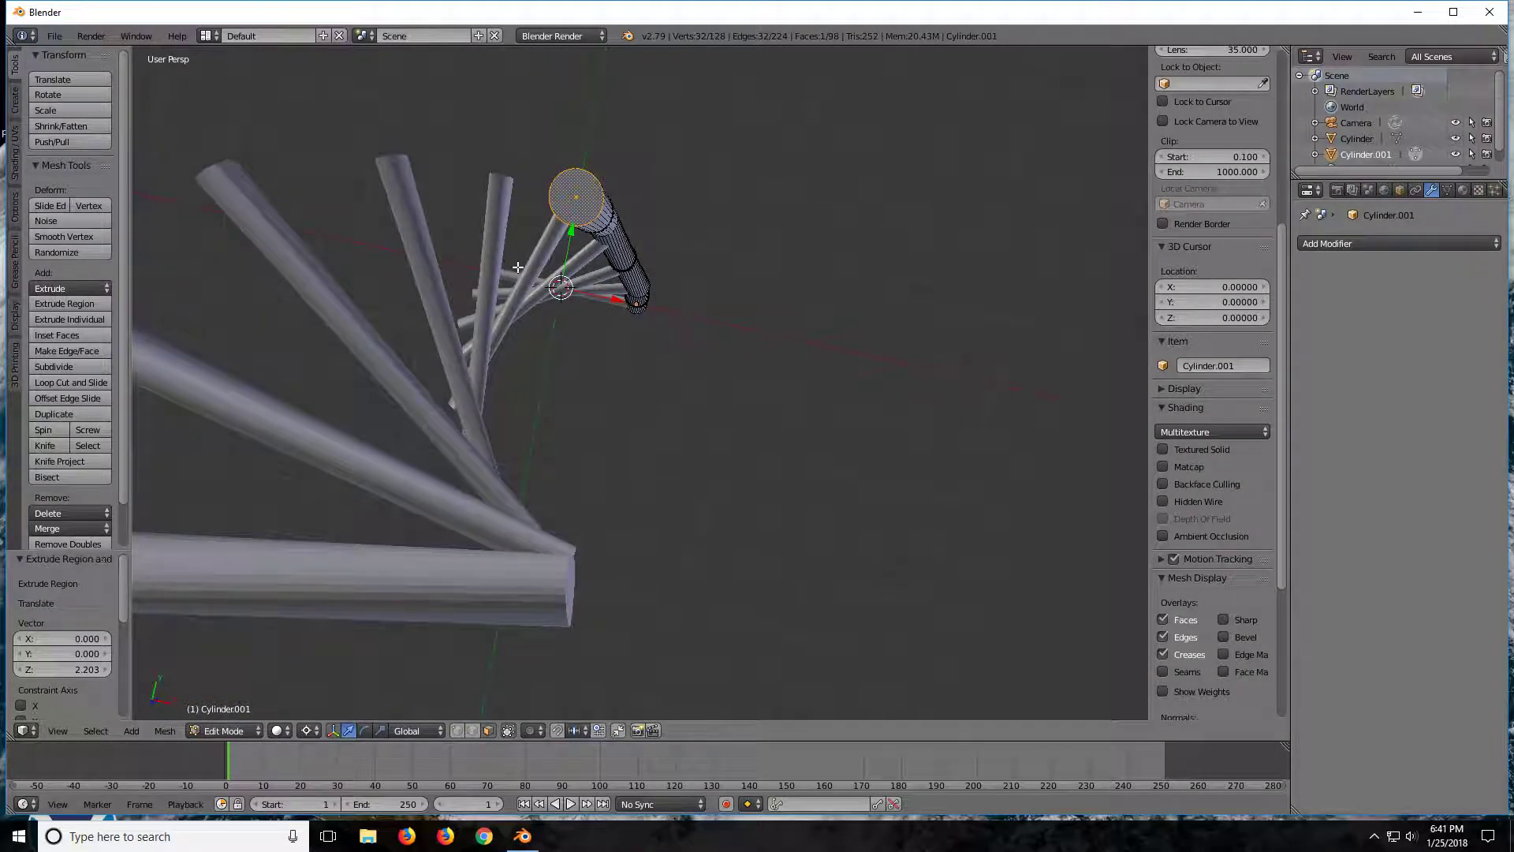
- Turn the end face 54.2° about Z and start the next extrusion
{"action": "key", "text": "r"}
{"action": "key", "text": "z"}
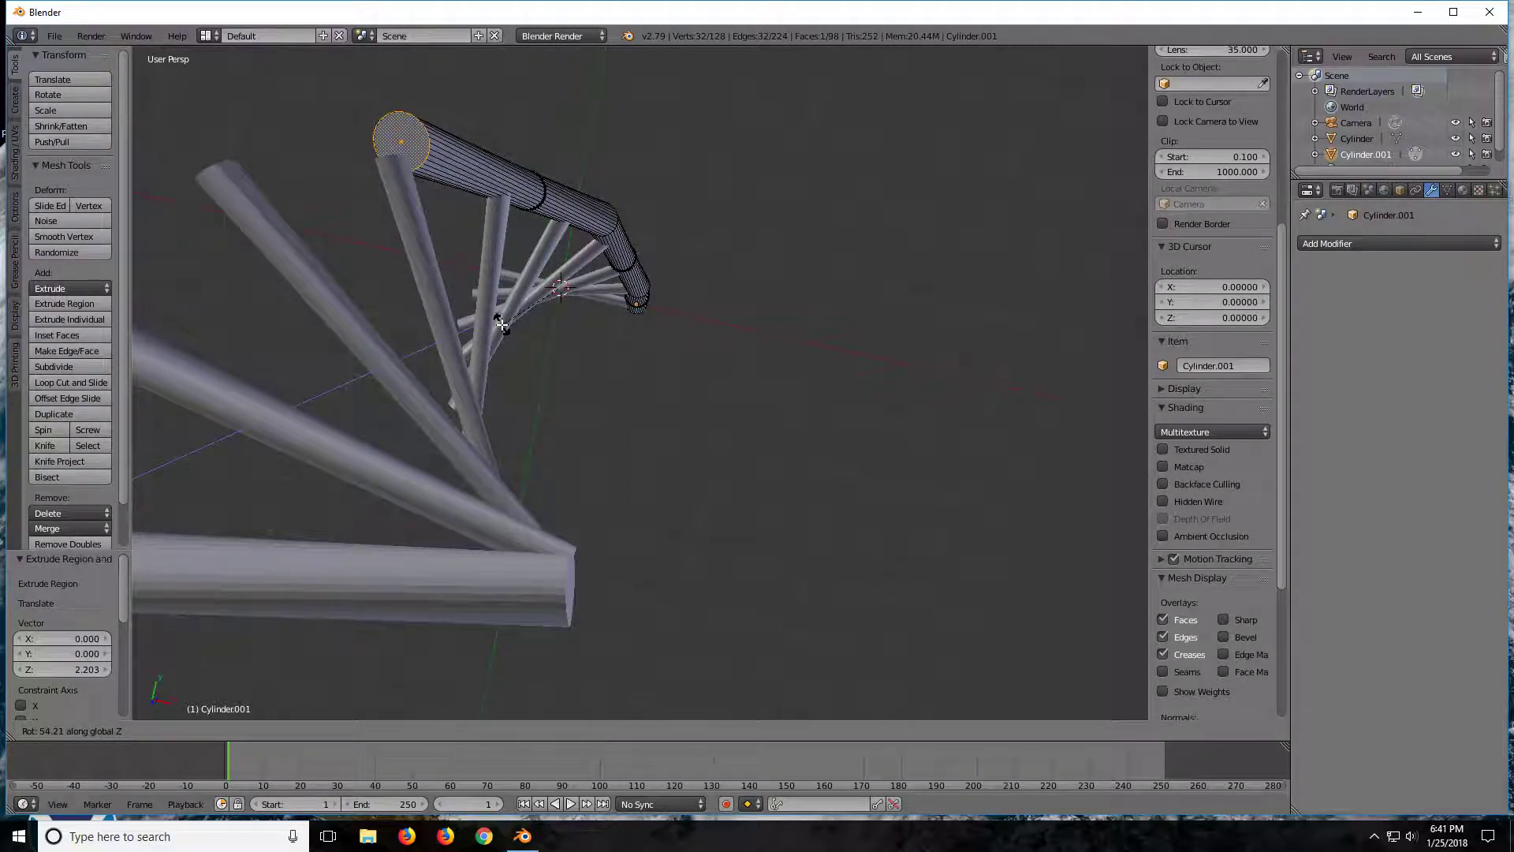
{"action": "left_click", "coordinate": [502, 325]}
{"action": "middle_click_drag", "start_coordinate": [455, 287], "coordinate": [455, 288]}
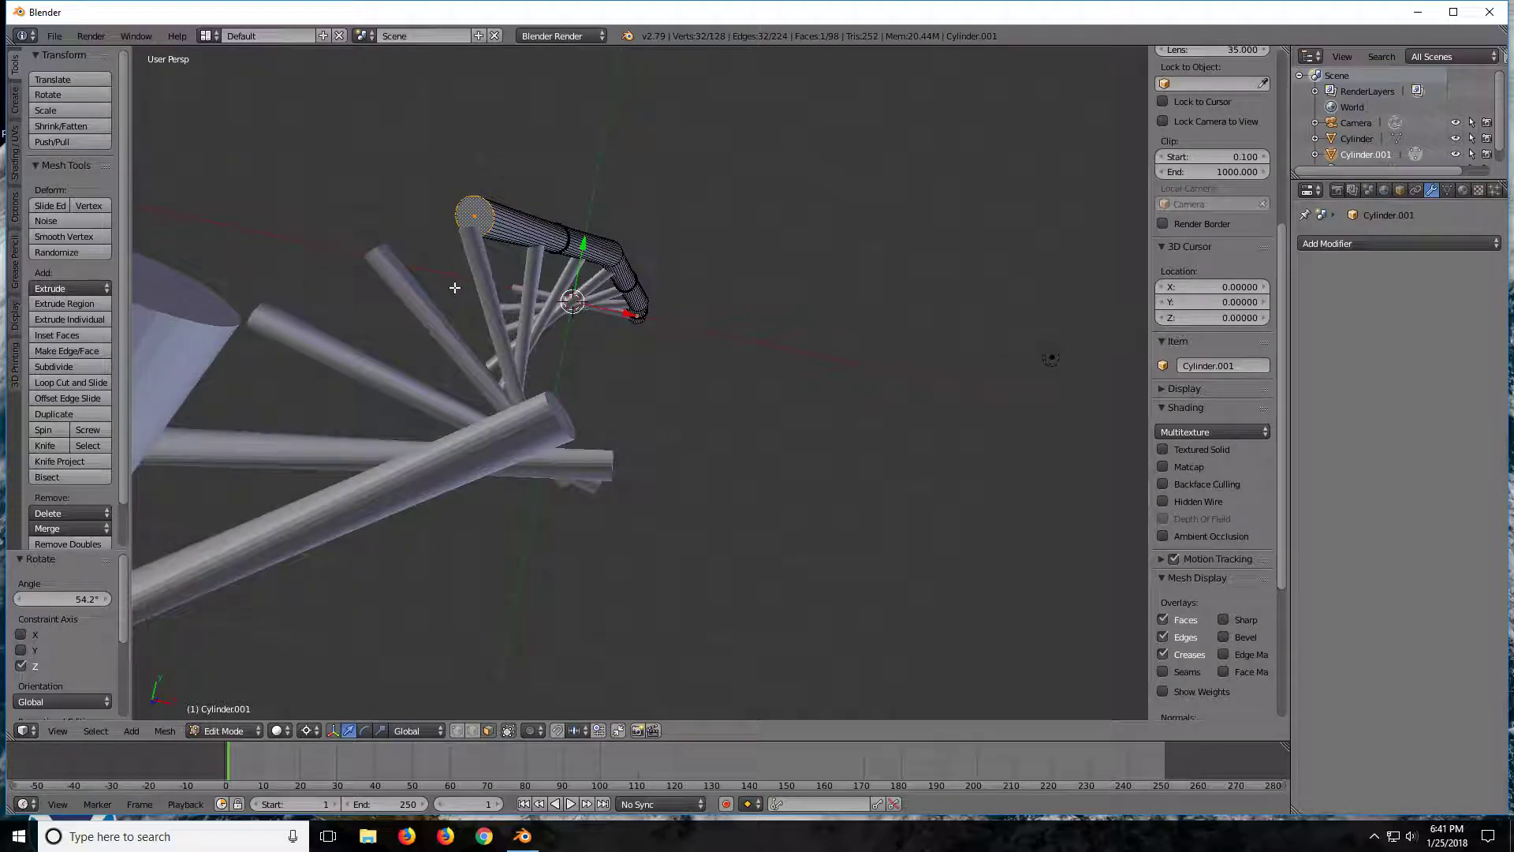
{"action": "key", "text": "e"}
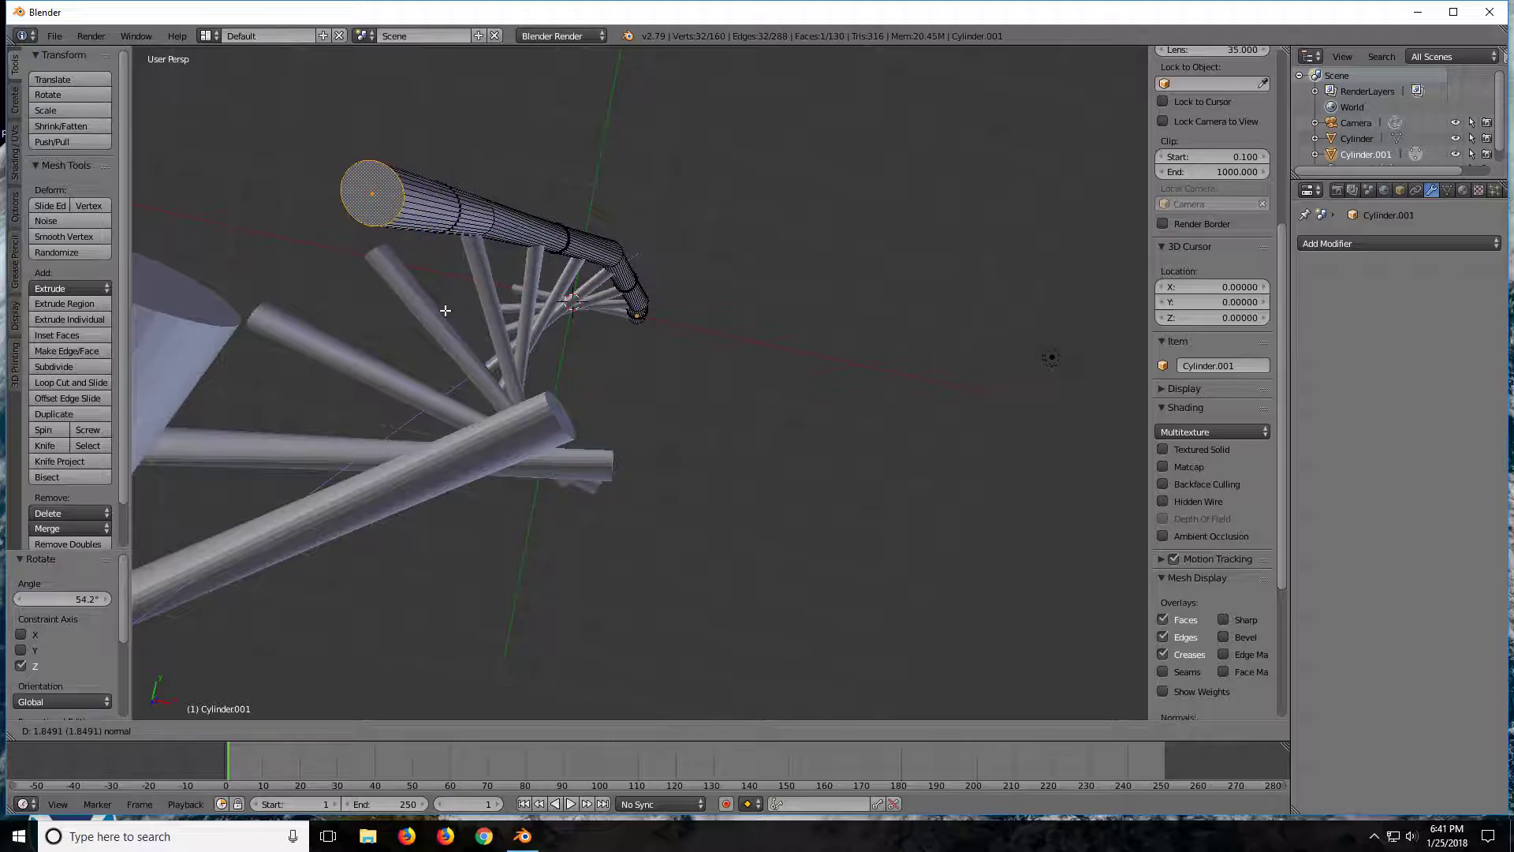
- Extrude a 2.441 section, turn it about Z, and drop its end face 0.562
{"action": "left_click", "coordinate": [444, 321]}
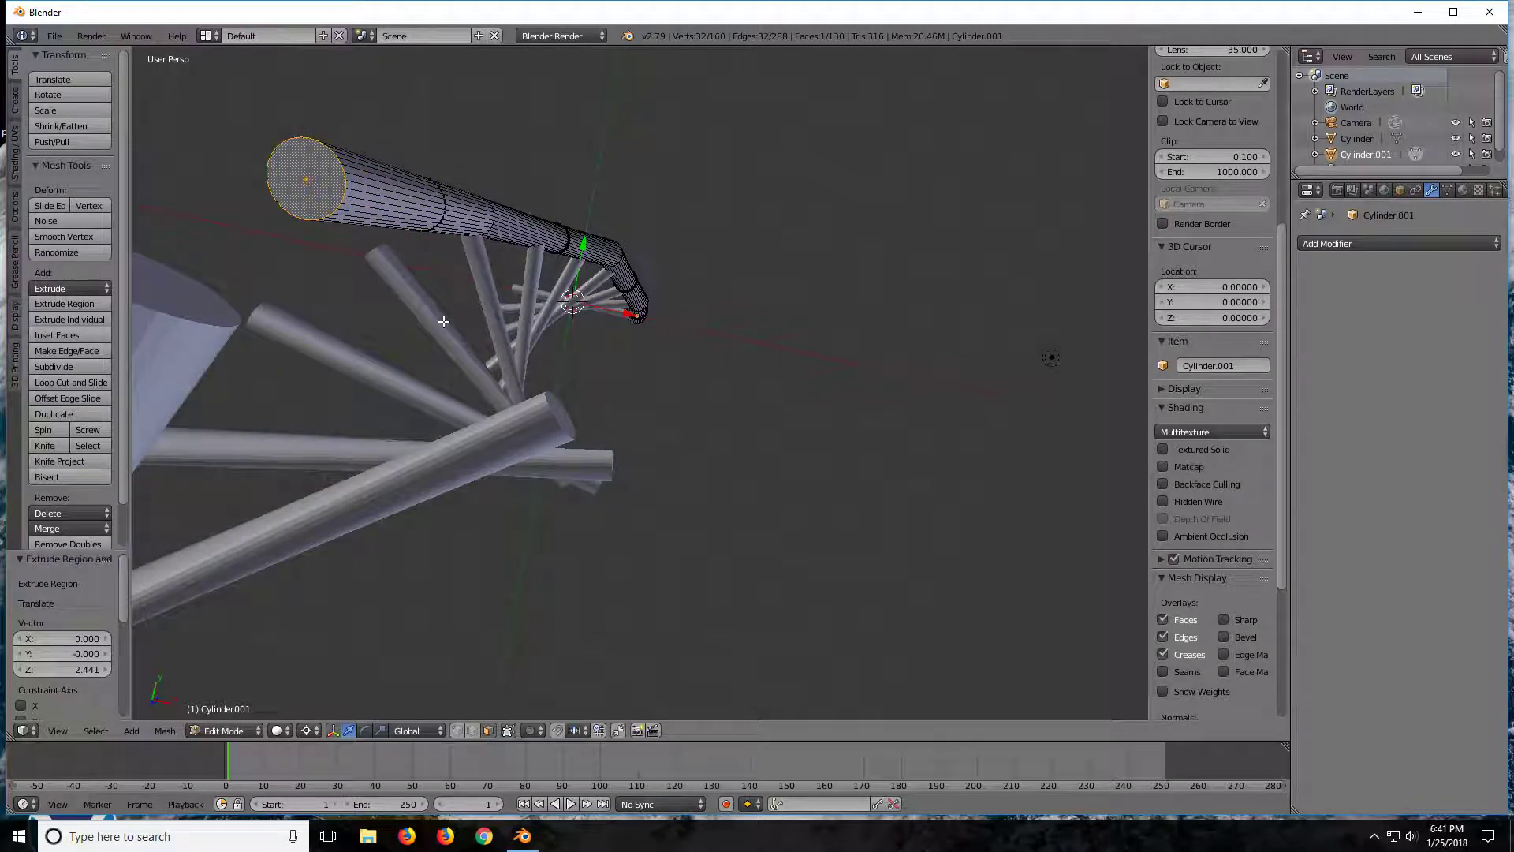
{"action": "key", "text": "r"}
{"action": "key", "text": "z"}
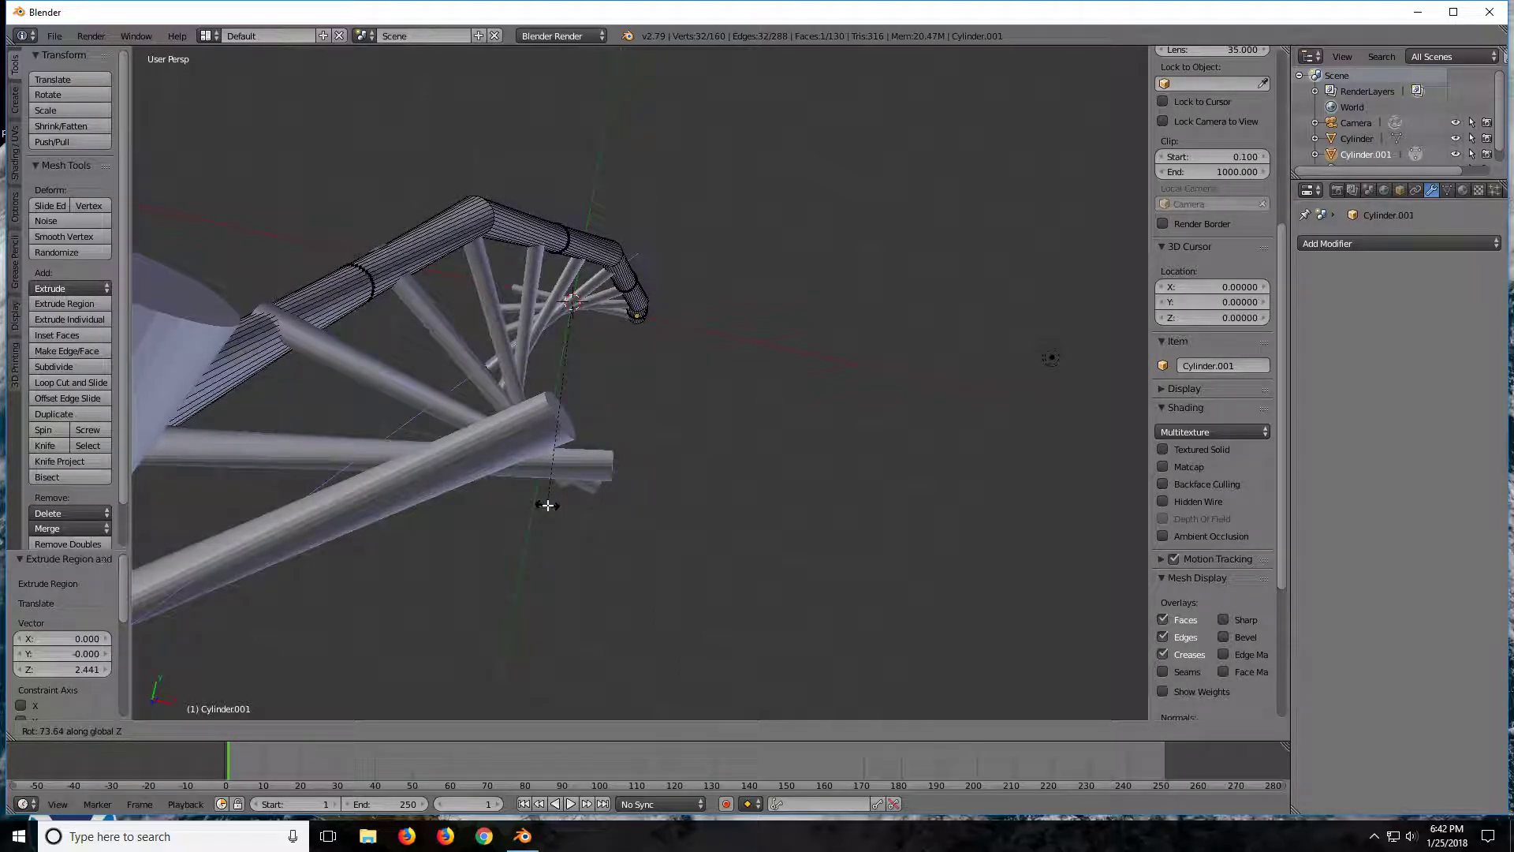
{"action": "left_click", "coordinate": [539, 478]}
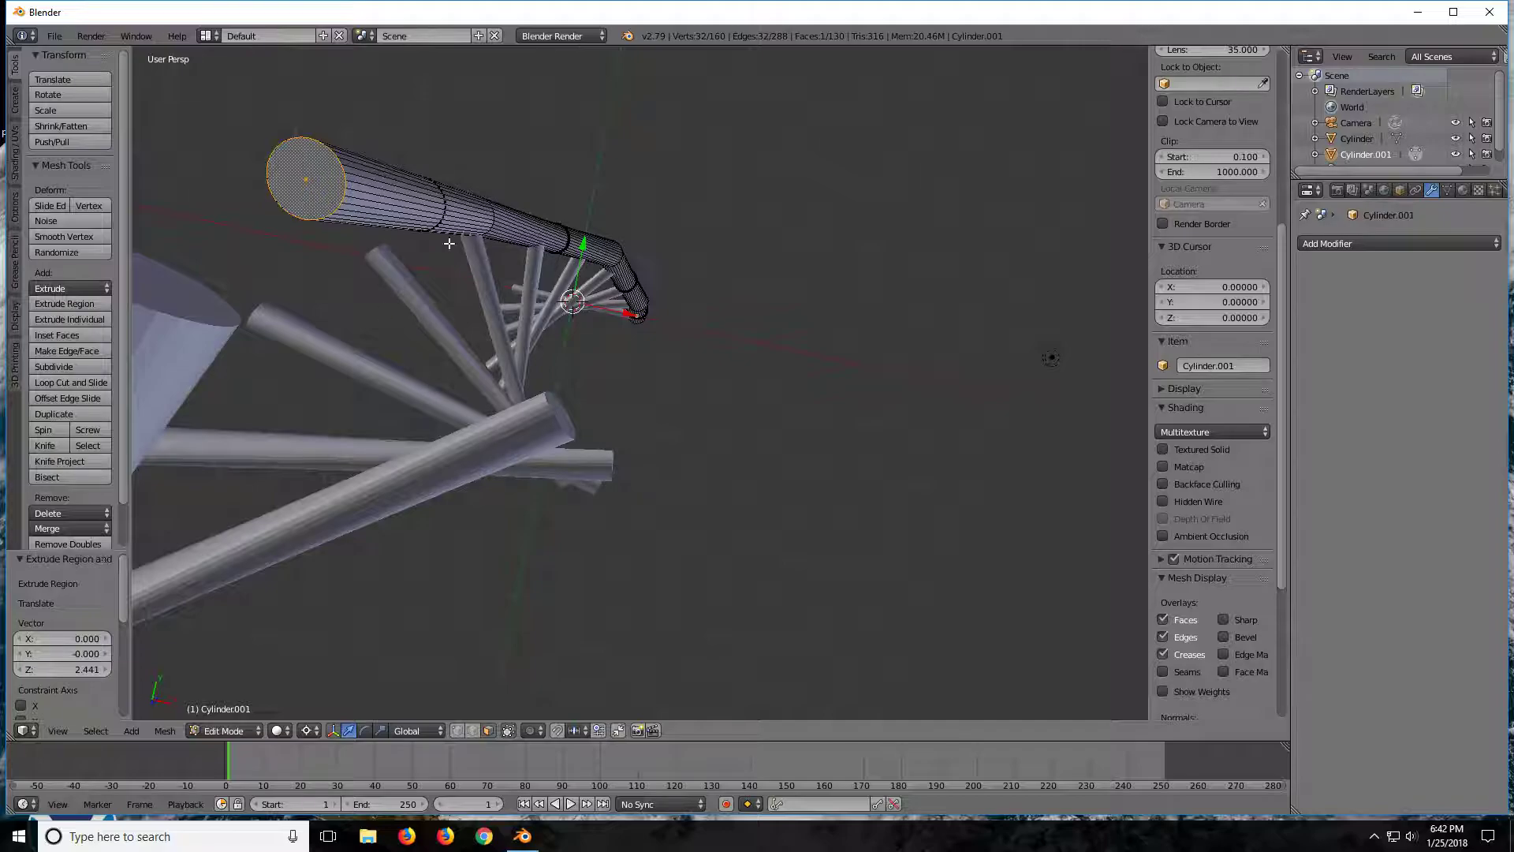
{"action": "key", "text": "g"}
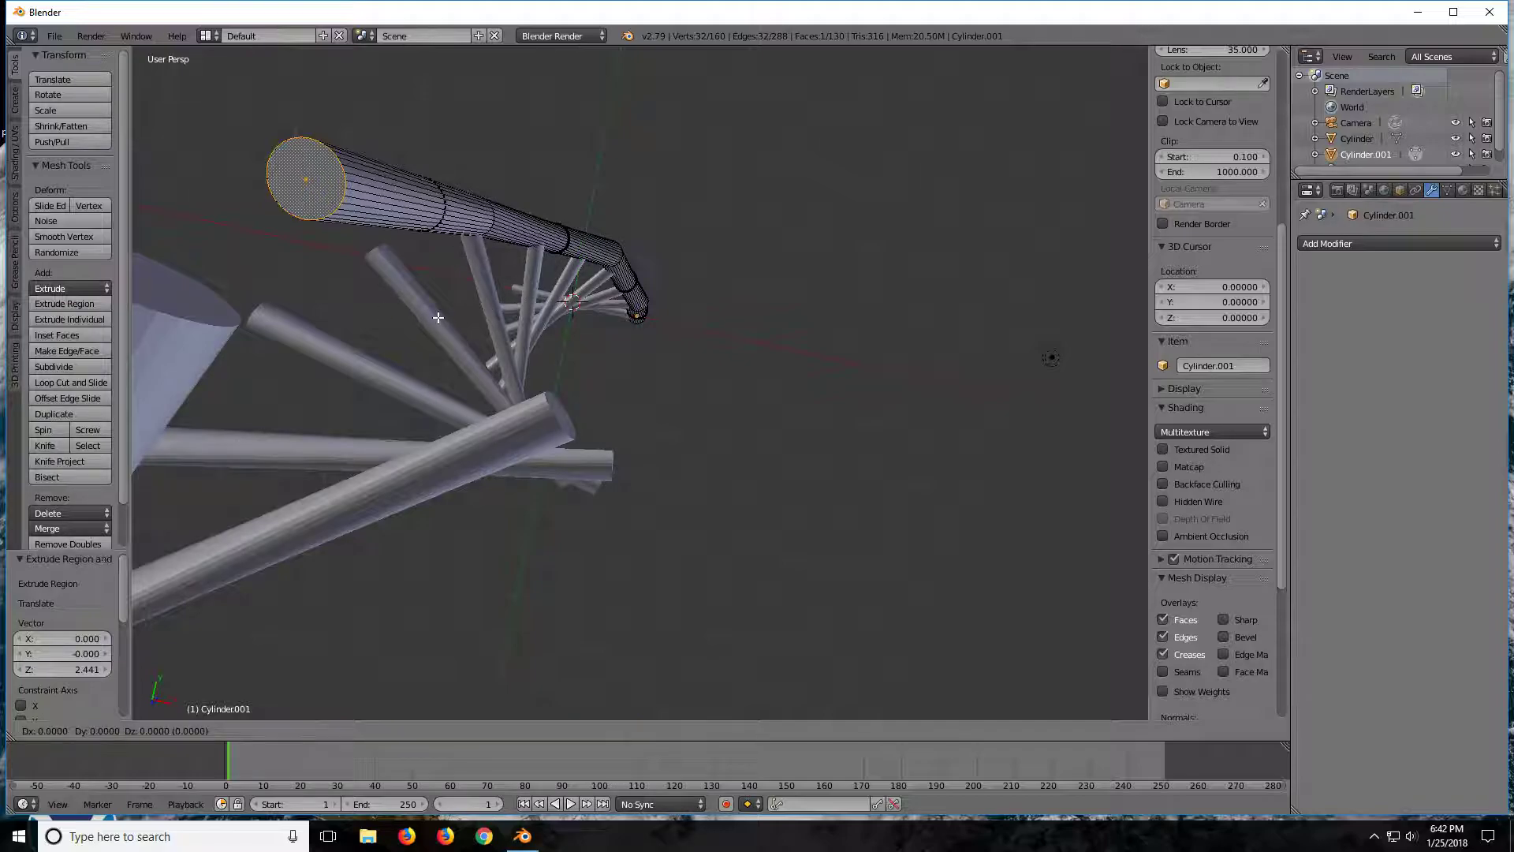
{"action": "key", "text": "z"}
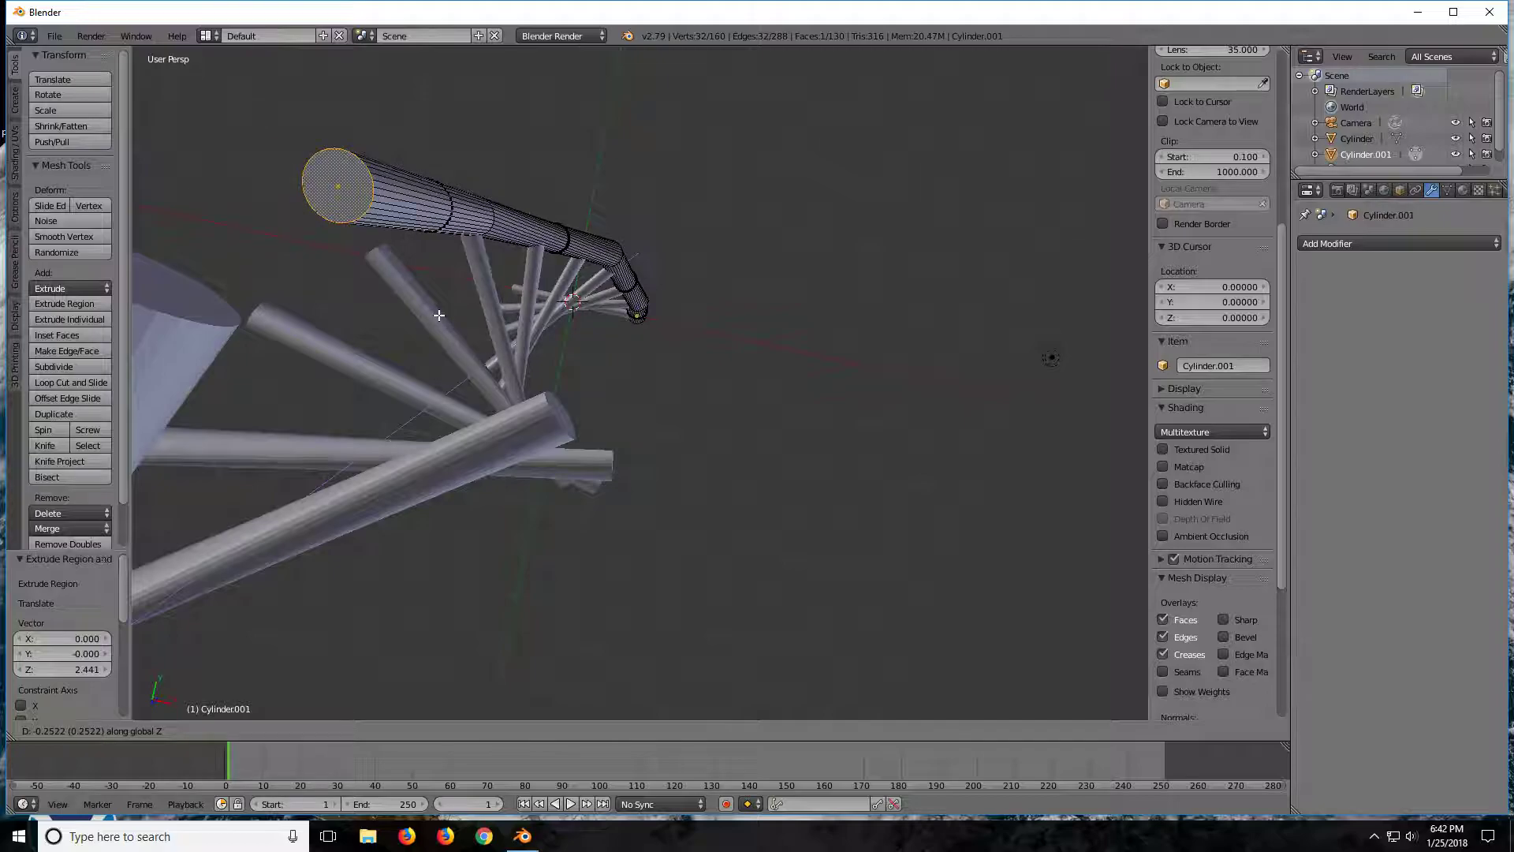
{"action": "left_click", "coordinate": [441, 314]}
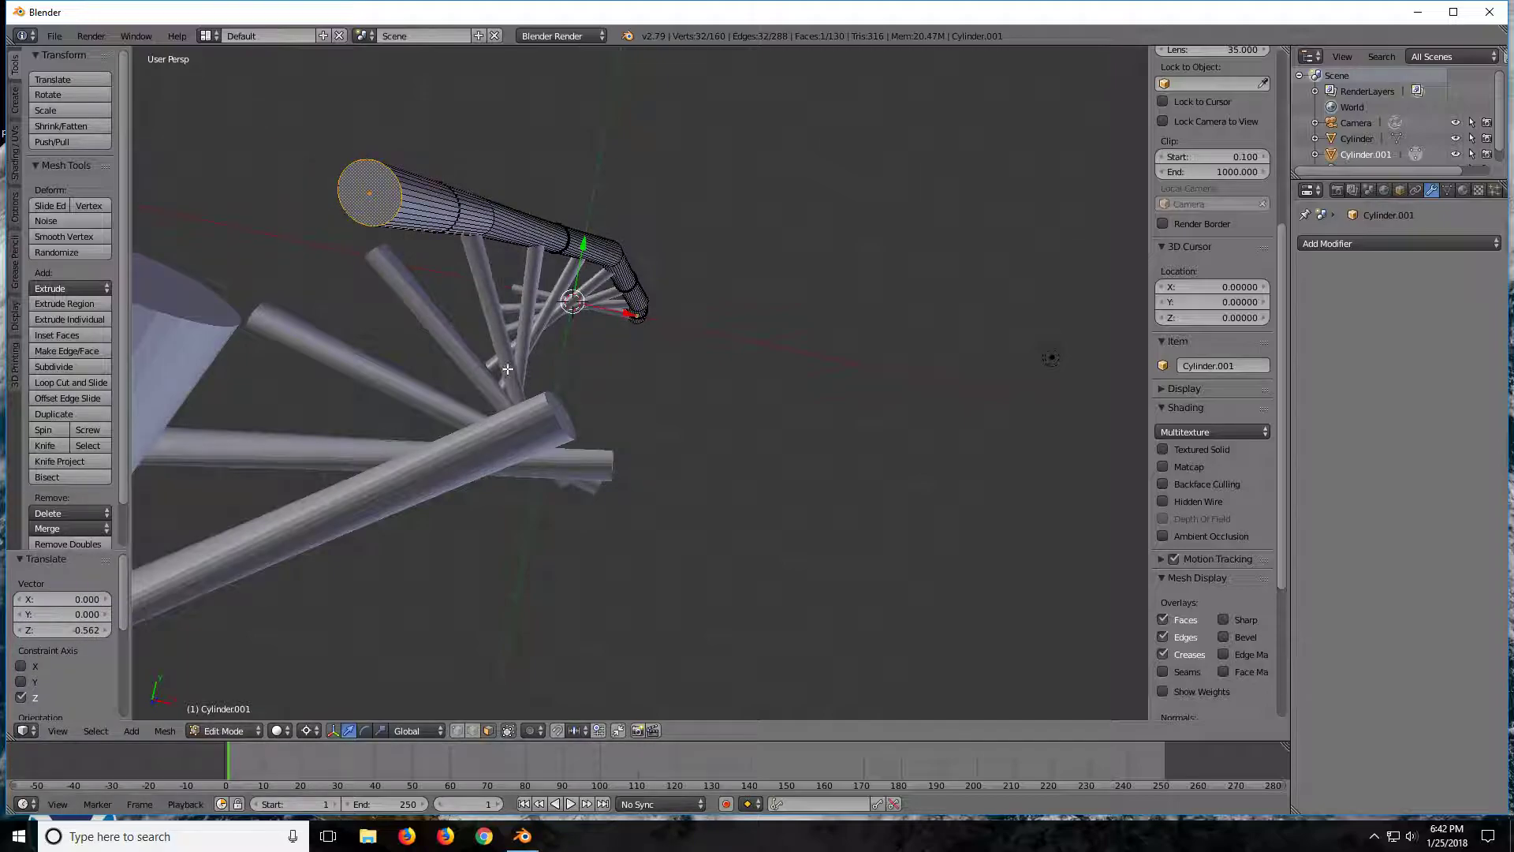
- Rotate the end face 54.6° around Z and inspect the spiral from above
{"action": "key", "text": "r"}
{"action": "key", "text": "z"}
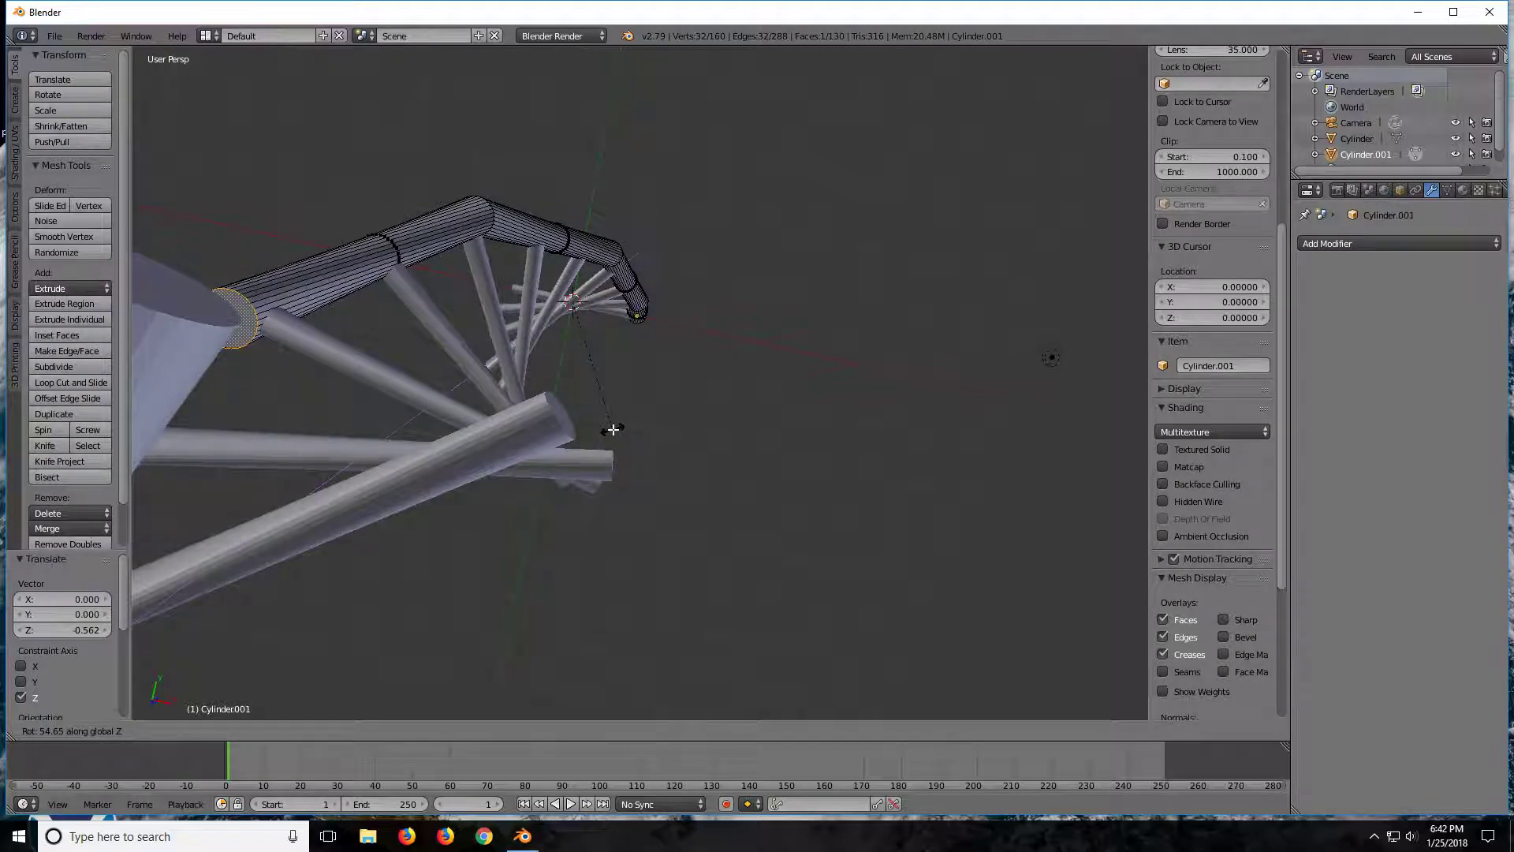
{"action": "left_click", "coordinate": [612, 429]}
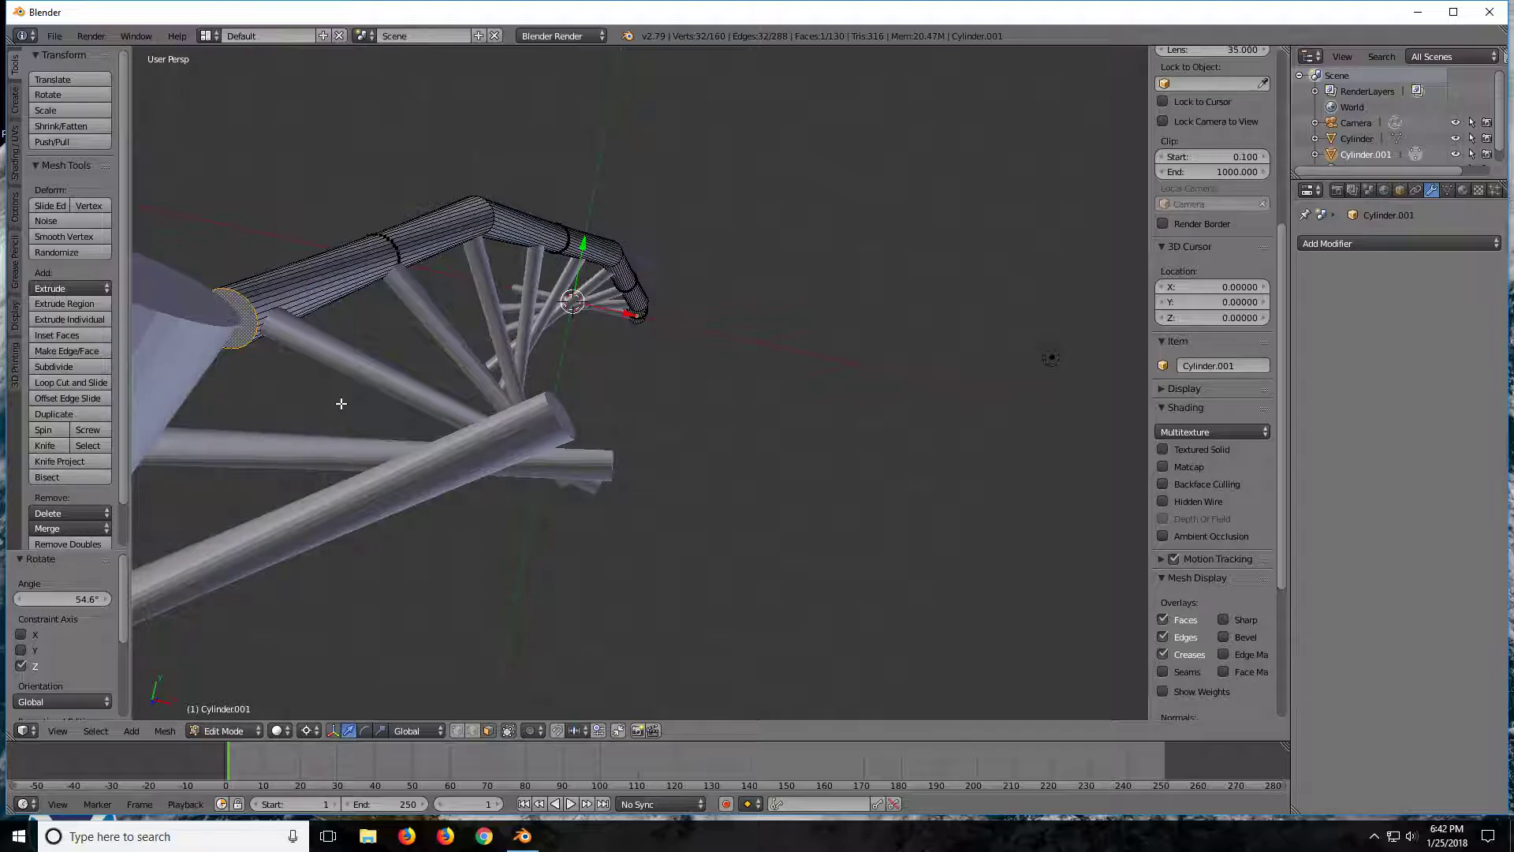
{"action": "middle_click_drag", "start_coordinate": [341, 403], "coordinate": [461, 359]}
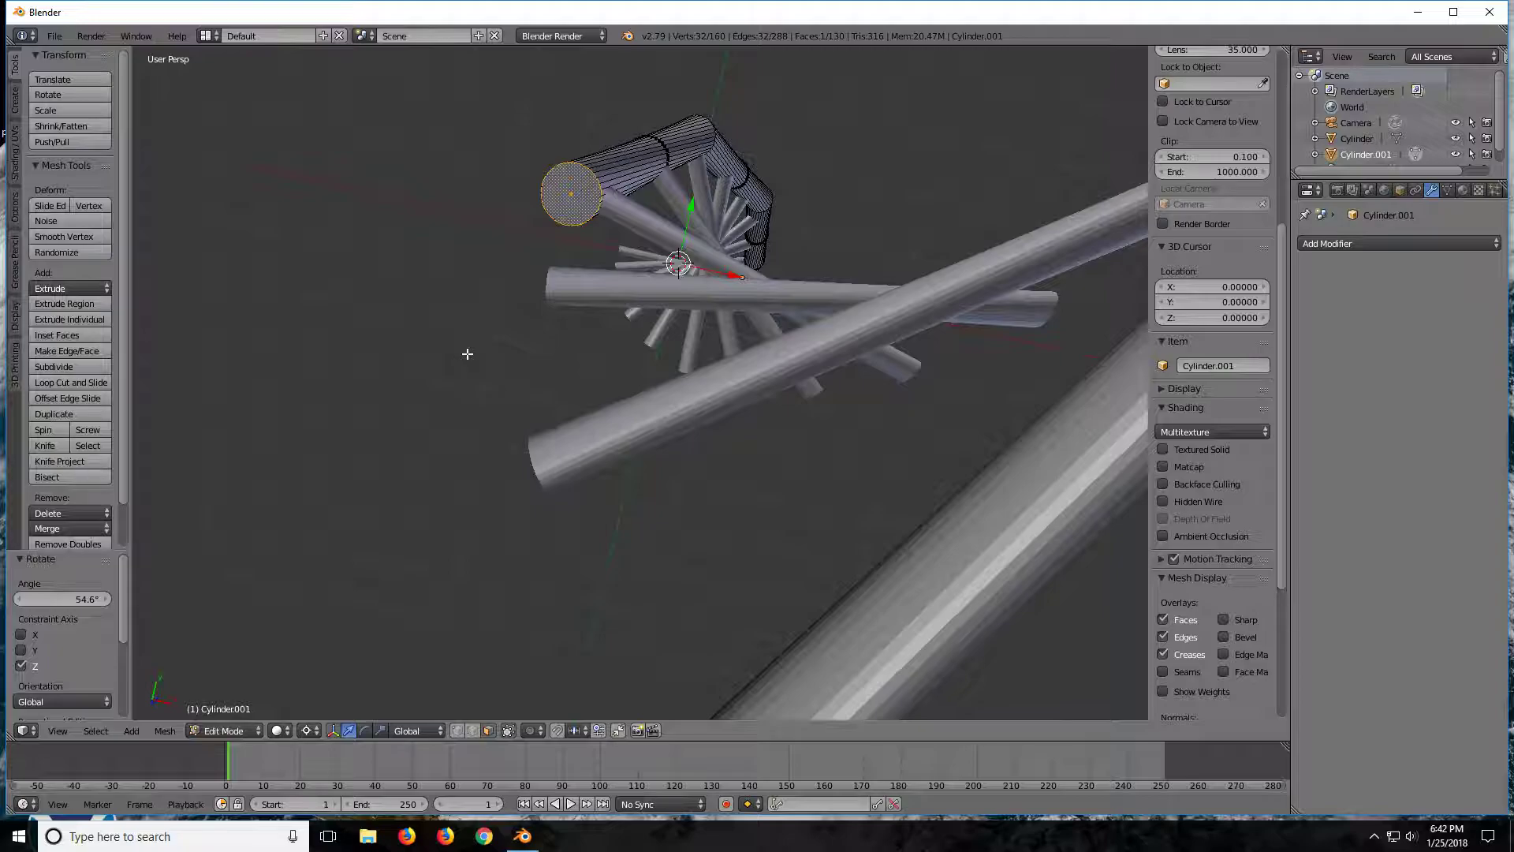
- Extrude a 1.735 section and turn it 51.4° about Z
{"action": "key", "text": "e"}
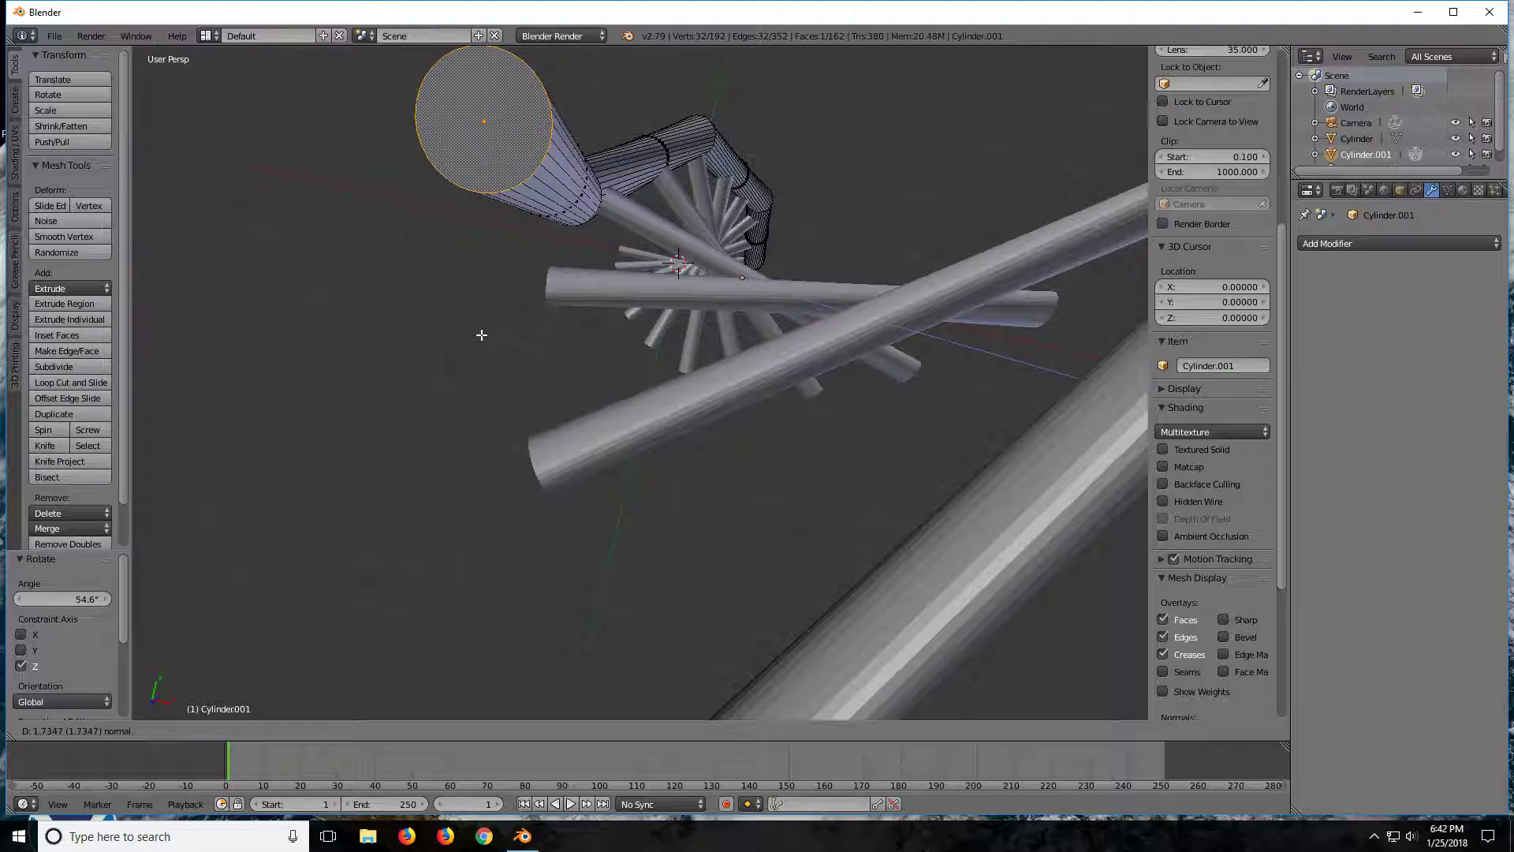
{"action": "left_click", "coordinate": [482, 336]}
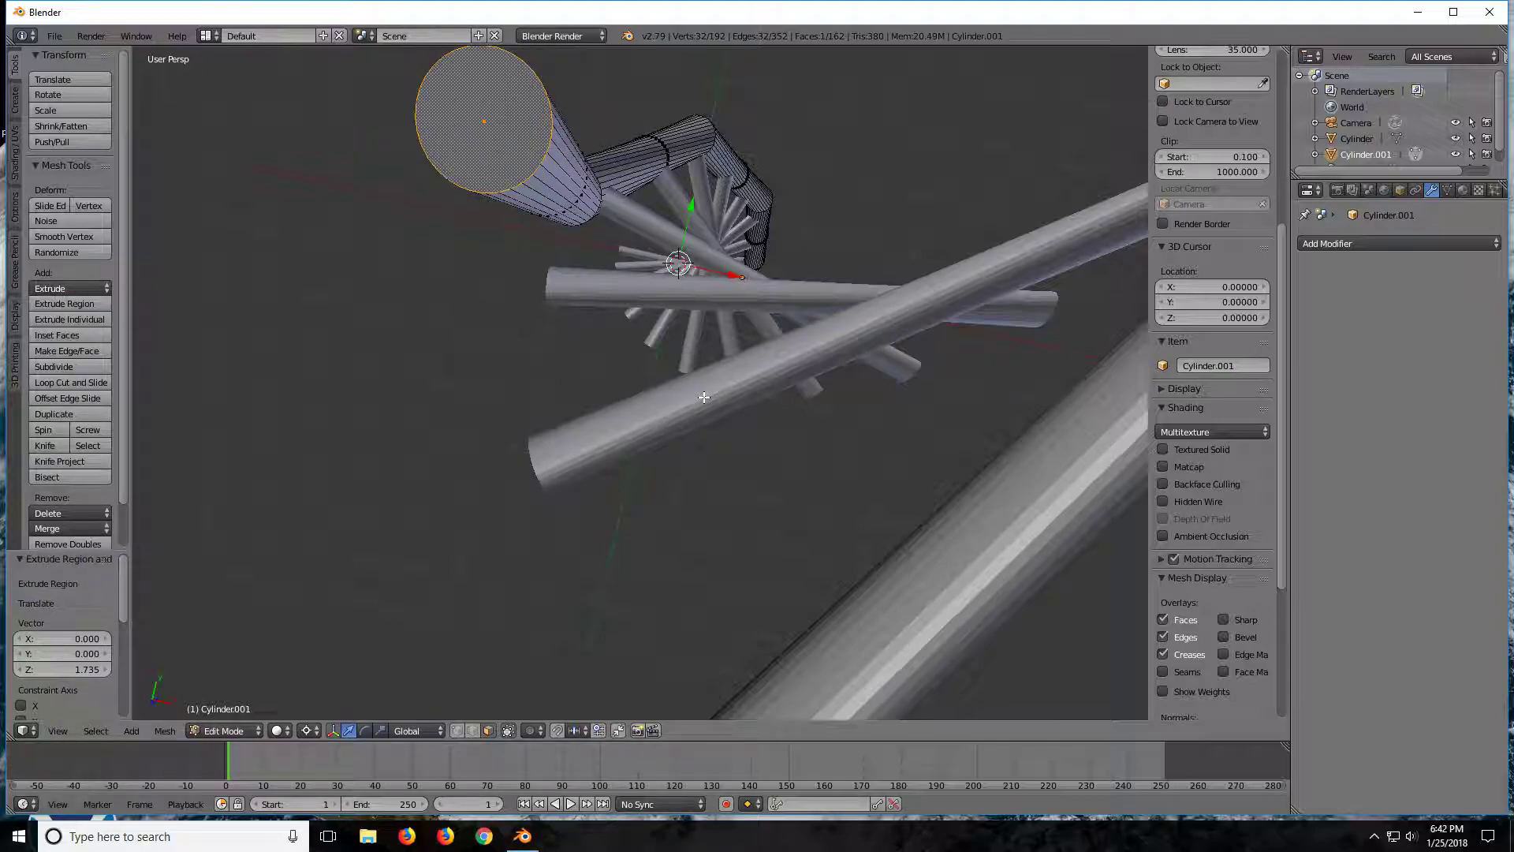
{"action": "key", "text": "r"}
{"action": "key", "text": "z"}
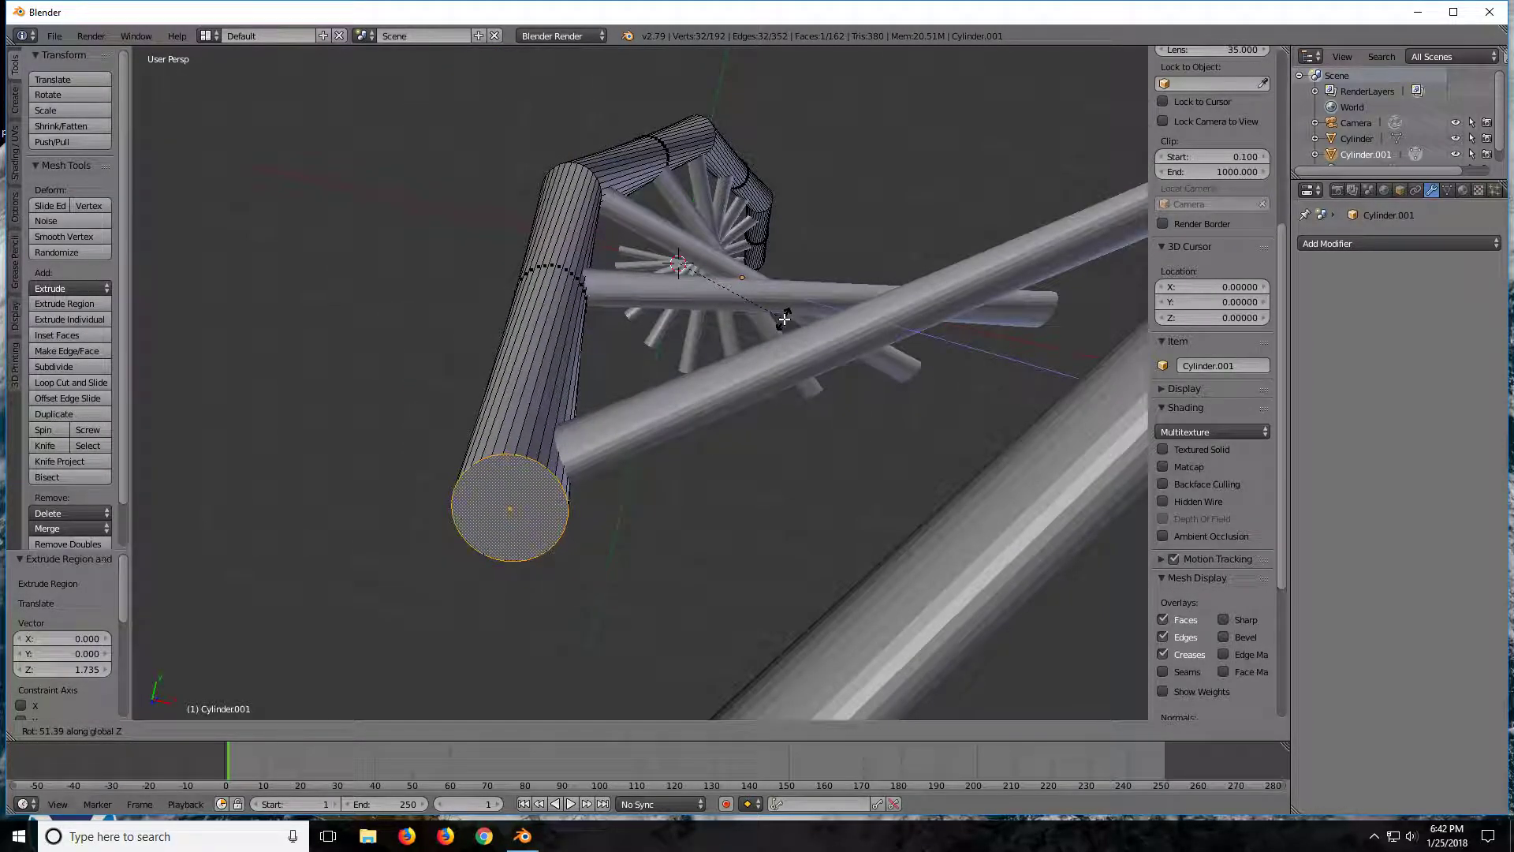
{"action": "left_click", "coordinate": [783, 319]}
{"action": "middle_click_drag", "start_coordinate": [736, 353], "coordinate": [734, 359]}
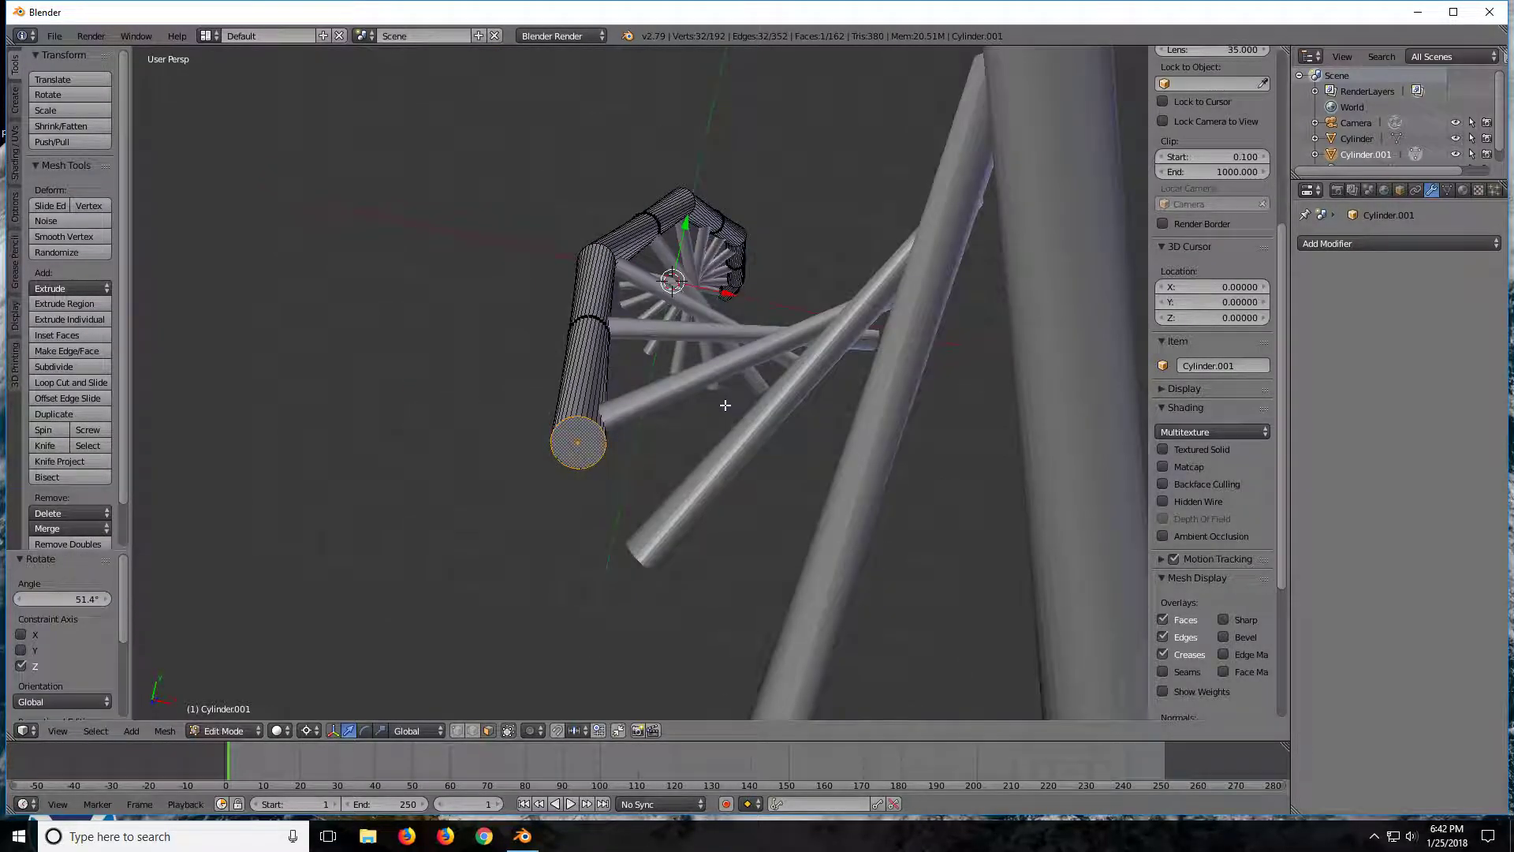
- Extrude the end face along Z and swing it around the vertical axis
{"action": "key", "text": "e"}
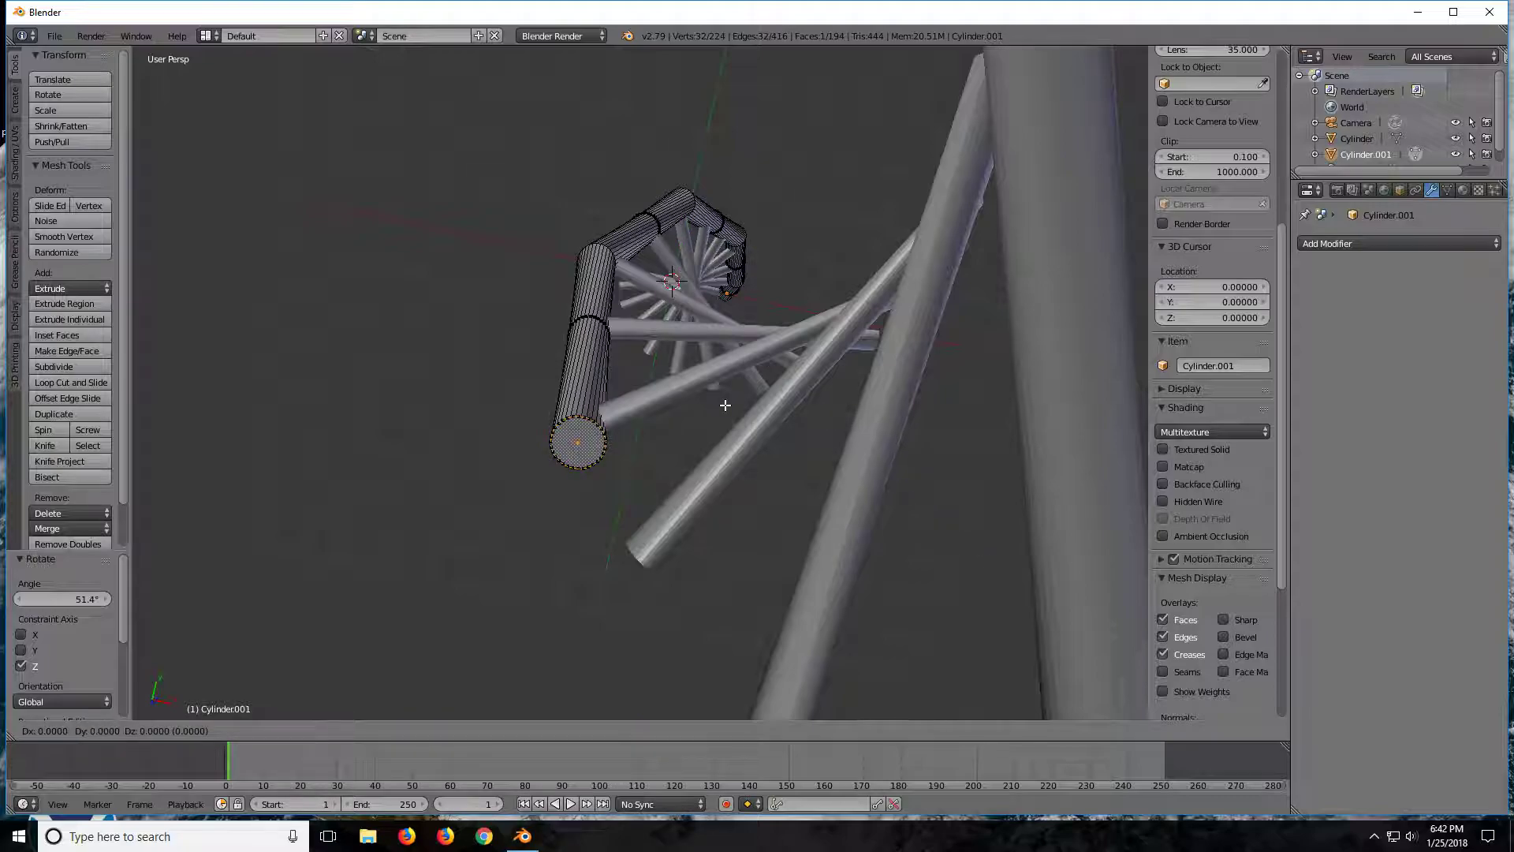
{"action": "key", "text": "z"}
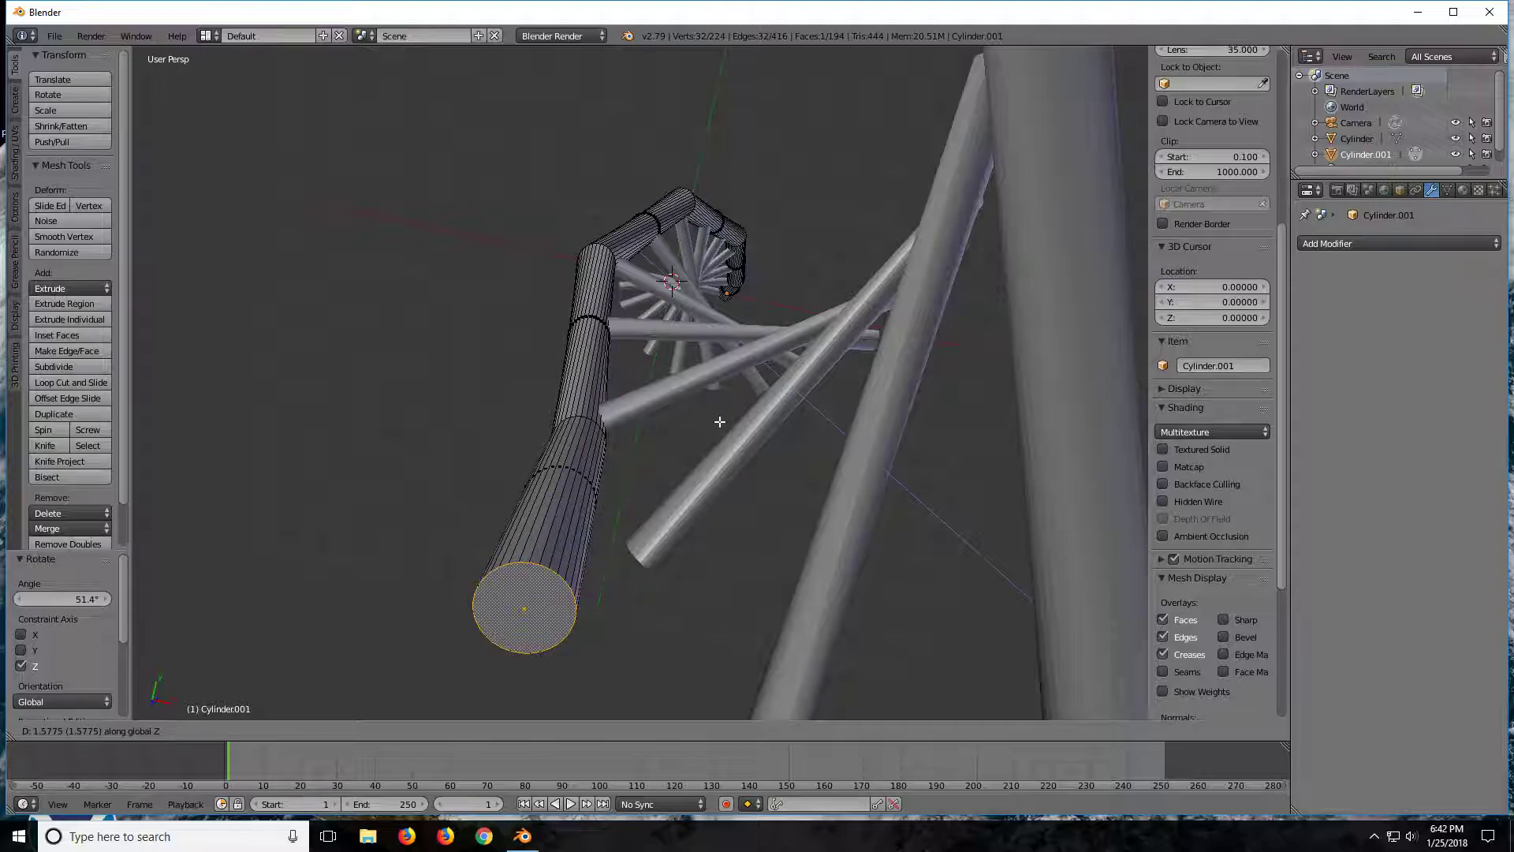
{"action": "left_click", "coordinate": [723, 423]}
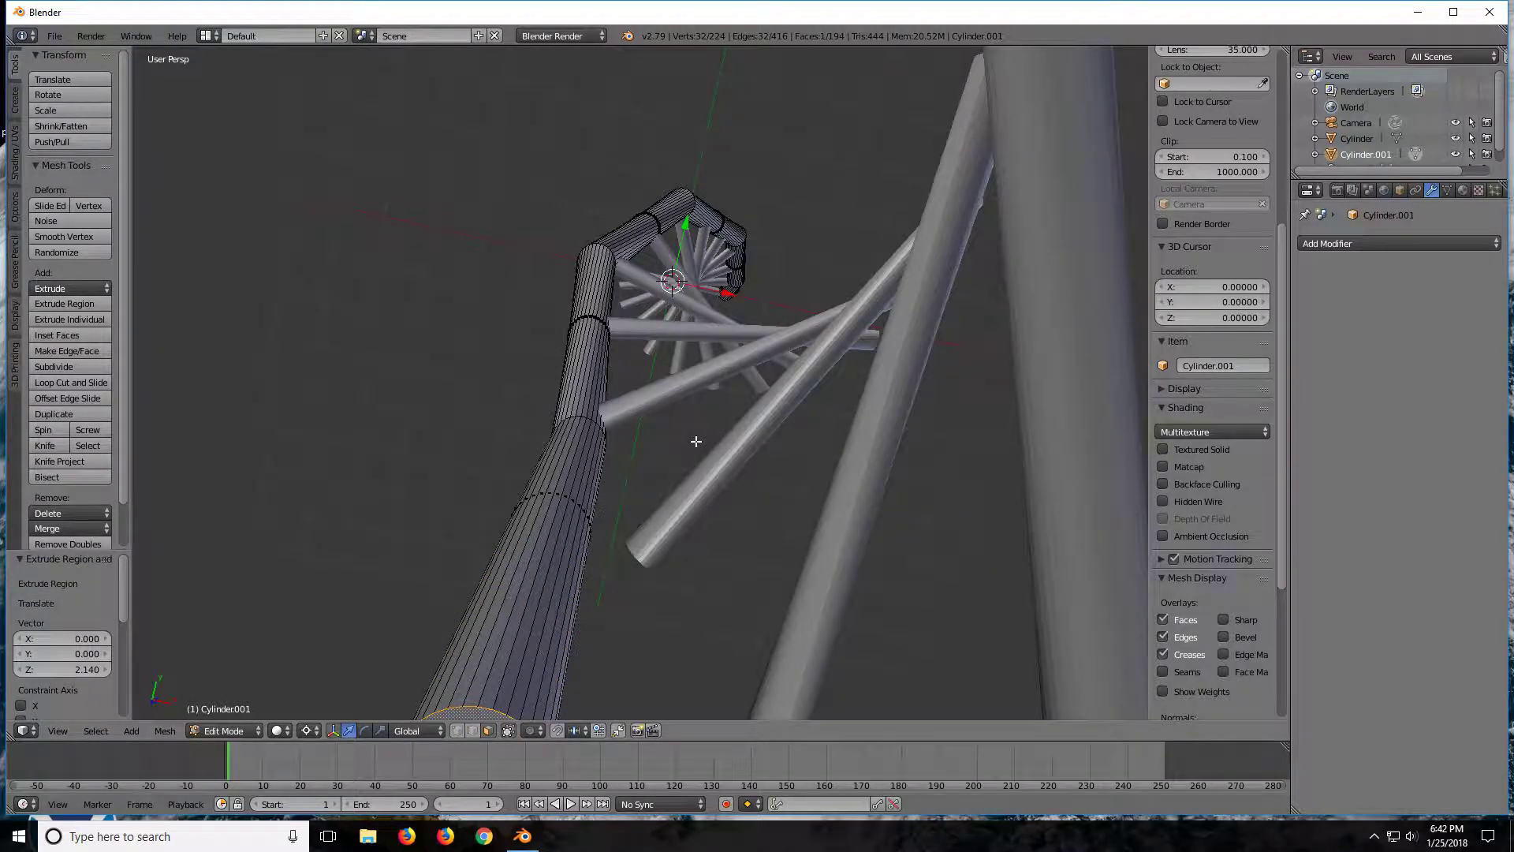
{"action": "middle_click_drag", "start_coordinate": [691, 463], "coordinate": [691, 453]}
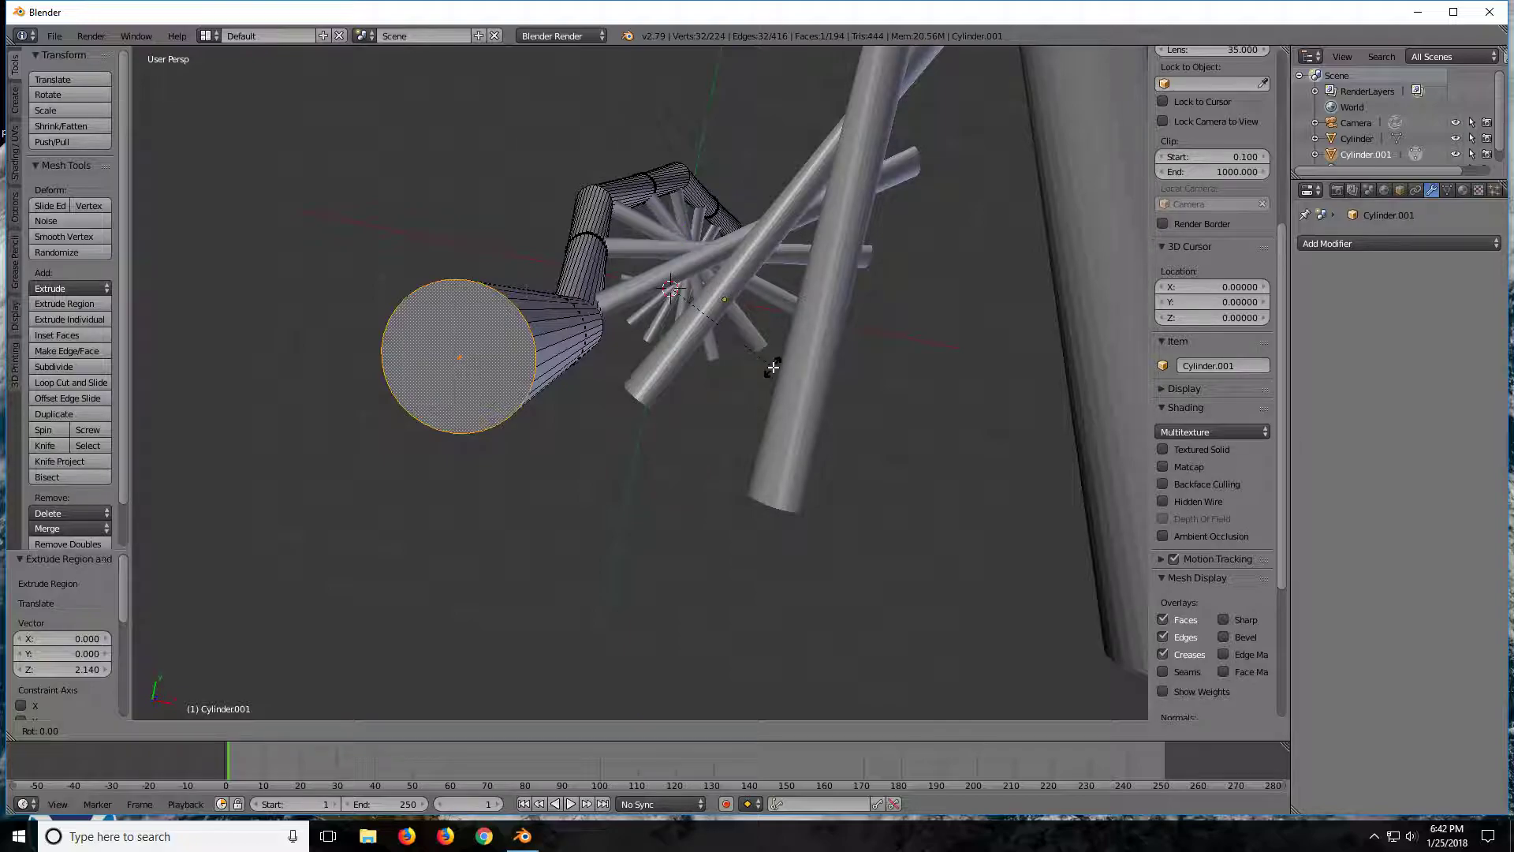
{"action": "key", "text": "r"}
{"action": "key", "text": "z"}
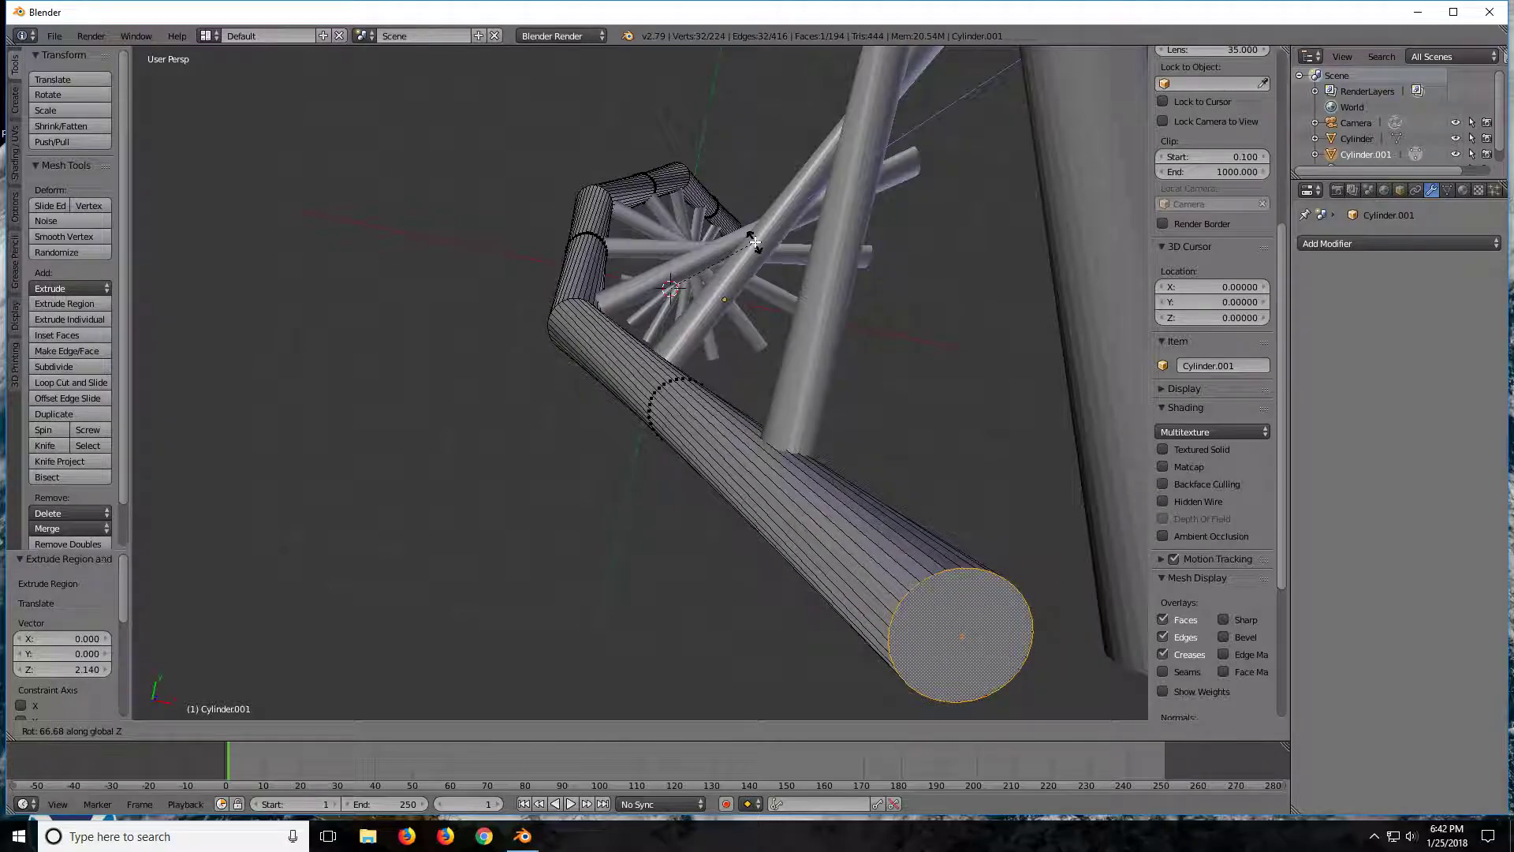
{"action": "left_click", "coordinate": [755, 242]}
{"action": "middle_click_drag", "start_coordinate": [754, 242], "coordinate": [723, 311]}
{"action": "mouse_move", "coordinate": [811, 361]}
{"action": "middle_mouse_down"}
{"action": "mouse_move", "coordinate": [801, 375]}
{"action": "mouse_move", "coordinate": [780, 355]}
{"action": "mouse_move", "coordinate": [712, 366]}
{"action": "middle_mouse_up"}
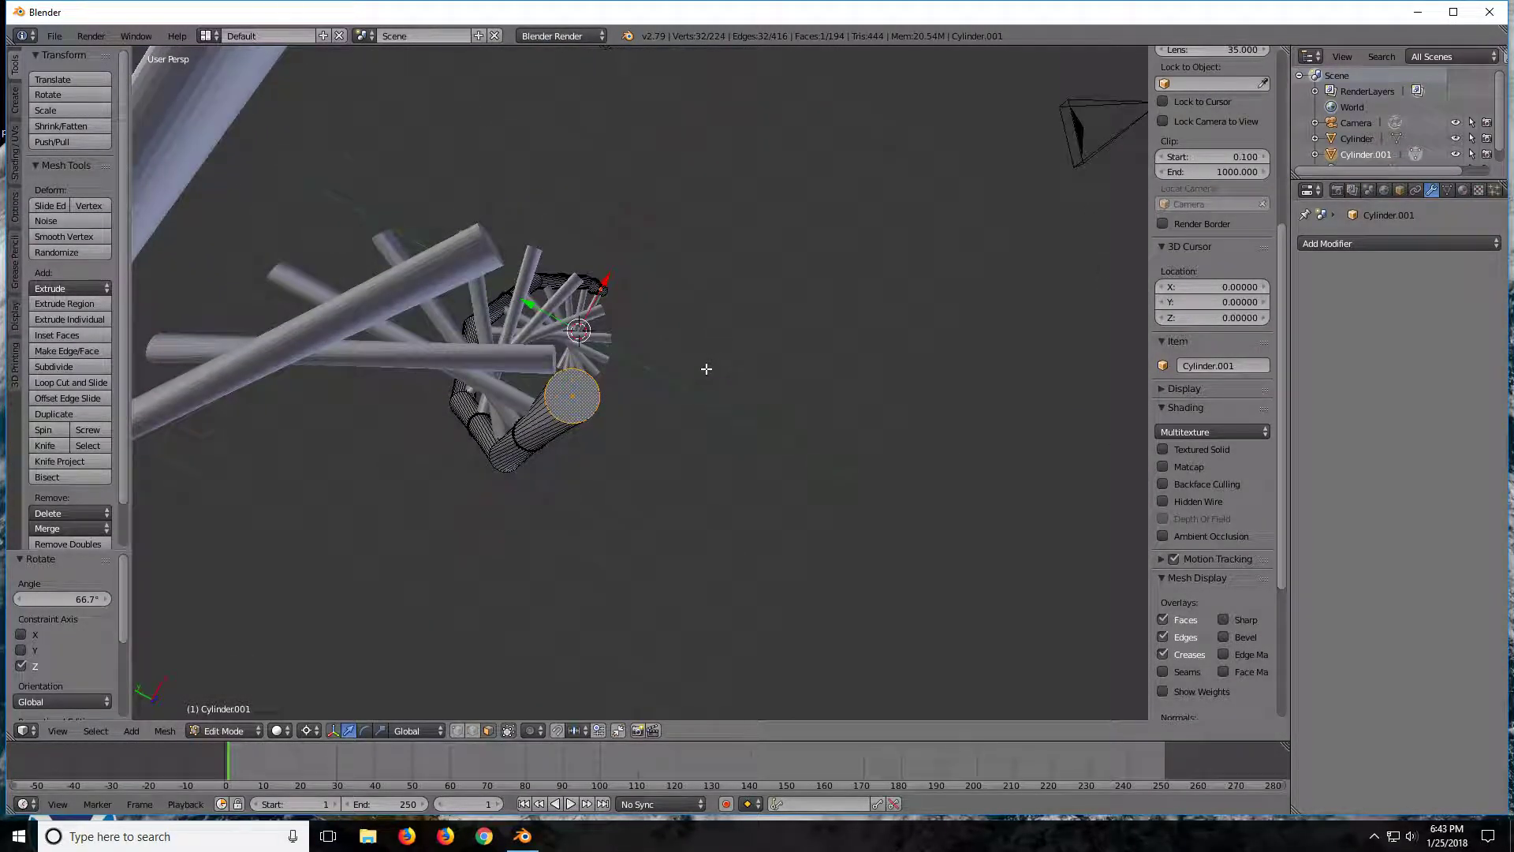
- Add another extruded section rotated about Z, then view the coil from above
{"action": "key", "text": "e"}
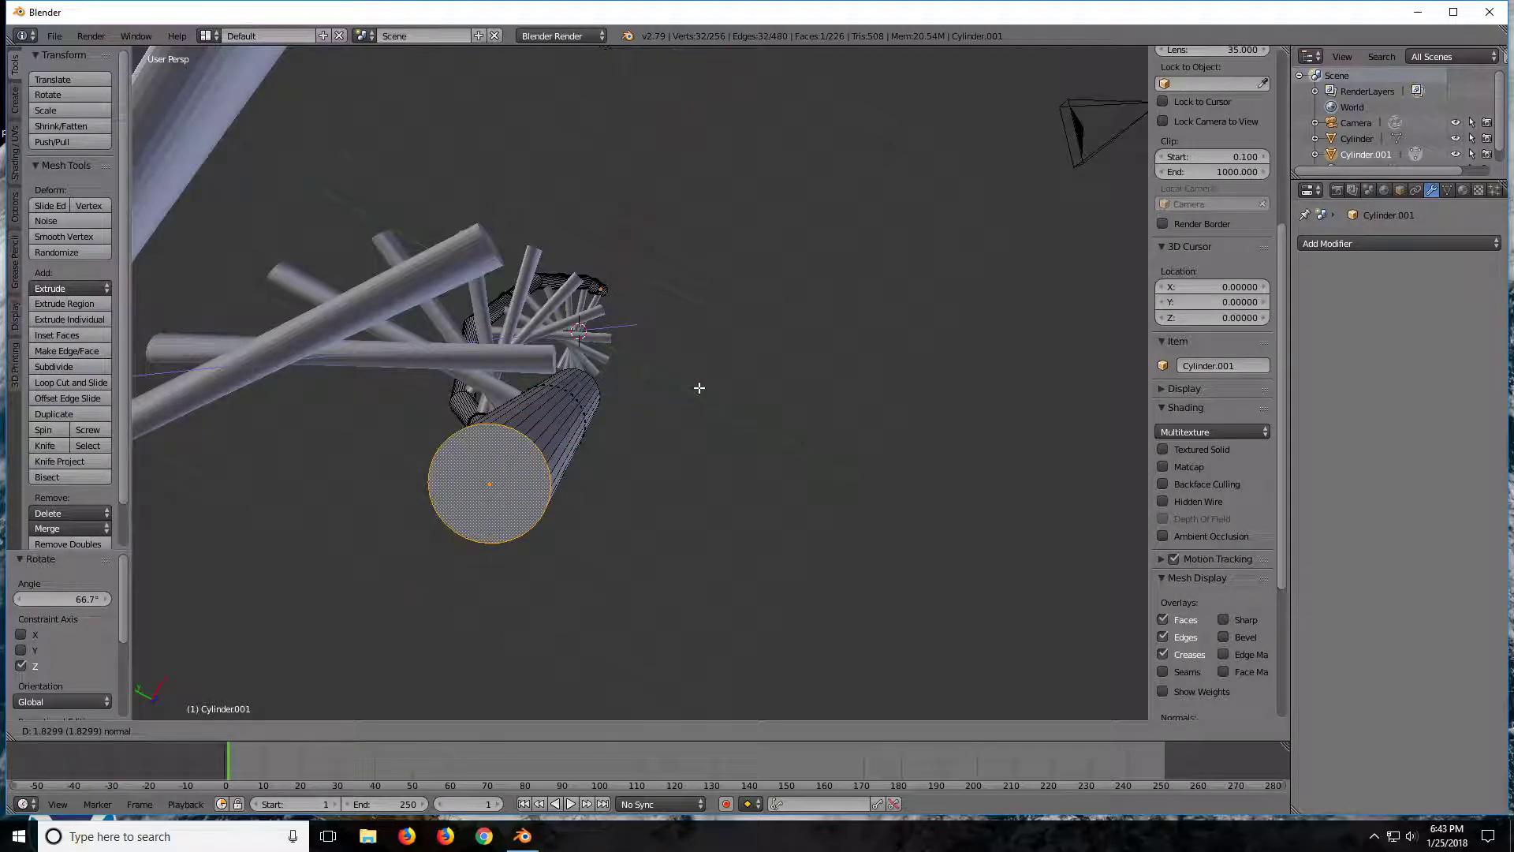
{"action": "left_click", "coordinate": [698, 390]}
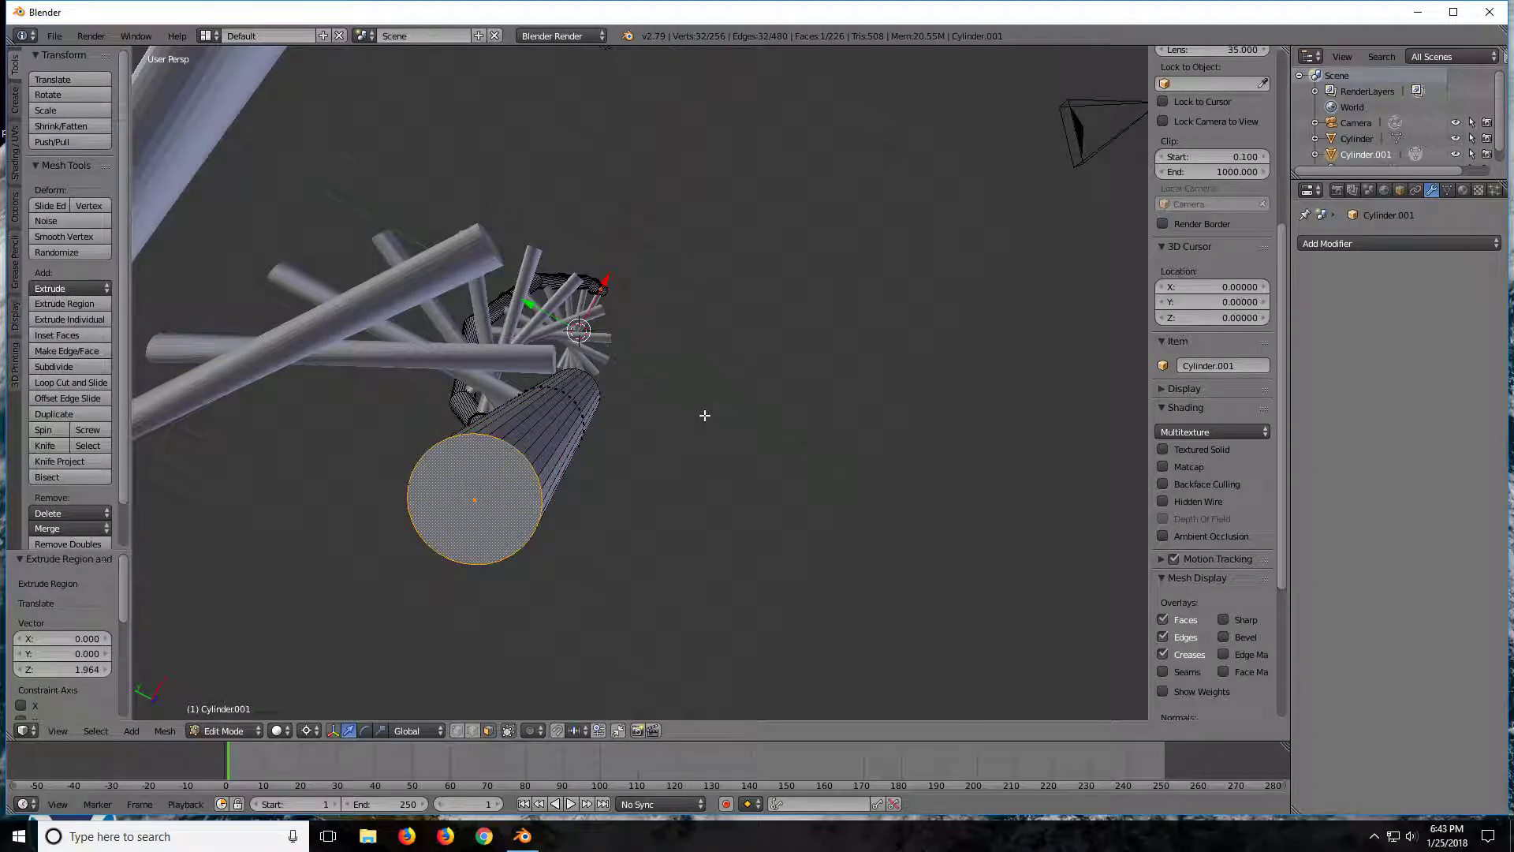
{"action": "key", "text": "r"}
{"action": "key", "text": "z"}
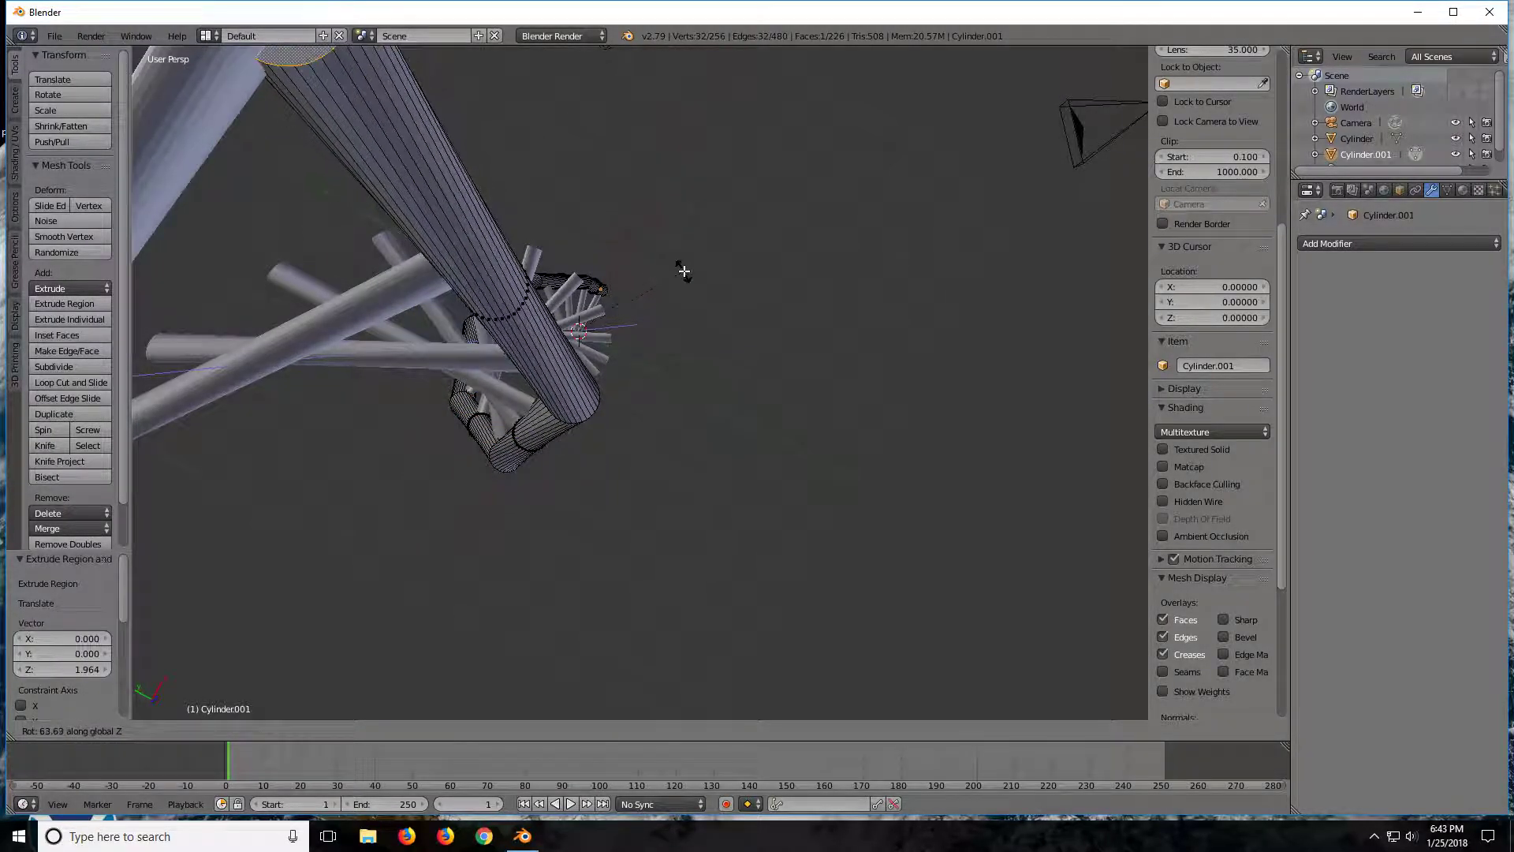
{"action": "left_click", "coordinate": [683, 271]}
{"action": "key", "text": "KP_8"}
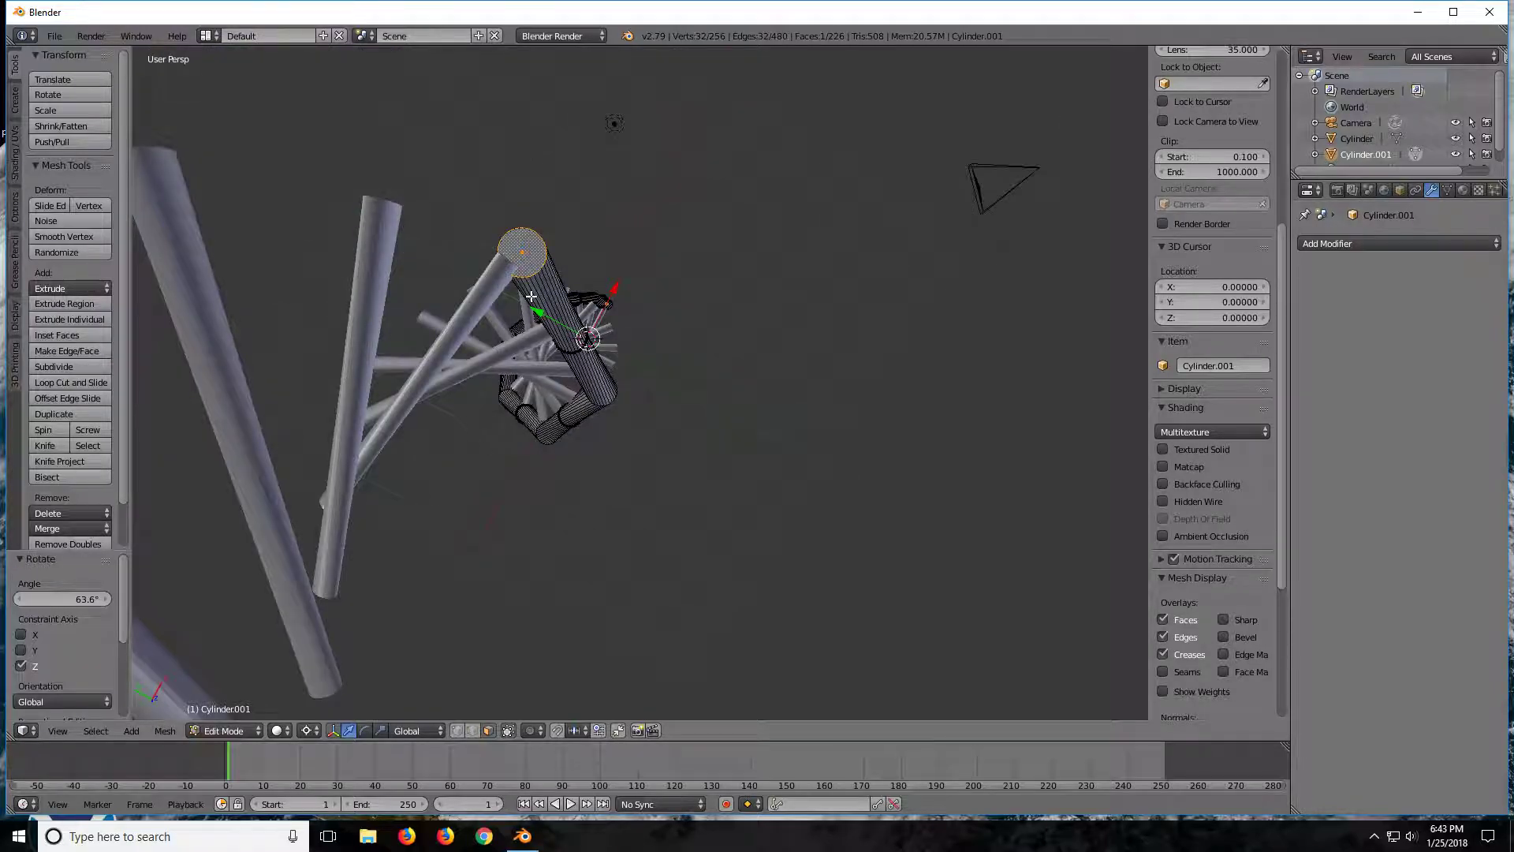
{"action": "key", "text": "KP_8"}
{"action": "key", "text": "KP_2"}
{"action": "key", "text": "KP_8"}
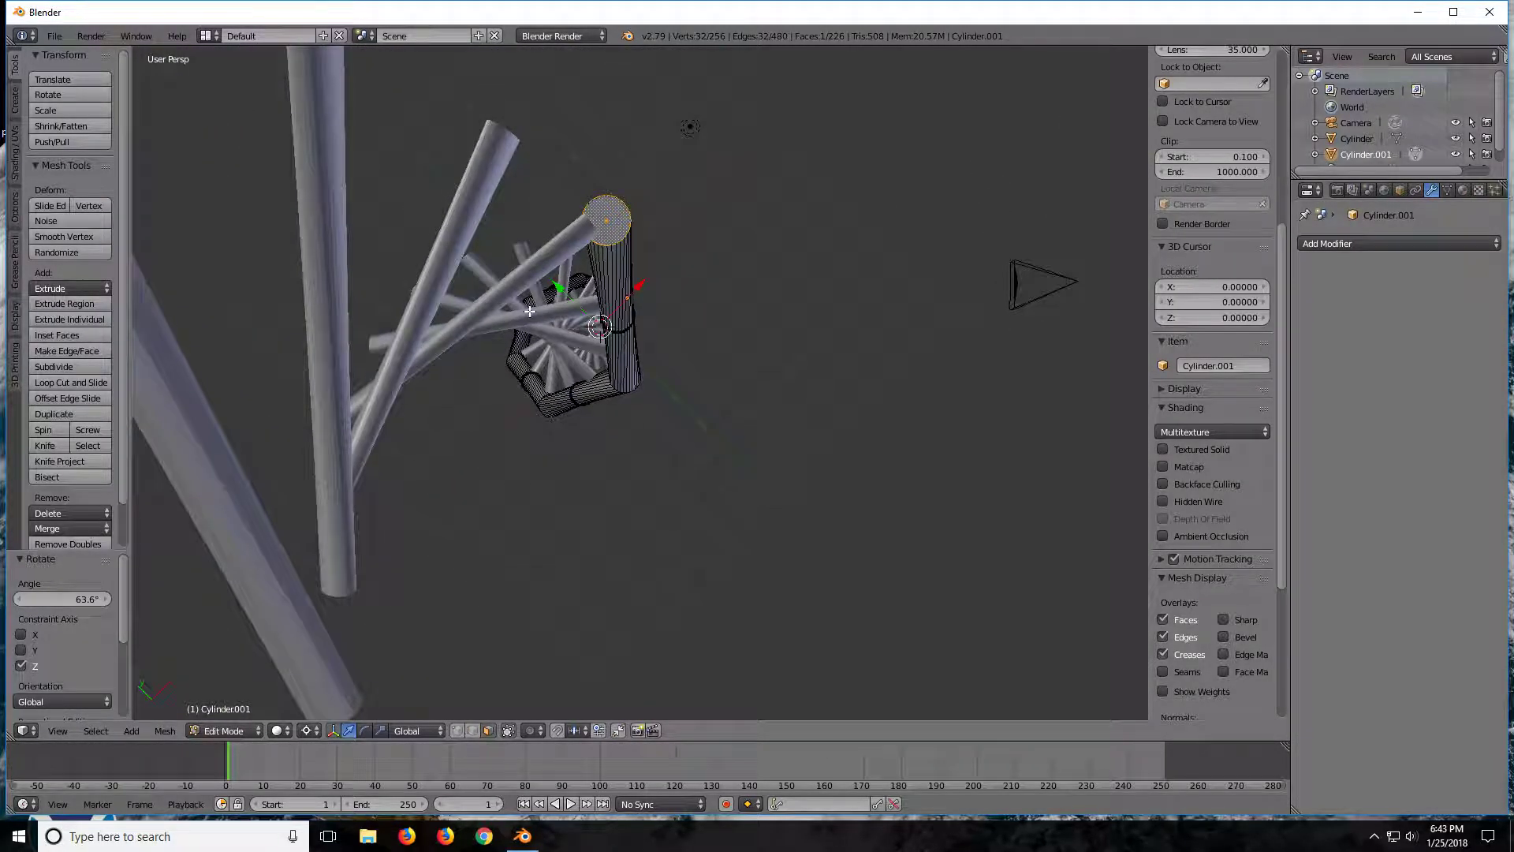
{"action": "key", "text": "KP_7"}
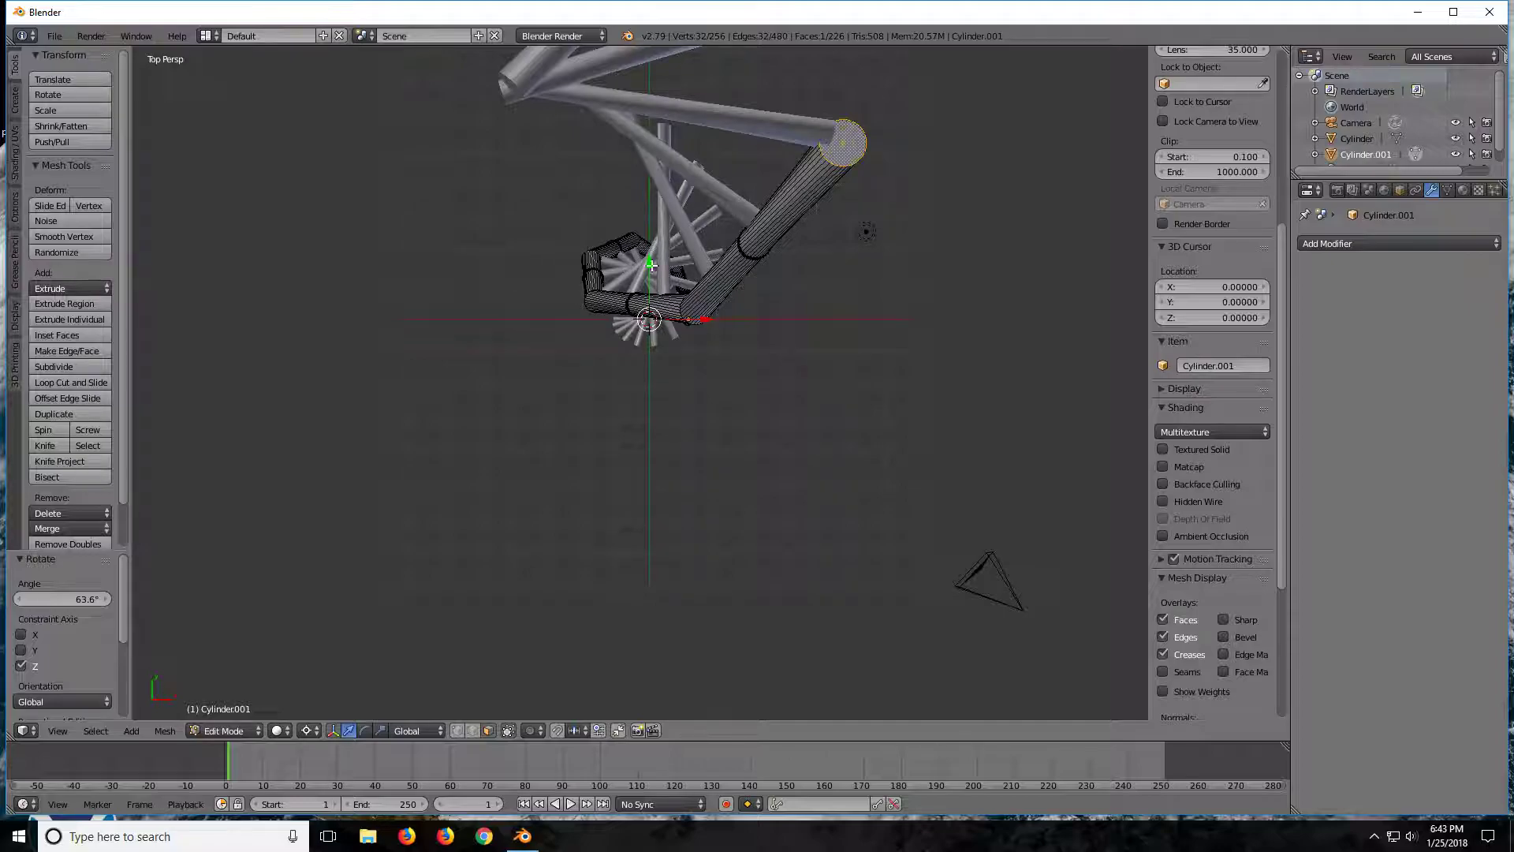
{"action": "middle_click_drag", "start_coordinate": [652, 266], "coordinate": [644, 330], "text": "shift"}
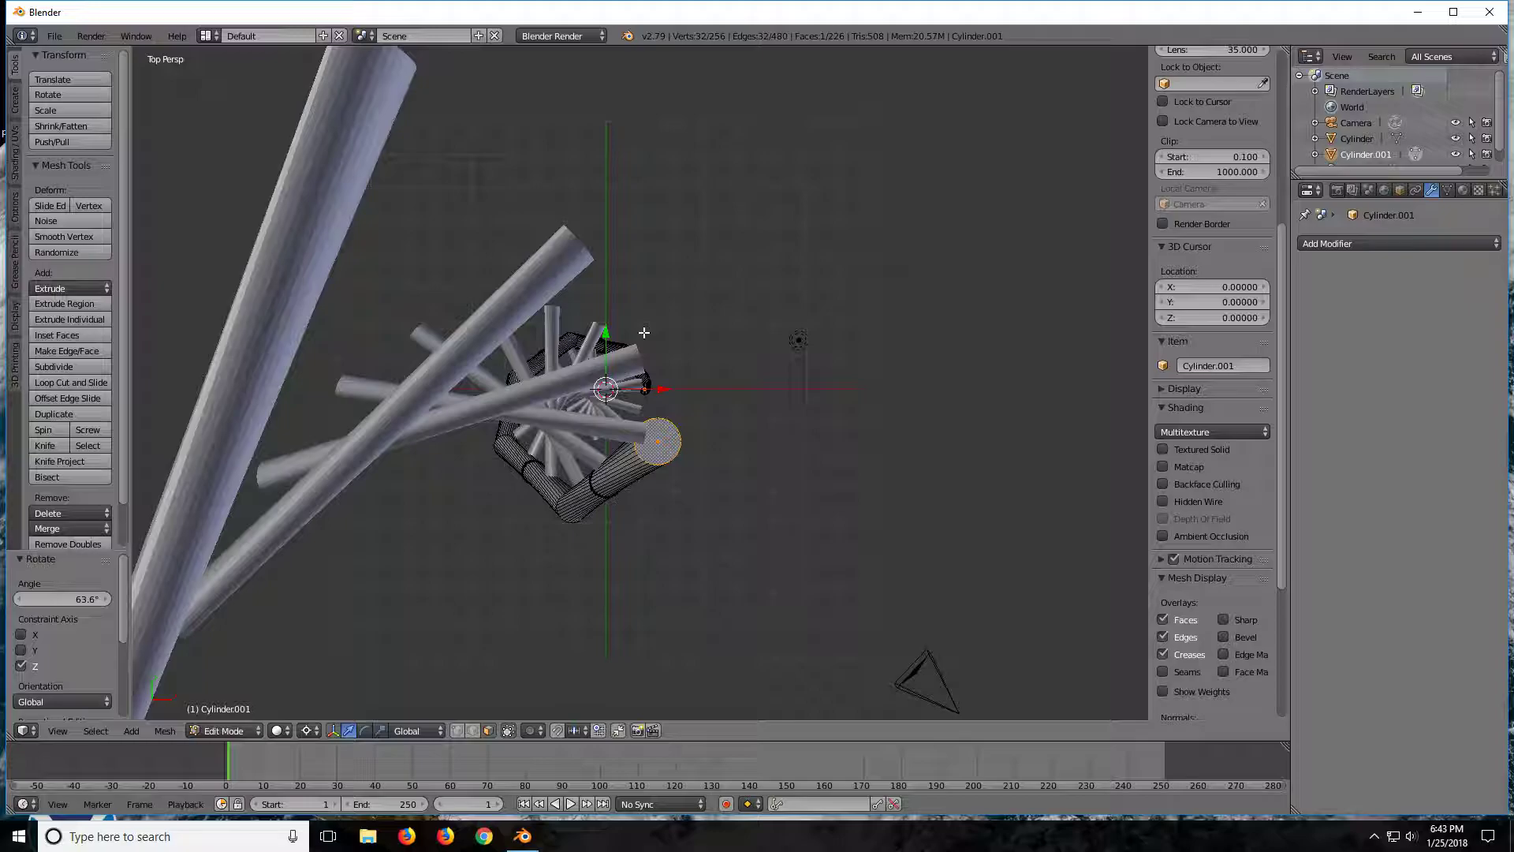
- Extrude one more tube section and switch the viewport to wireframe
{"action": "key", "text": "e"}
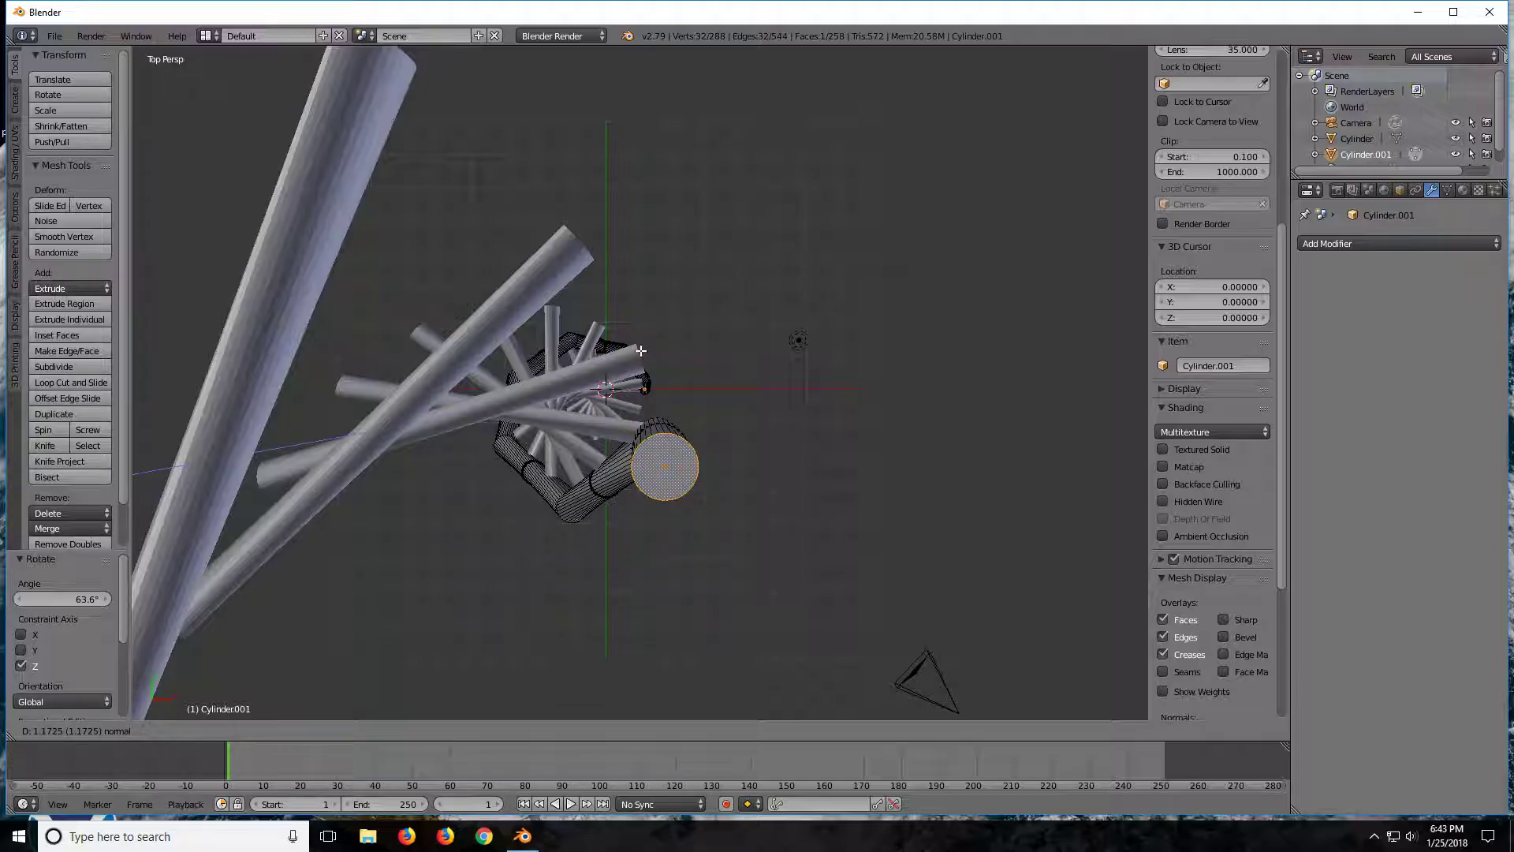
{"action": "left_click", "coordinate": [640, 356]}
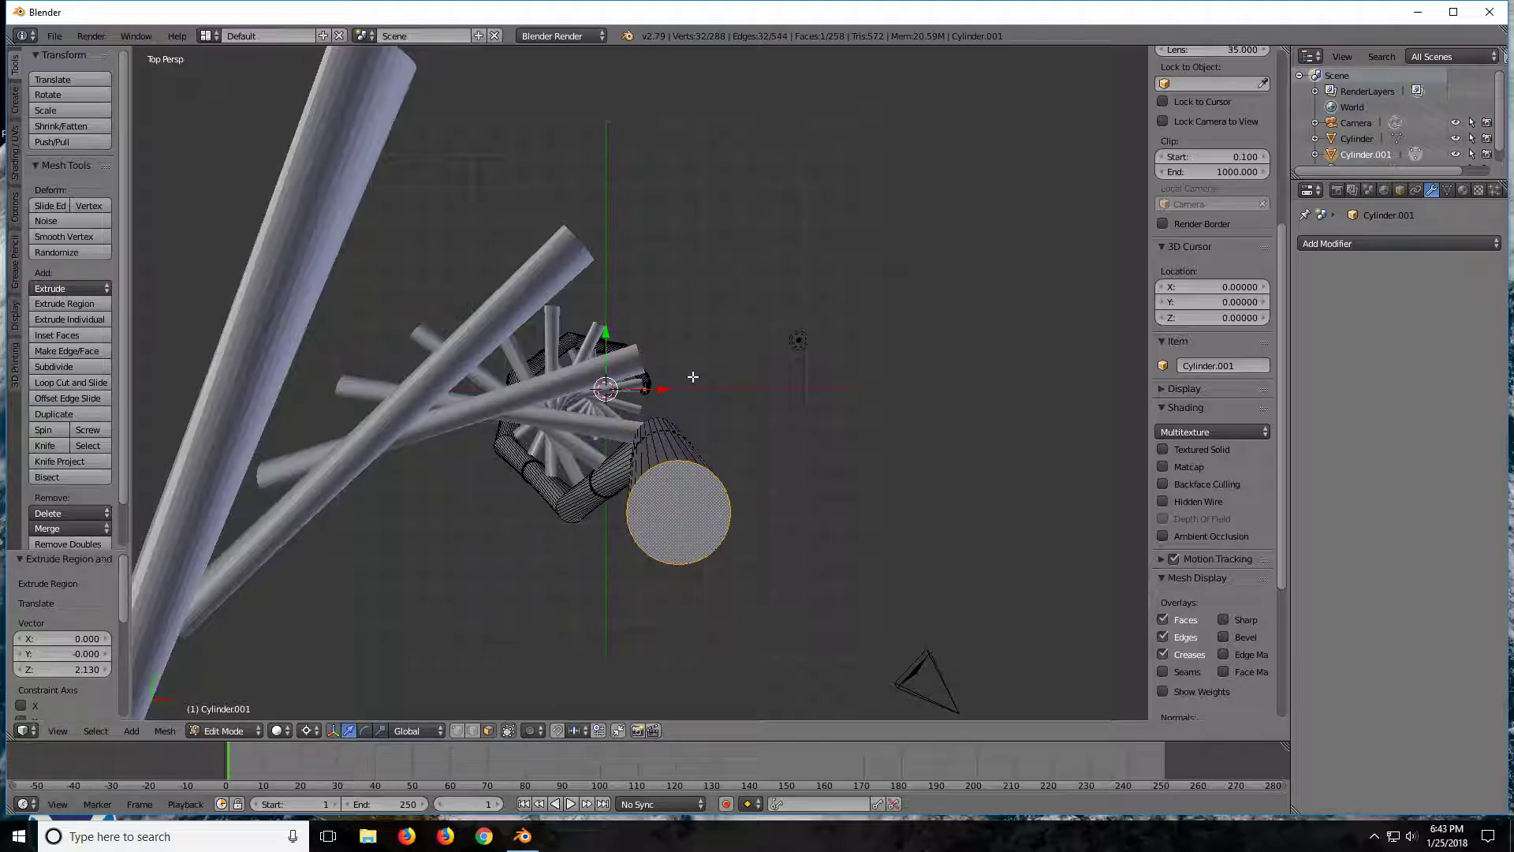
{"action": "key", "text": "t"}
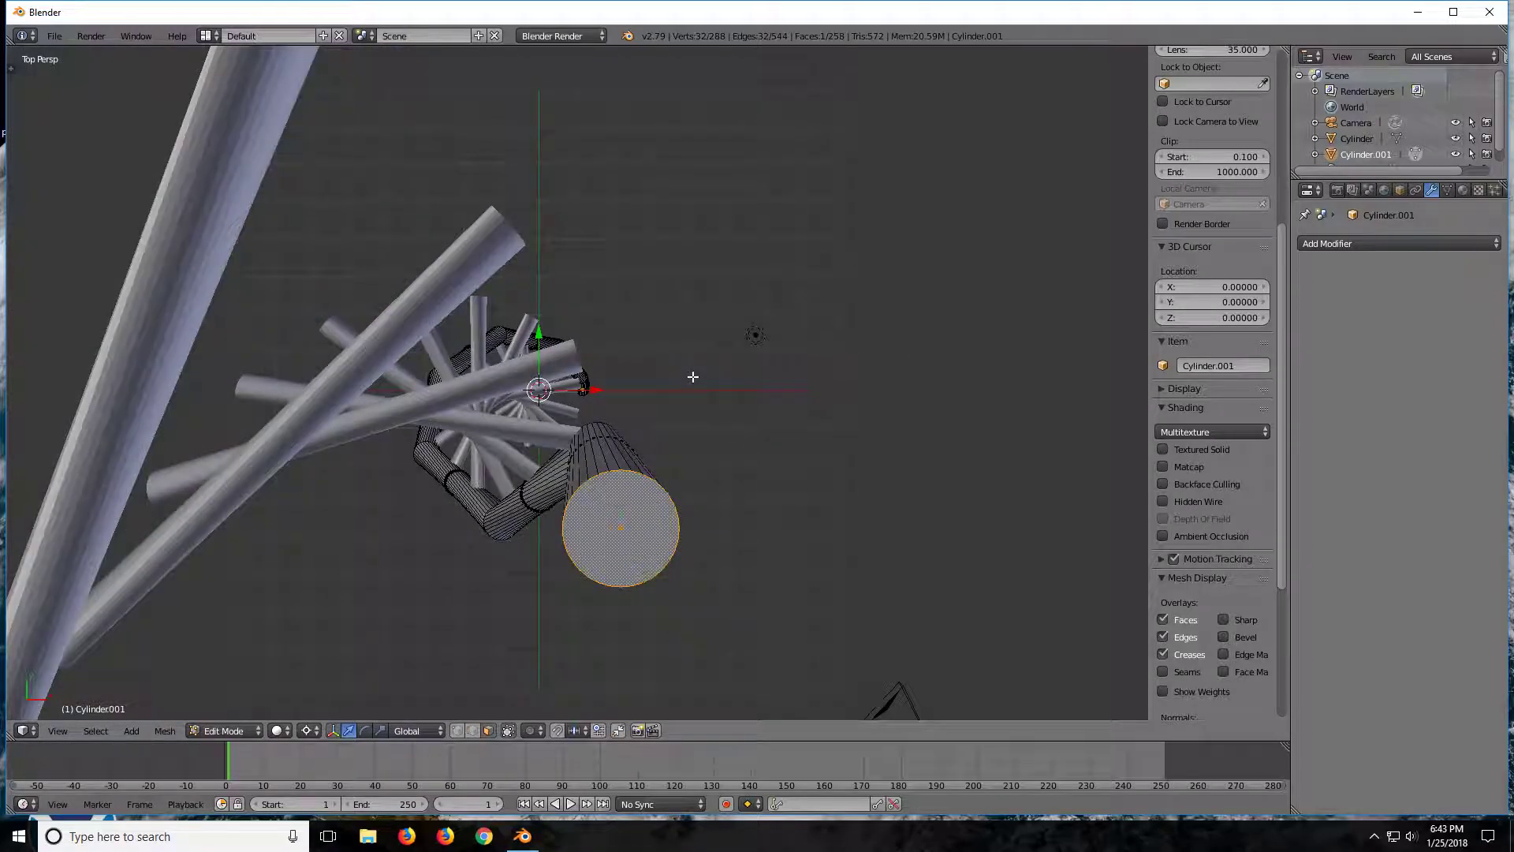
{"action": "key", "text": "z"}
{"action": "key", "text": "z"}
{"action": "key", "text": "t"}
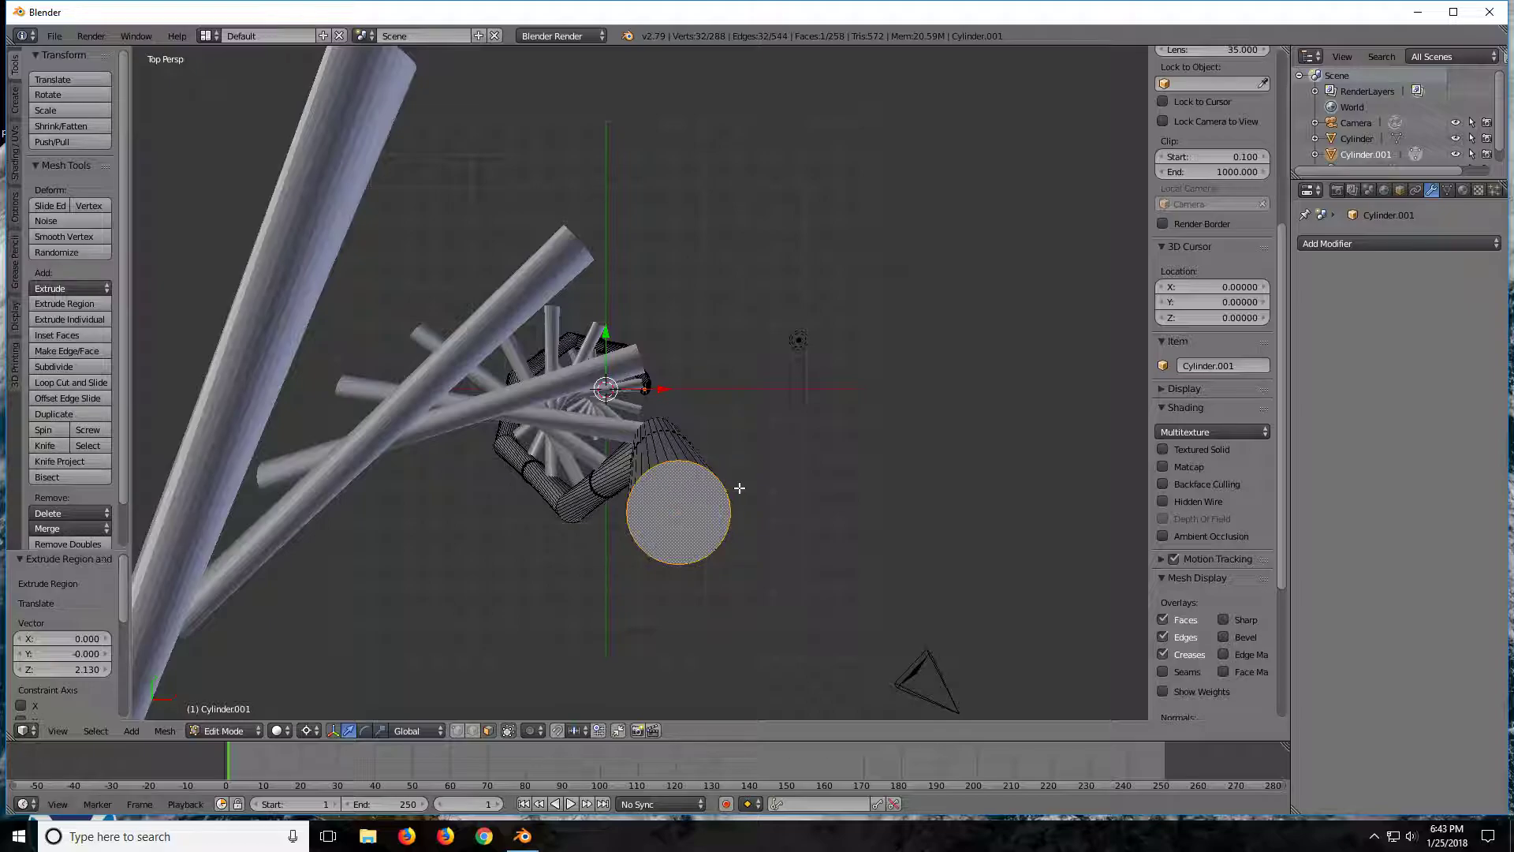
{"action": "key", "text": "r"}
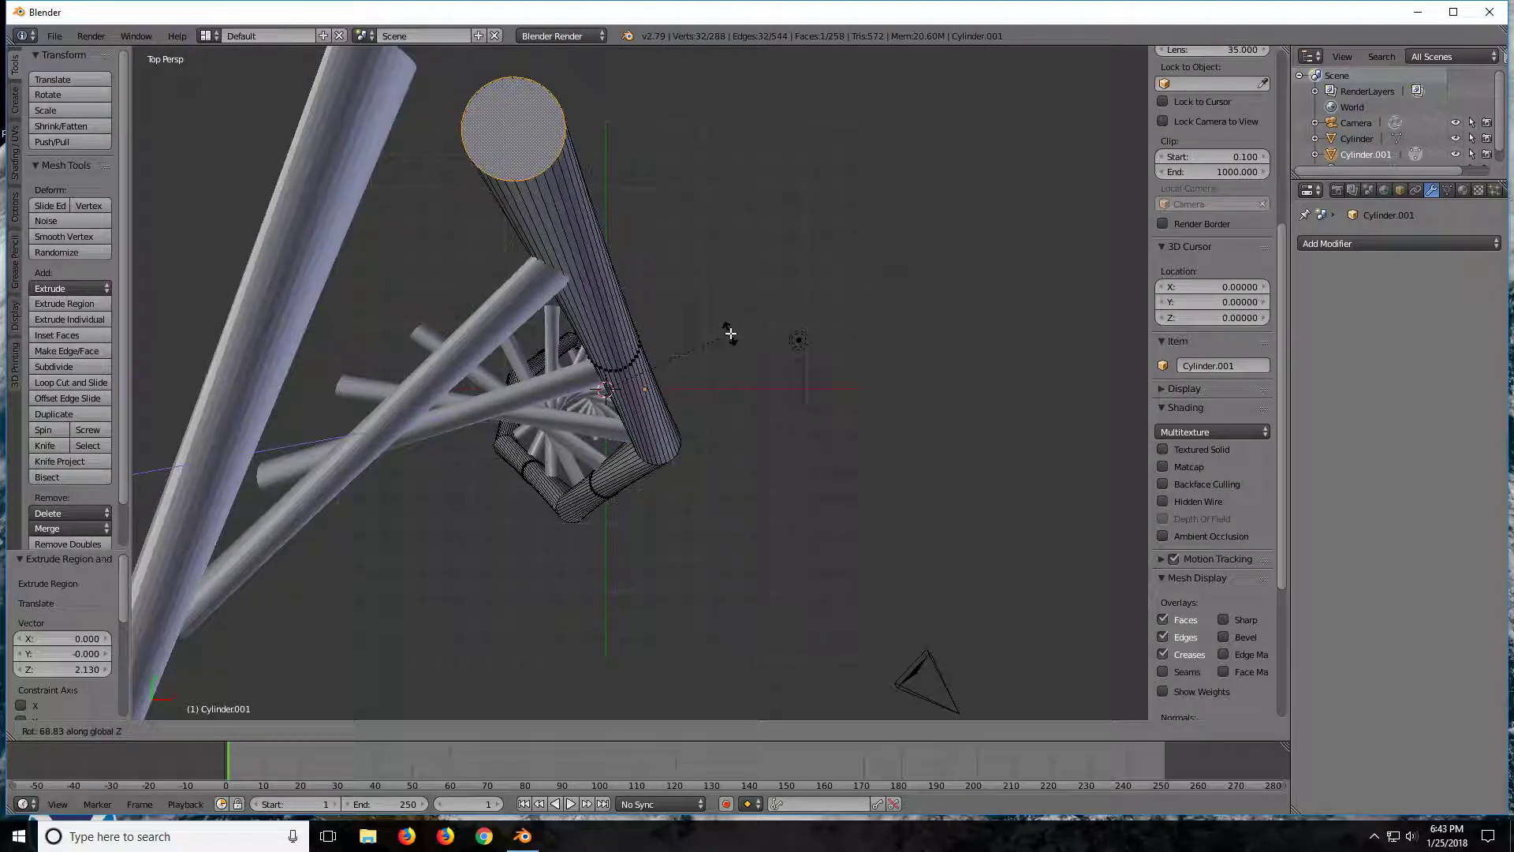
{"action": "key", "text": "Escape"}
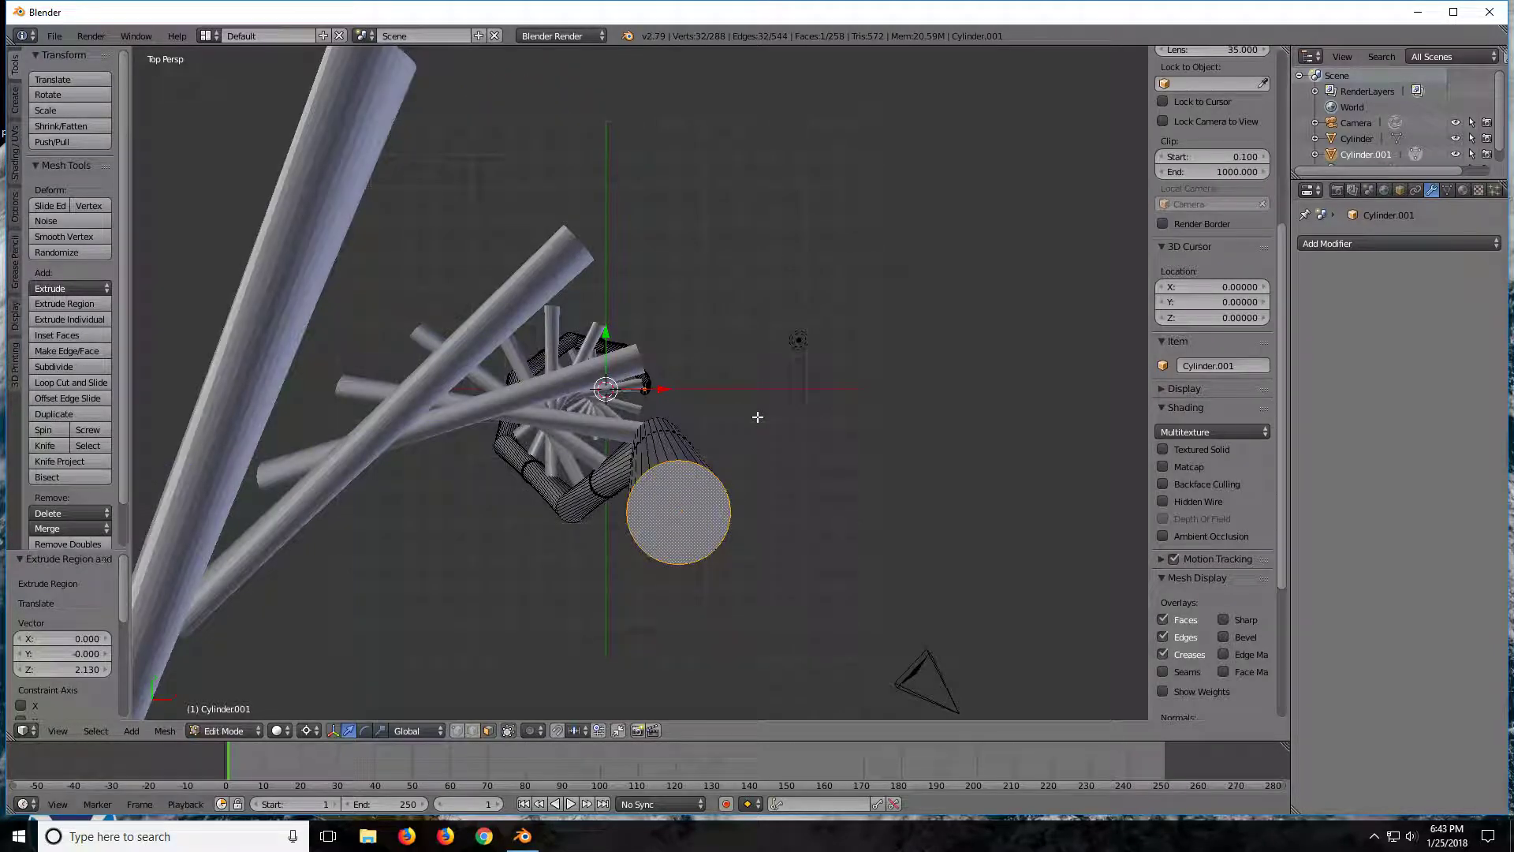
- Lower the end face 0.375 on Z and turn it 57.2° about Z
{"action": "key", "text": "g"}
{"action": "key", "text": "z"}
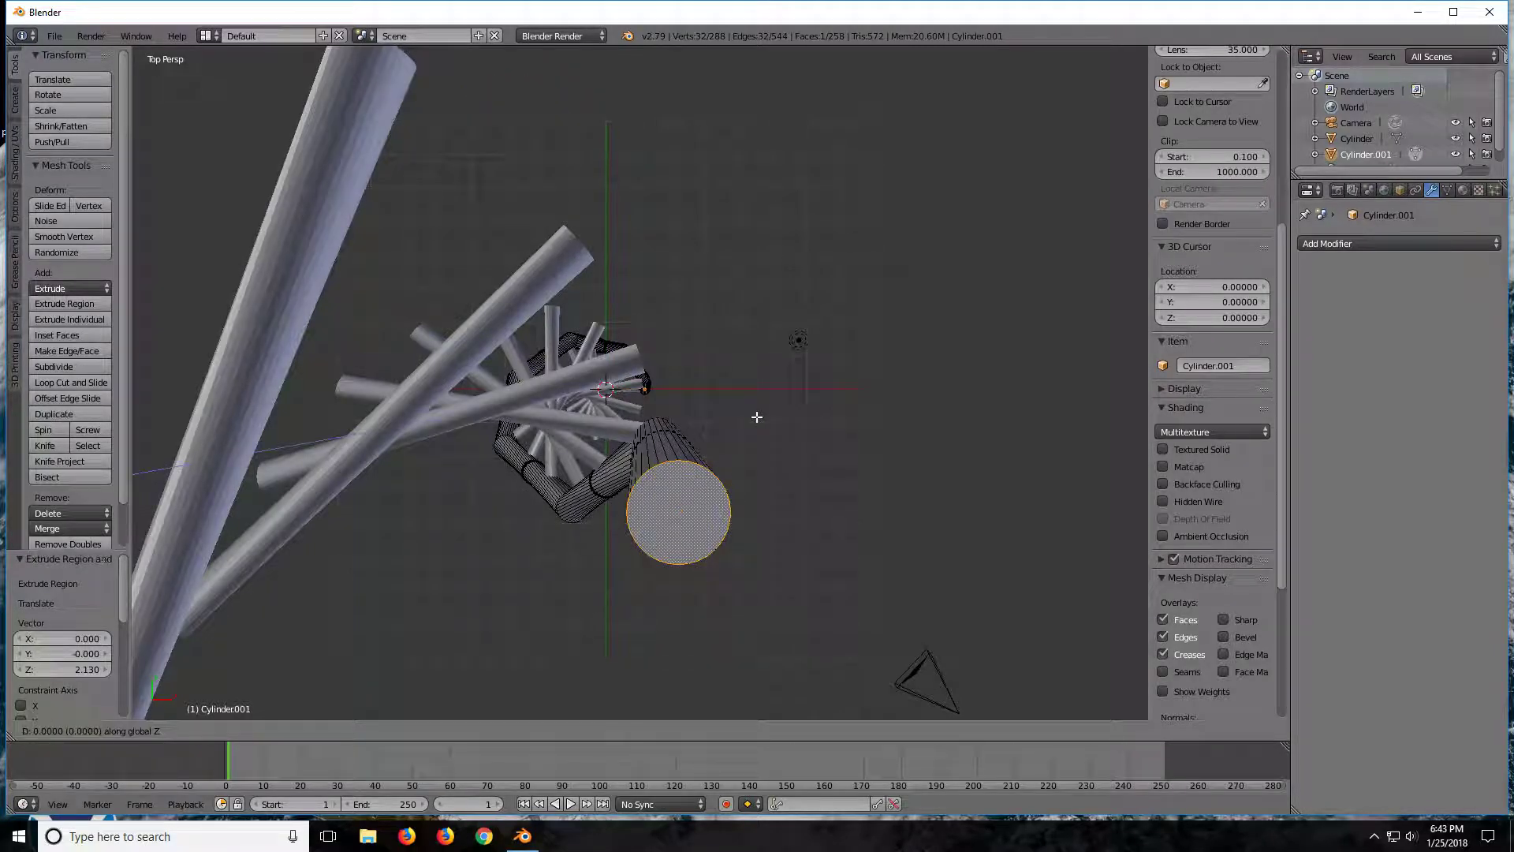
{"action": "left_click", "coordinate": [757, 406]}
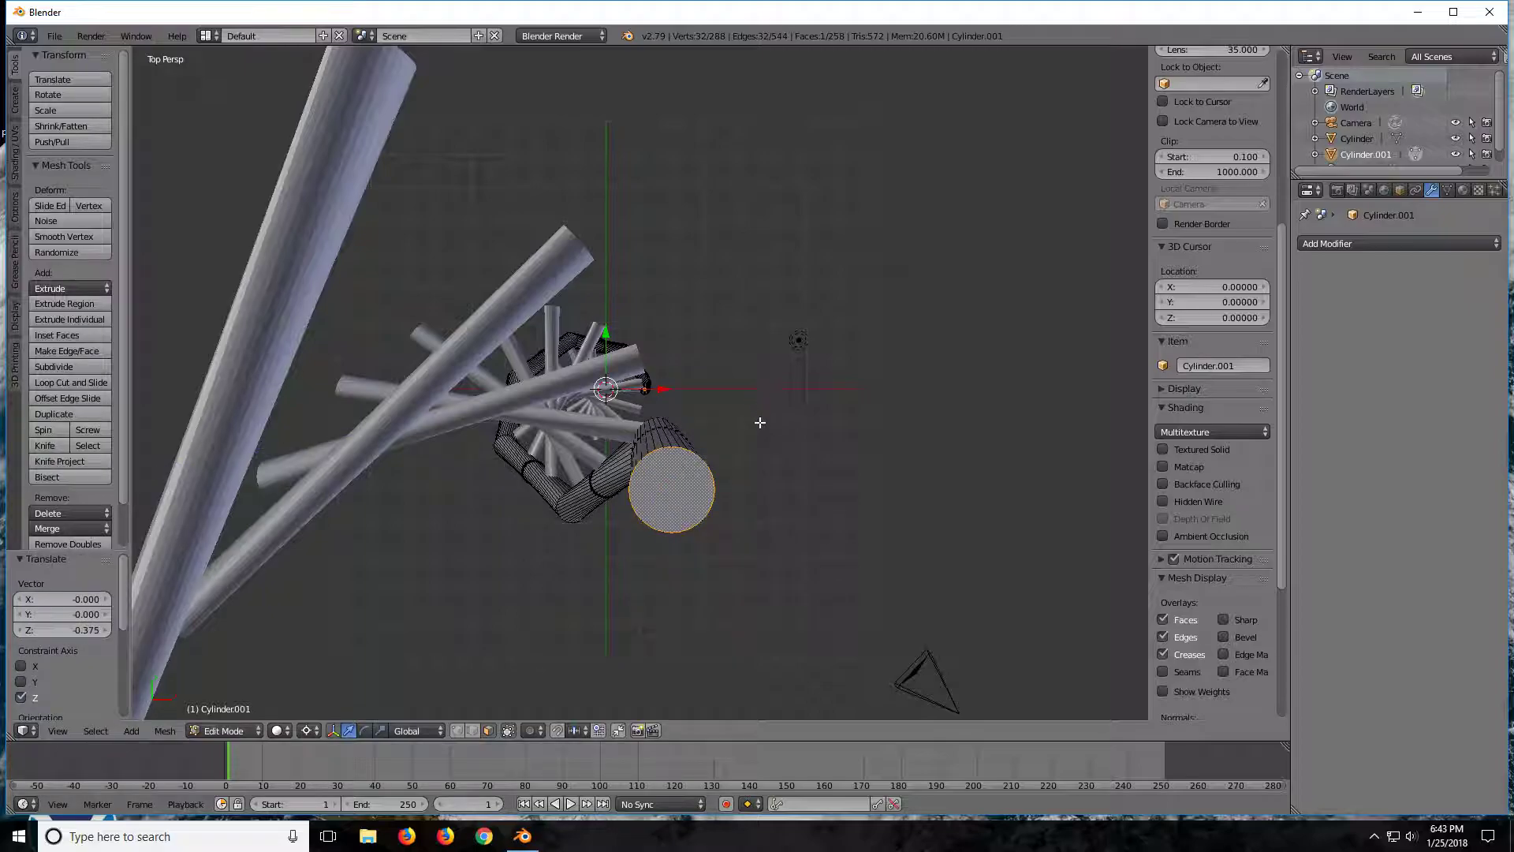
{"action": "key", "text": "r"}
{"action": "key", "text": "z"}
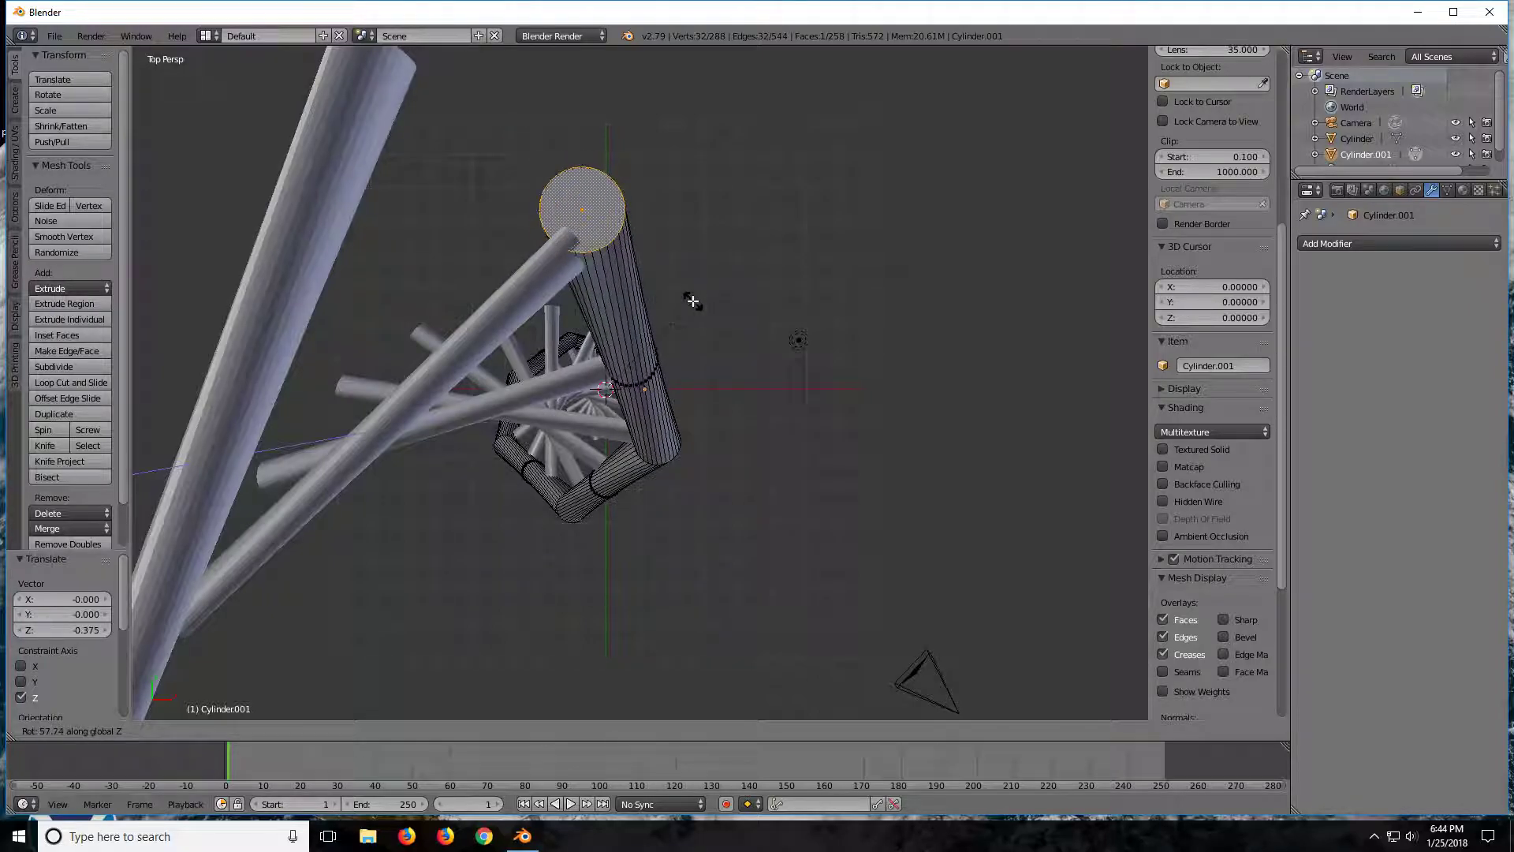
{"action": "left_click", "coordinate": [692, 303]}
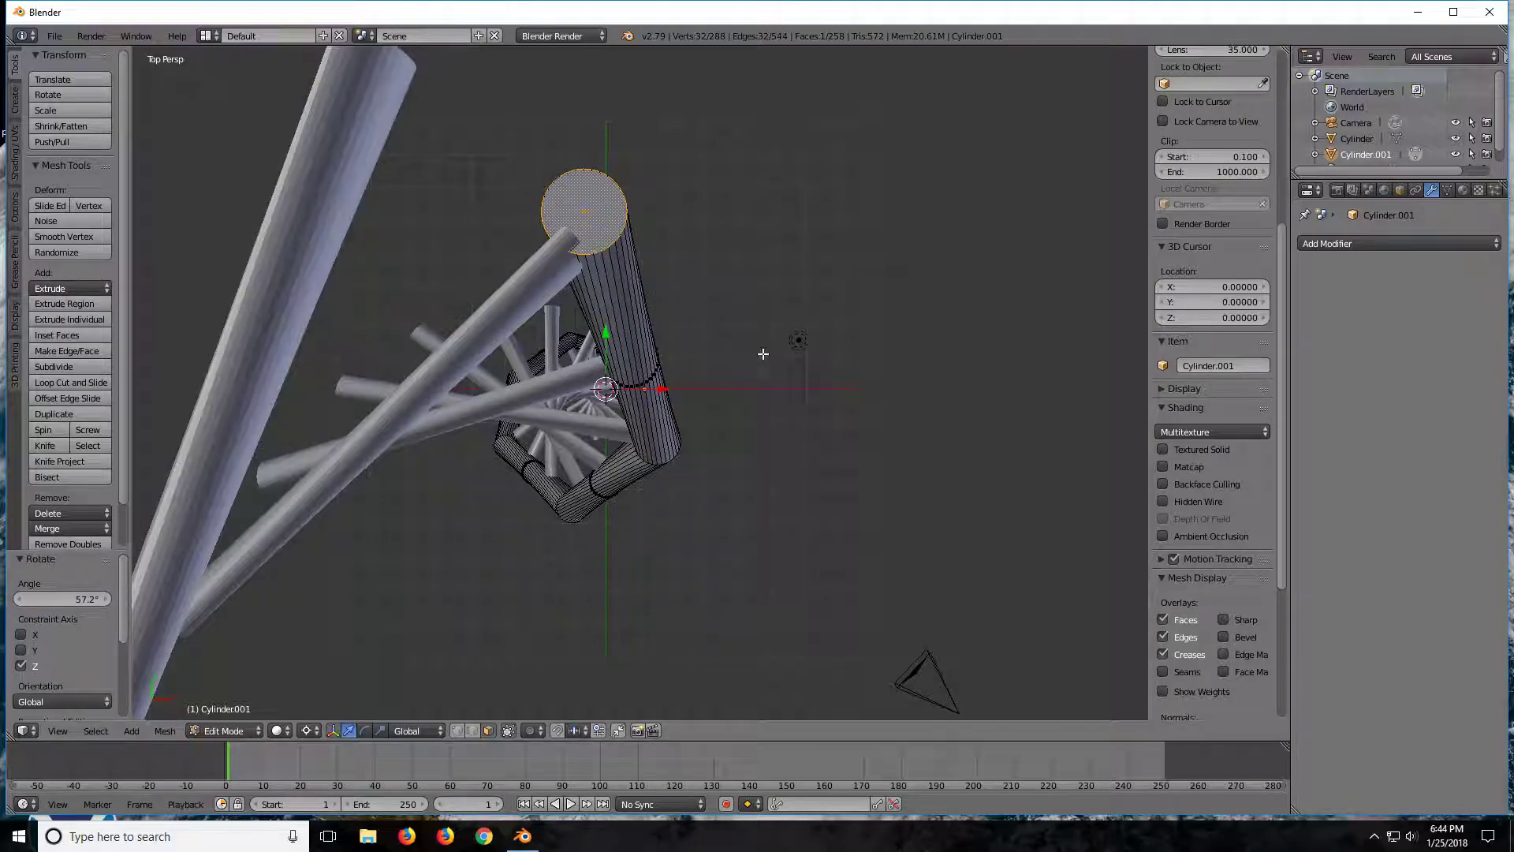
{"action": "mouse_move", "coordinate": [763, 345]}
{"action": "middle_mouse_down"}
{"action": "mouse_move", "coordinate": [610, 335]}
{"action": "mouse_move", "coordinate": [547, 378]}
{"action": "mouse_move", "coordinate": [496, 367]}
{"action": "mouse_move", "coordinate": [754, 304]}
{"action": "mouse_move", "coordinate": [915, 298]}
{"action": "mouse_move", "coordinate": [1014, 311]}
{"action": "mouse_move", "coordinate": [980, 362]}
{"action": "middle_mouse_up"}
{"action": "scroll", "coordinate": [915, 380], "scroll_direction": "up", "scroll_amount": 5}
{"action": "scroll", "coordinate": [915, 381], "scroll_direction": "down", "scroll_amount": 3}
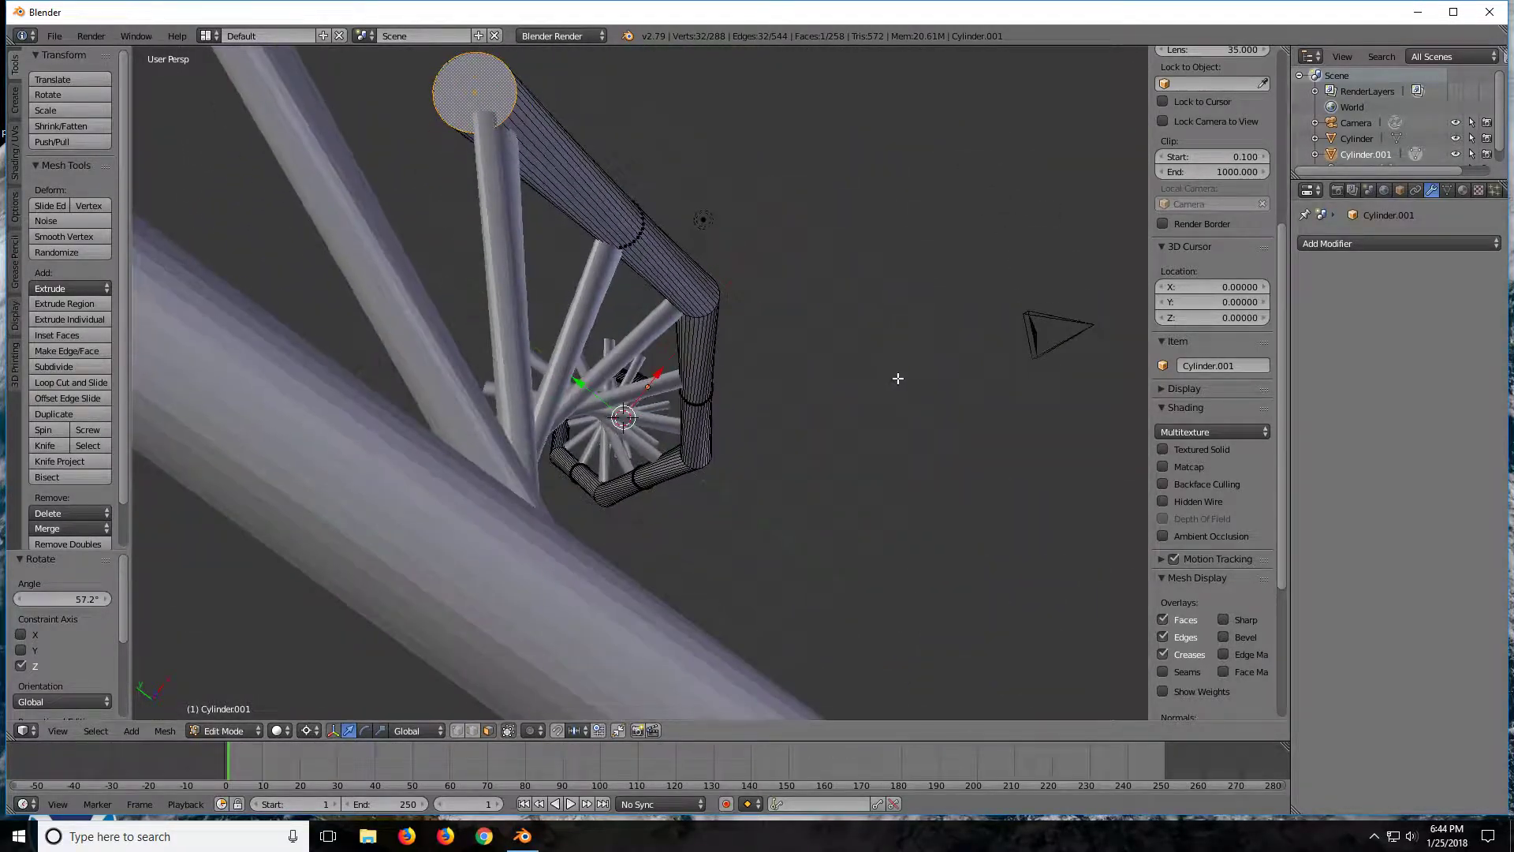
{"action": "scroll", "coordinate": [895, 378], "scroll_direction": "down", "scroll_amount": 2}
{"action": "middle_click_drag", "start_coordinate": [817, 399], "coordinate": [803, 391]}
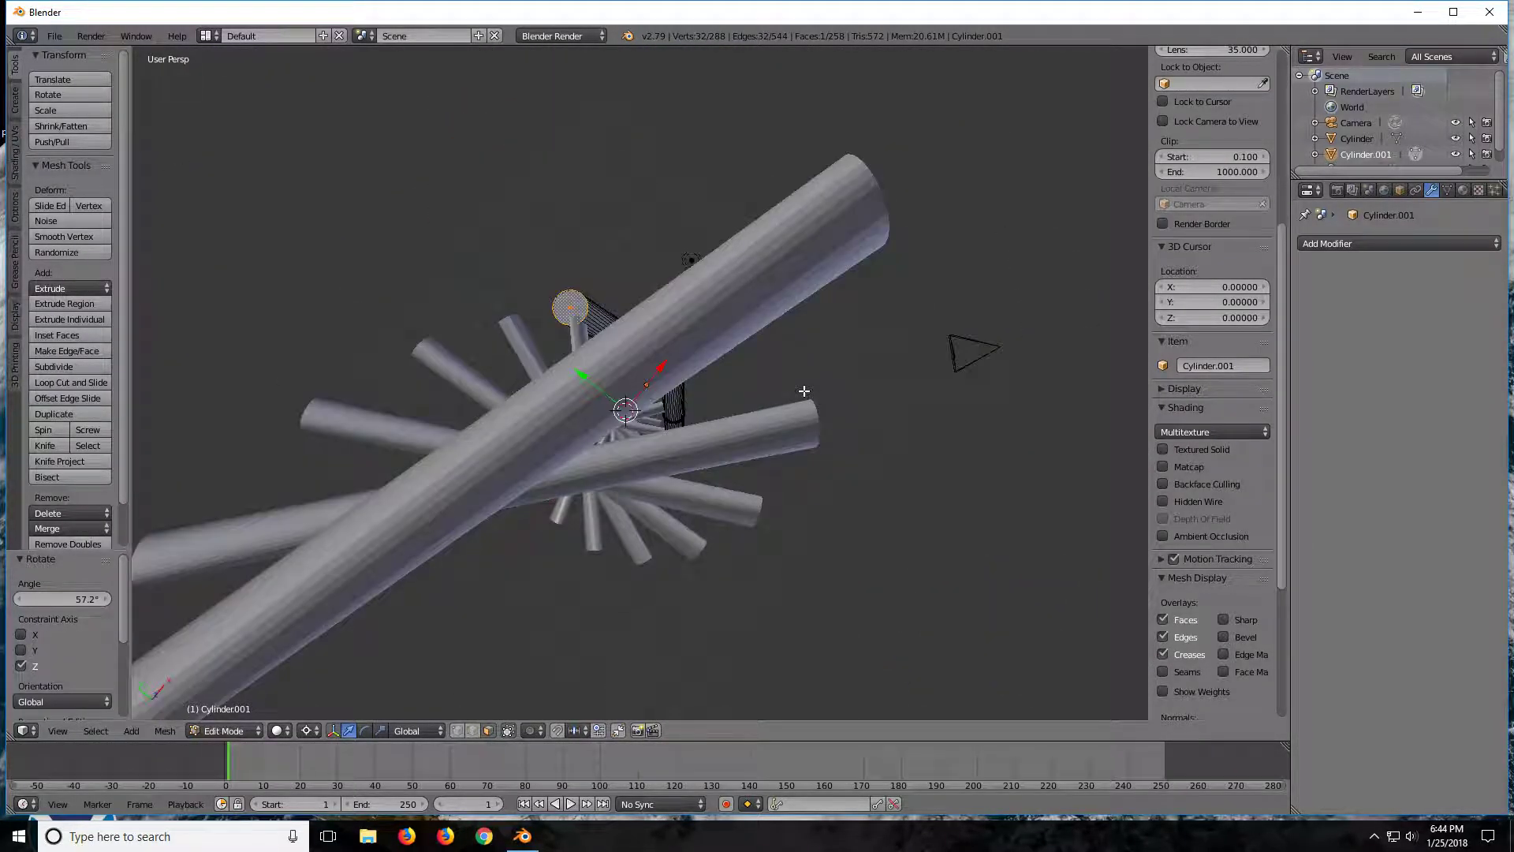
{"action": "key", "text": "KP_7"}
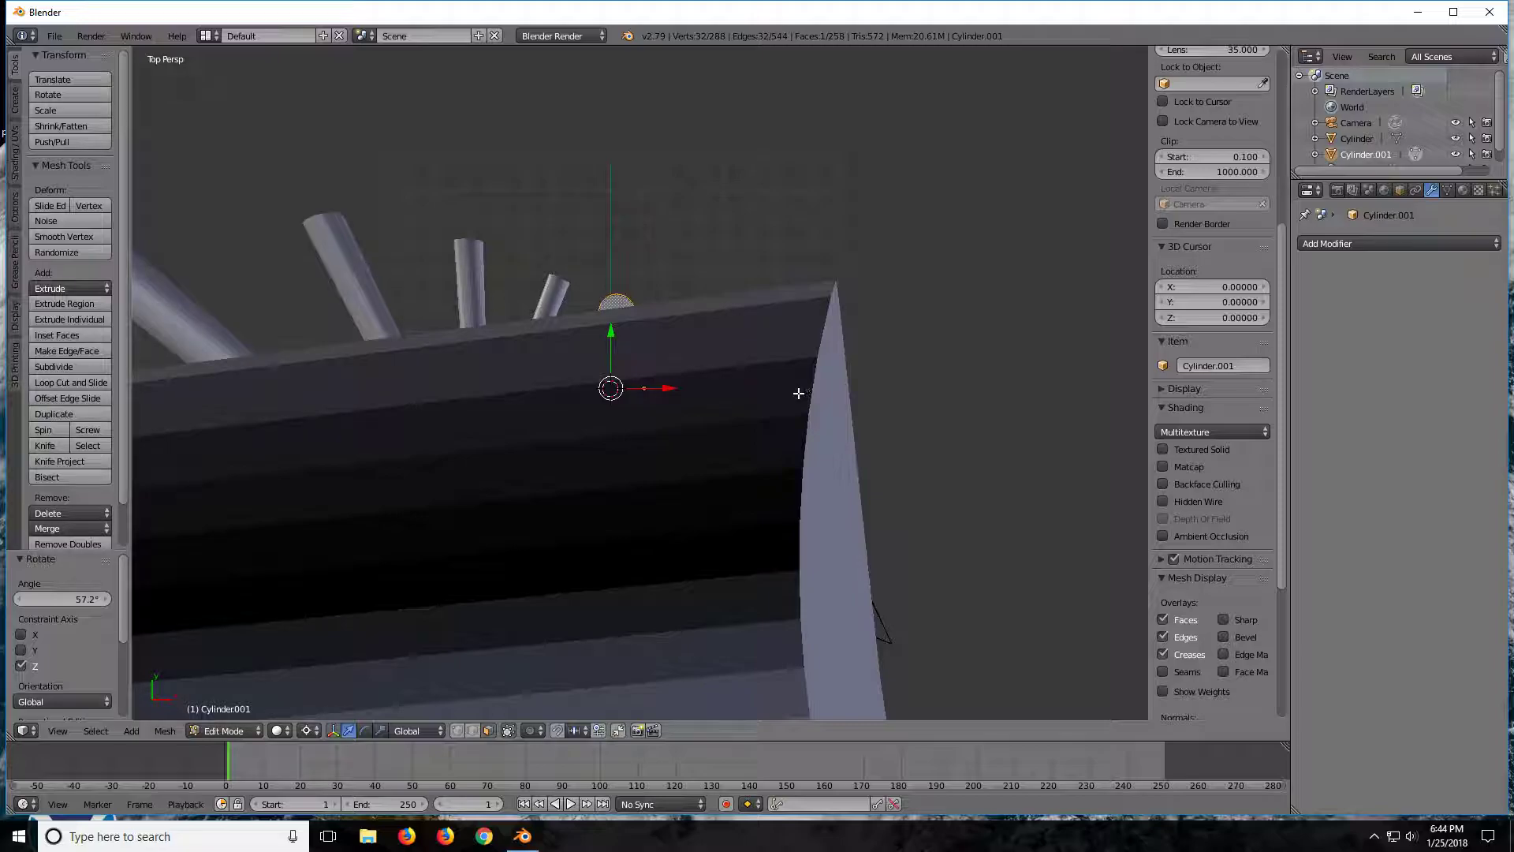
{"action": "scroll", "coordinate": [799, 393], "scroll_direction": "down", "scroll_amount": 5}
{"action": "scroll", "coordinate": [799, 392], "scroll_direction": "up", "scroll_amount": 5}
{"action": "scroll", "coordinate": [797, 394], "scroll_direction": "down", "scroll_amount": 5}
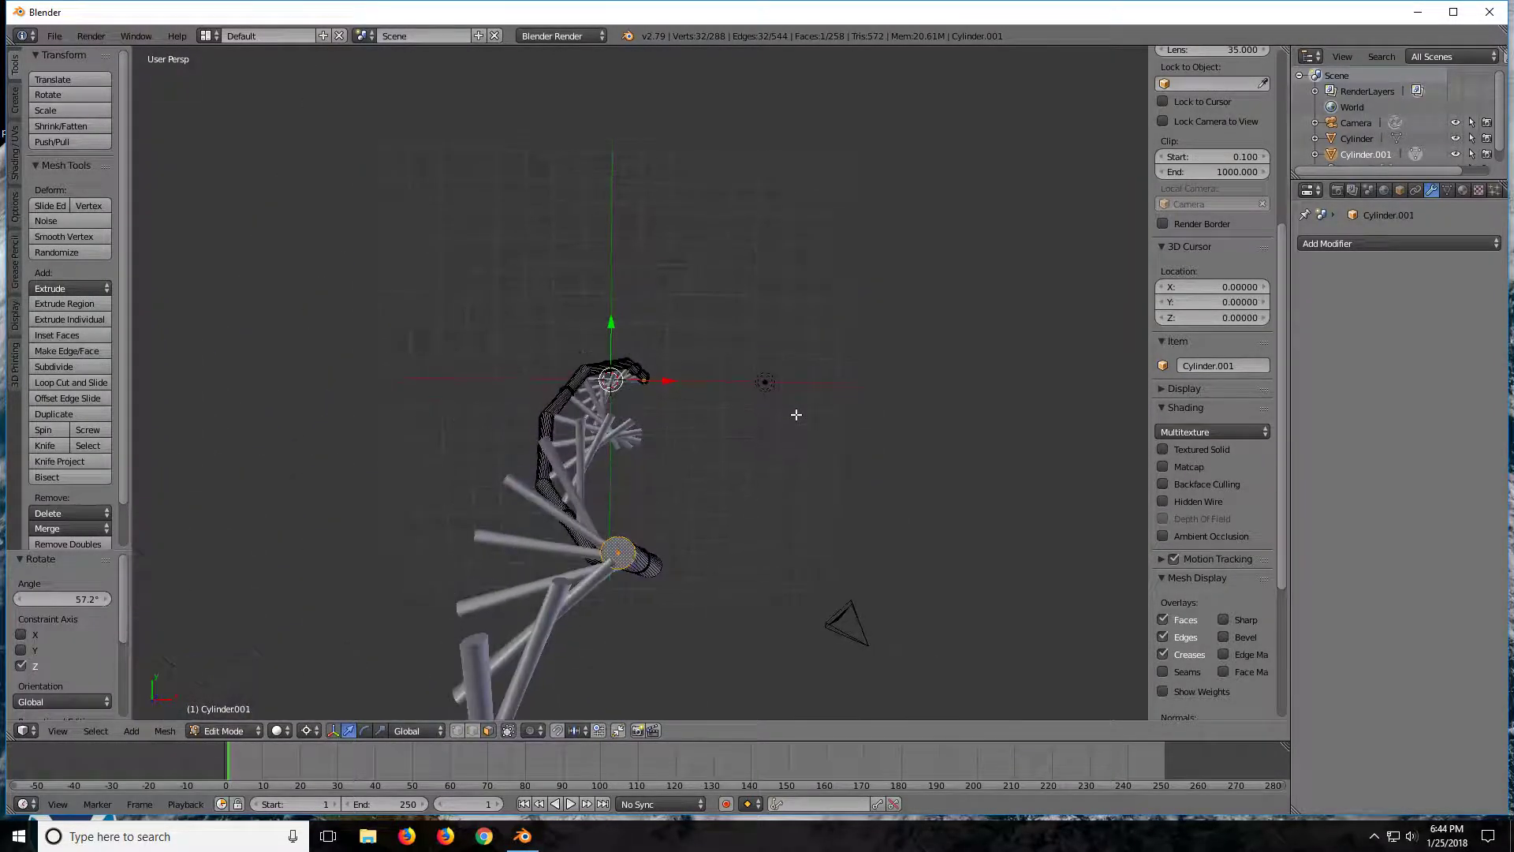
{"action": "middle_click_drag", "start_coordinate": [797, 395], "coordinate": [794, 395]}
{"action": "scroll", "coordinate": [794, 394], "scroll_direction": "up", "scroll_amount": 5}
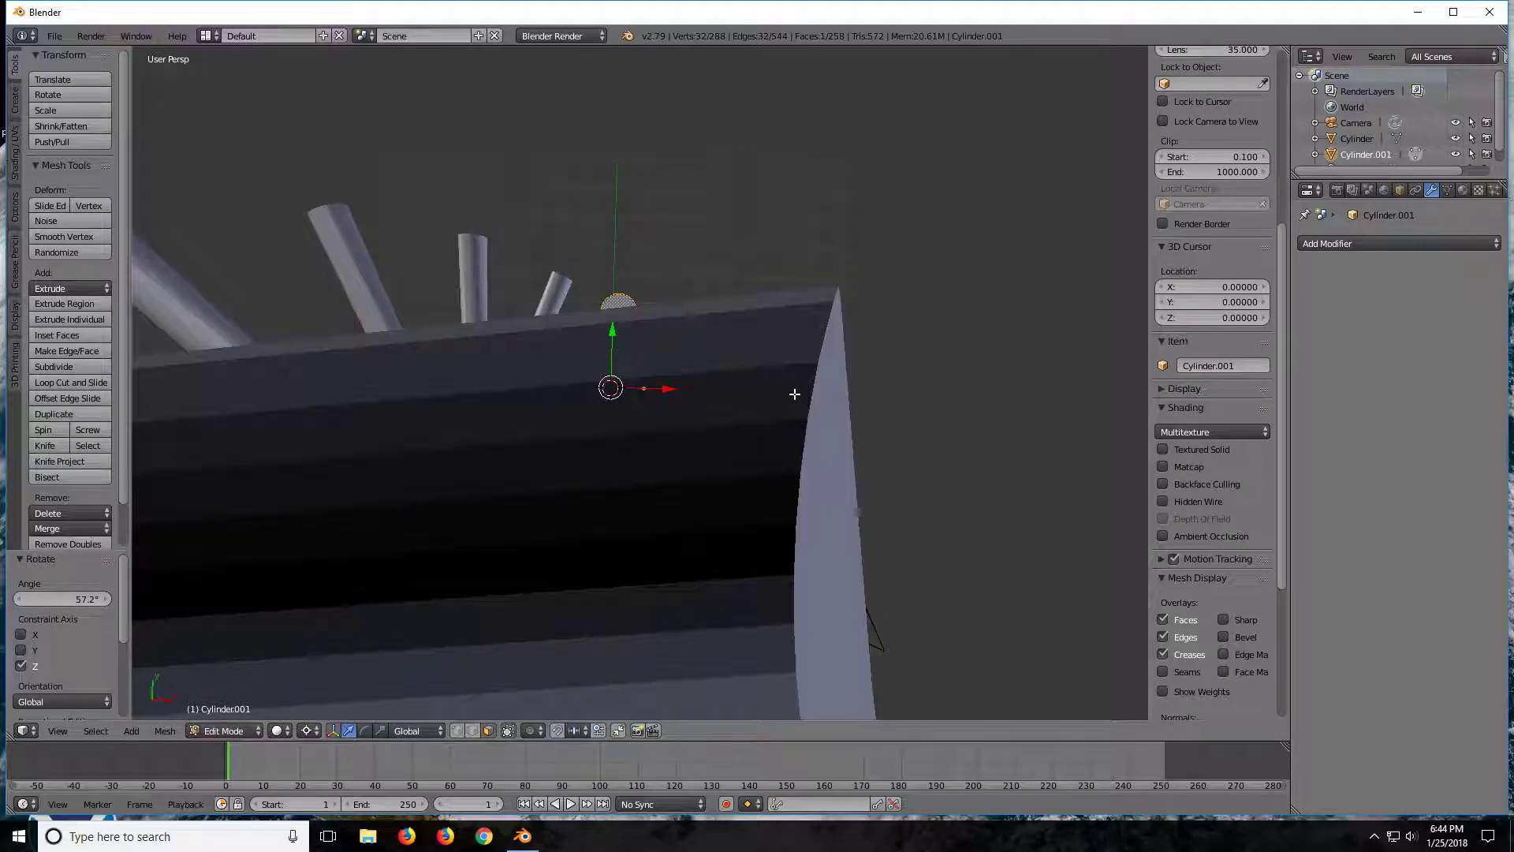
{"action": "key", "text": "KP_7"}
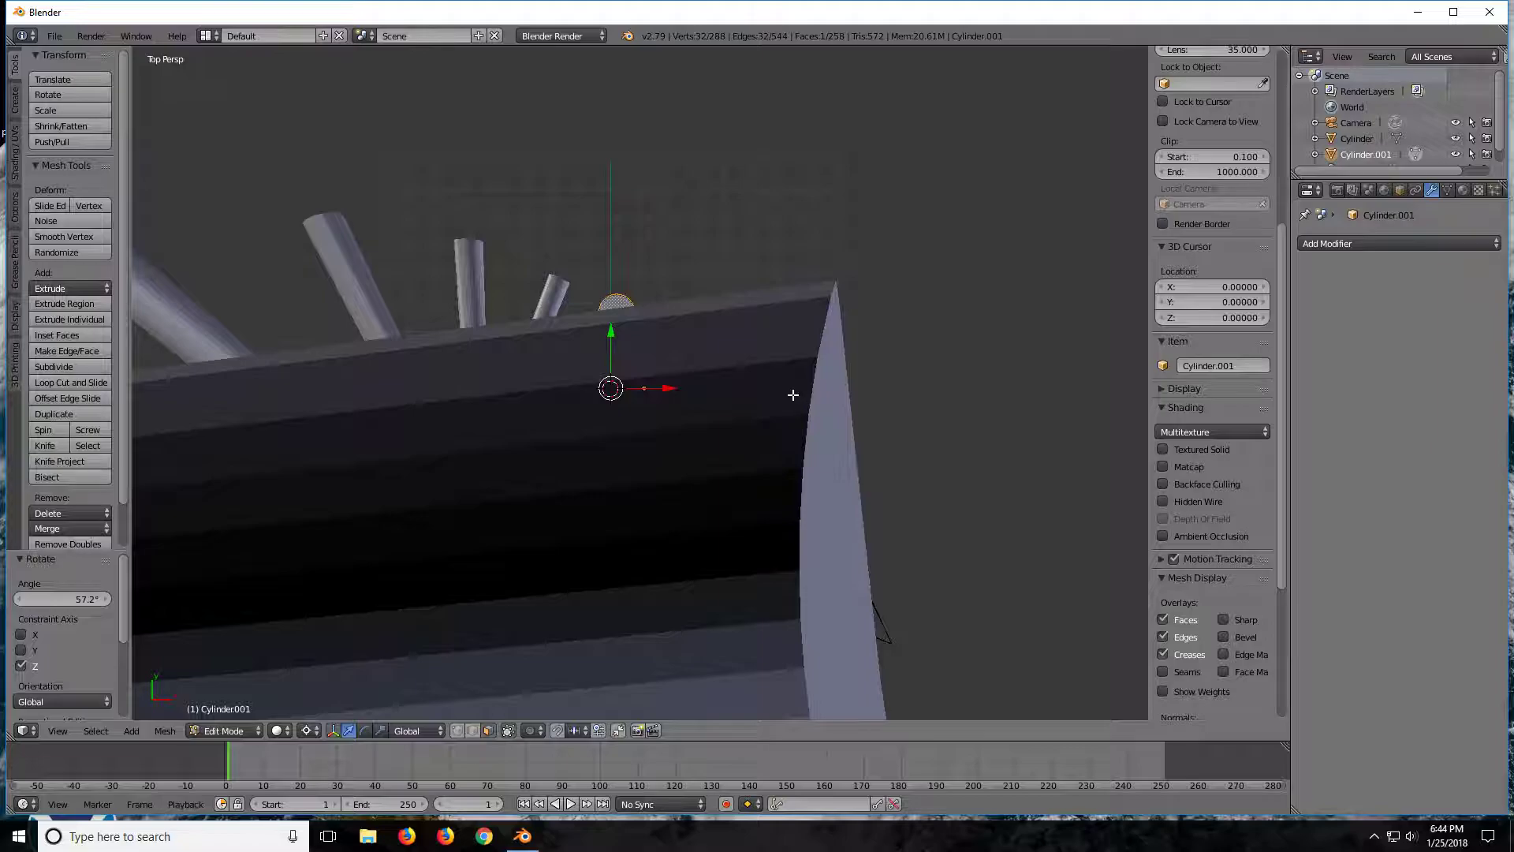
{"action": "scroll", "coordinate": [792, 395], "scroll_direction": "down", "scroll_amount": 5}
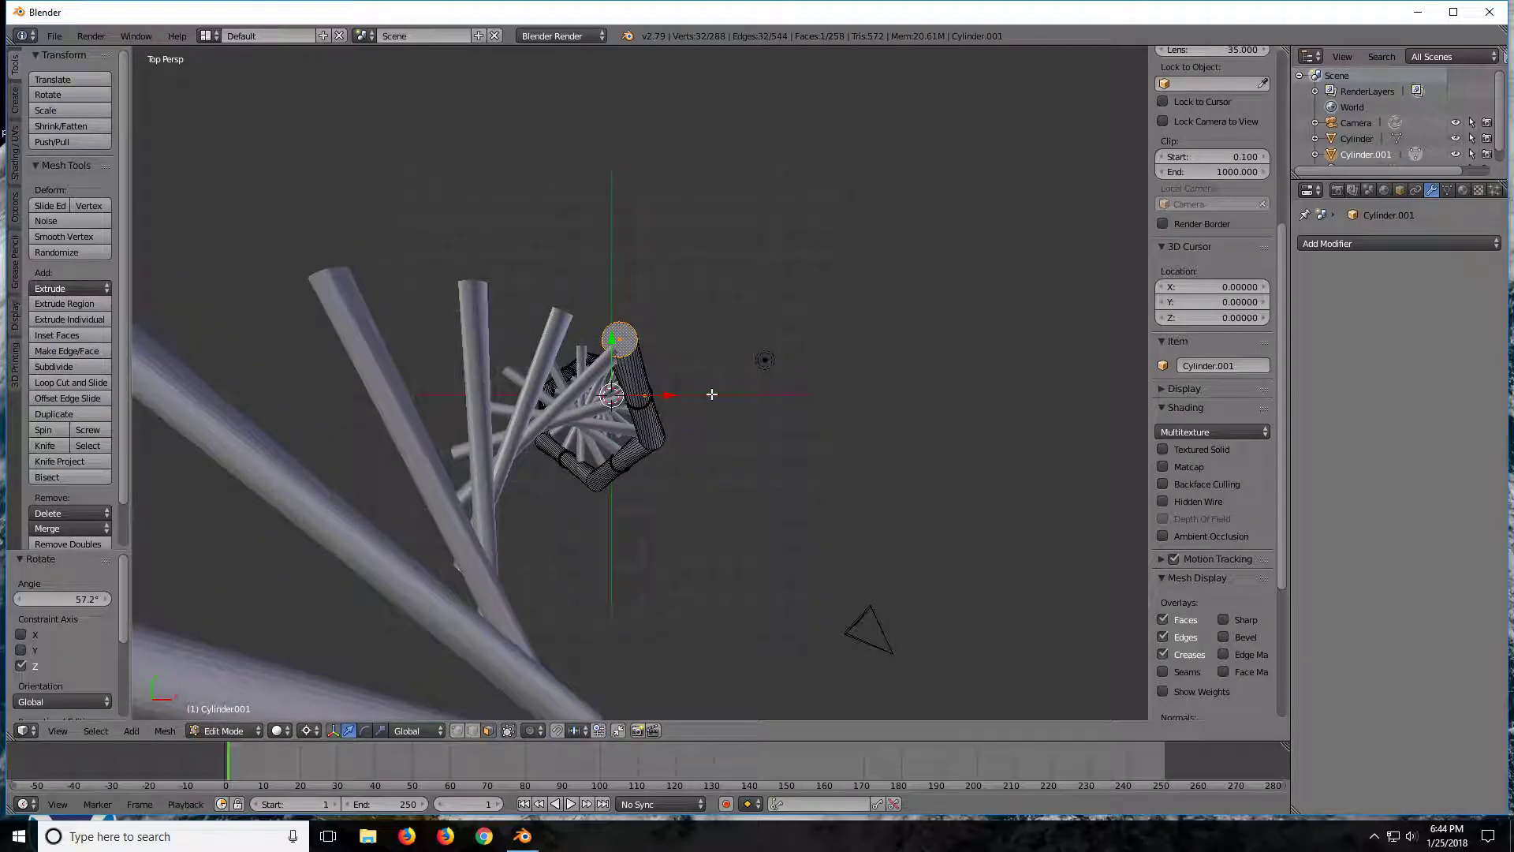
- Extrude a new tube section and rotate it around the vertical axis
{"action": "key", "text": "e"}
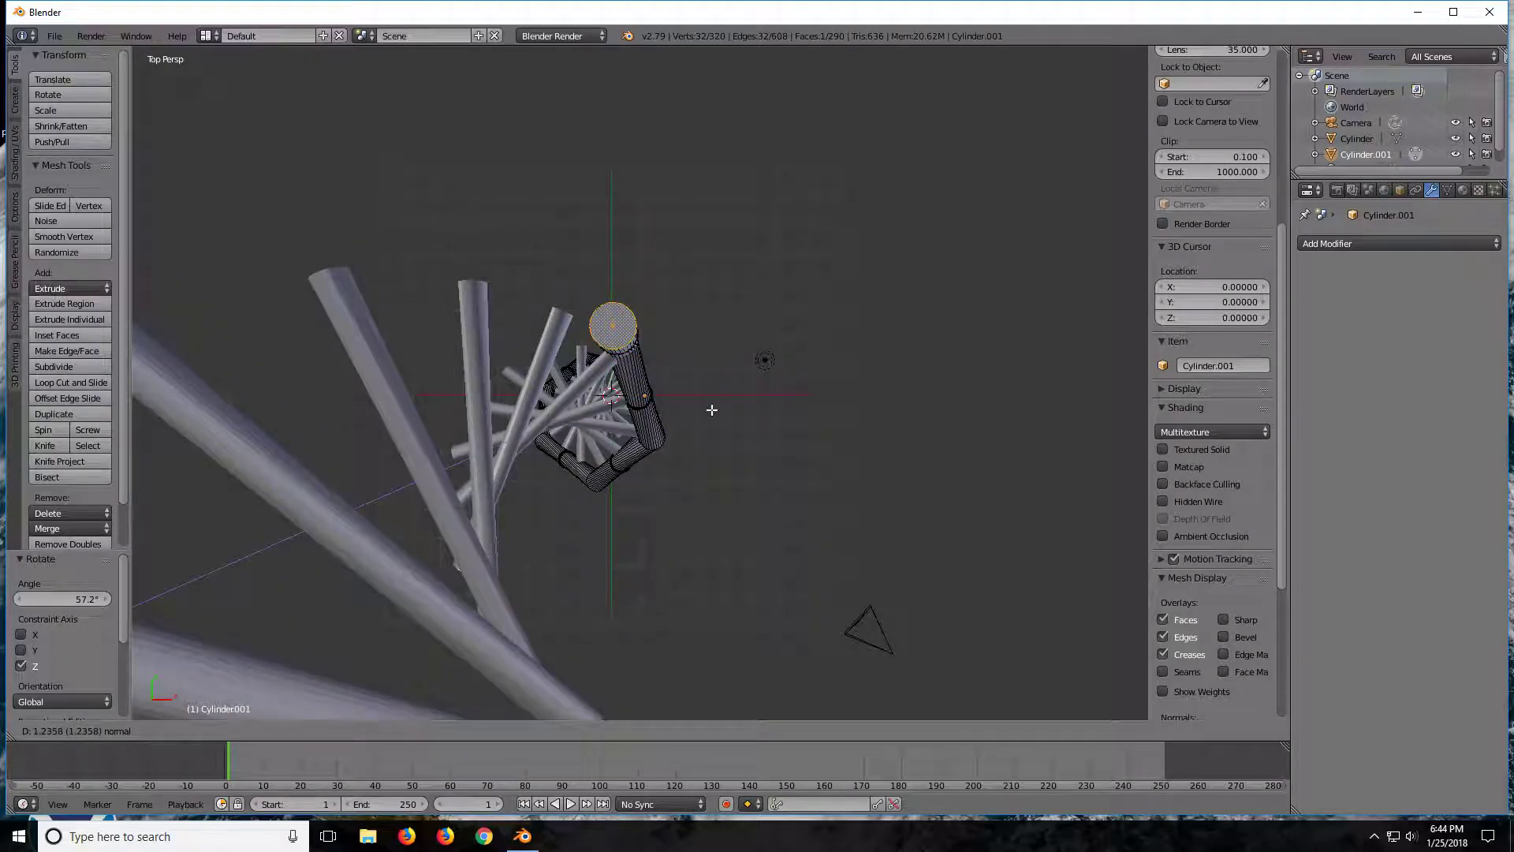
{"action": "left_click", "coordinate": [712, 412]}
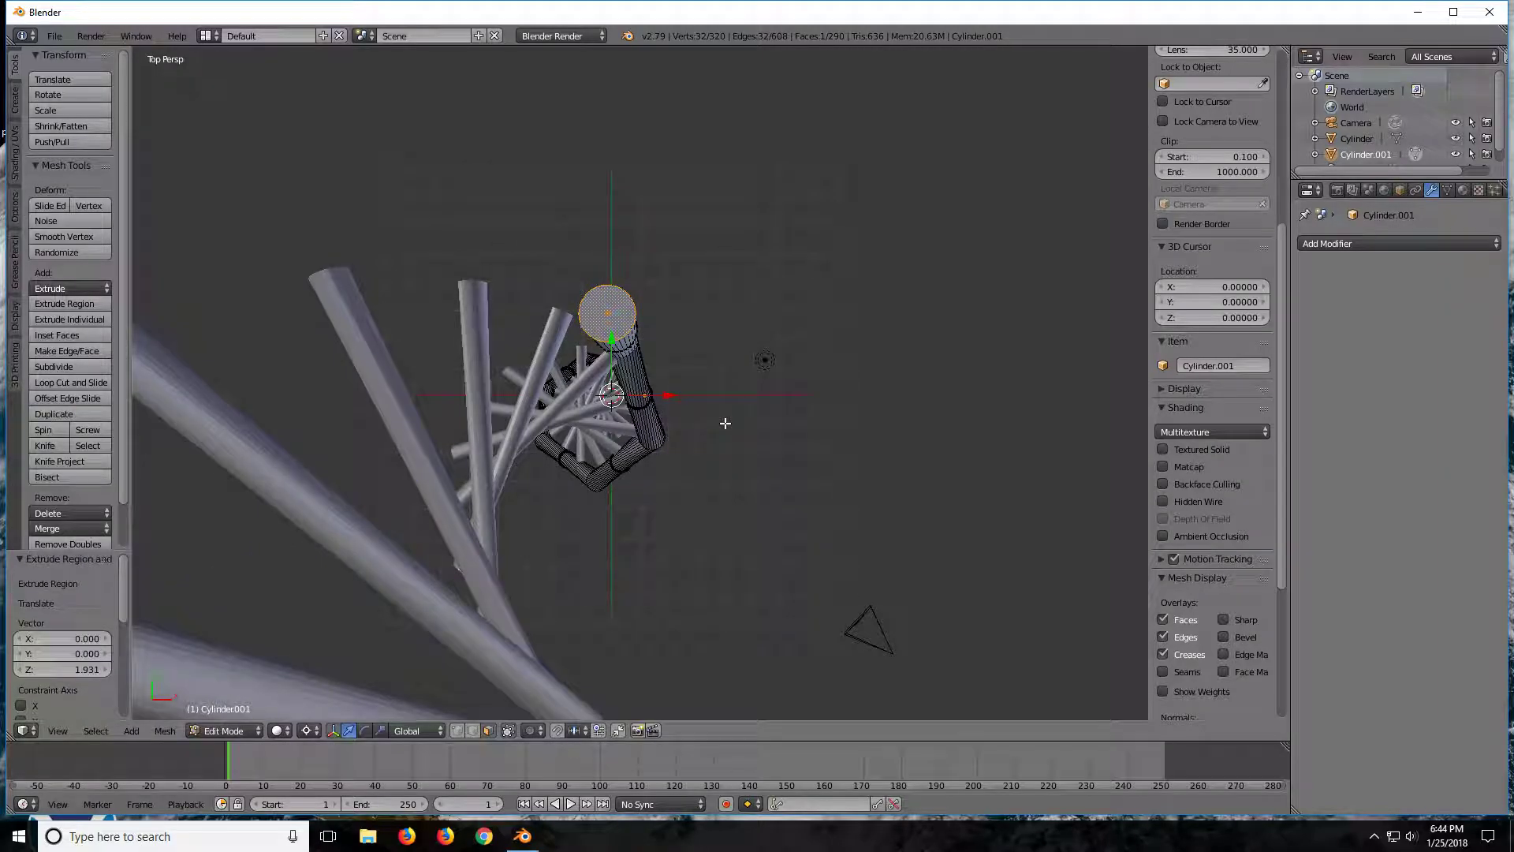
{"action": "key", "text": "r"}
{"action": "key", "text": "z"}
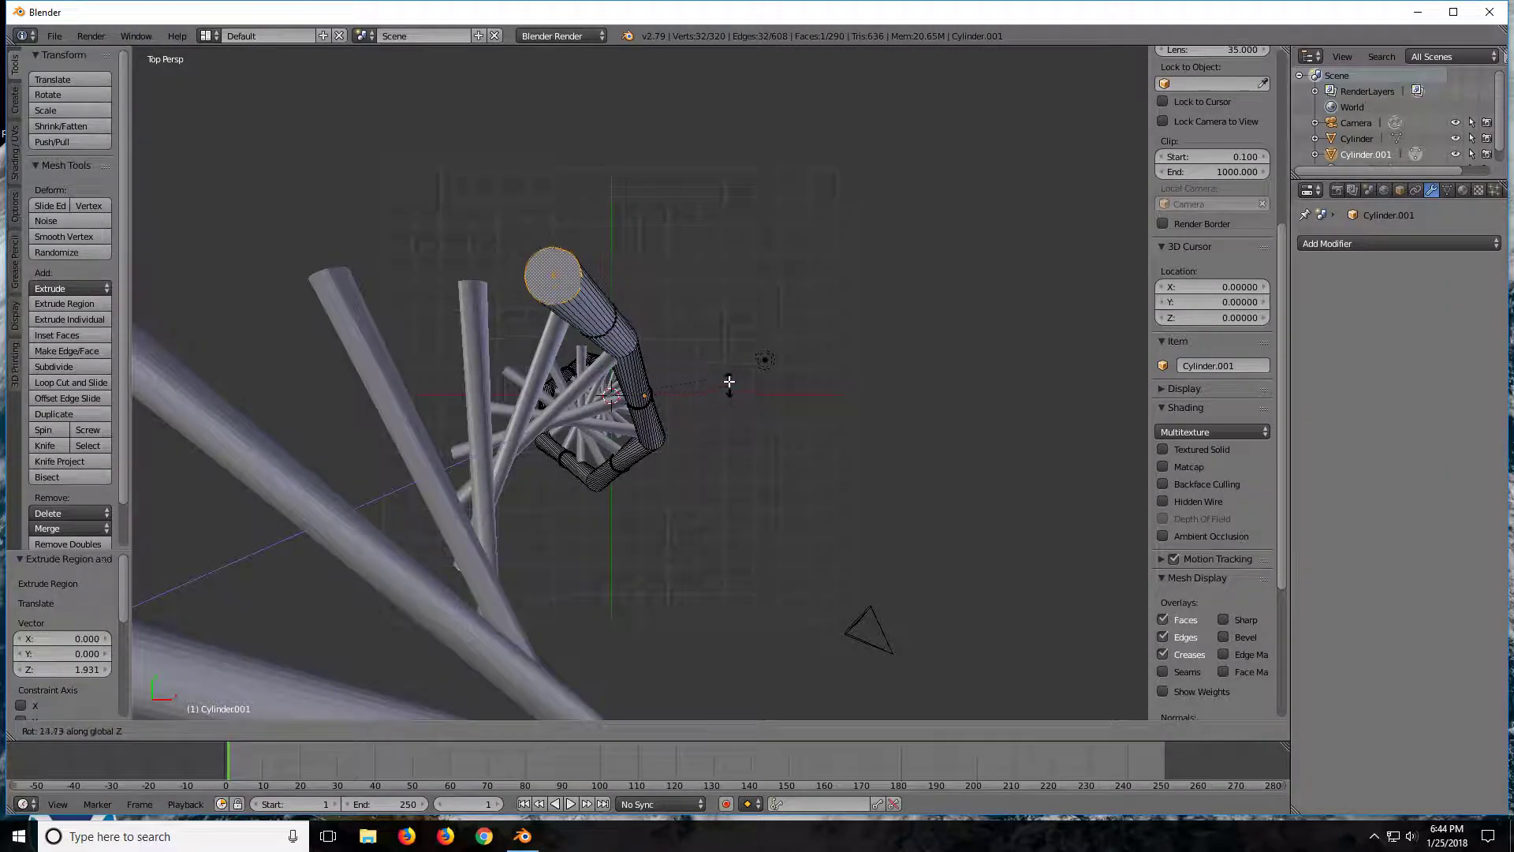
{"action": "left_click", "coordinate": [701, 313]}
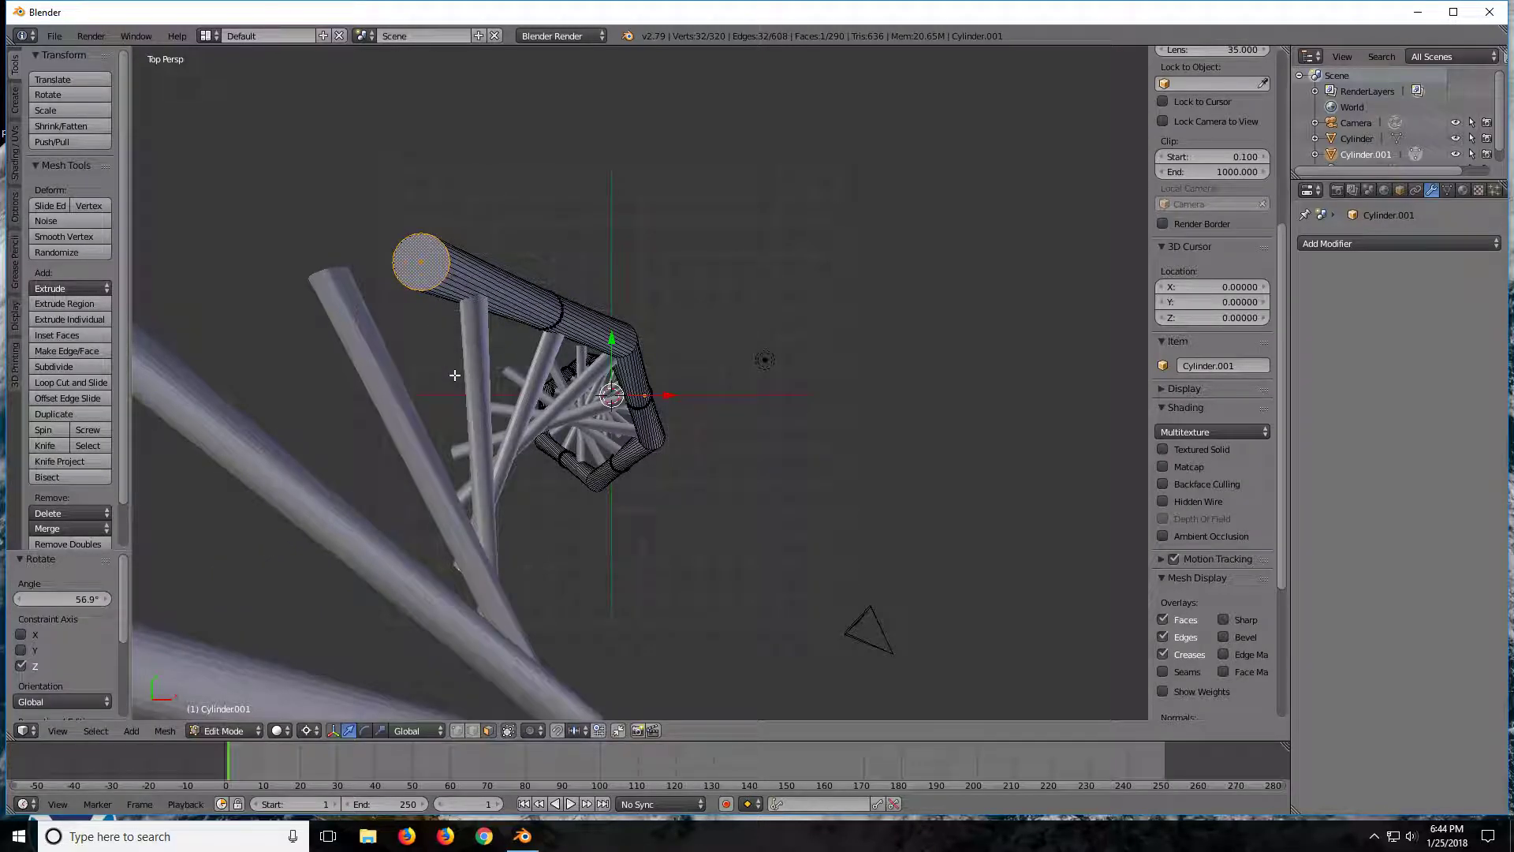
{"action": "middle_click_drag", "start_coordinate": [454, 376], "coordinate": [494, 385]}
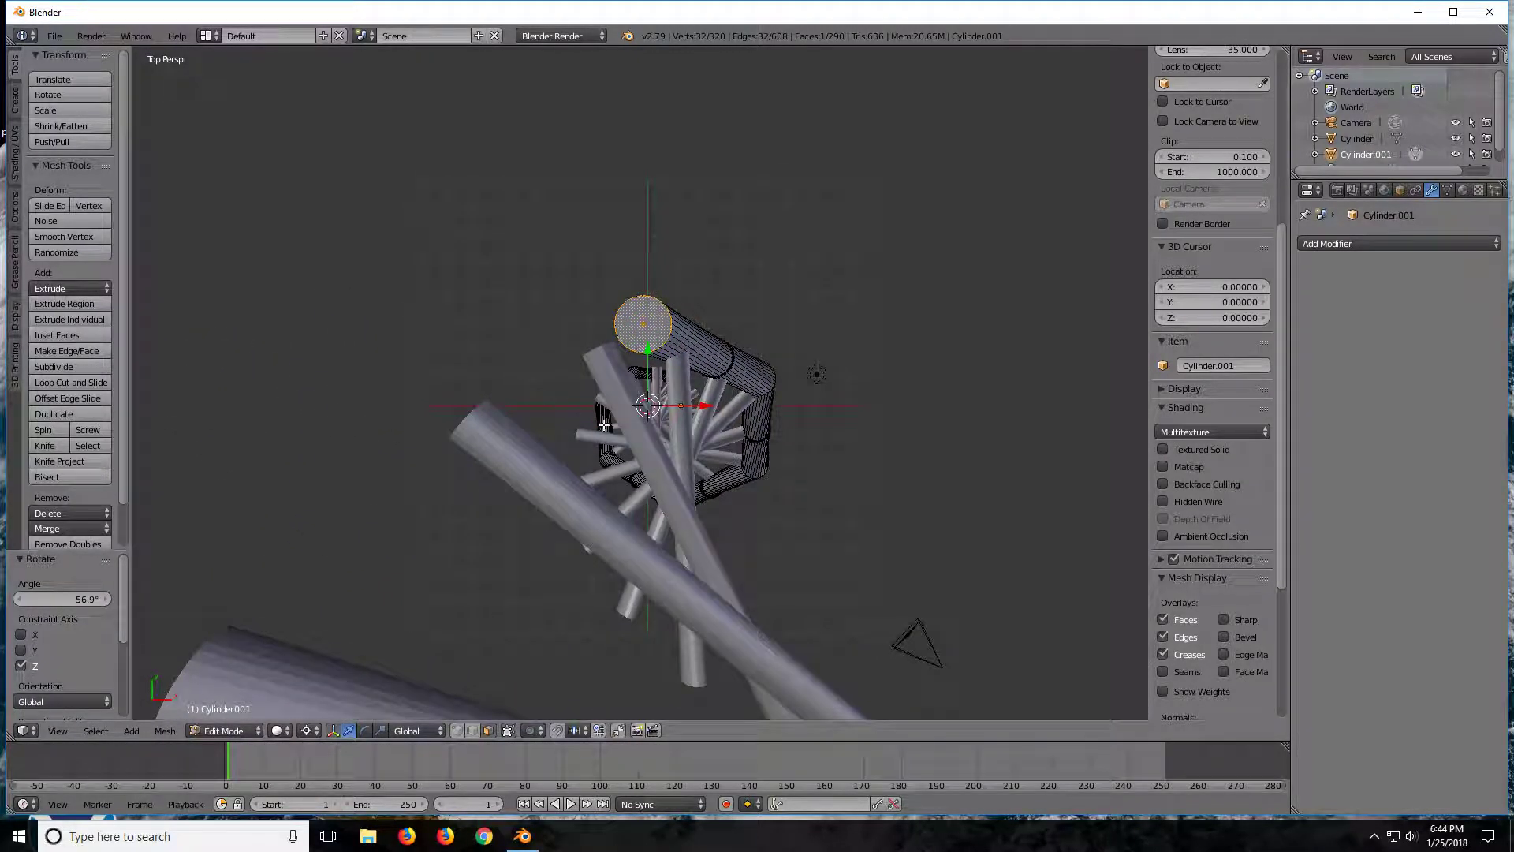
- Extrude another segment and turn its end roughly 45° about Z
{"action": "key", "text": "e"}
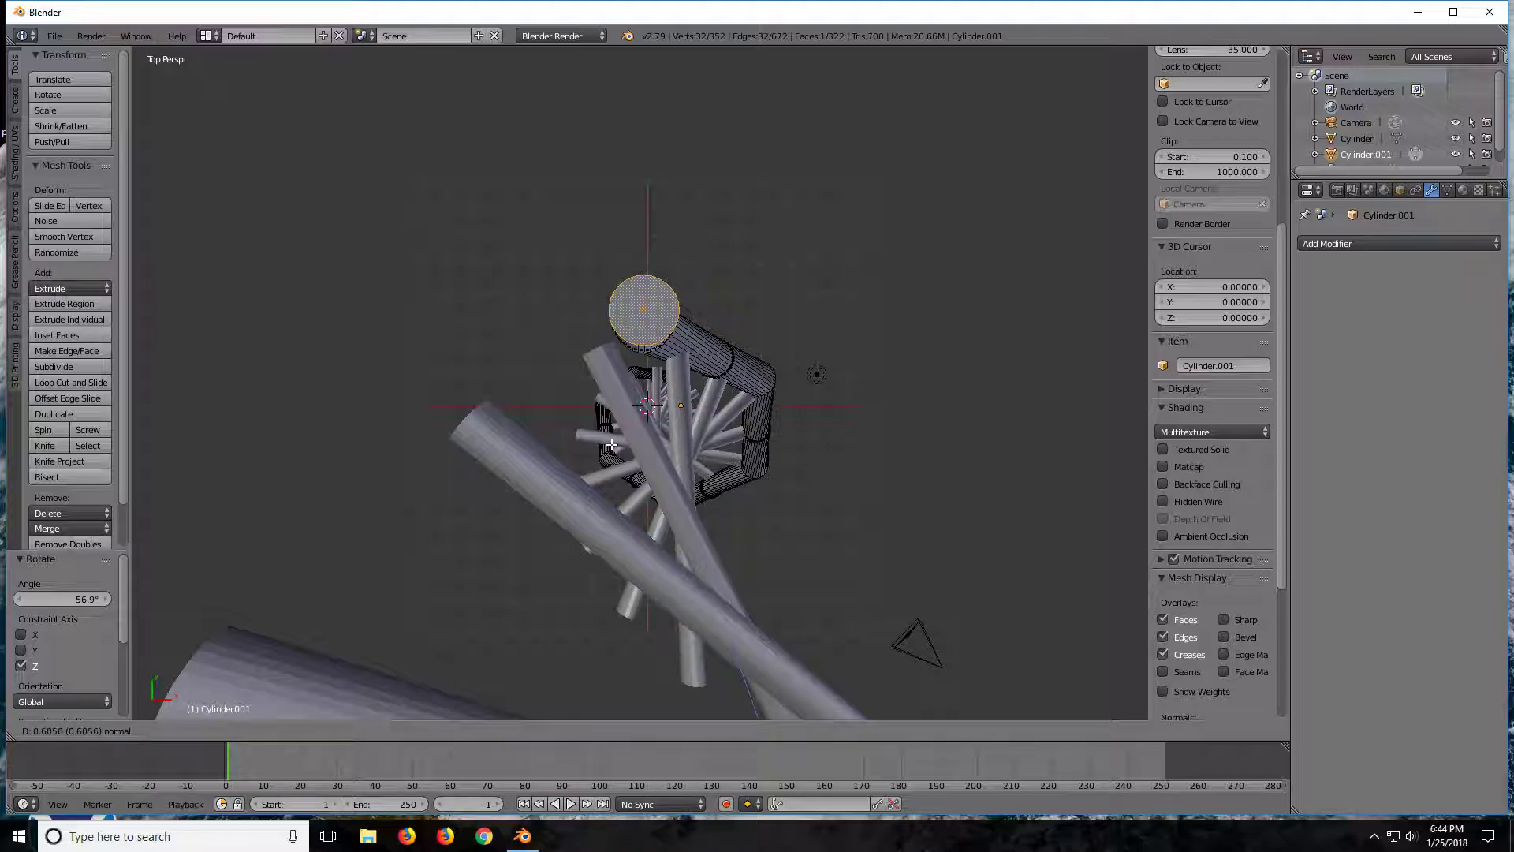
{"action": "left_click", "coordinate": [610, 452]}
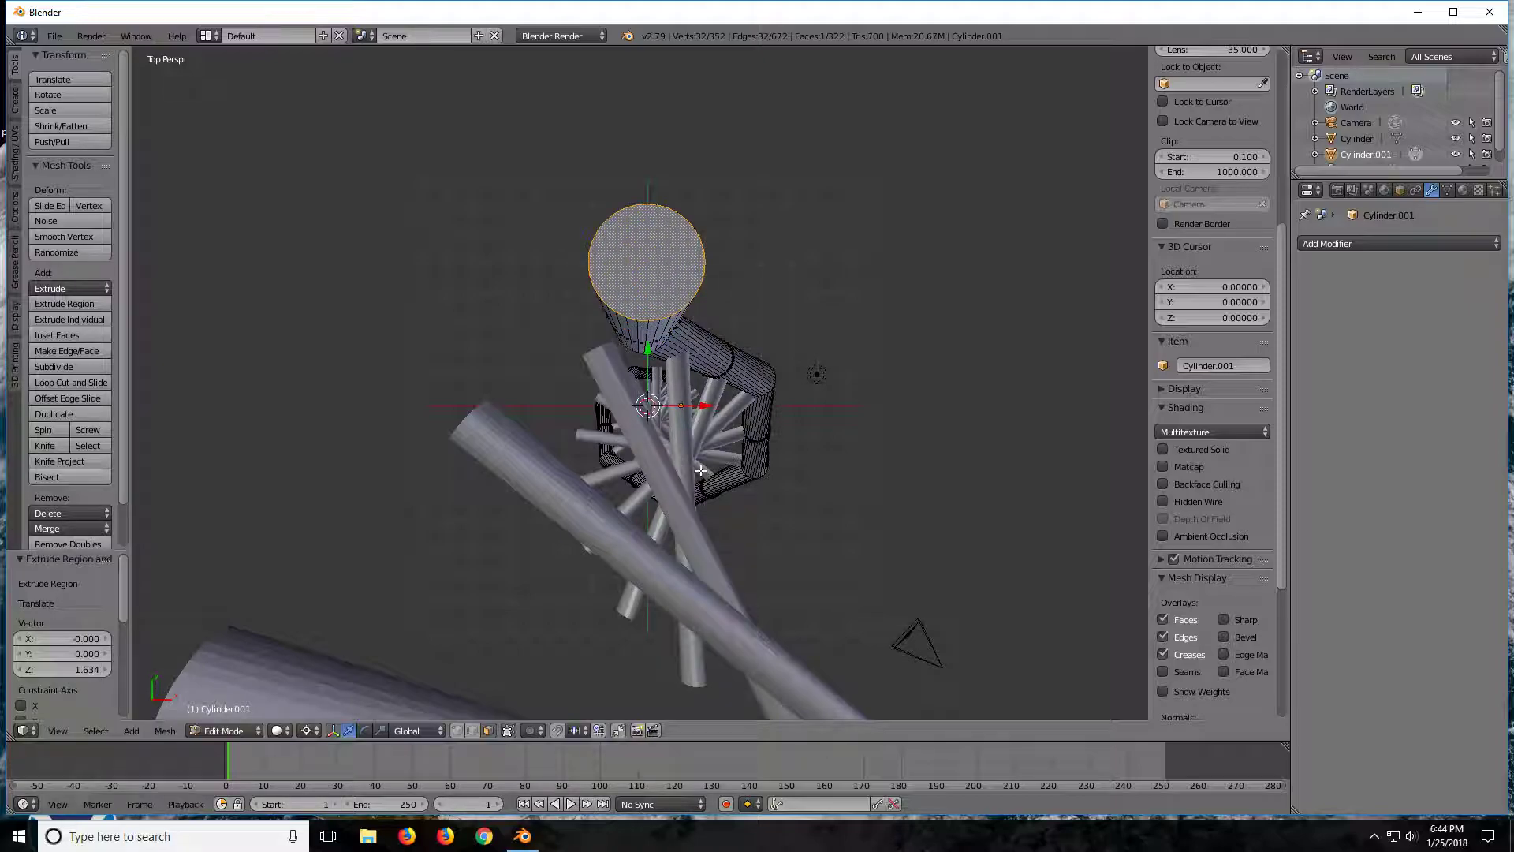
{"action": "key", "text": "r"}
{"action": "key", "text": "z"}
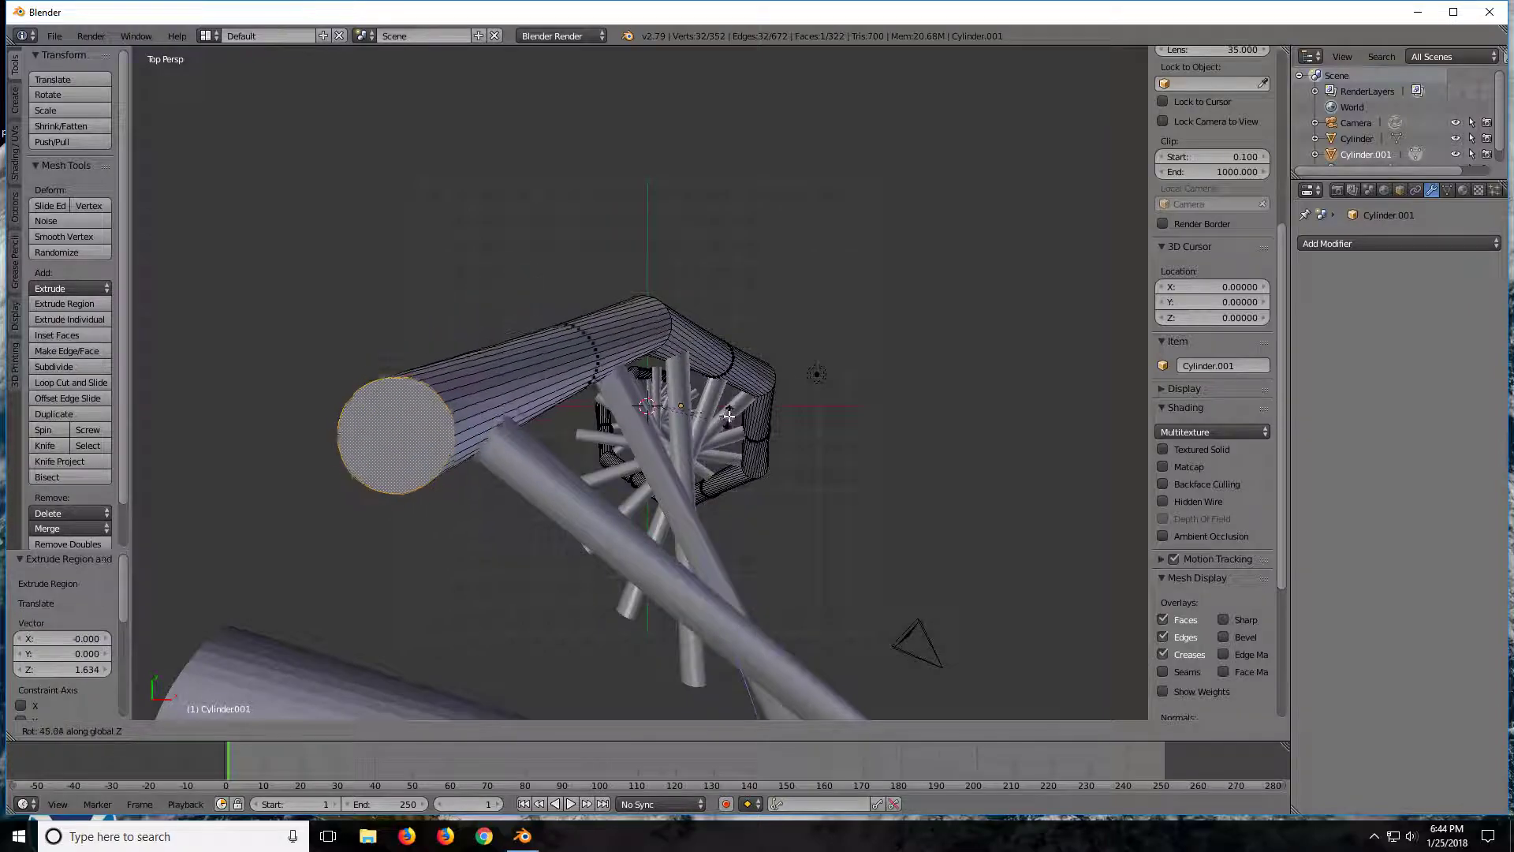
{"action": "left_click", "coordinate": [729, 414]}
{"action": "key", "text": "KP_7"}
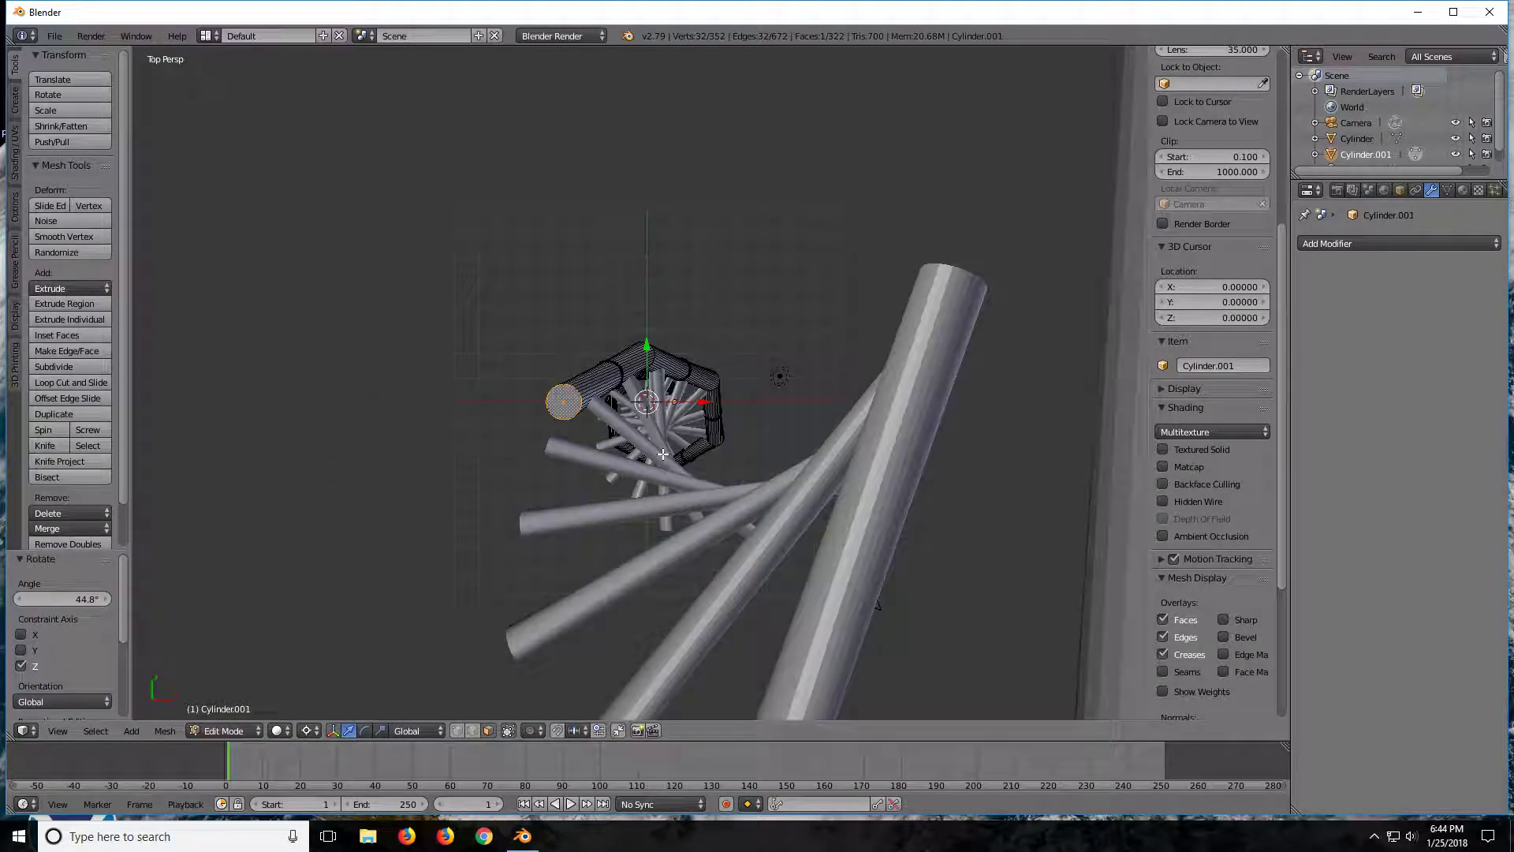
- Extrude a 1.731 section and swing it 46.9° about Z
{"action": "key", "text": "e"}
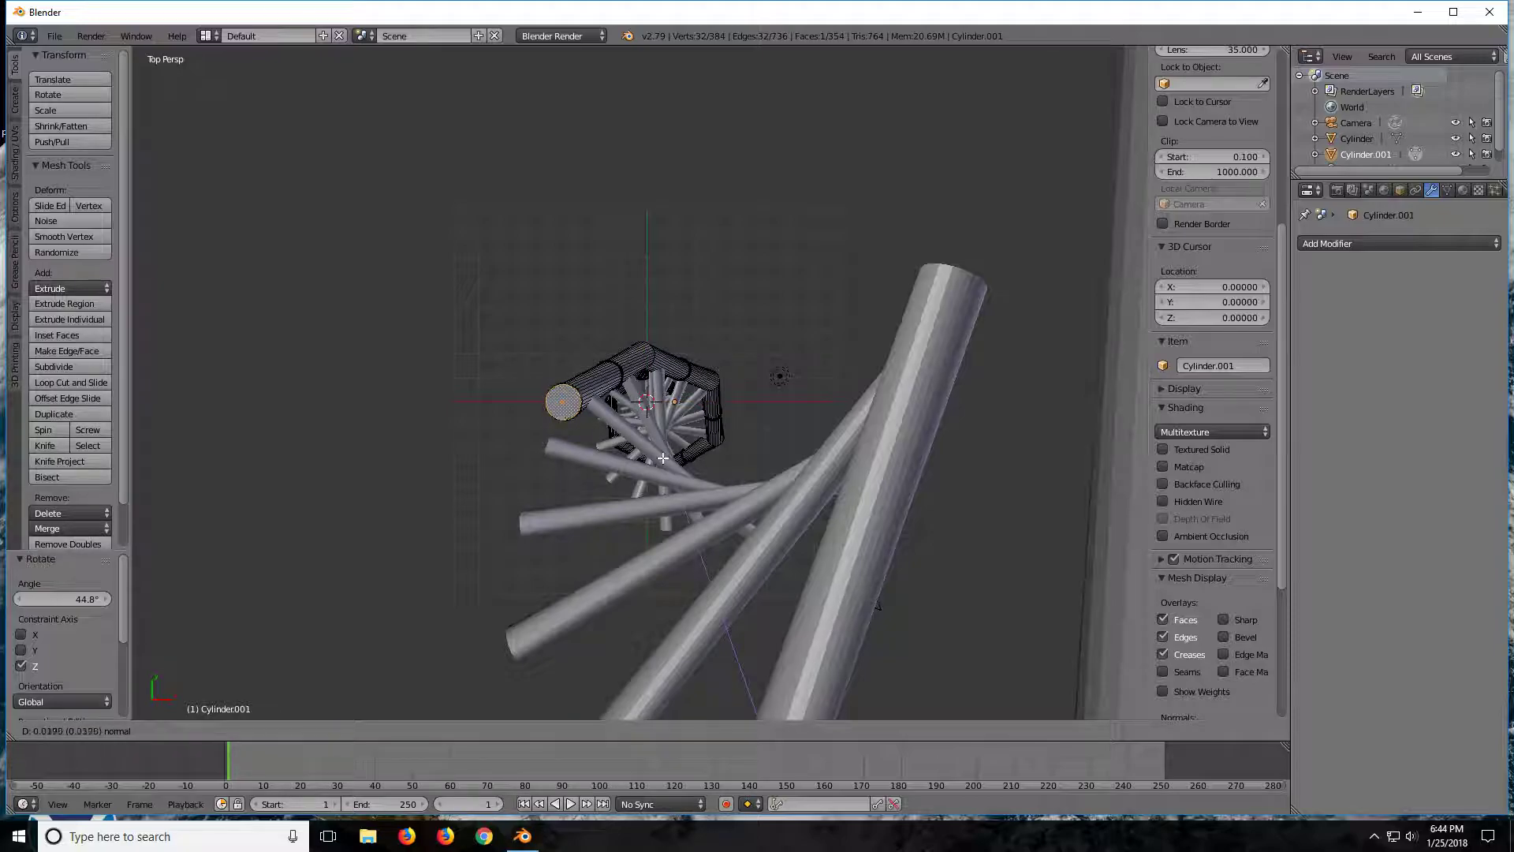
{"action": "left_click", "coordinate": [656, 470]}
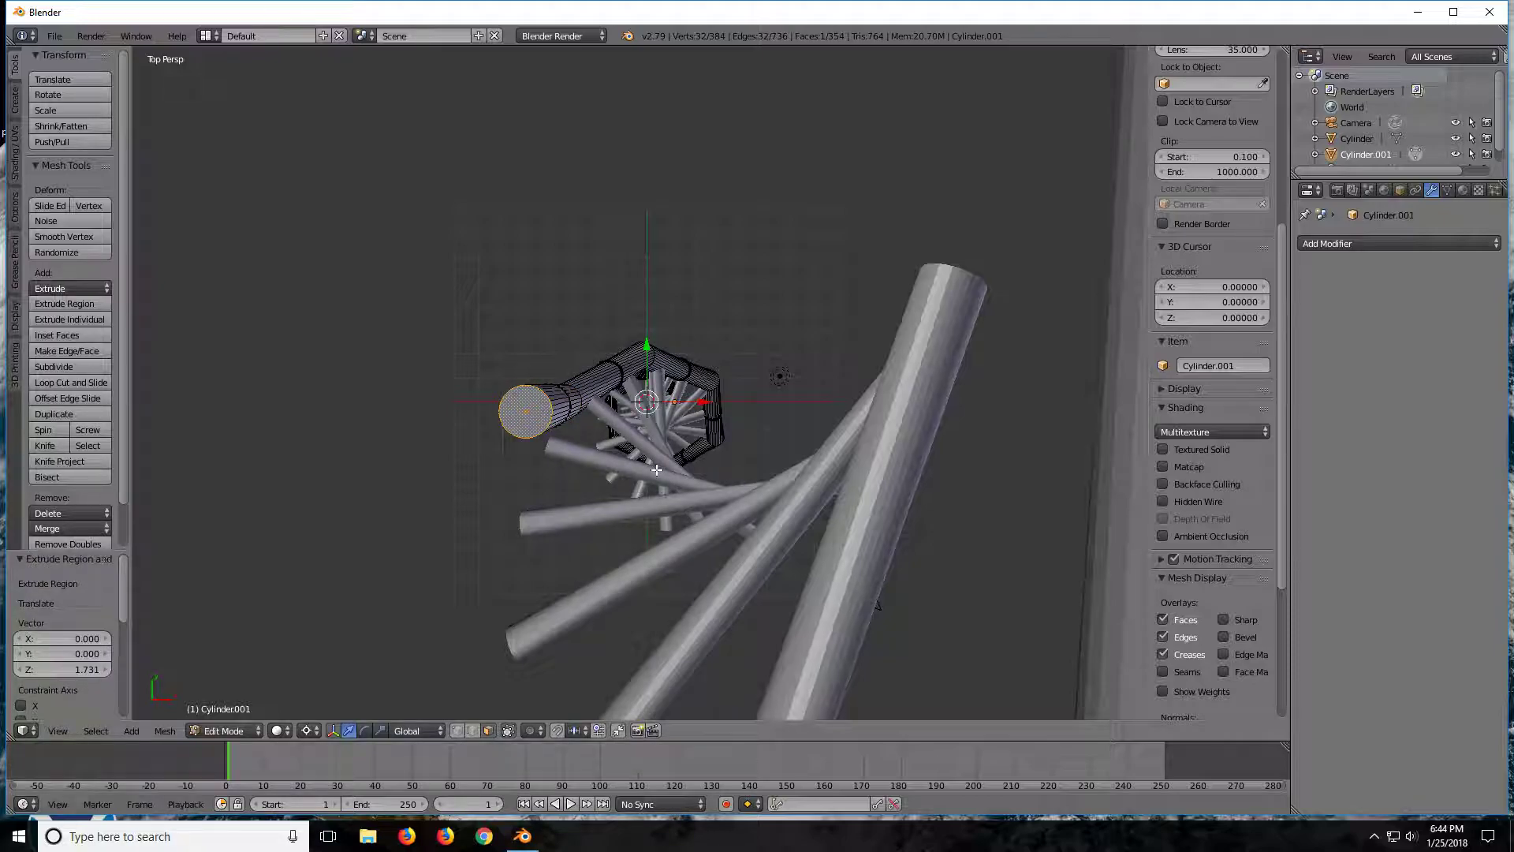
{"action": "key", "text": "r"}
{"action": "key", "text": "z"}
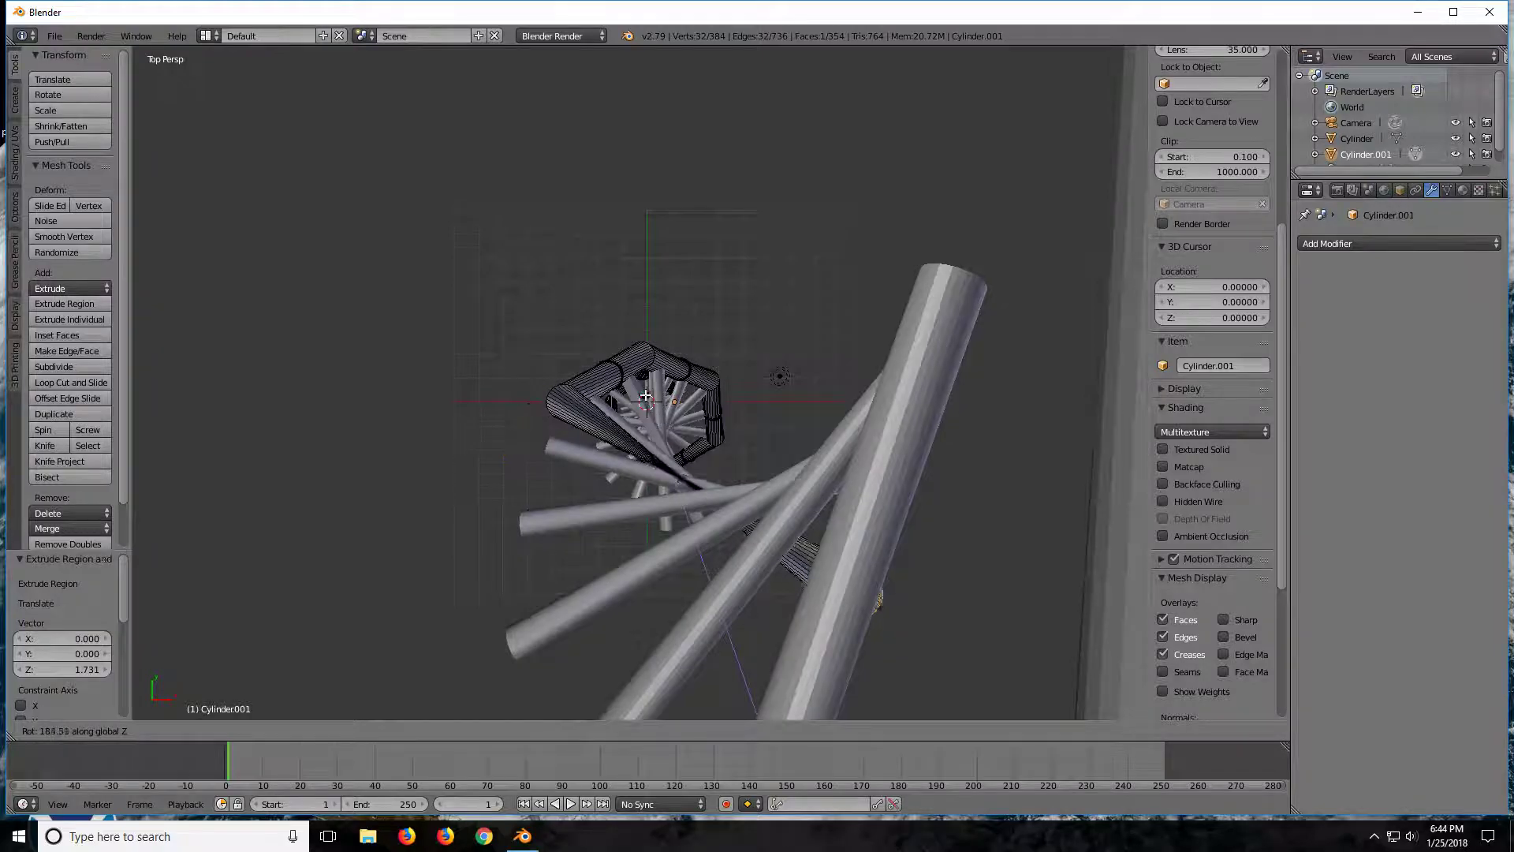
{"action": "left_click", "coordinate": [667, 448]}
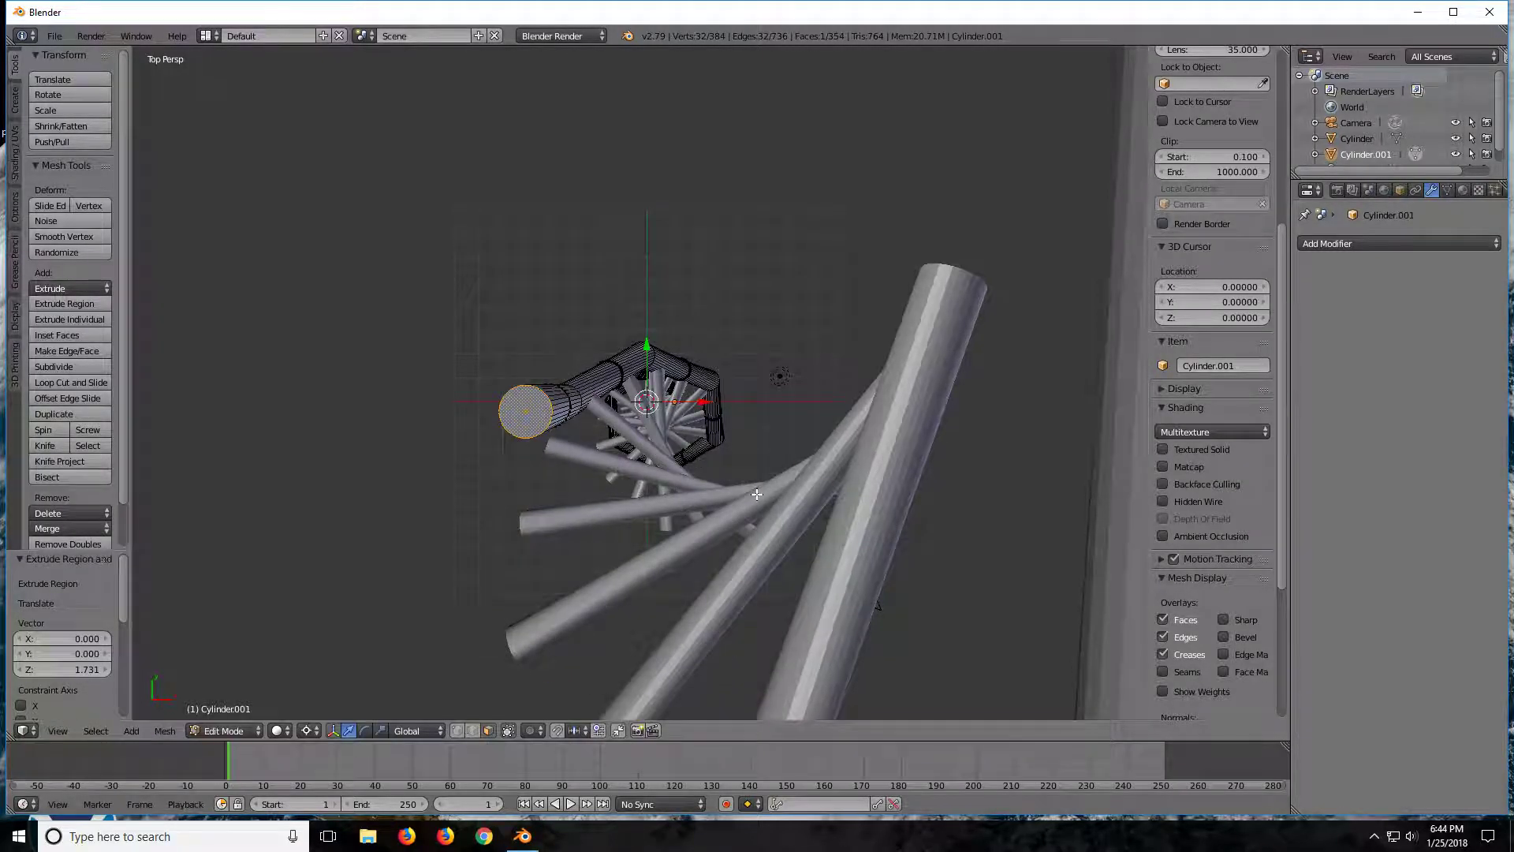
{"action": "key", "text": "r"}
{"action": "key", "text": "z"}
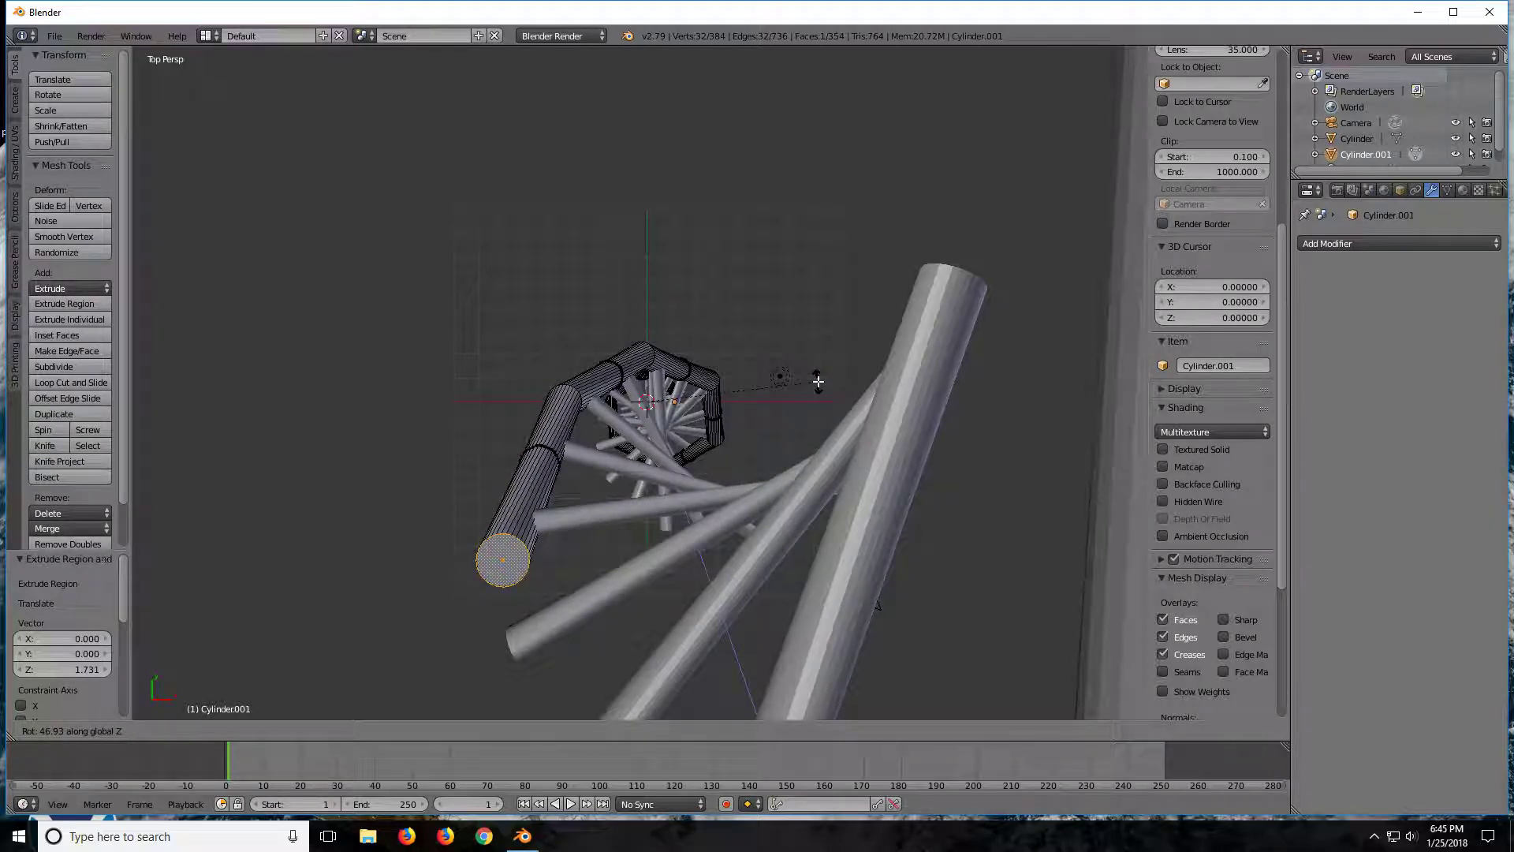
{"action": "left_click", "coordinate": [818, 382]}
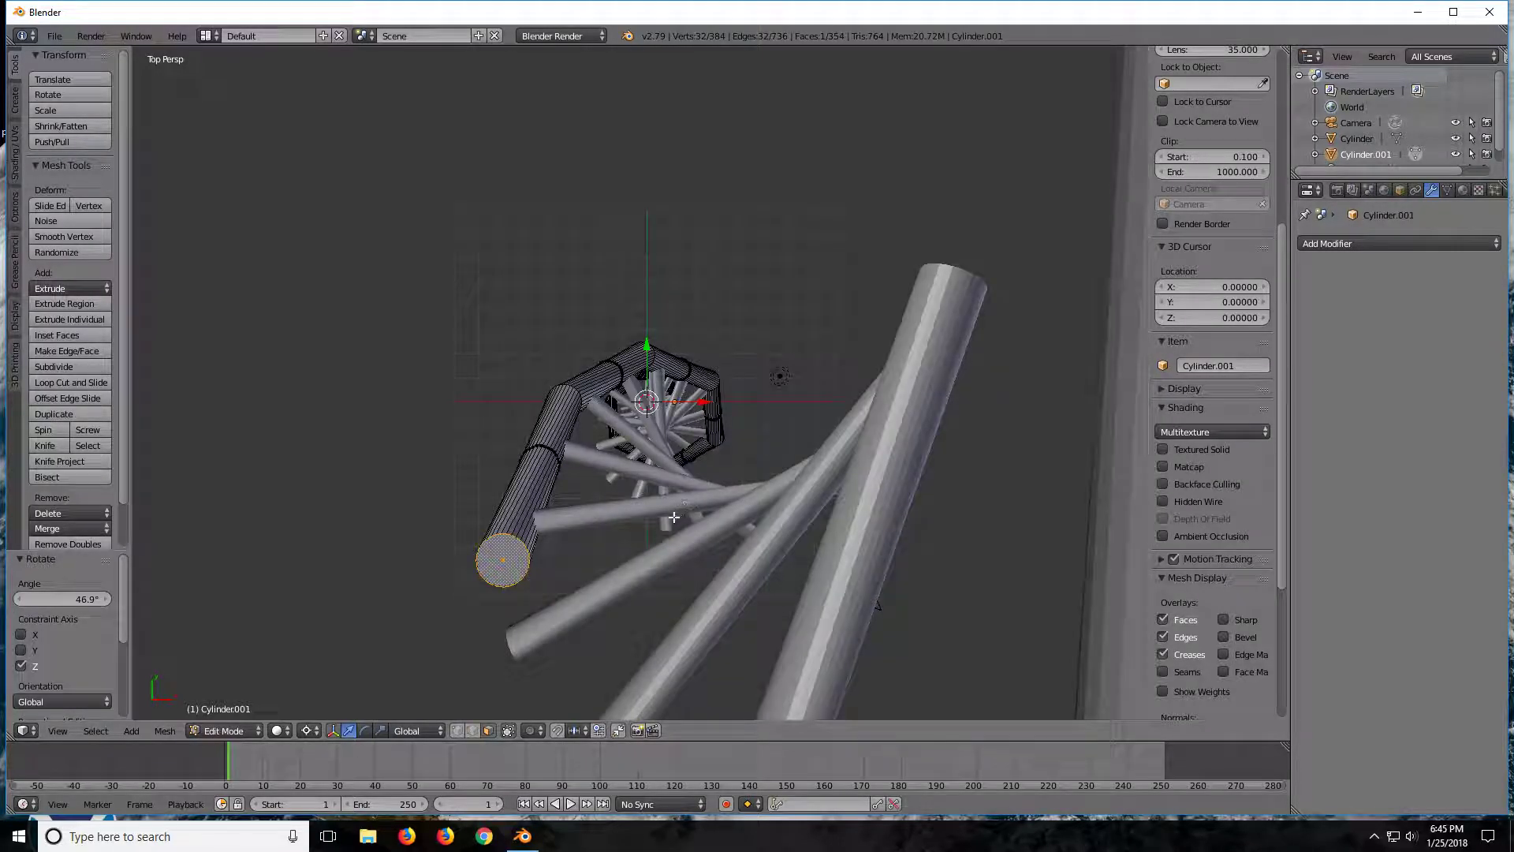
{"action": "middle_click_drag", "start_coordinate": [674, 517], "coordinate": [676, 484]}
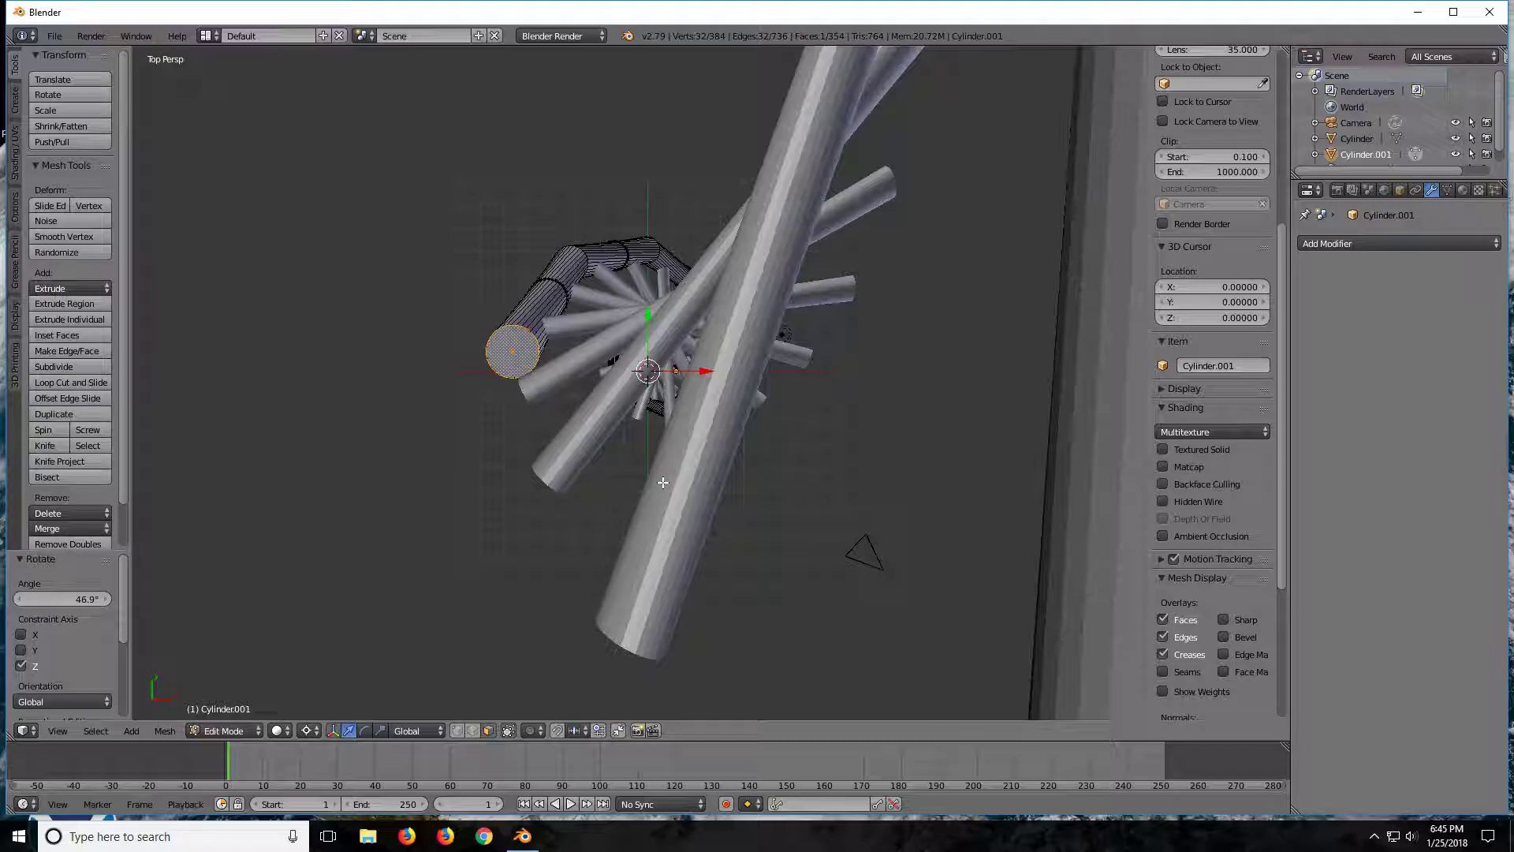
- Extrude another strand segment and twist its end face 31° about Z
{"action": "key", "text": "e"}
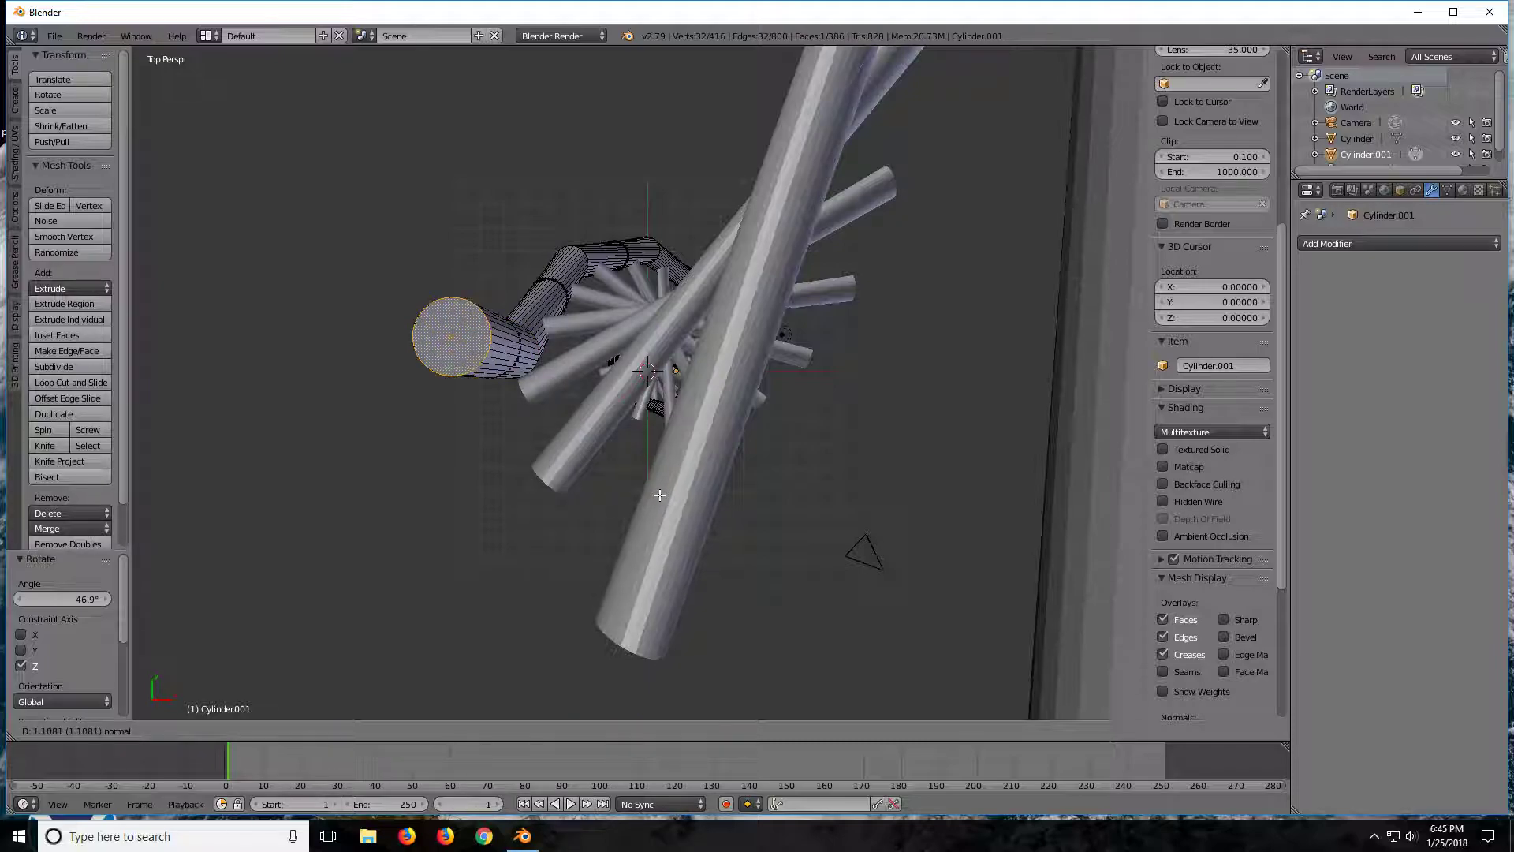
{"action": "left_click", "coordinate": [660, 494]}
{"action": "key", "text": "t"}
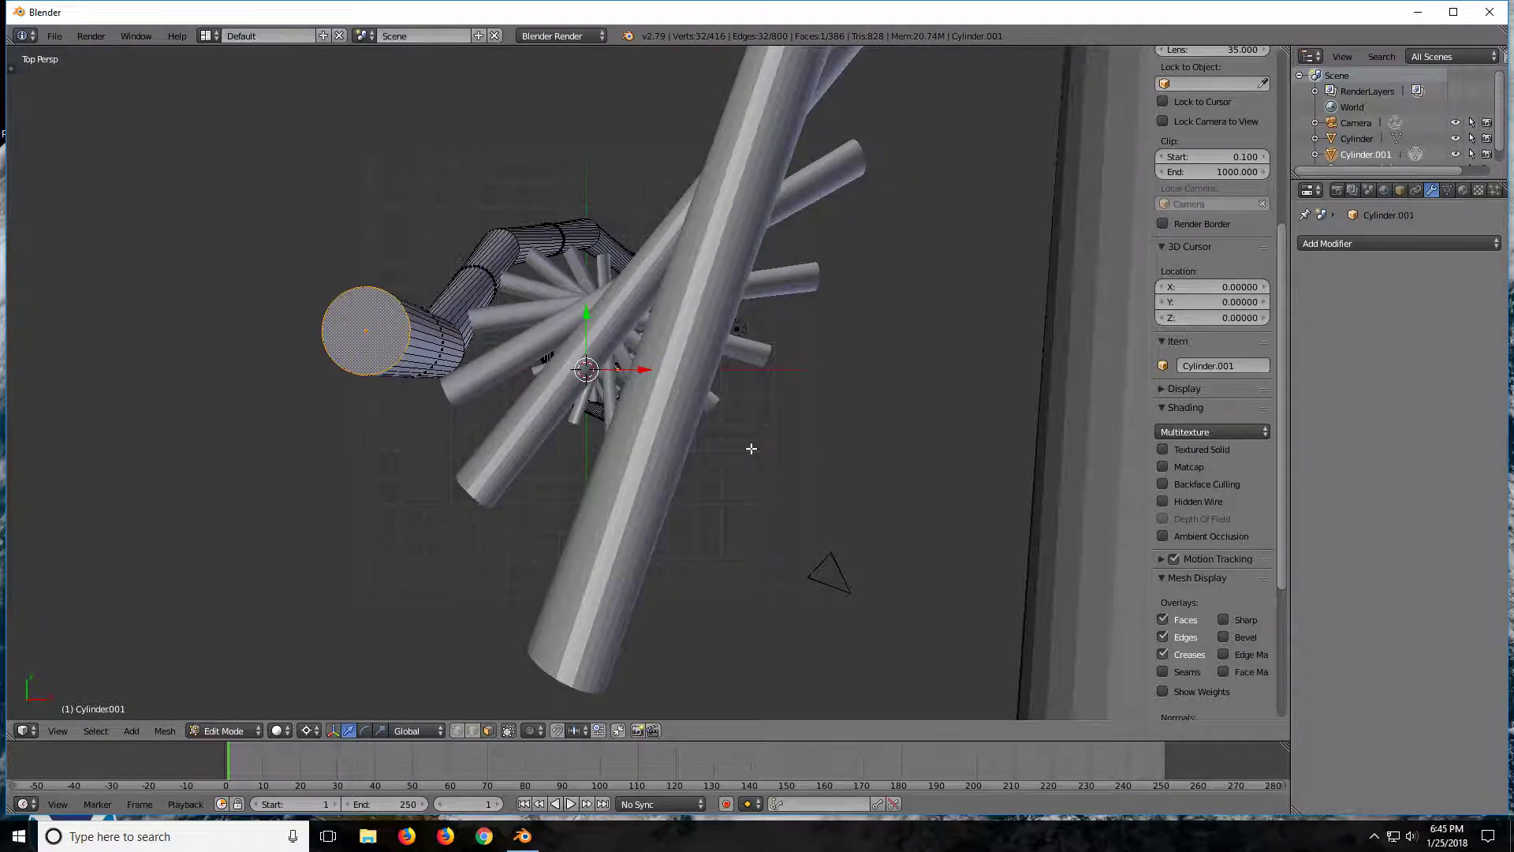
{"action": "key", "text": "t"}
{"action": "key", "text": "r"}
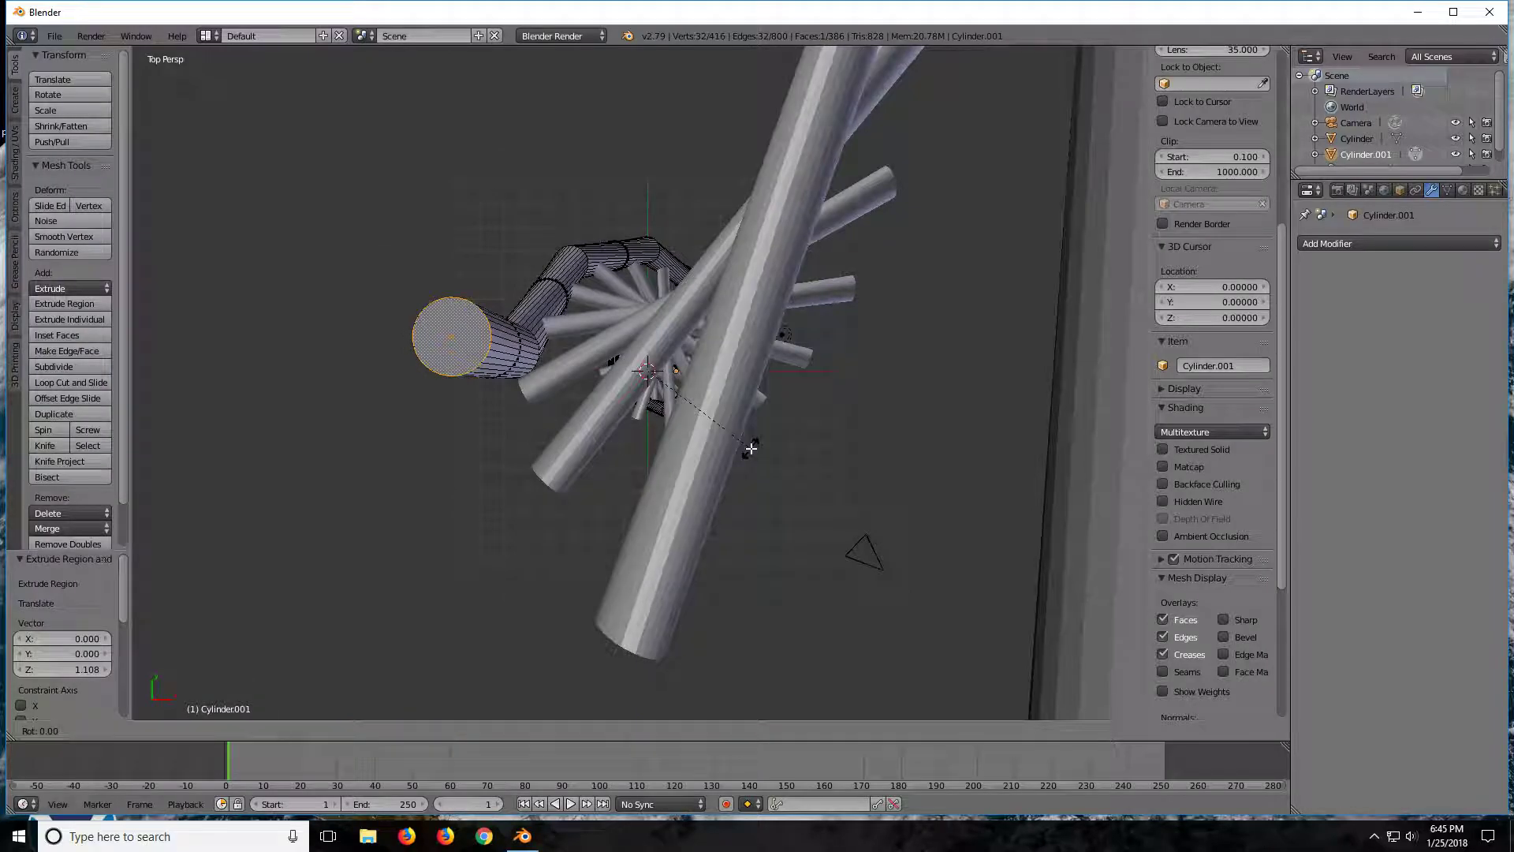
{"action": "key", "text": "z"}
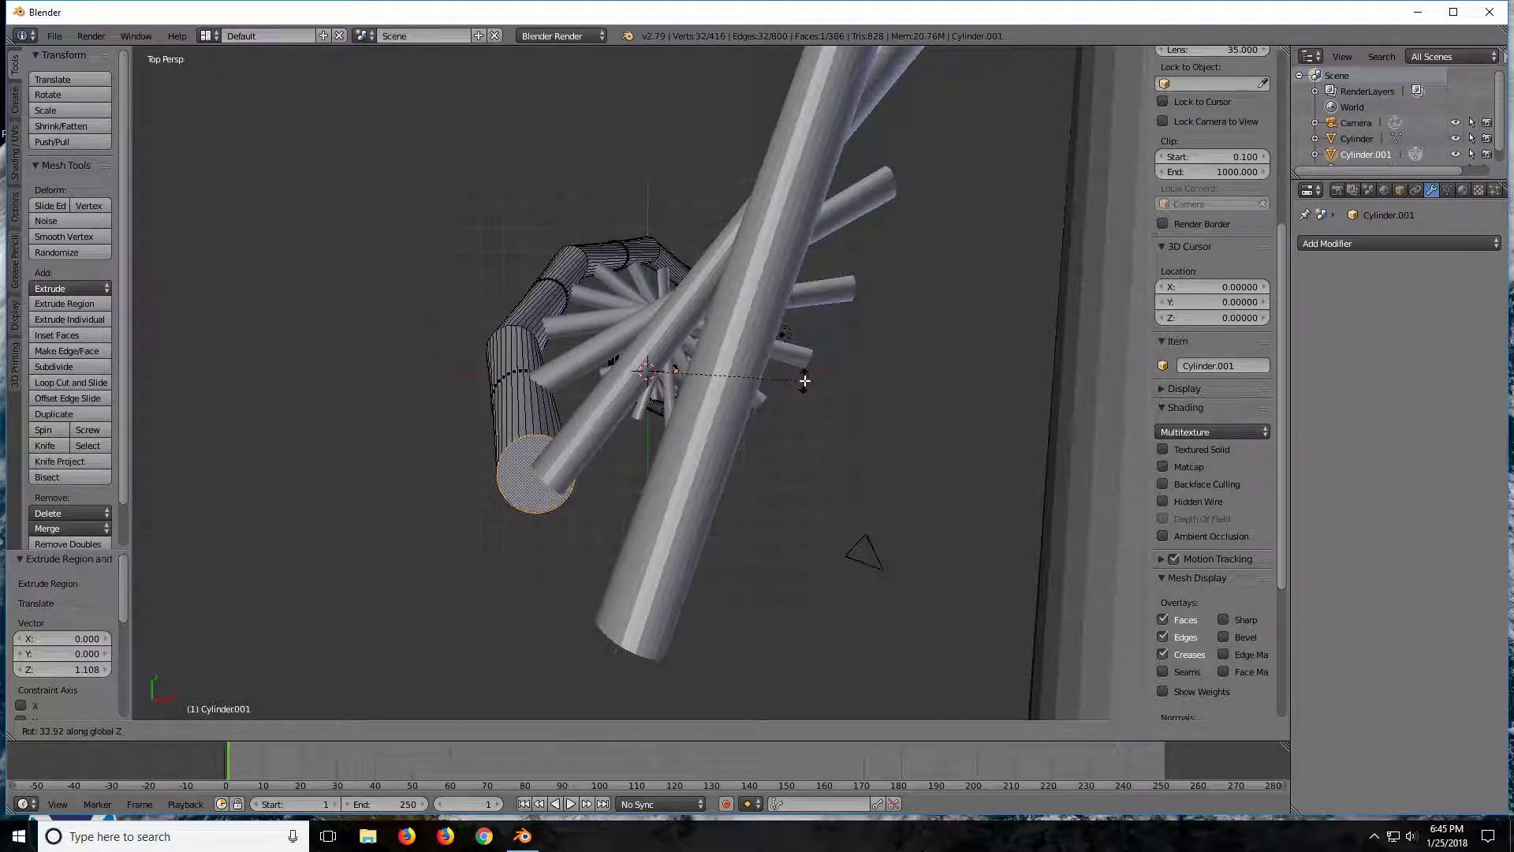
{"action": "left_click", "coordinate": [801, 379]}
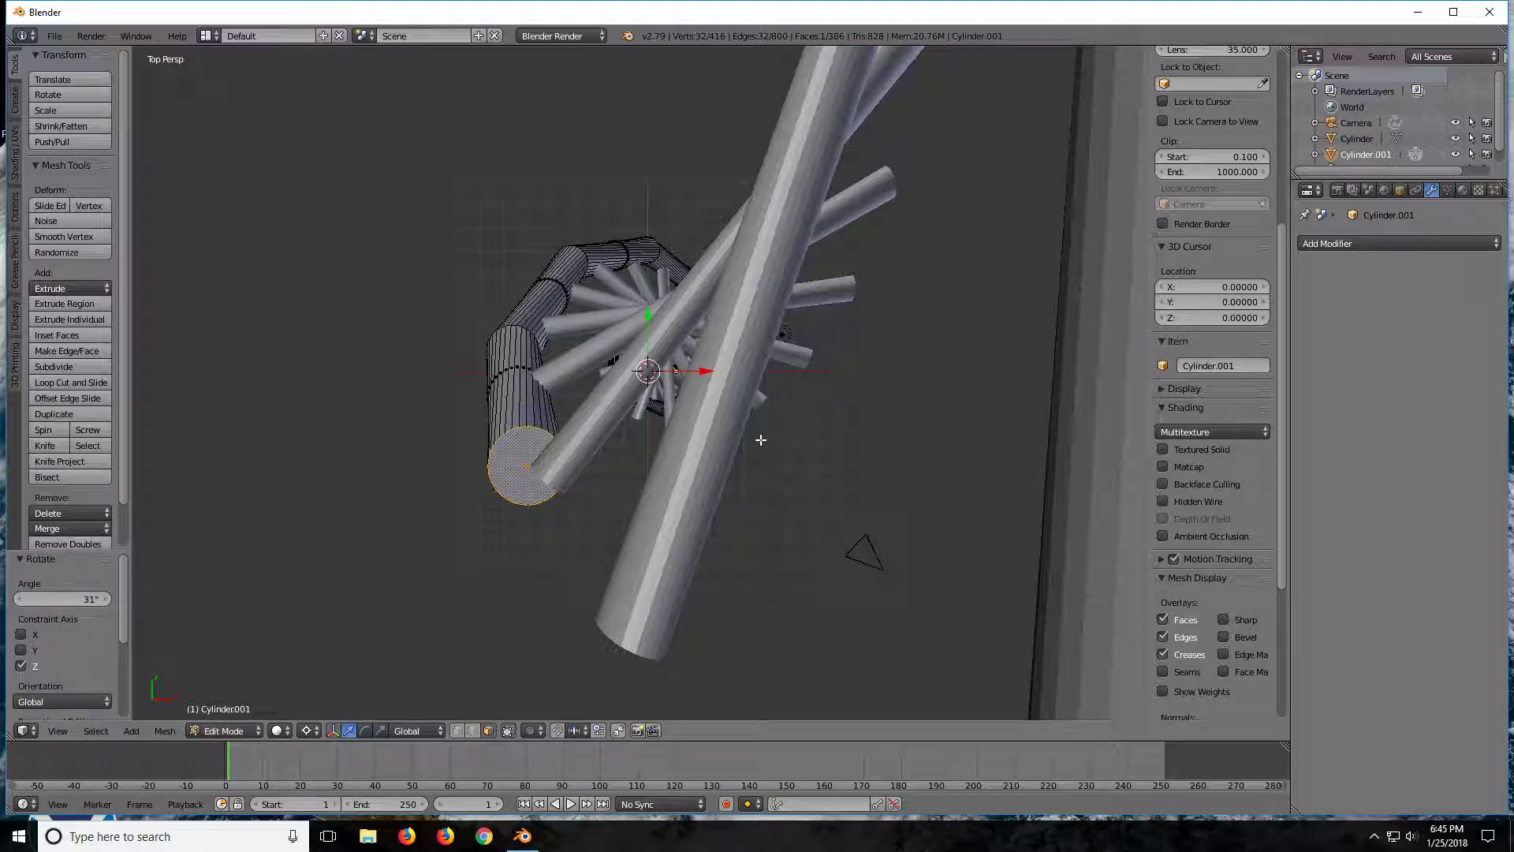
- Extrude the end face 0.433 along Z and twist it 8.4° about Z
{"action": "key", "text": "e"}
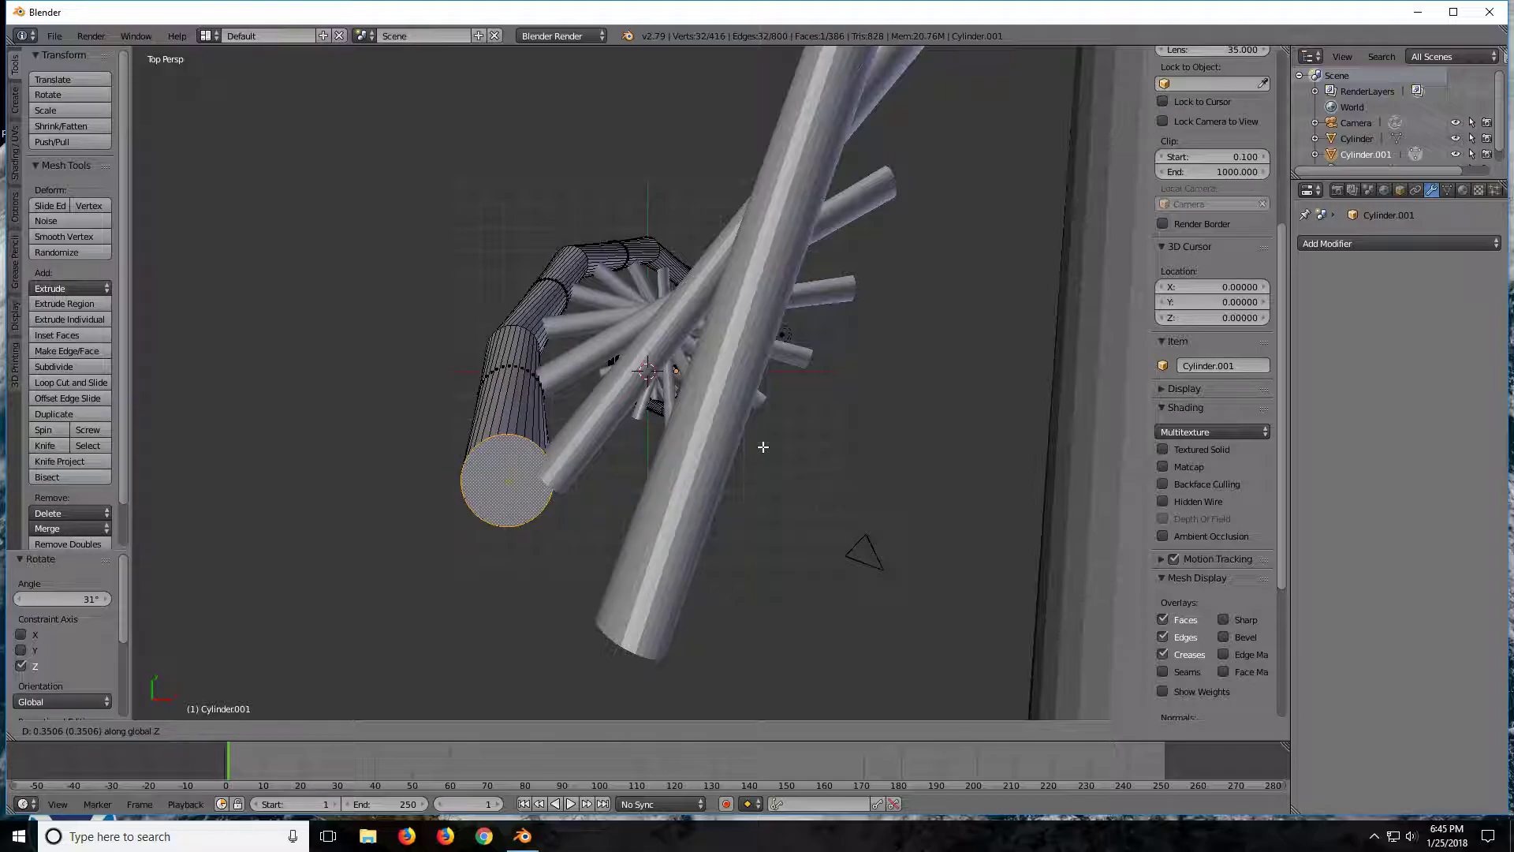
{"action": "left_click", "coordinate": [763, 447]}
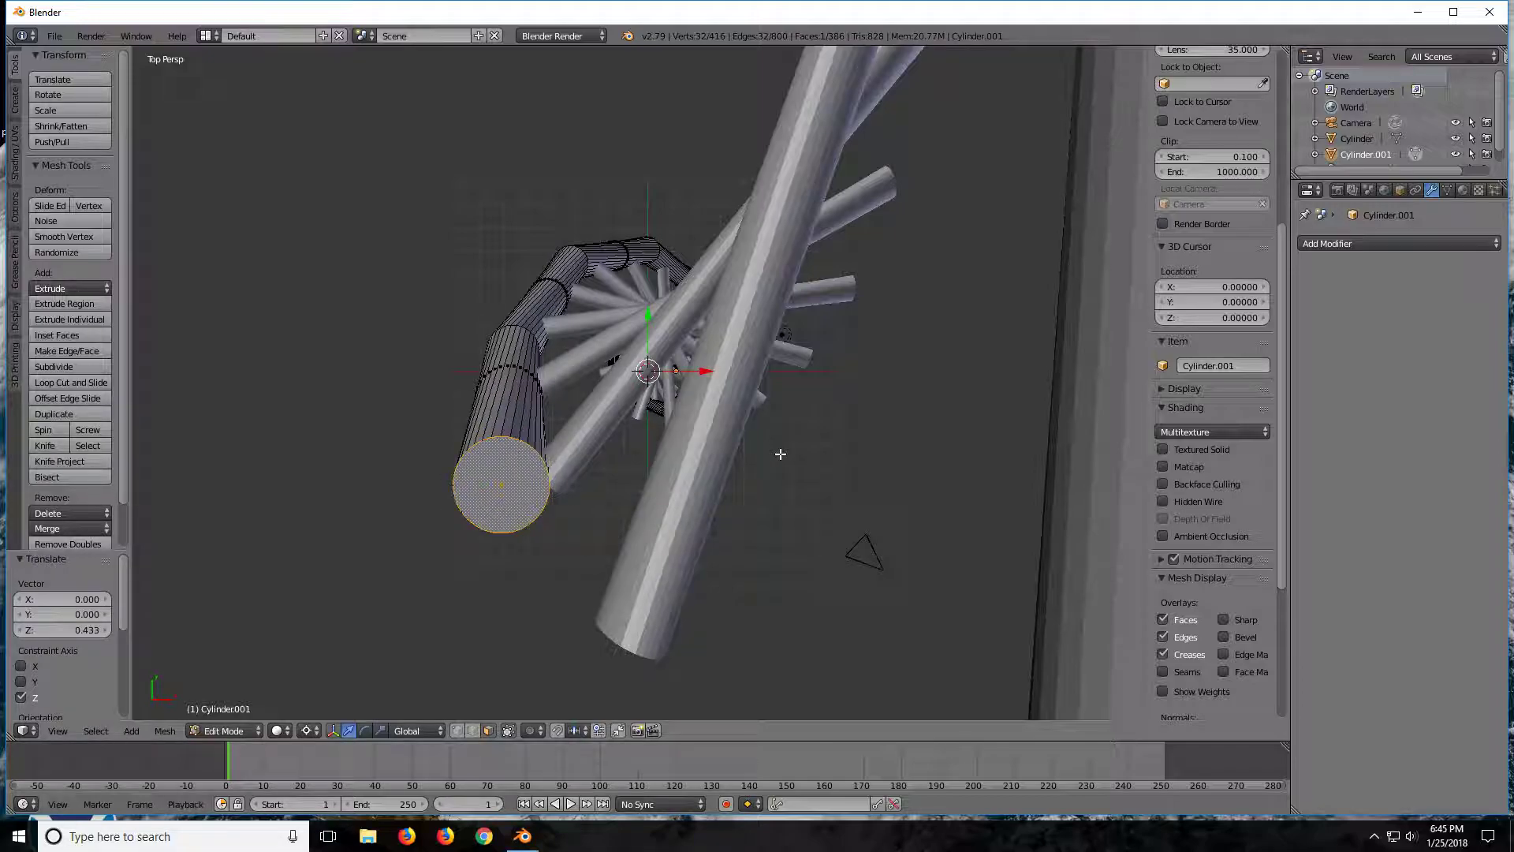
{"action": "key", "text": "r"}
{"action": "key", "text": "z"}
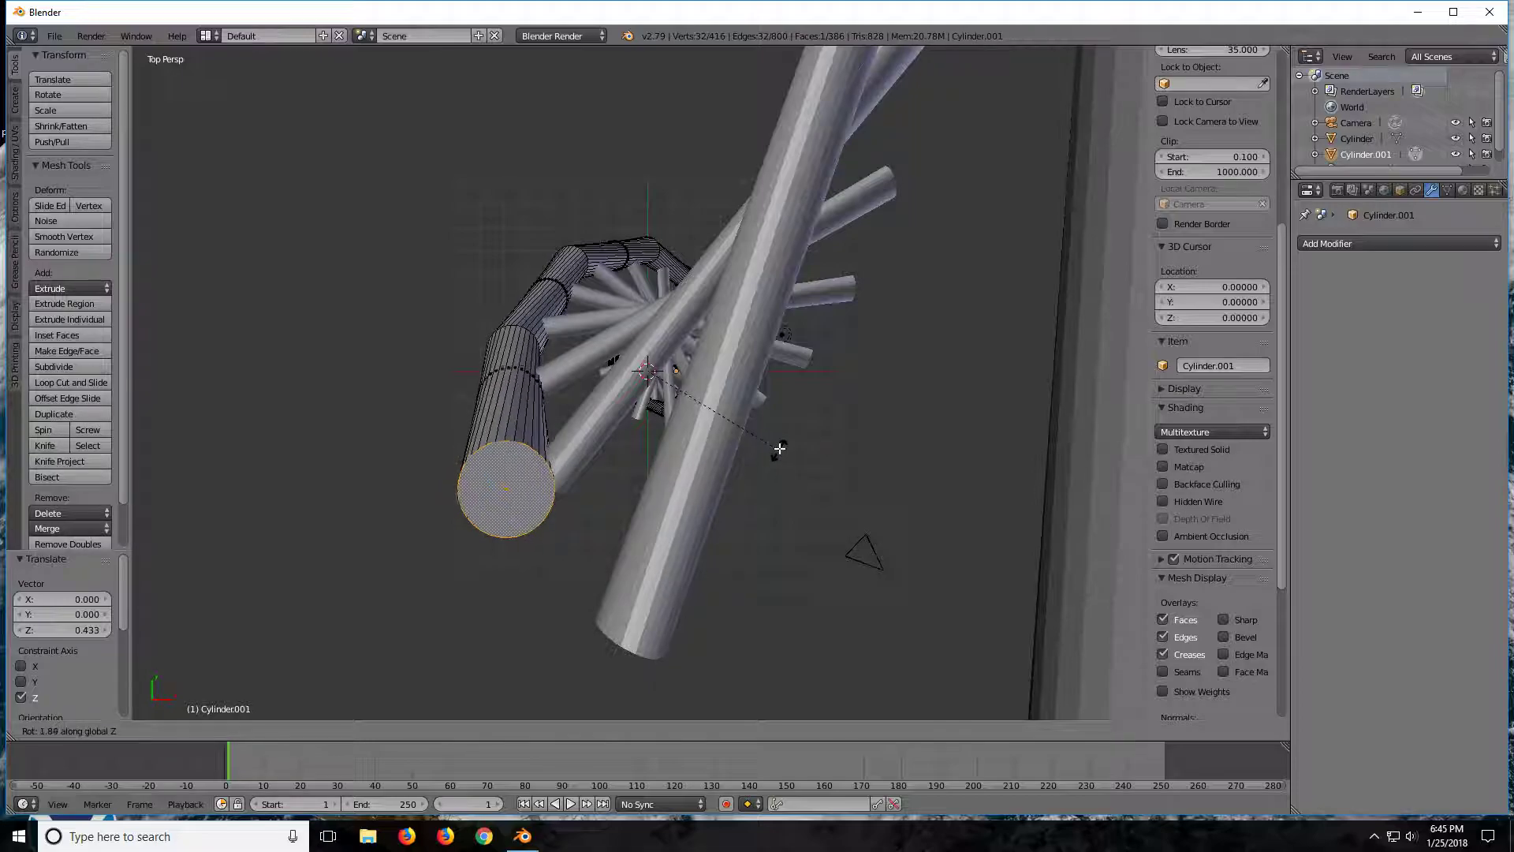
{"action": "left_click", "coordinate": [782, 439]}
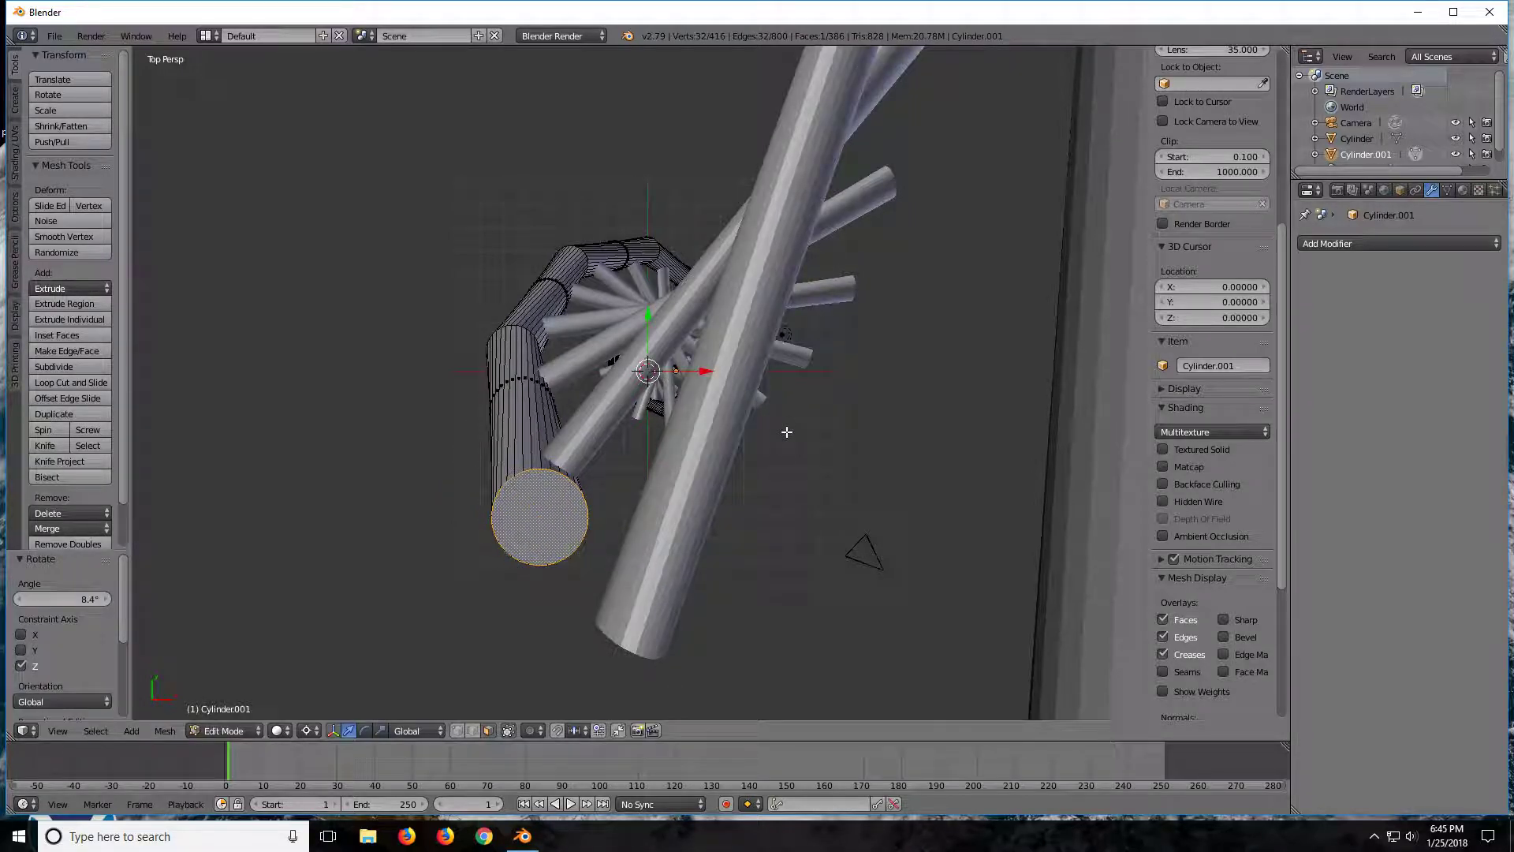
{"action": "scroll", "coordinate": [774, 449], "scroll_direction": "down", "scroll_amount": 3}
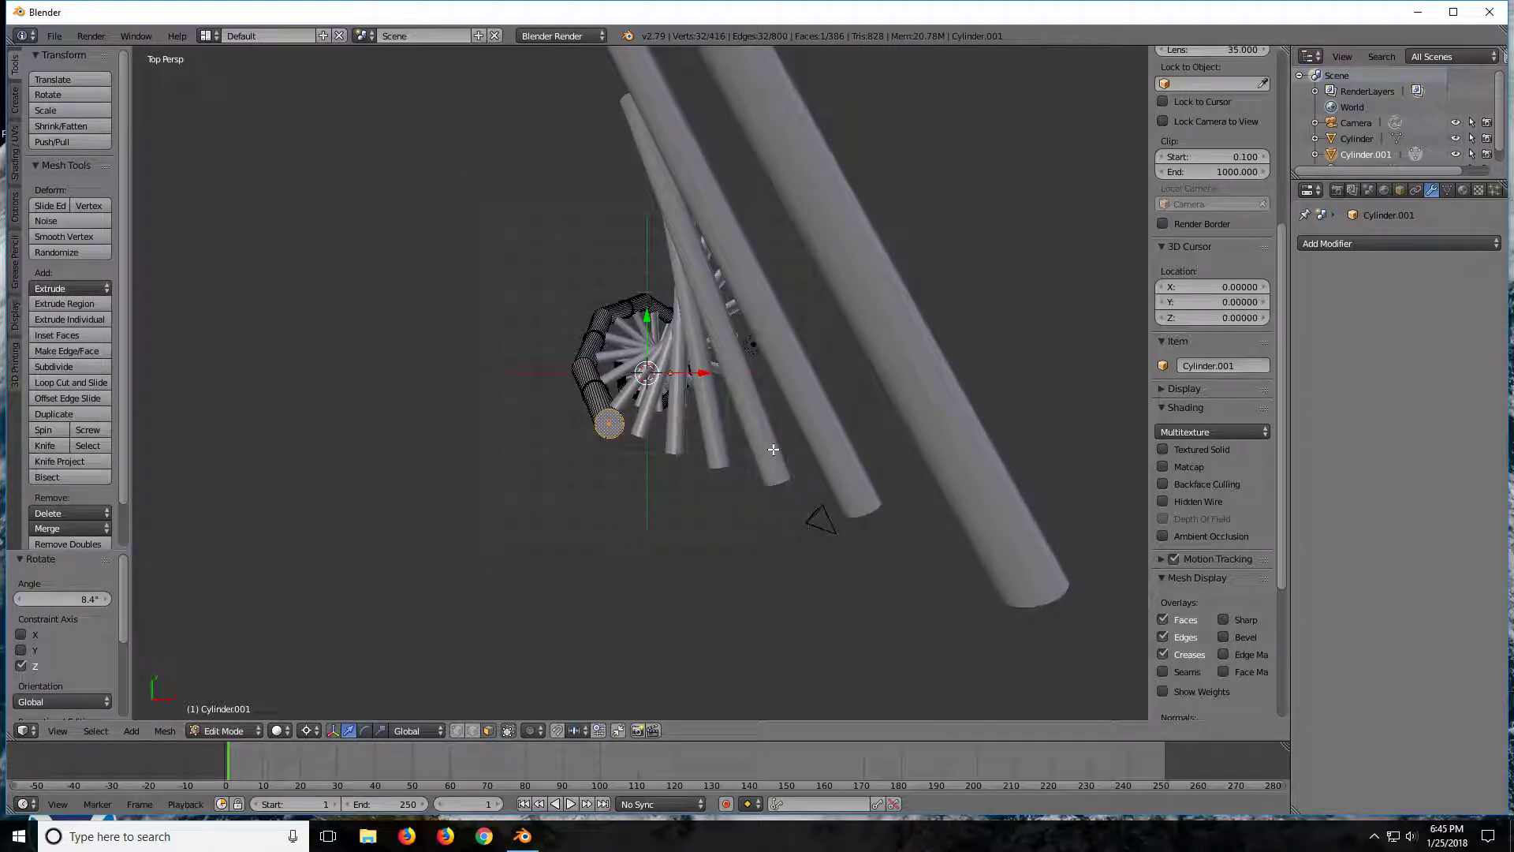
- Extrude a further tube segment and twist it 28.3° about Z
{"action": "key", "text": "e"}
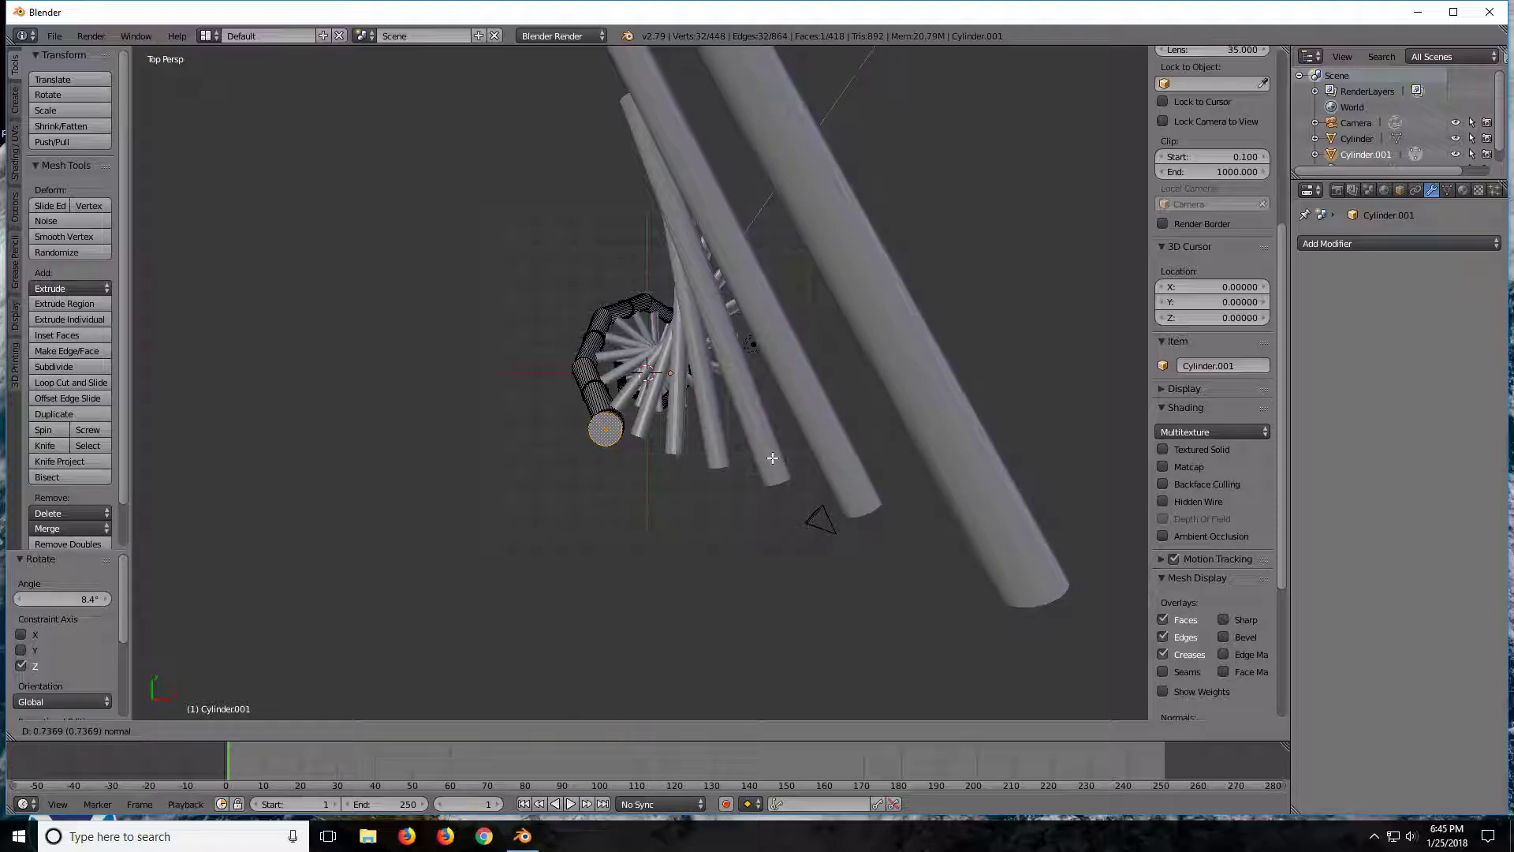
{"action": "left_click", "coordinate": [772, 459]}
{"action": "key", "text": "r"}
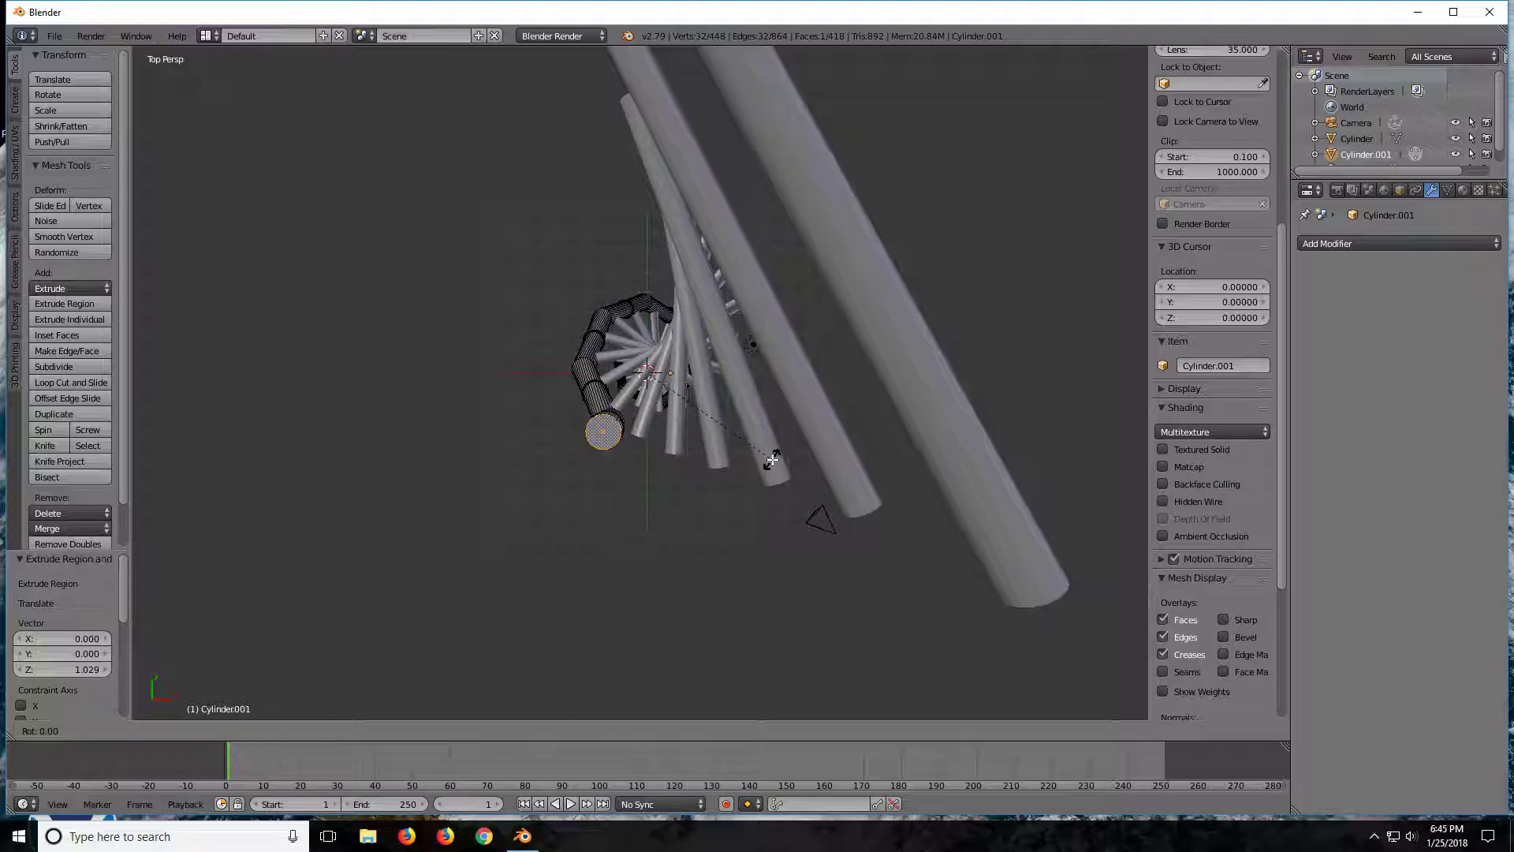
{"action": "key", "text": "z"}
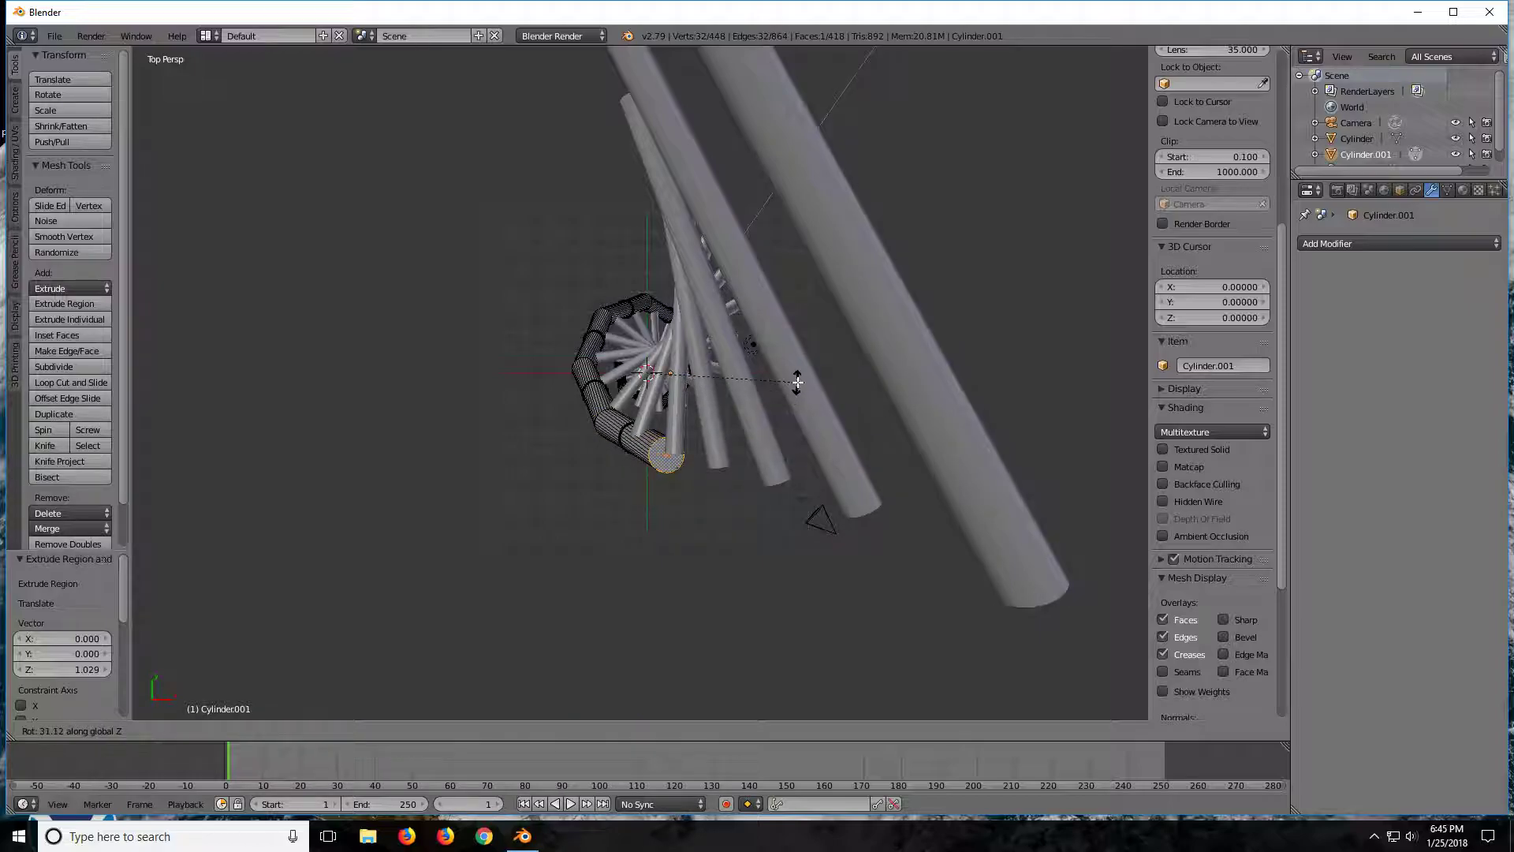
{"action": "left_click", "coordinate": [798, 394]}
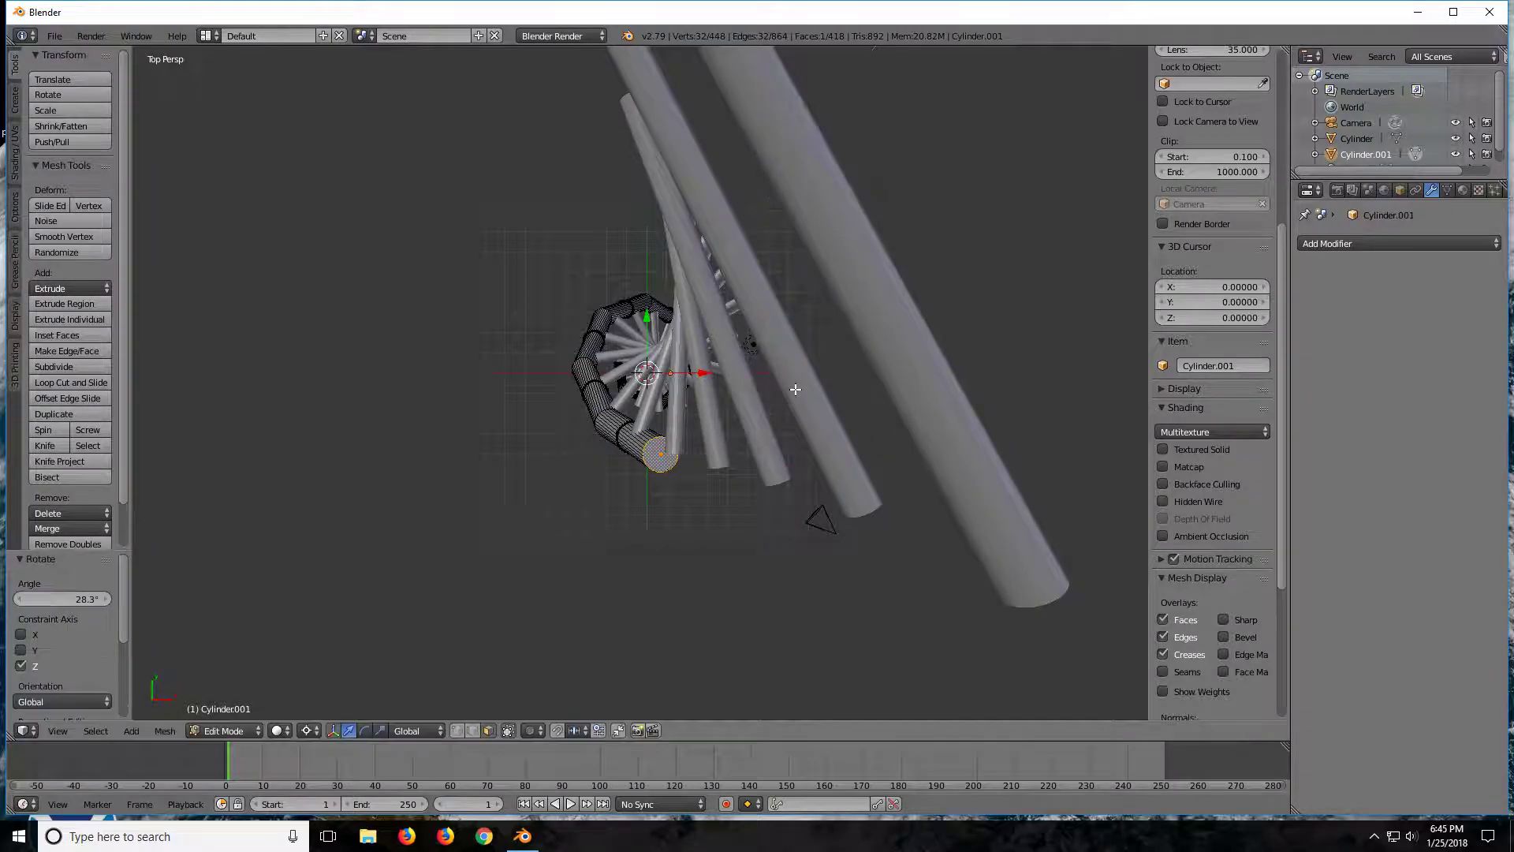
- Extrude the end 0.877 along Z and turn it 10.3° about Z
{"action": "key", "text": "e"}
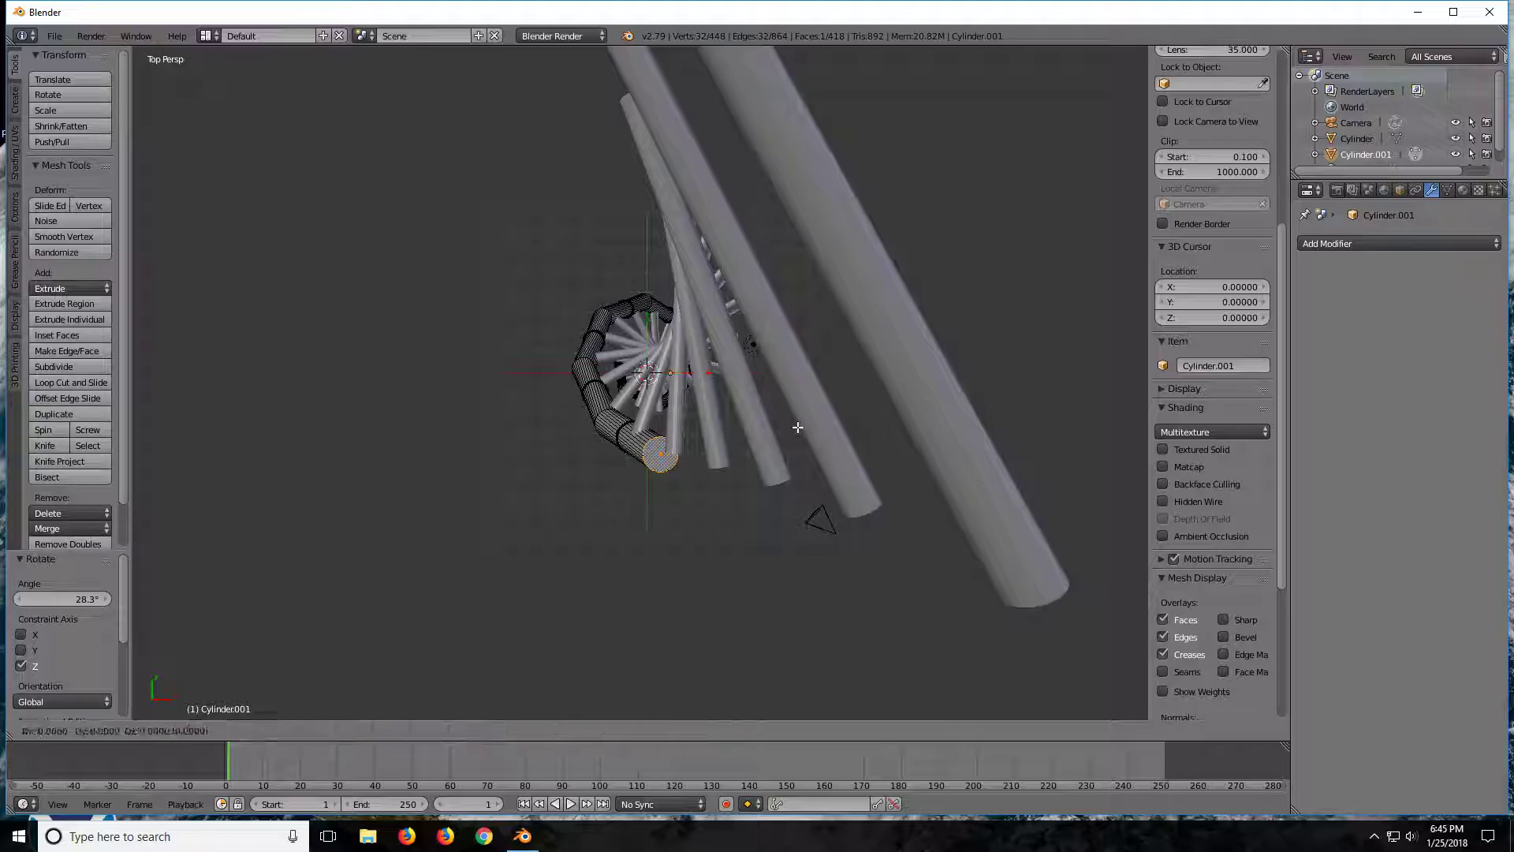
{"action": "key", "text": "z"}
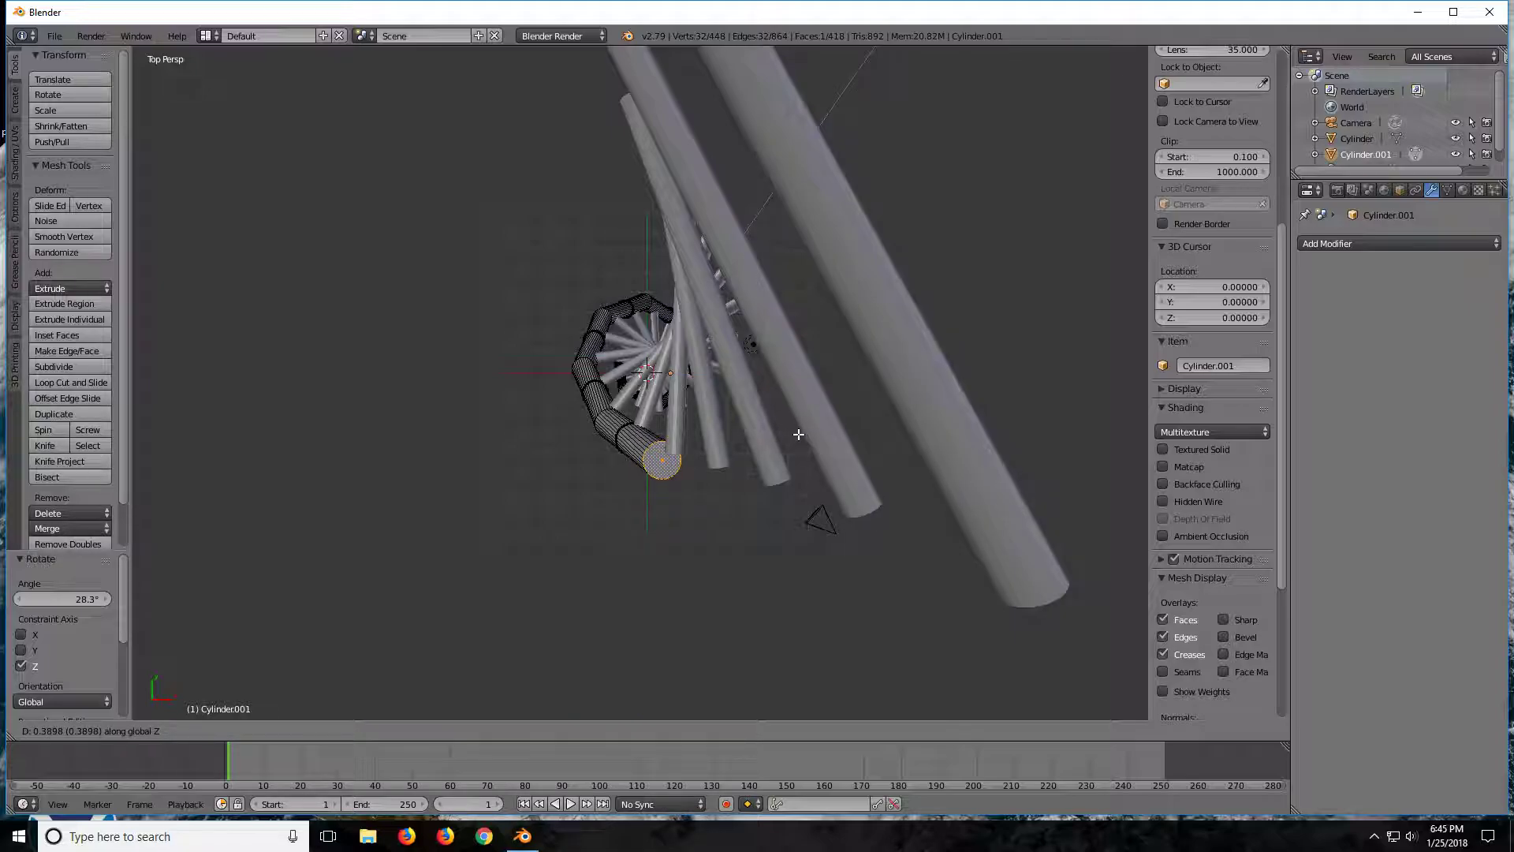
{"action": "left_click", "coordinate": [799, 436]}
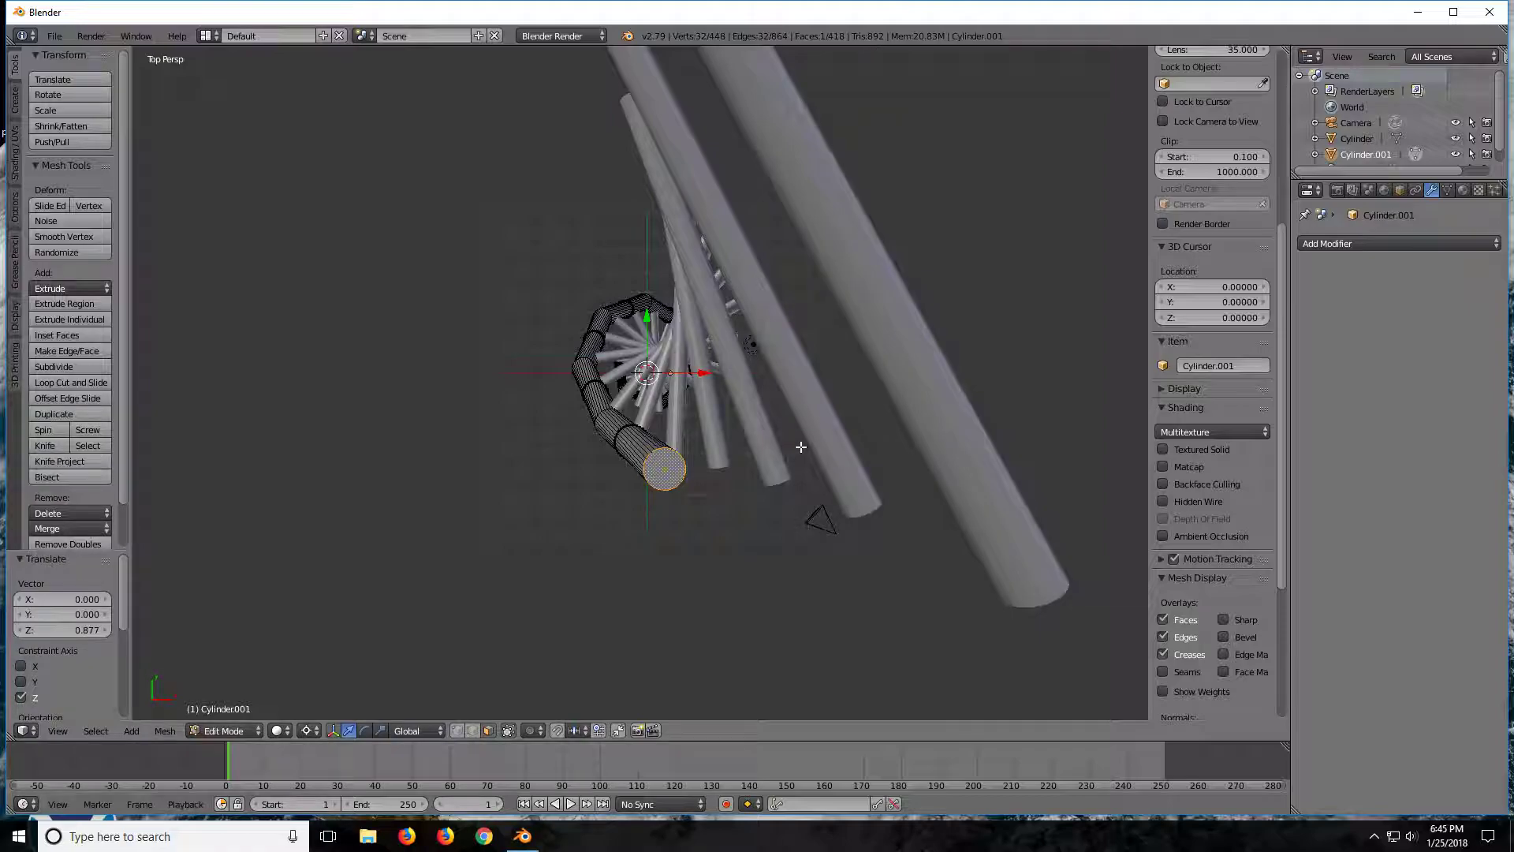
{"action": "key", "text": "r"}
{"action": "key", "text": "z"}
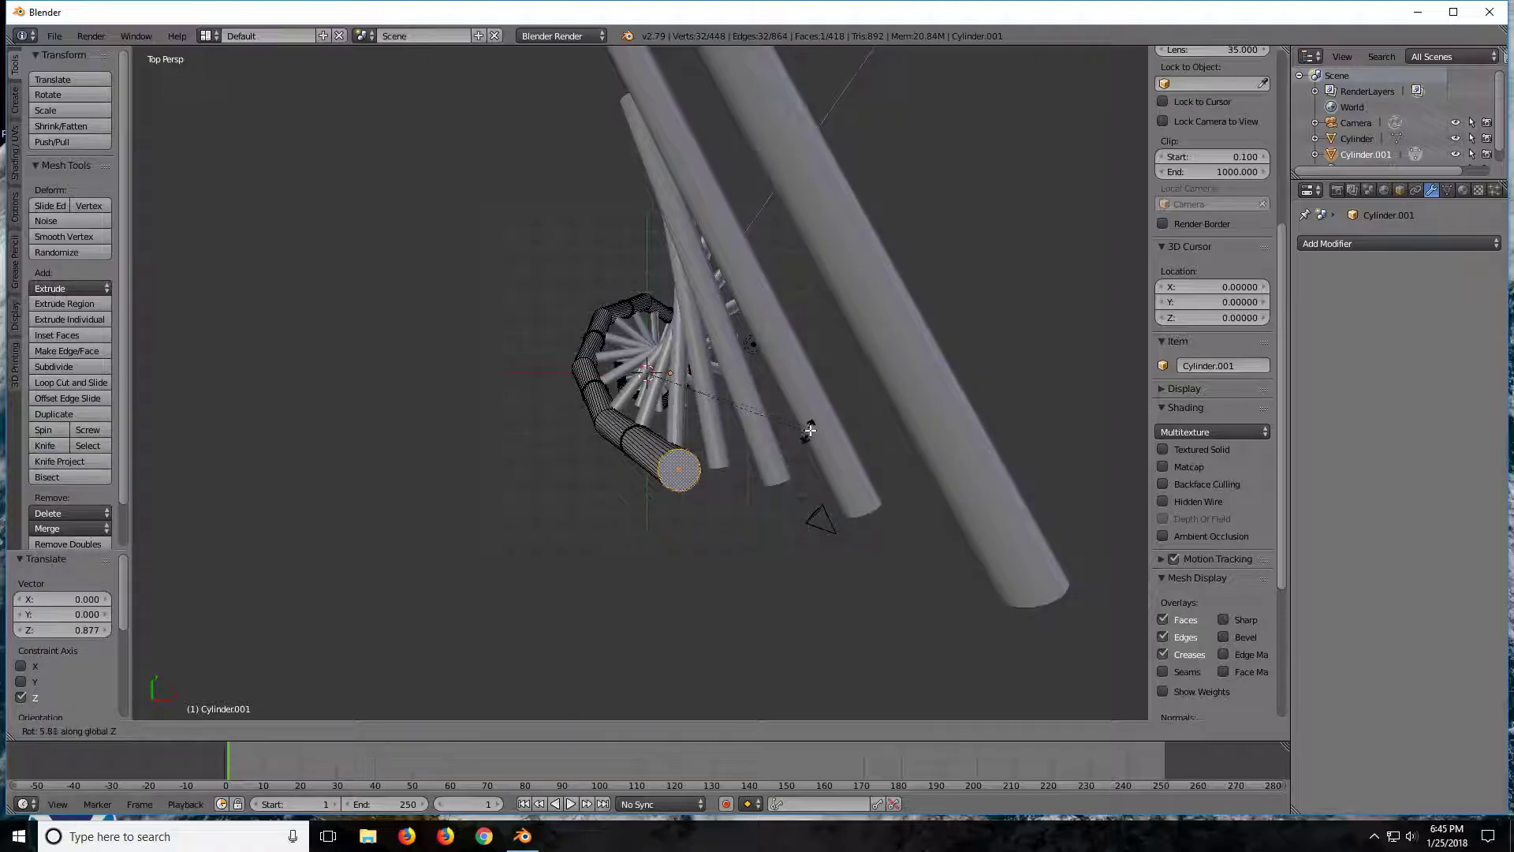
{"action": "left_click", "coordinate": [824, 422]}
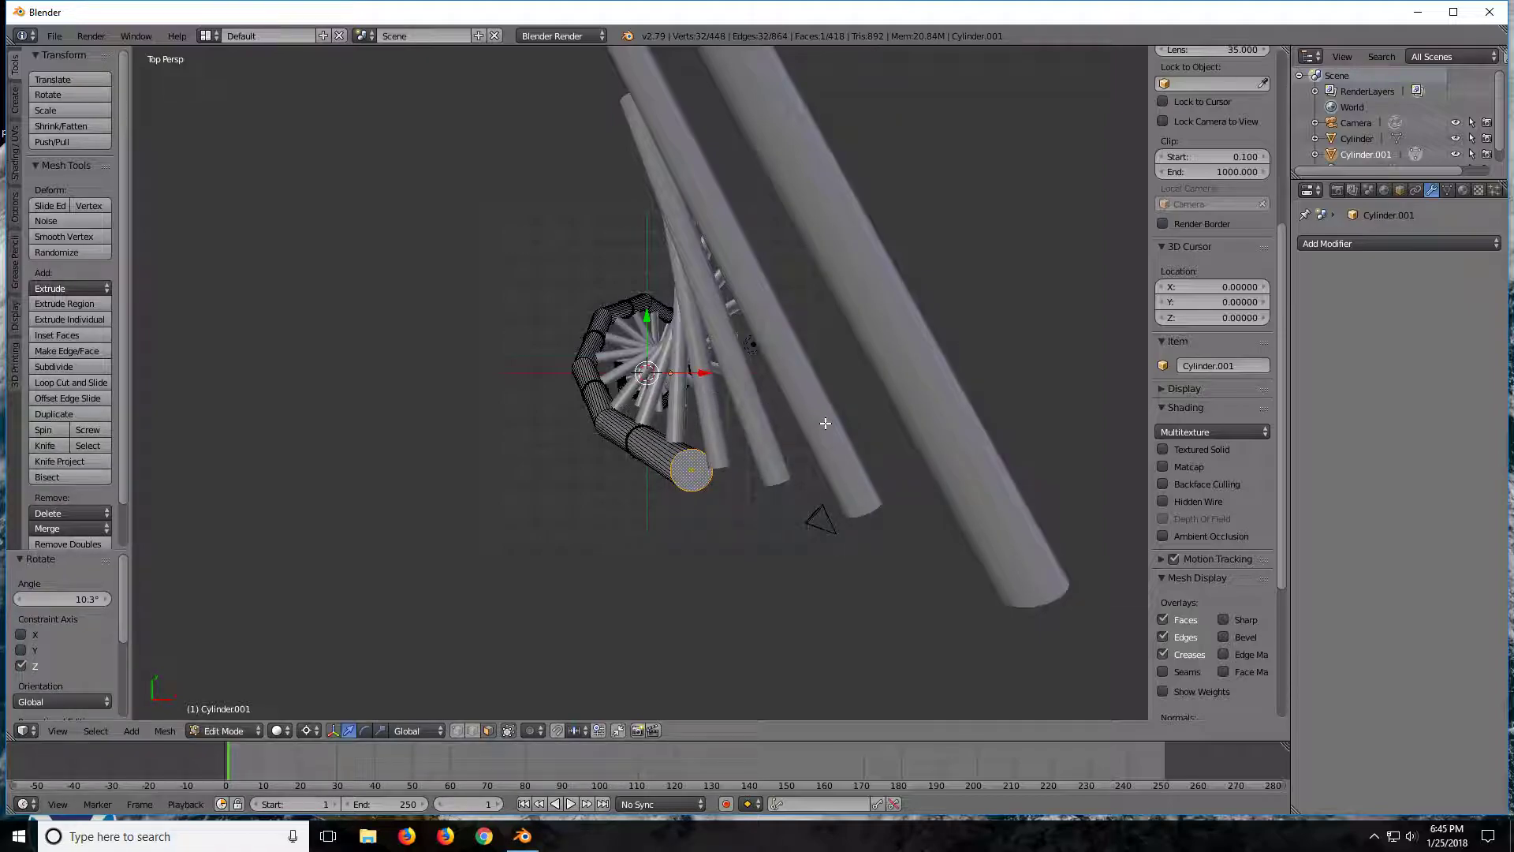
- Extrude another strand segment and give its end a 23.4° Z twist
{"action": "key", "text": "e"}
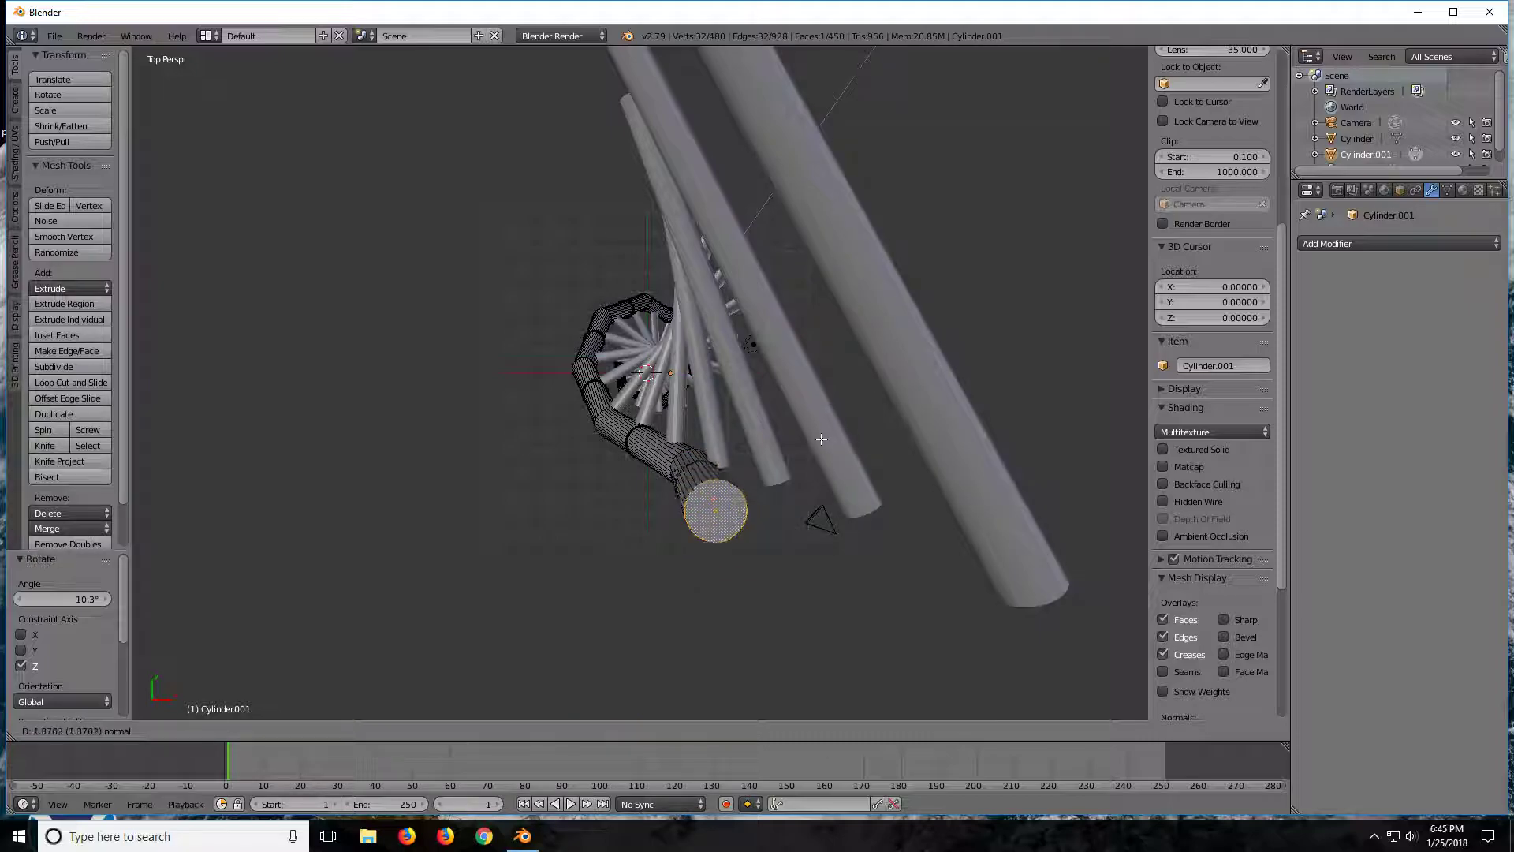
{"action": "left_click", "coordinate": [820, 441]}
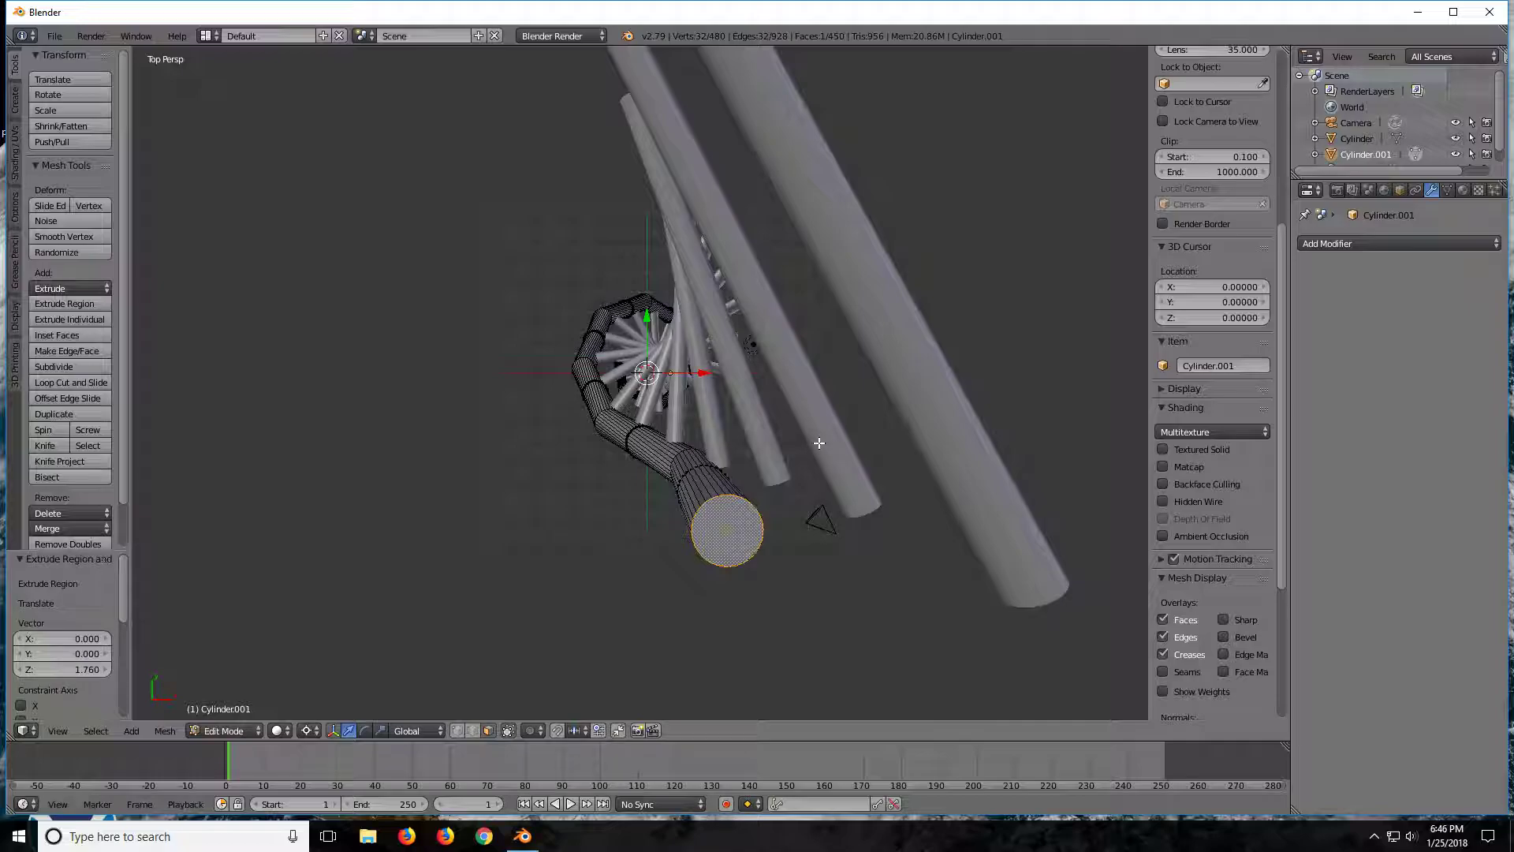
{"action": "key", "text": "r"}
{"action": "key", "text": "z"}
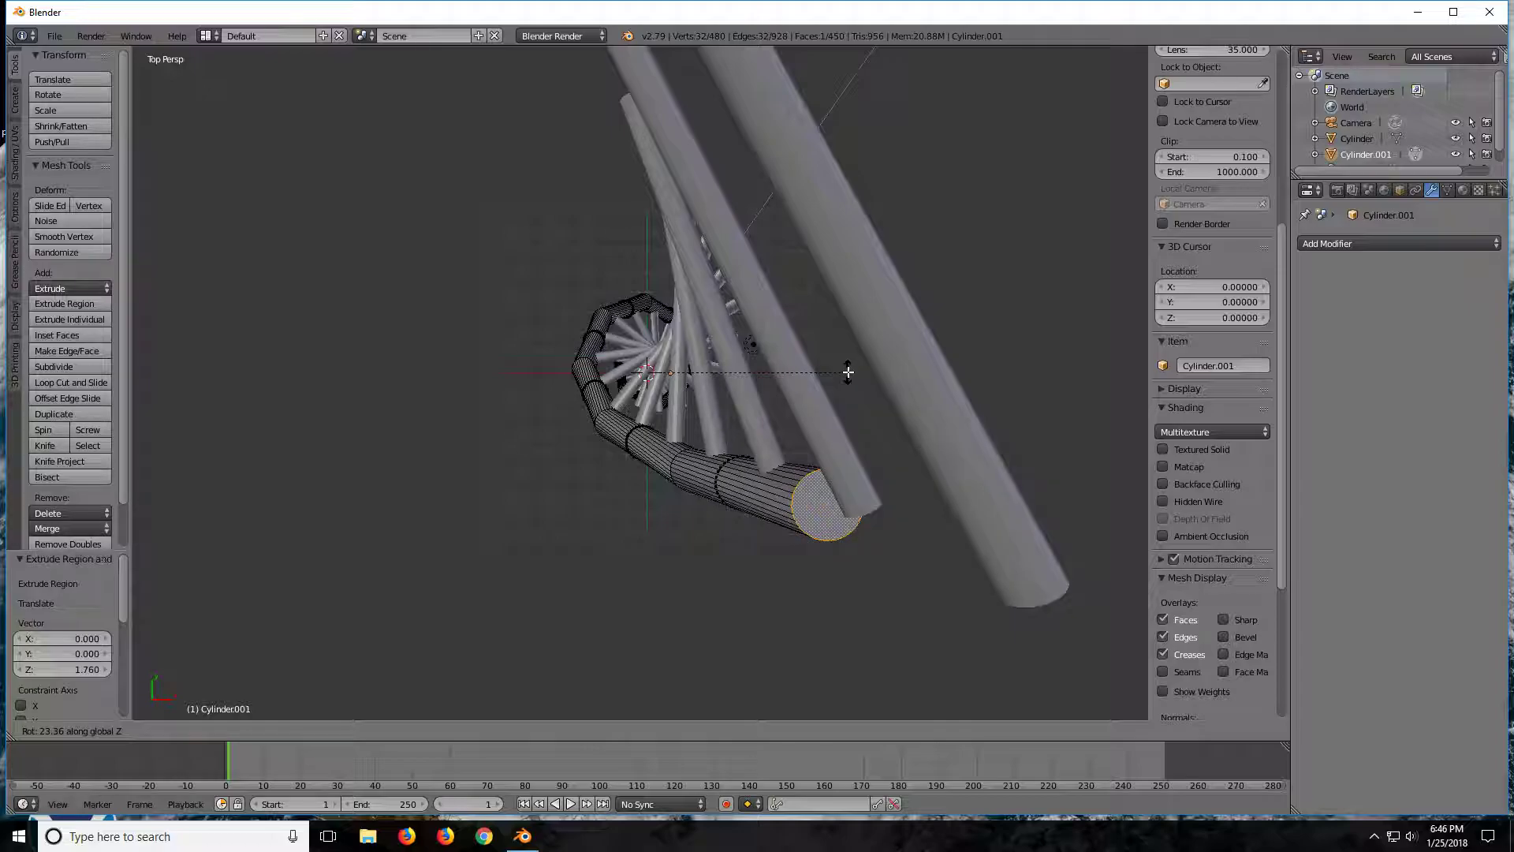
{"action": "left_click", "coordinate": [848, 372]}
- Extrude a final strand segment and twist it 3.27° about Z
{"action": "key", "text": "e"}
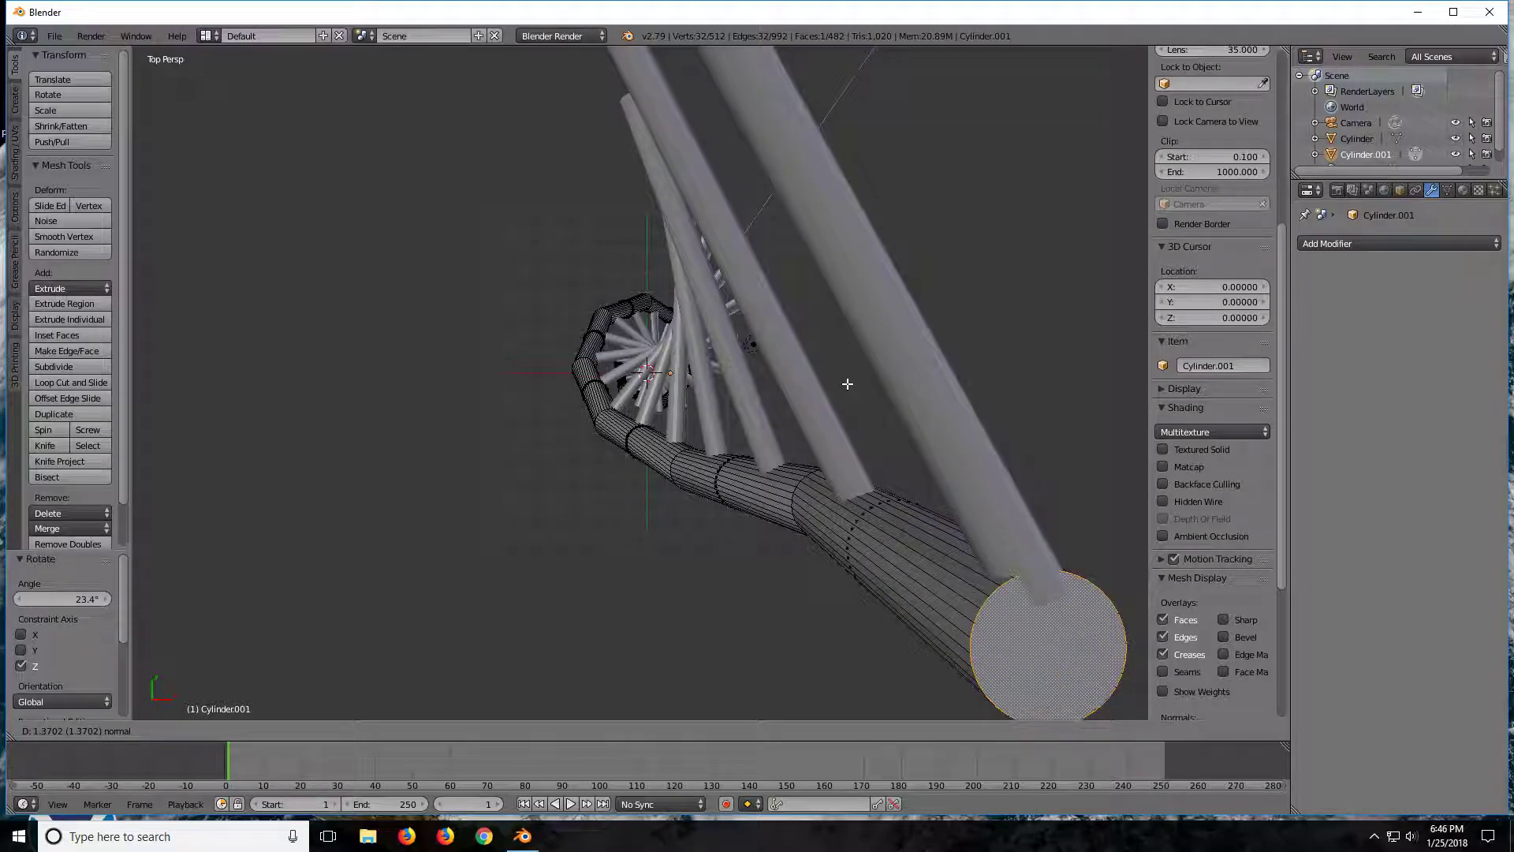
{"action": "left_click", "coordinate": [847, 383]}
{"action": "scroll", "coordinate": [846, 384], "scroll_direction": "down", "scroll_amount": 8}
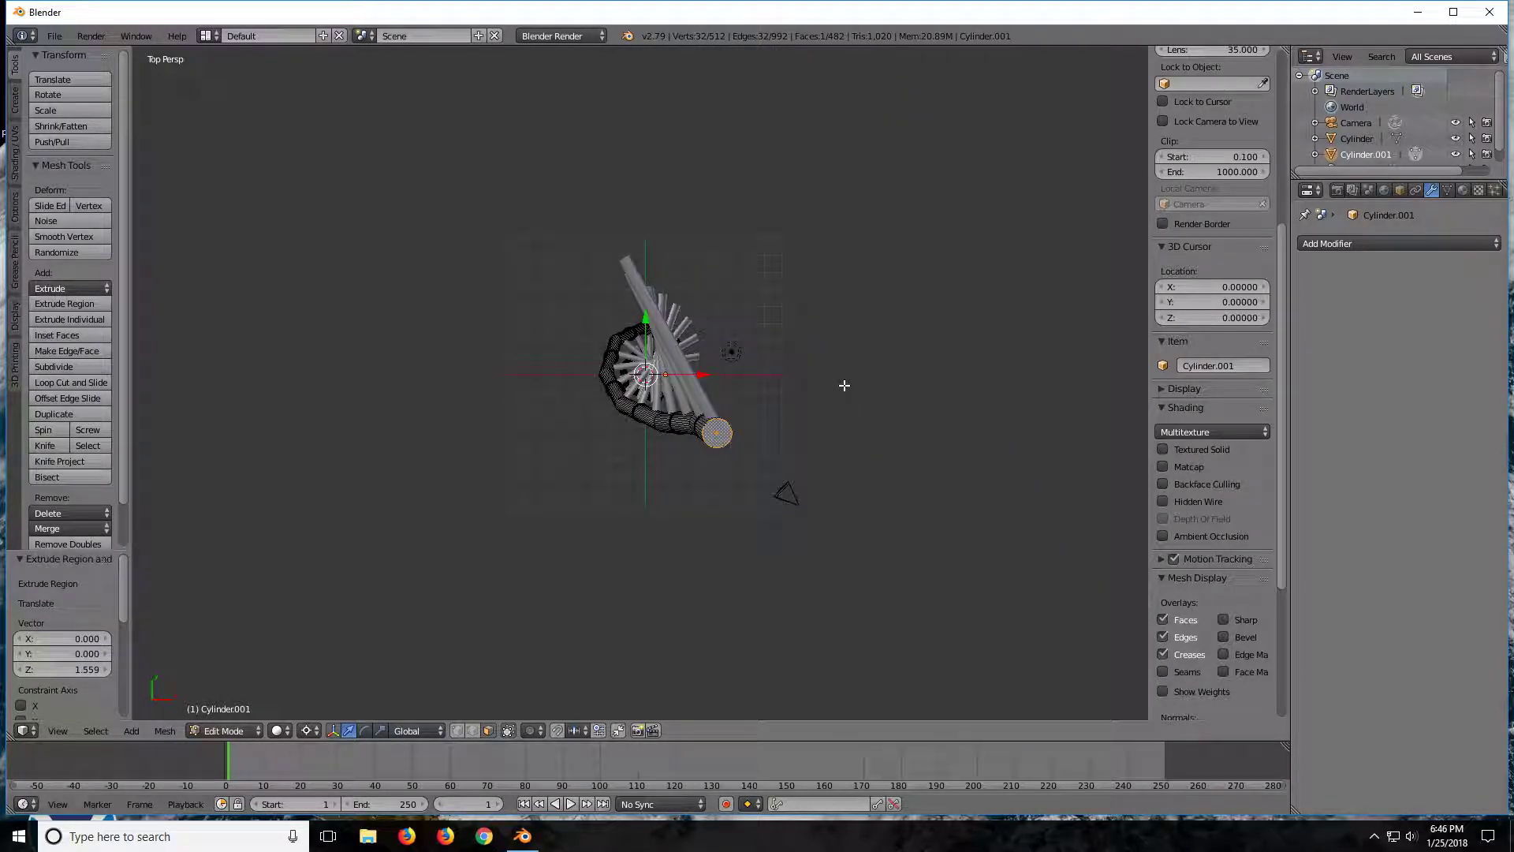
{"action": "key", "text": "KP_2"}
{"action": "key", "text": "KP_2"}
{"action": "key", "text": "KP_2"}
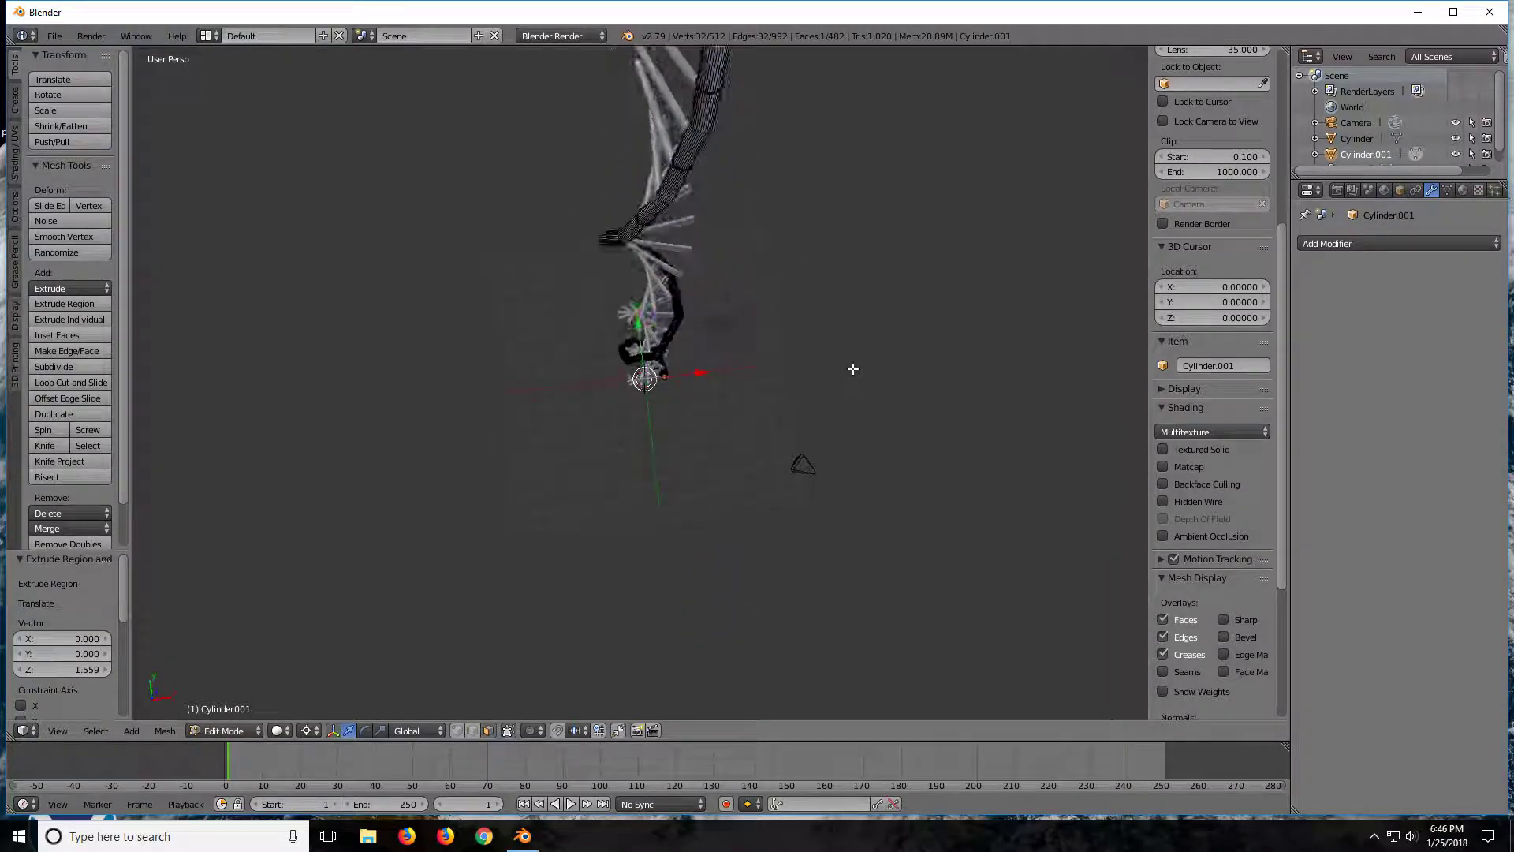
{"action": "key", "text": "KP_2"}
{"action": "key", "text": "KP_2"}
{"action": "key", "text": "KP_2"}
{"action": "key", "text": "KP_2"}
{"action": "key", "text": "KP_2"}
{"action": "key", "text": "KP_2"}
{"action": "key", "text": "KP_2"}
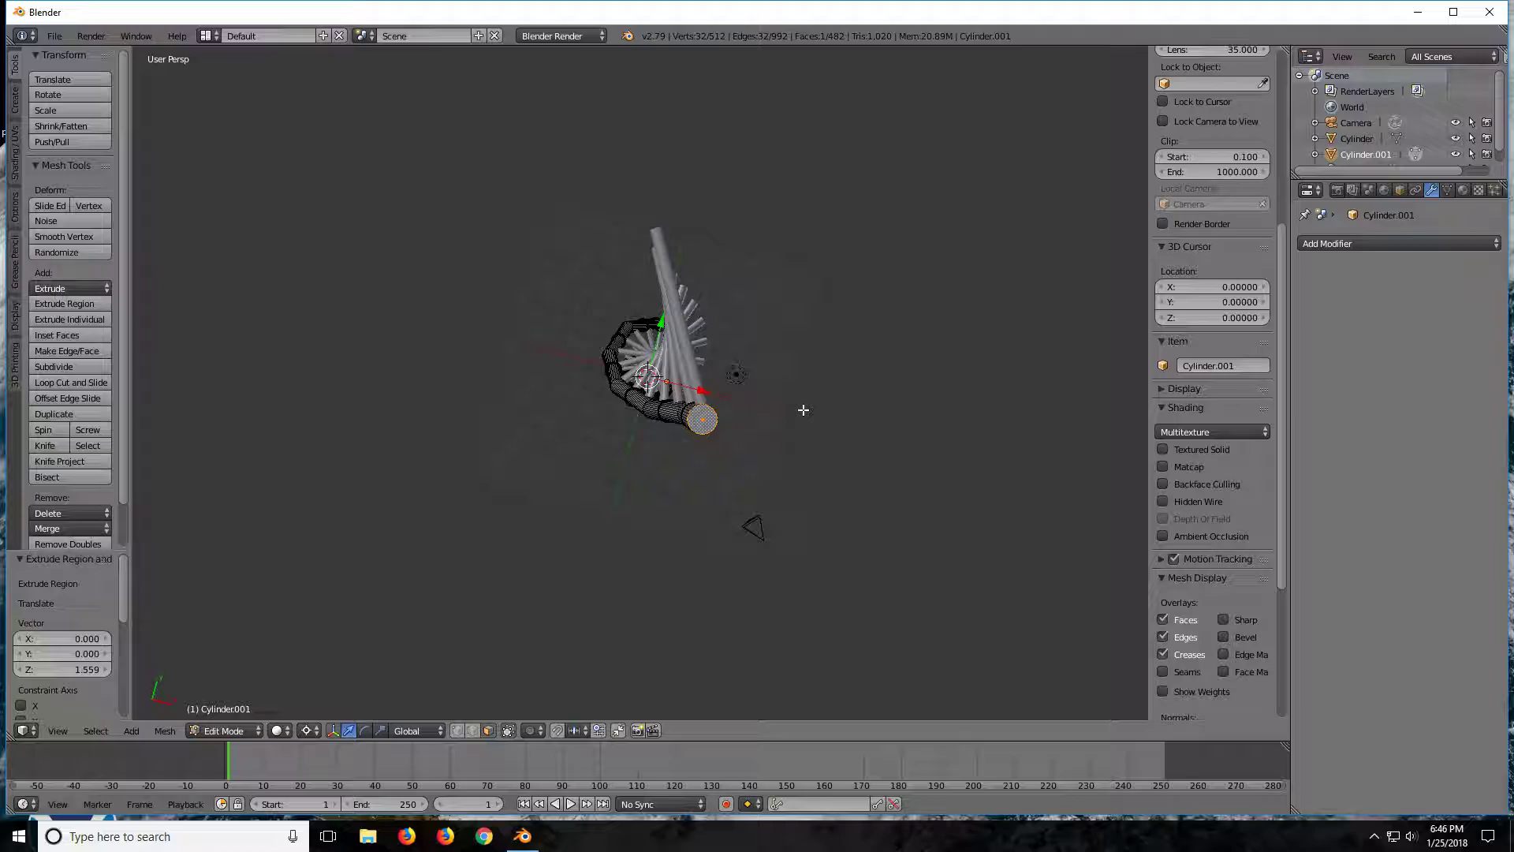
{"action": "key", "text": "r"}
{"action": "key", "text": "z"}
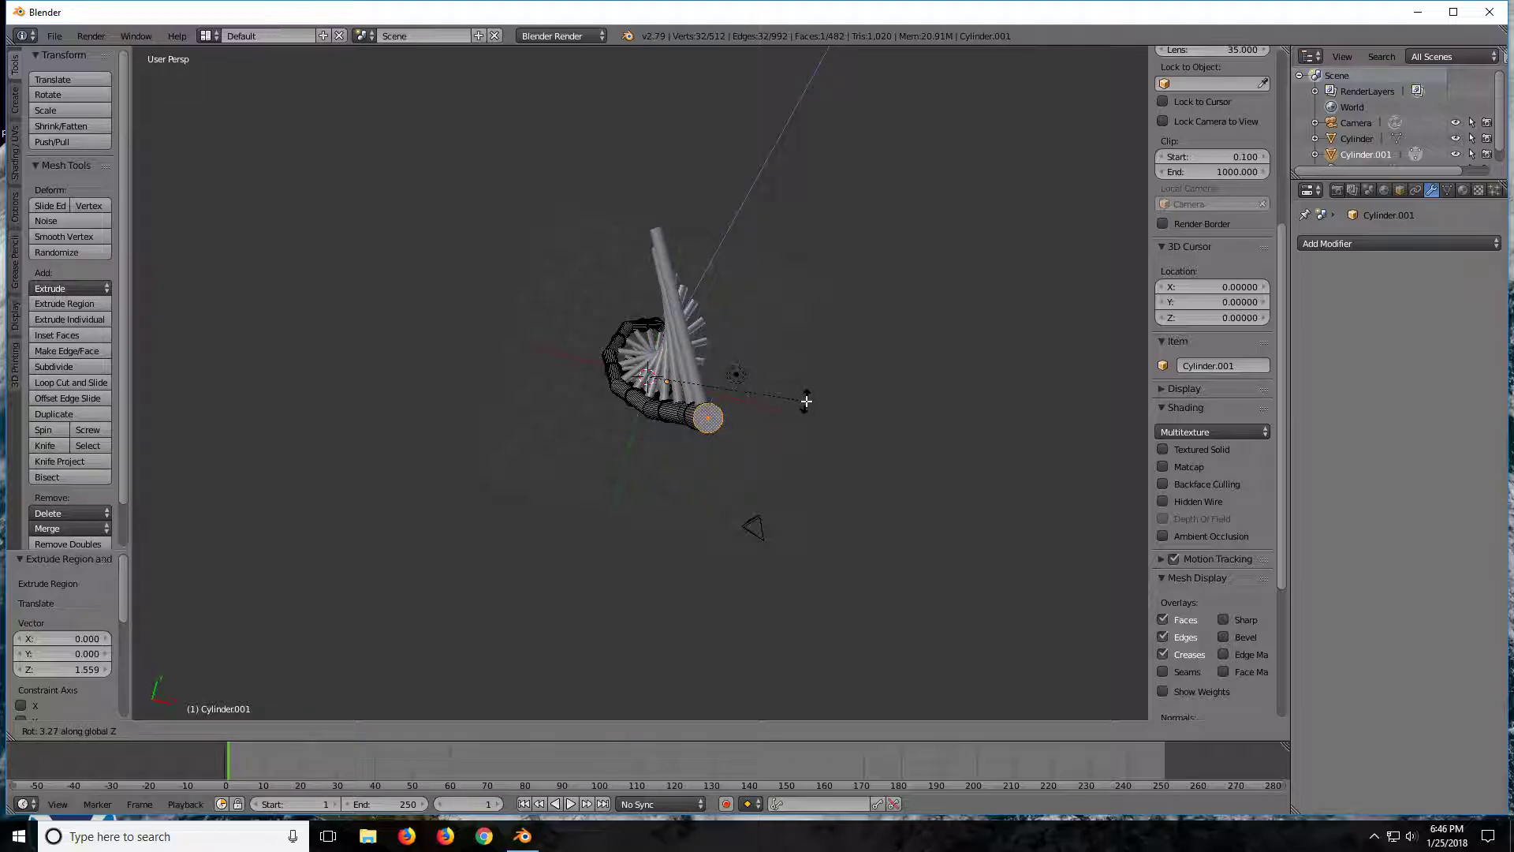
{"action": "left_click", "coordinate": [806, 401]}
{"action": "mouse_move", "coordinate": [550, 436]}
{"action": "middle_mouse_down"}
{"action": "mouse_move", "coordinate": [808, 297]}
{"action": "mouse_move", "coordinate": [727, 260]}
{"action": "mouse_move", "coordinate": [524, 273]}
{"action": "mouse_move", "coordinate": [834, 270]}
{"action": "mouse_move", "coordinate": [752, 306]}
{"action": "mouse_move", "coordinate": [727, 399]}
{"action": "middle_mouse_up"}
- Add a level-2 Subdivision Surface modifier to Cylinder.001 and apply it
{"action": "key", "text": "Tab"}
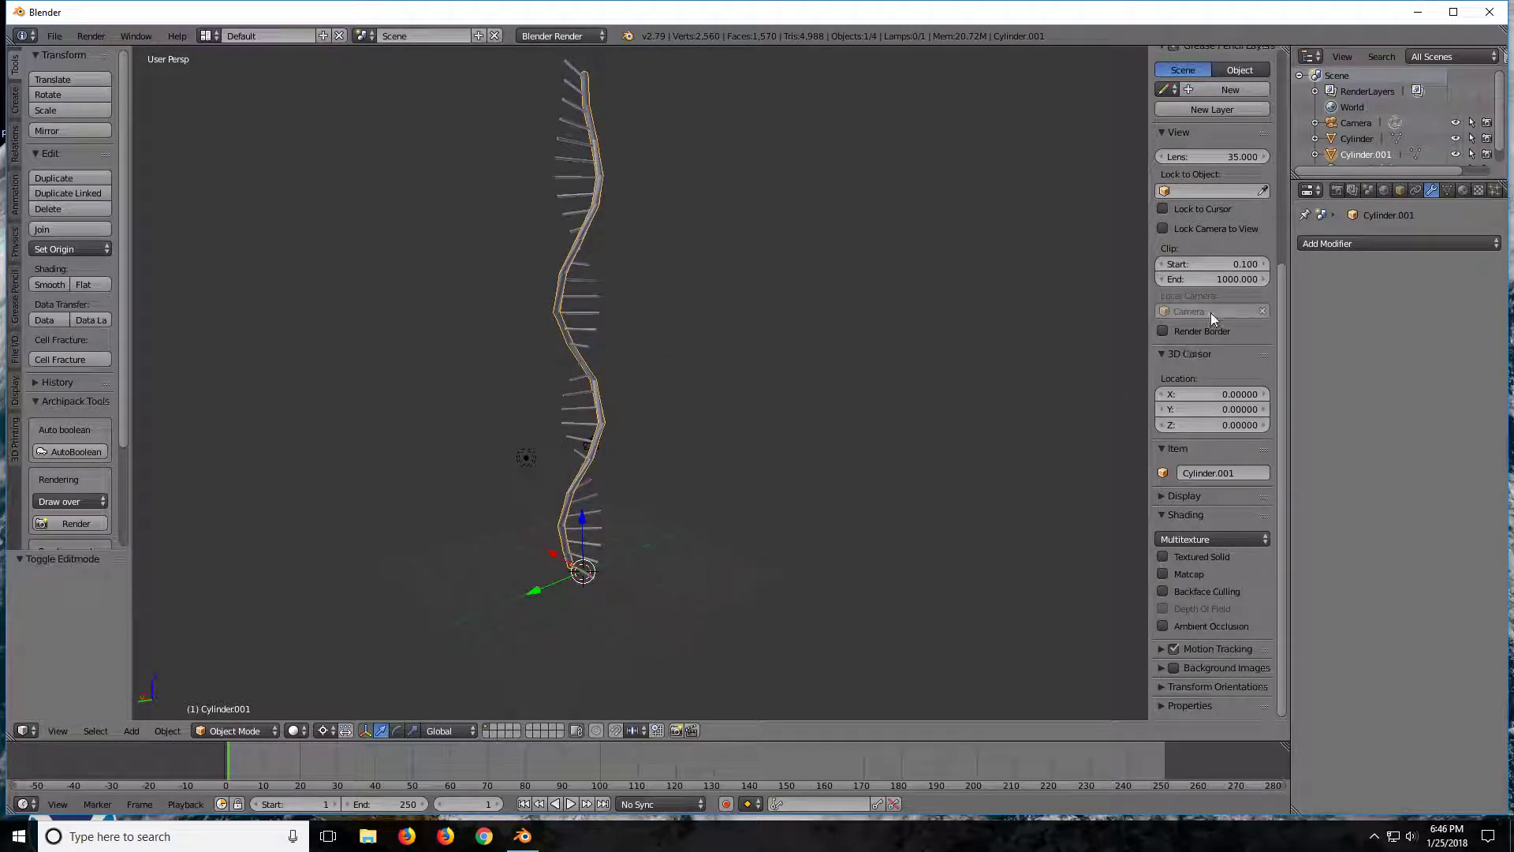
{"action": "left_click", "coordinate": [1359, 241]}
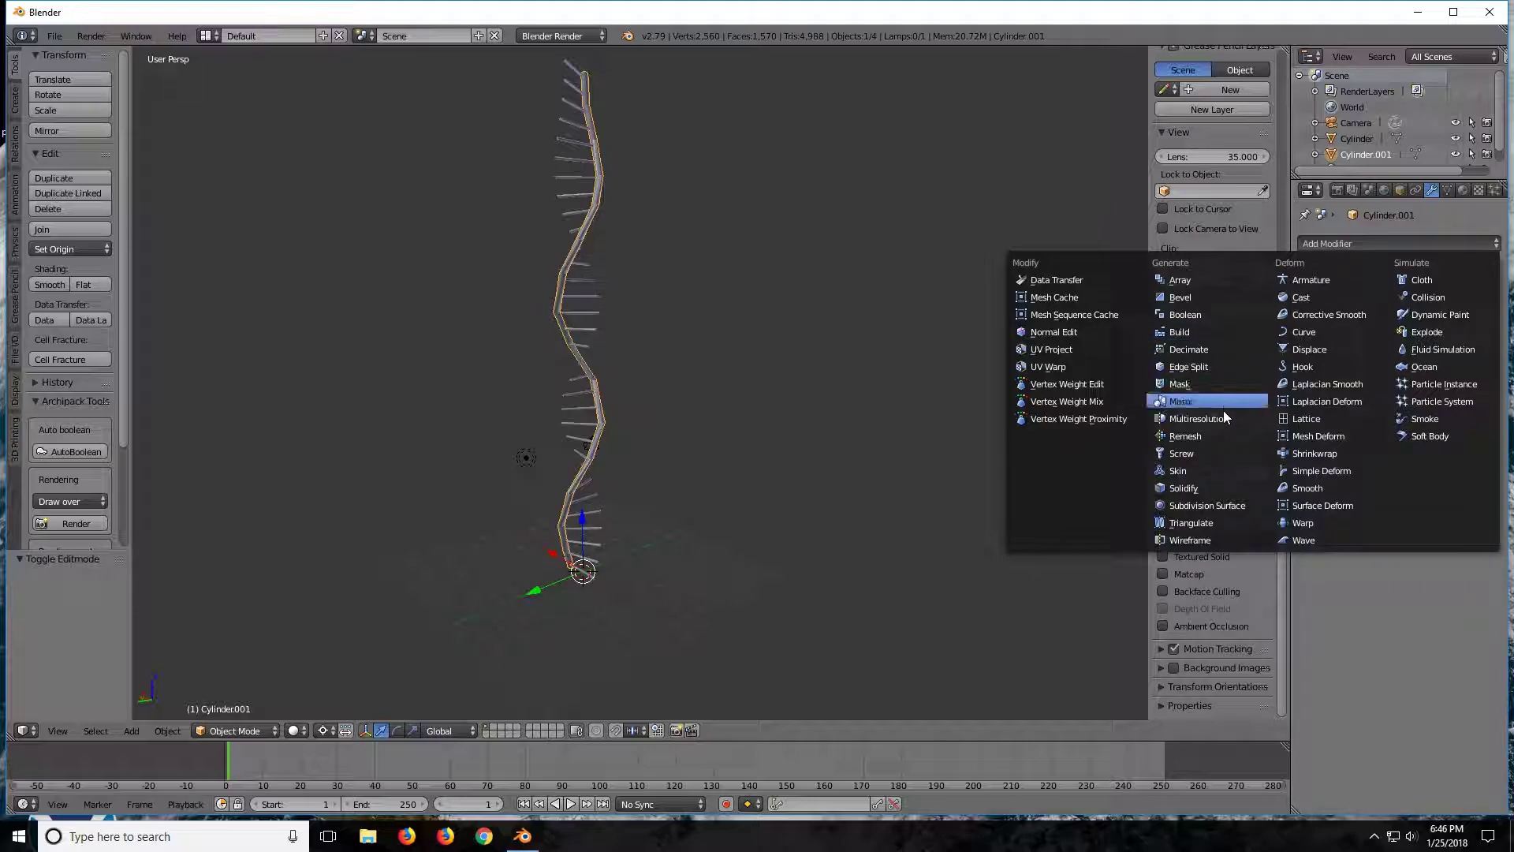
{"action": "left_click", "coordinate": [1224, 505]}
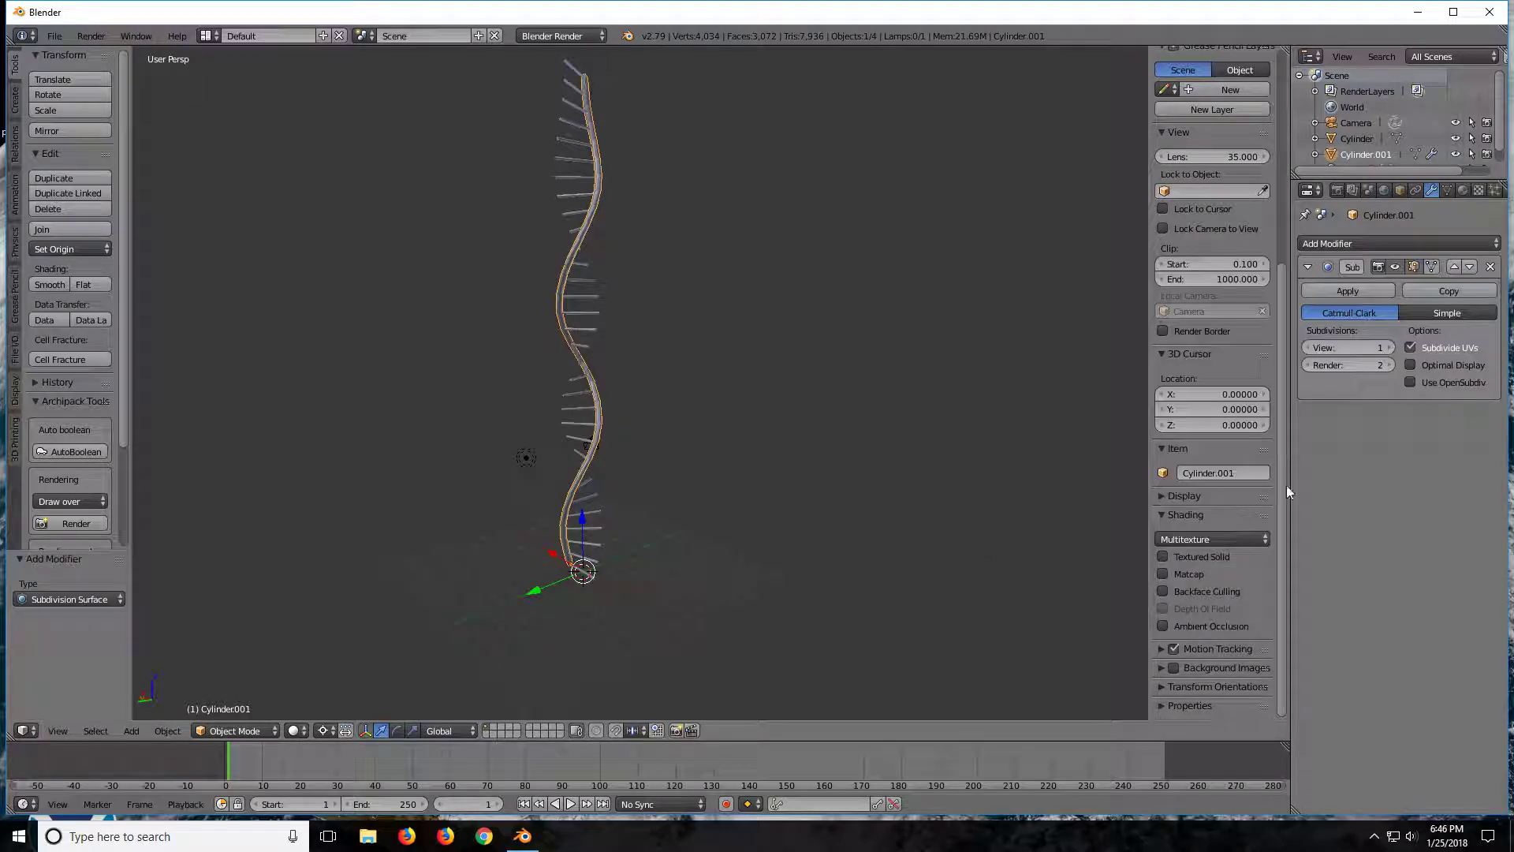
{"action": "left_click", "coordinate": [1389, 348]}
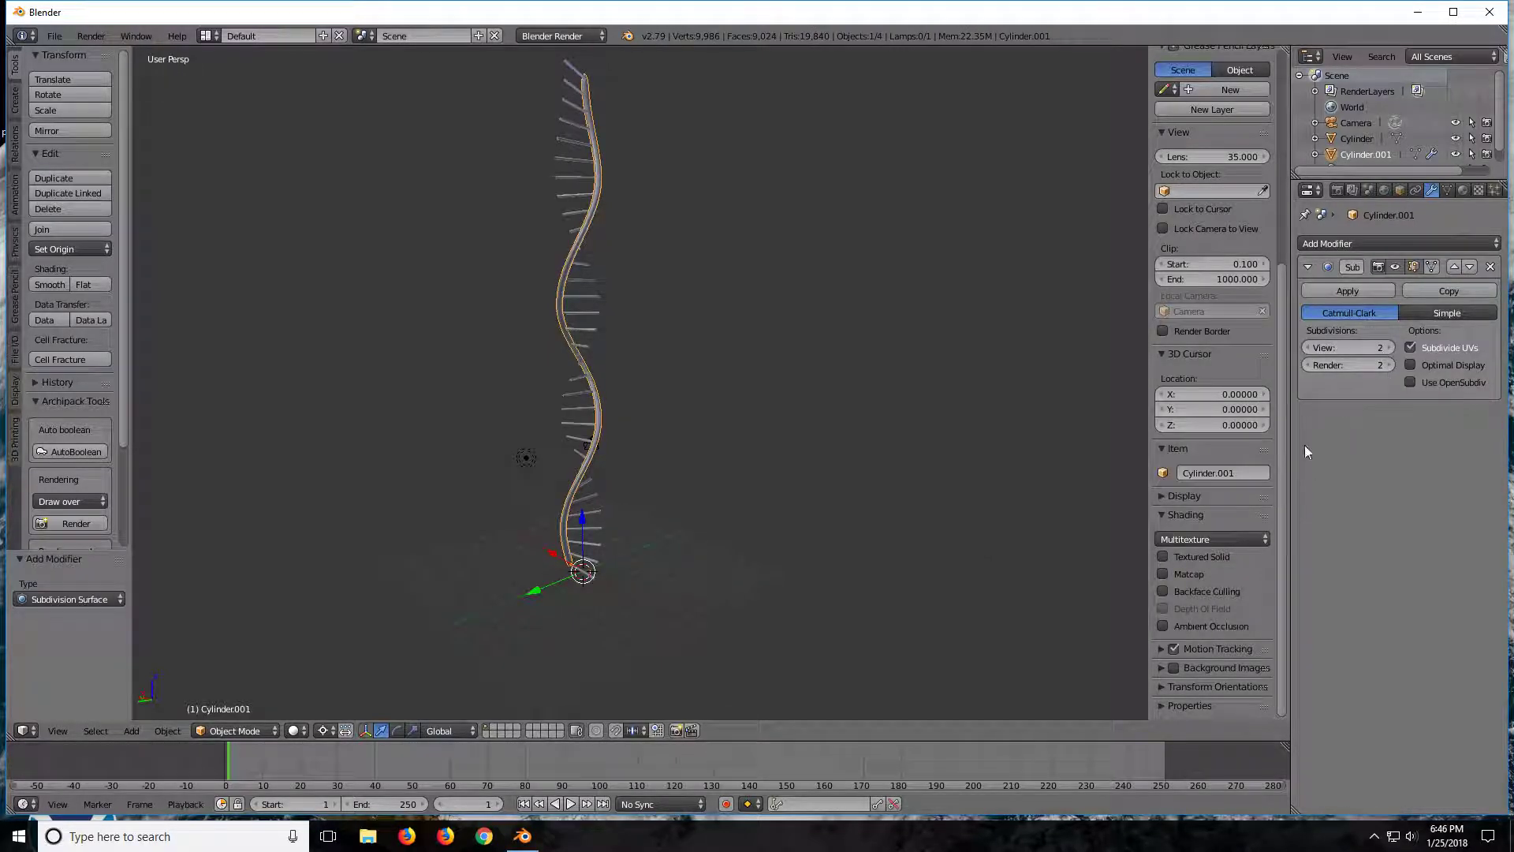
{"action": "mouse_move", "coordinate": [970, 320]}
{"action": "middle_mouse_down"}
{"action": "mouse_move", "coordinate": [811, 319]}
{"action": "mouse_move", "coordinate": [977, 311]}
{"action": "middle_mouse_up"}
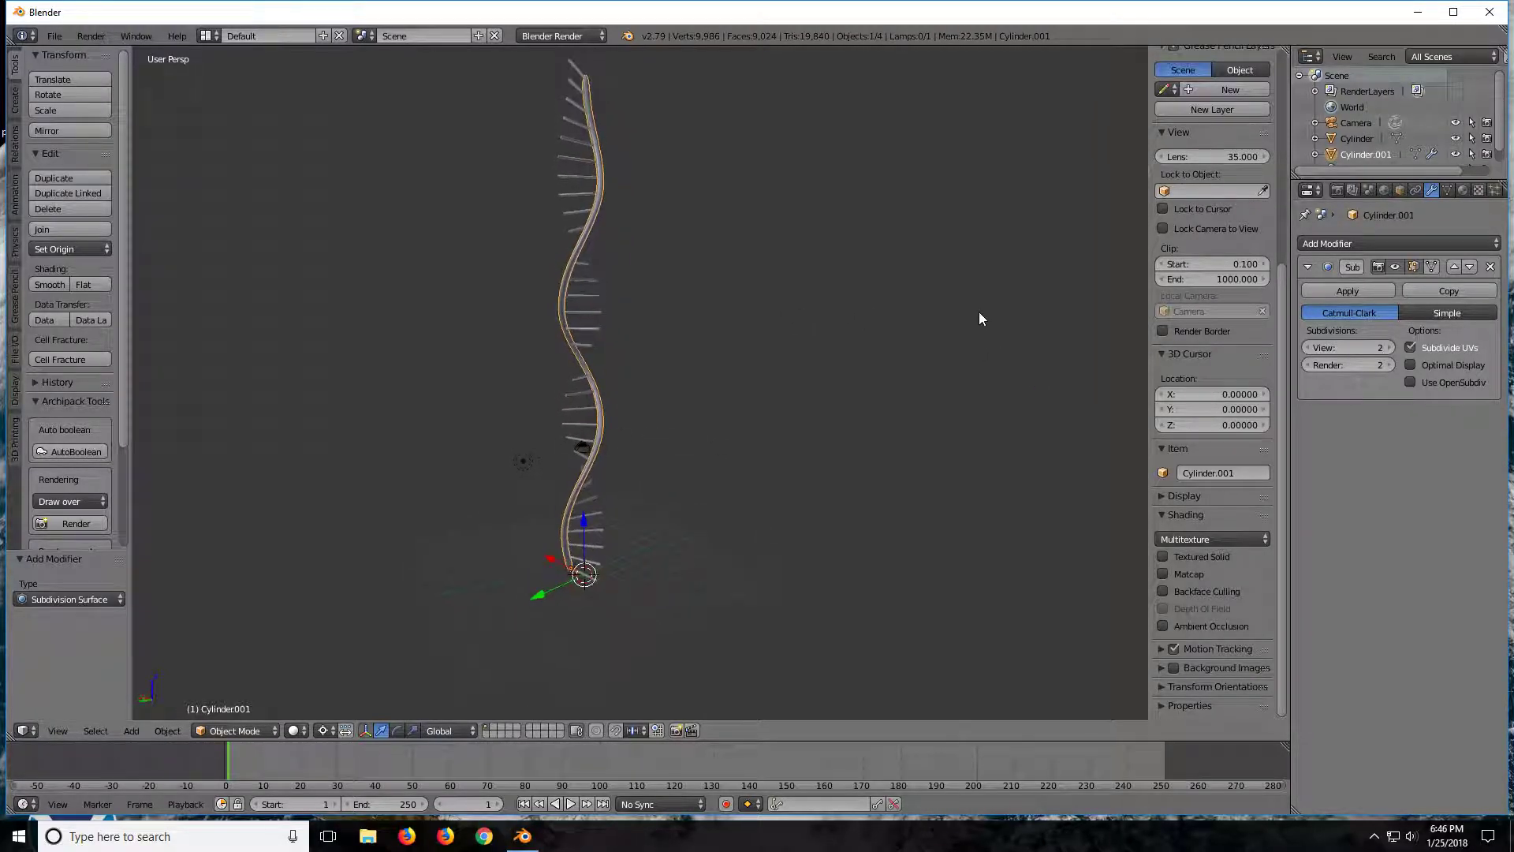
{"action": "left_click", "coordinate": [1378, 292]}
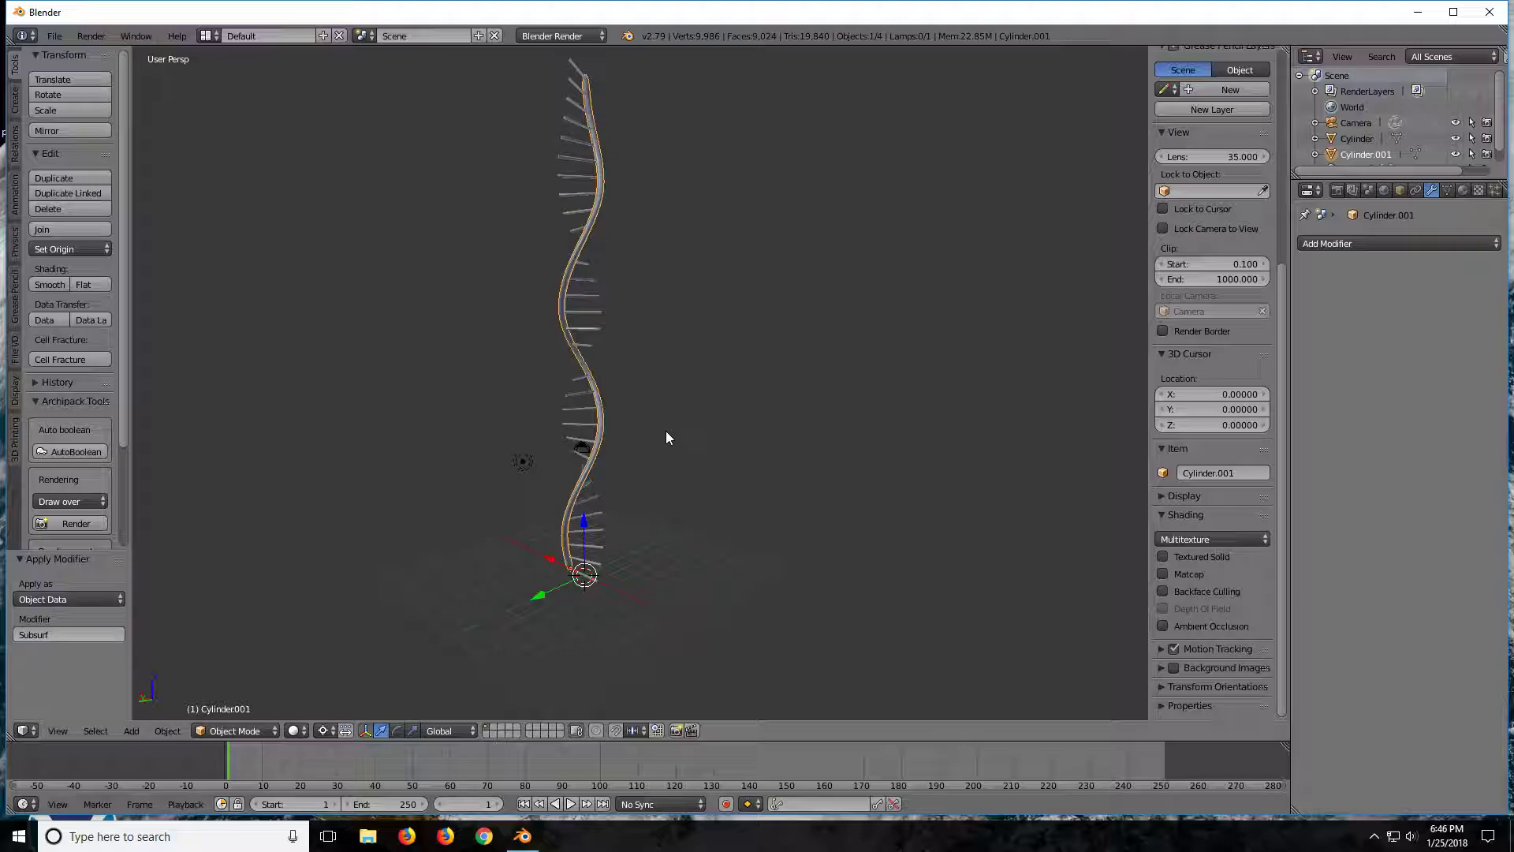
- Duplicate the backbone rotated 180° about Z, then select both strands and the rungs
{"action": "key", "text": "shift+d"}
{"action": "key", "text": "r"}
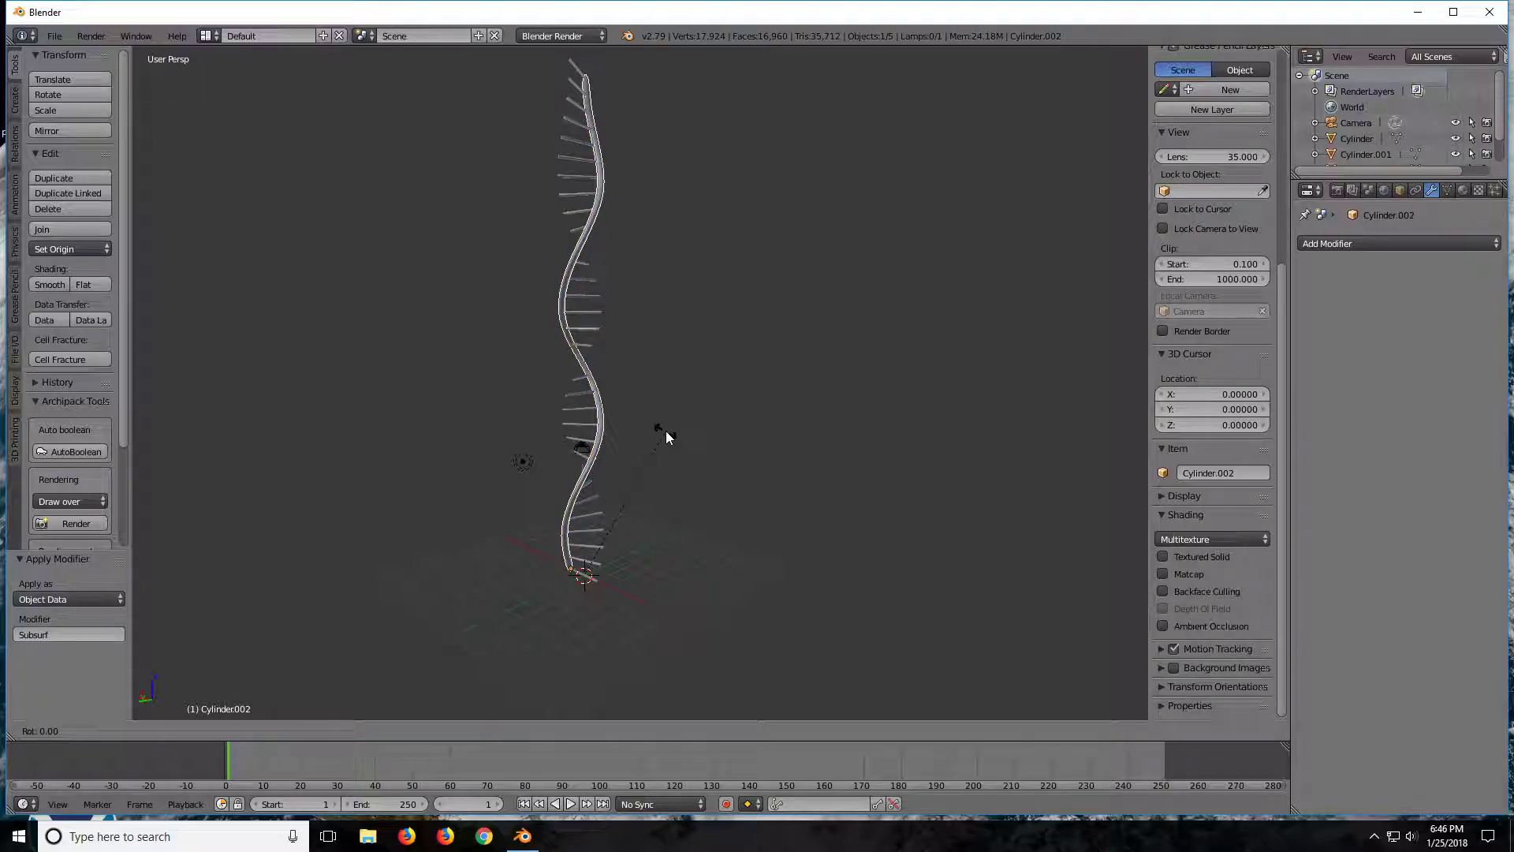
{"action": "type", "text": "z"}
{"action": "type", "text": "180"}
{"action": "key", "text": "Return"}
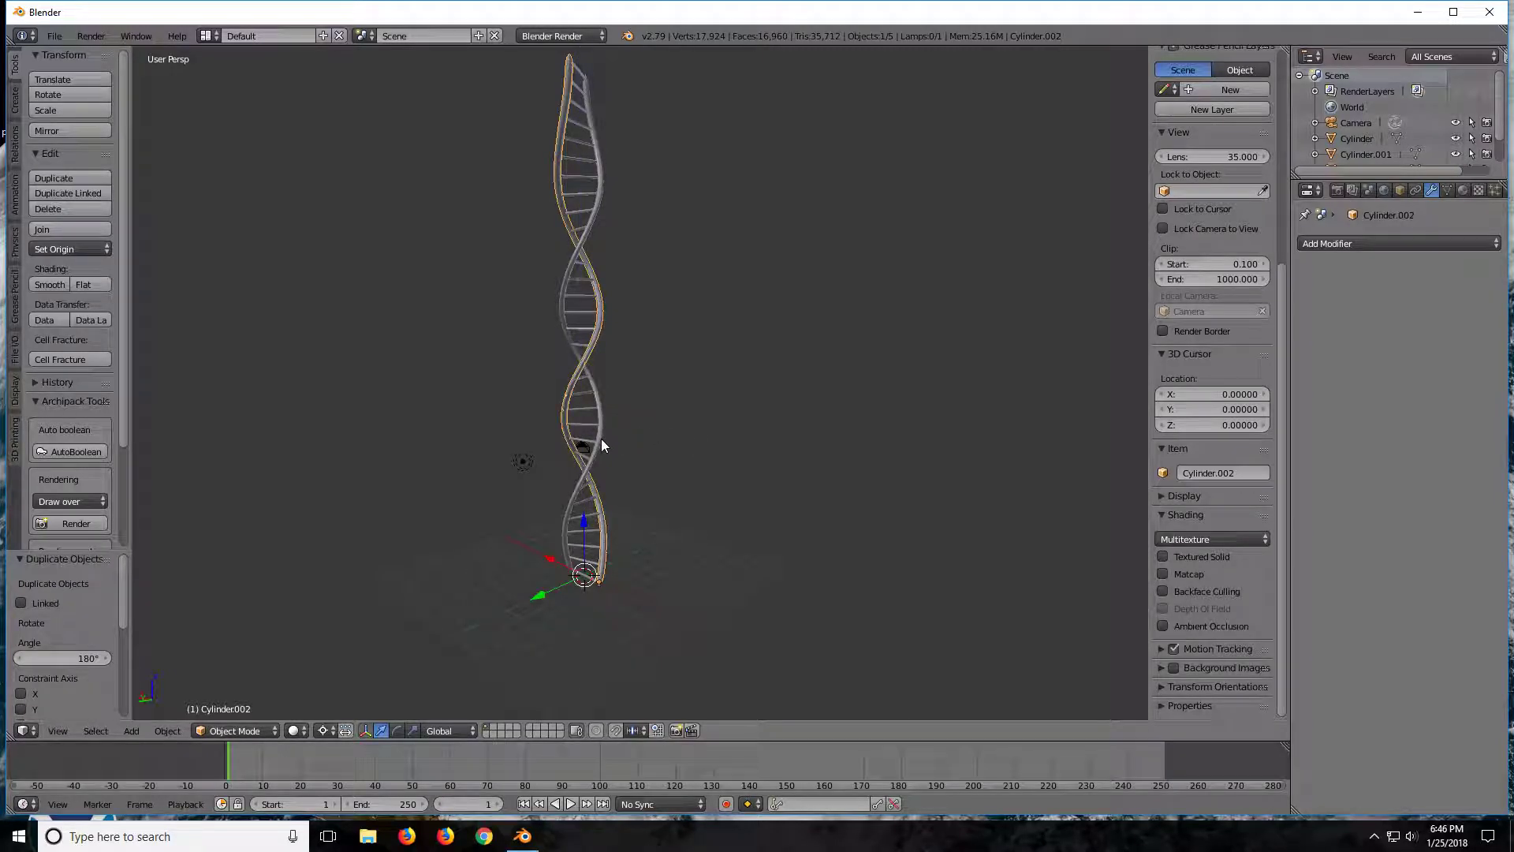
{"action": "mouse_move", "coordinate": [747, 325]}
{"action": "middle_mouse_down"}
{"action": "mouse_move", "coordinate": [267, 336]}
{"action": "mouse_move", "coordinate": [999, 349]}
{"action": "mouse_move", "coordinate": [561, 345]}
{"action": "mouse_move", "coordinate": [567, 295]}
{"action": "middle_mouse_up"}
{"action": "right_click", "coordinate": [626, 207]}
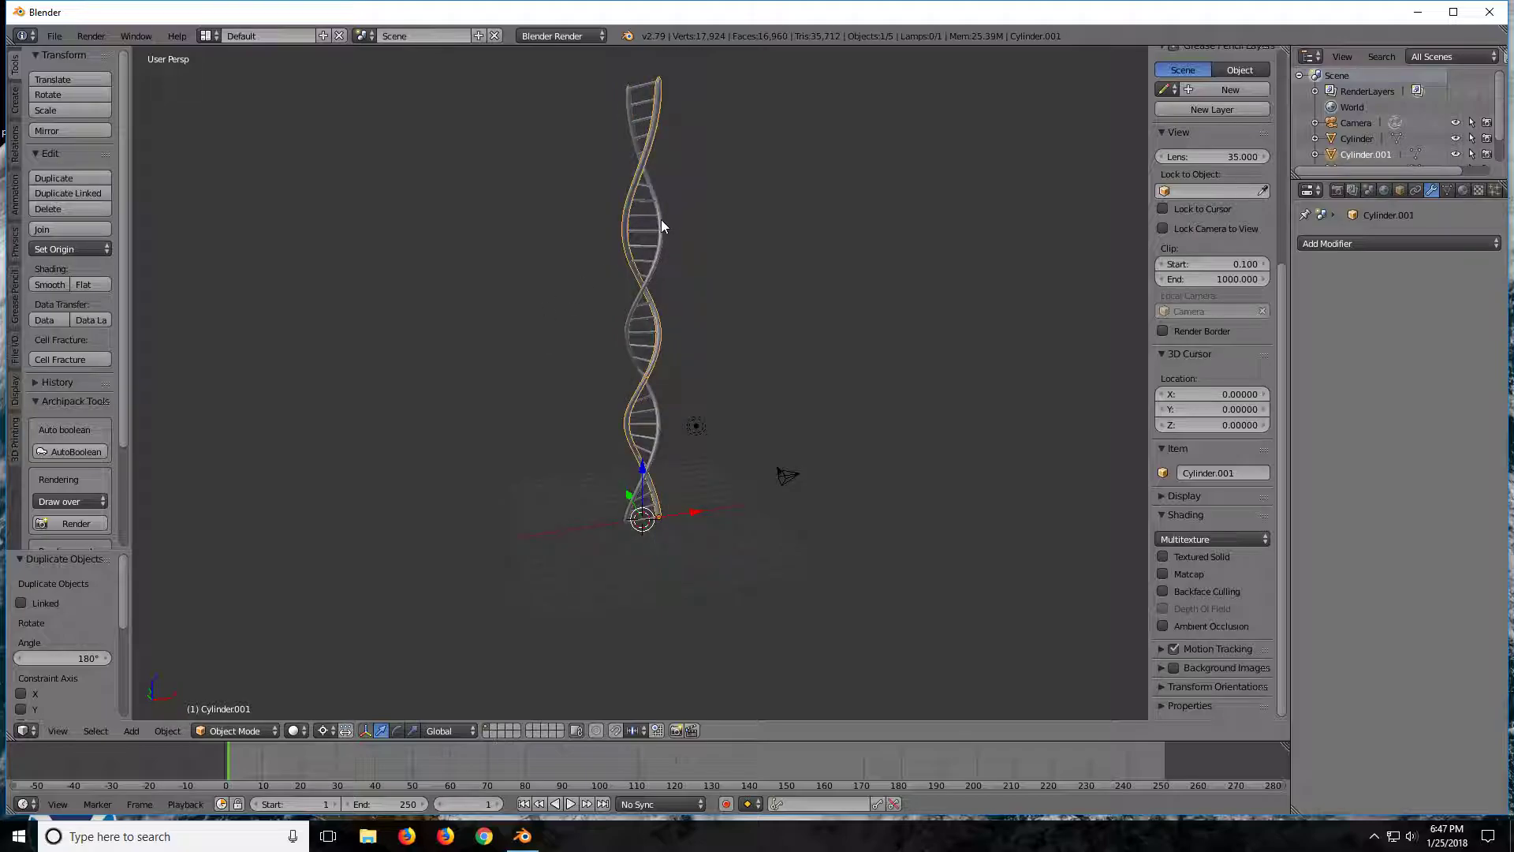
{"action": "right_click", "coordinate": [661, 221], "text": "shift"}
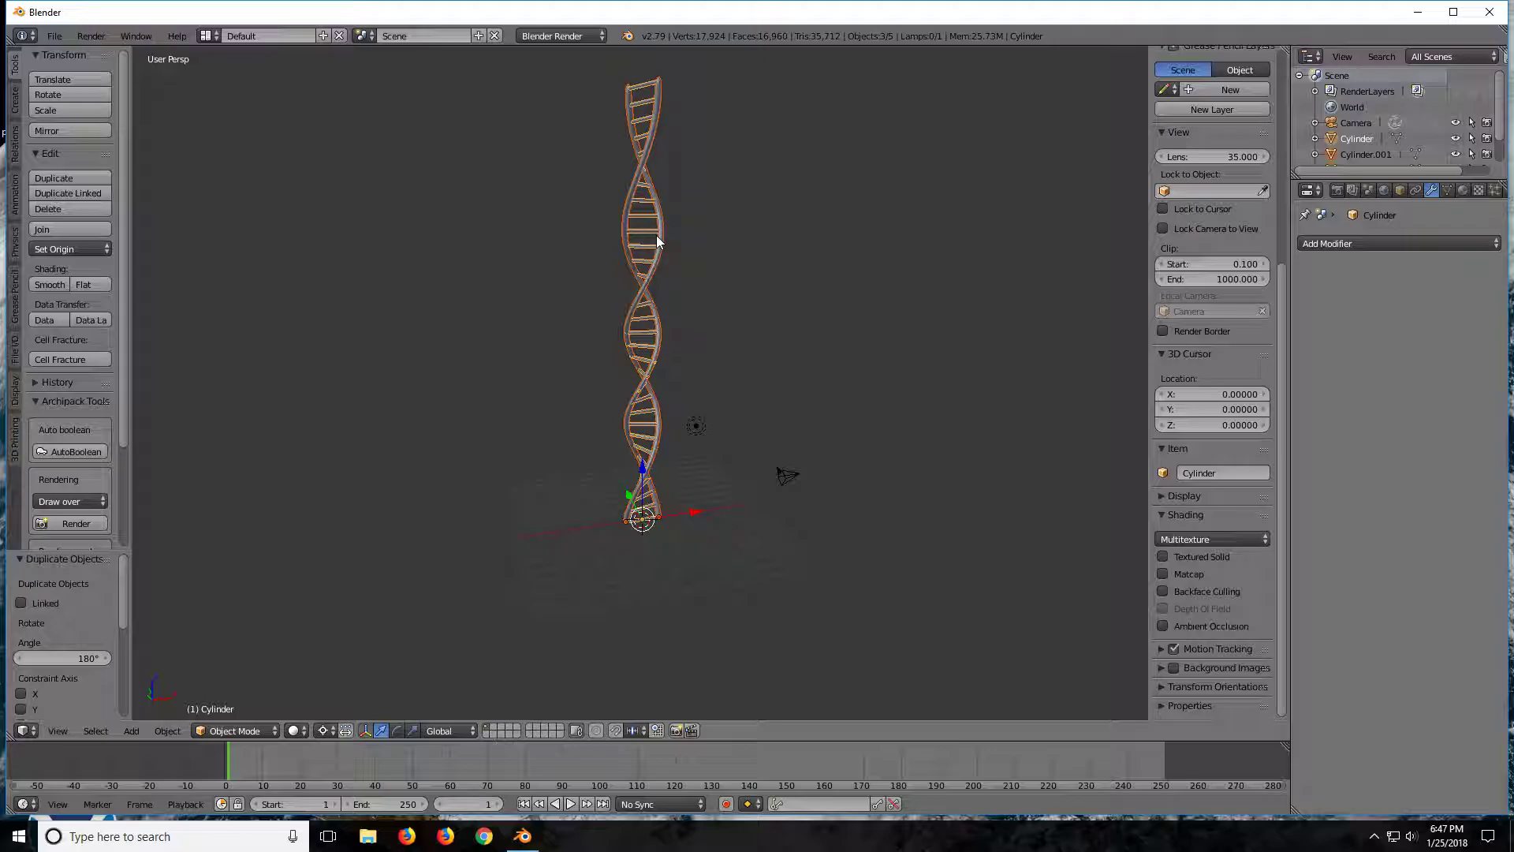
- Join both backbone strands and the rungs into a single object
{"action": "left_click", "coordinate": [168, 729]}
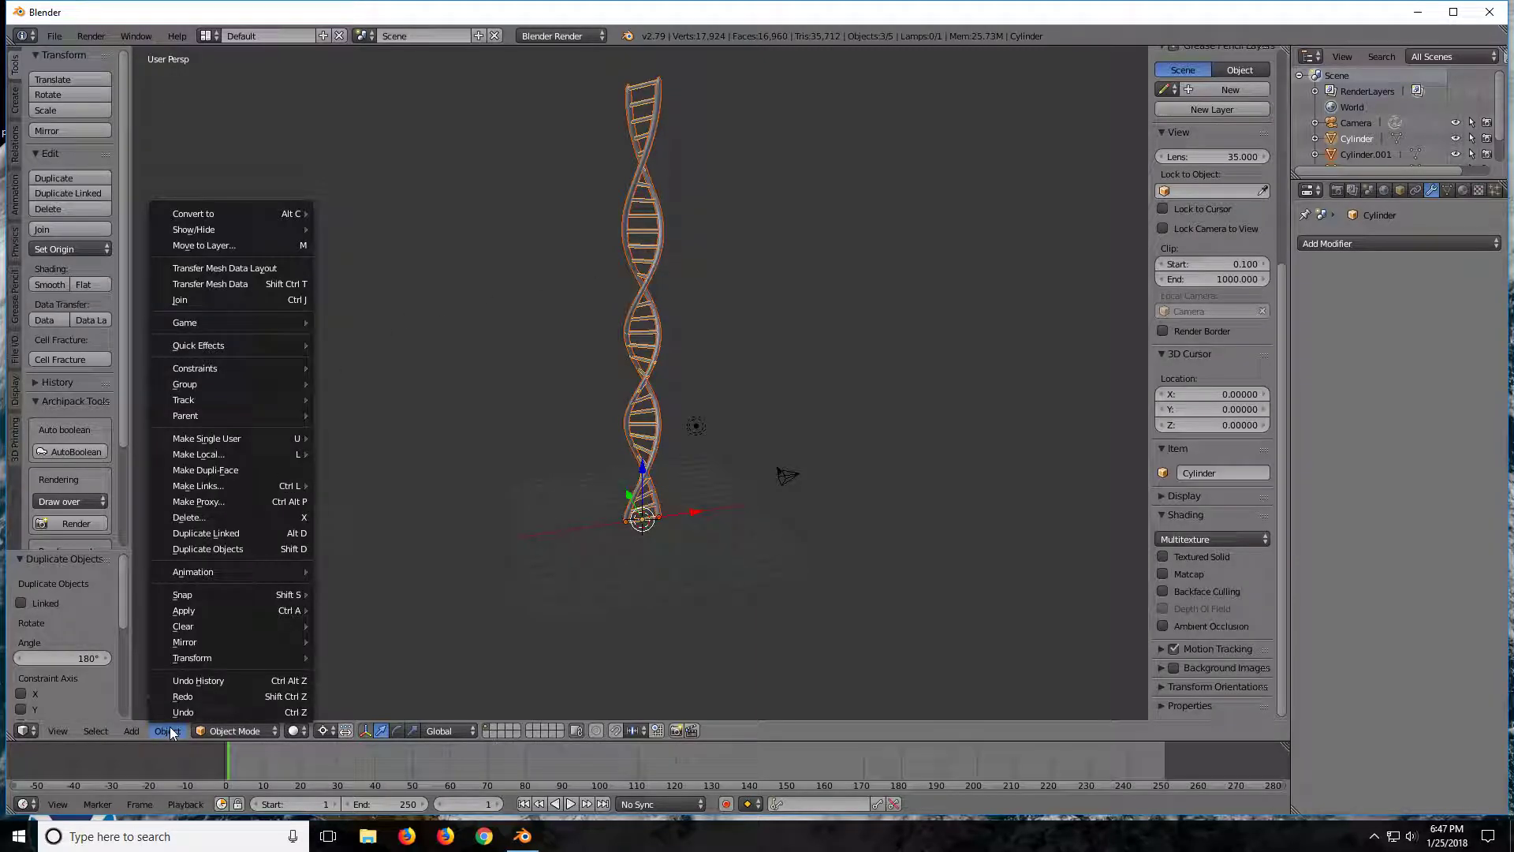
{"action": "left_click", "coordinate": [220, 297]}
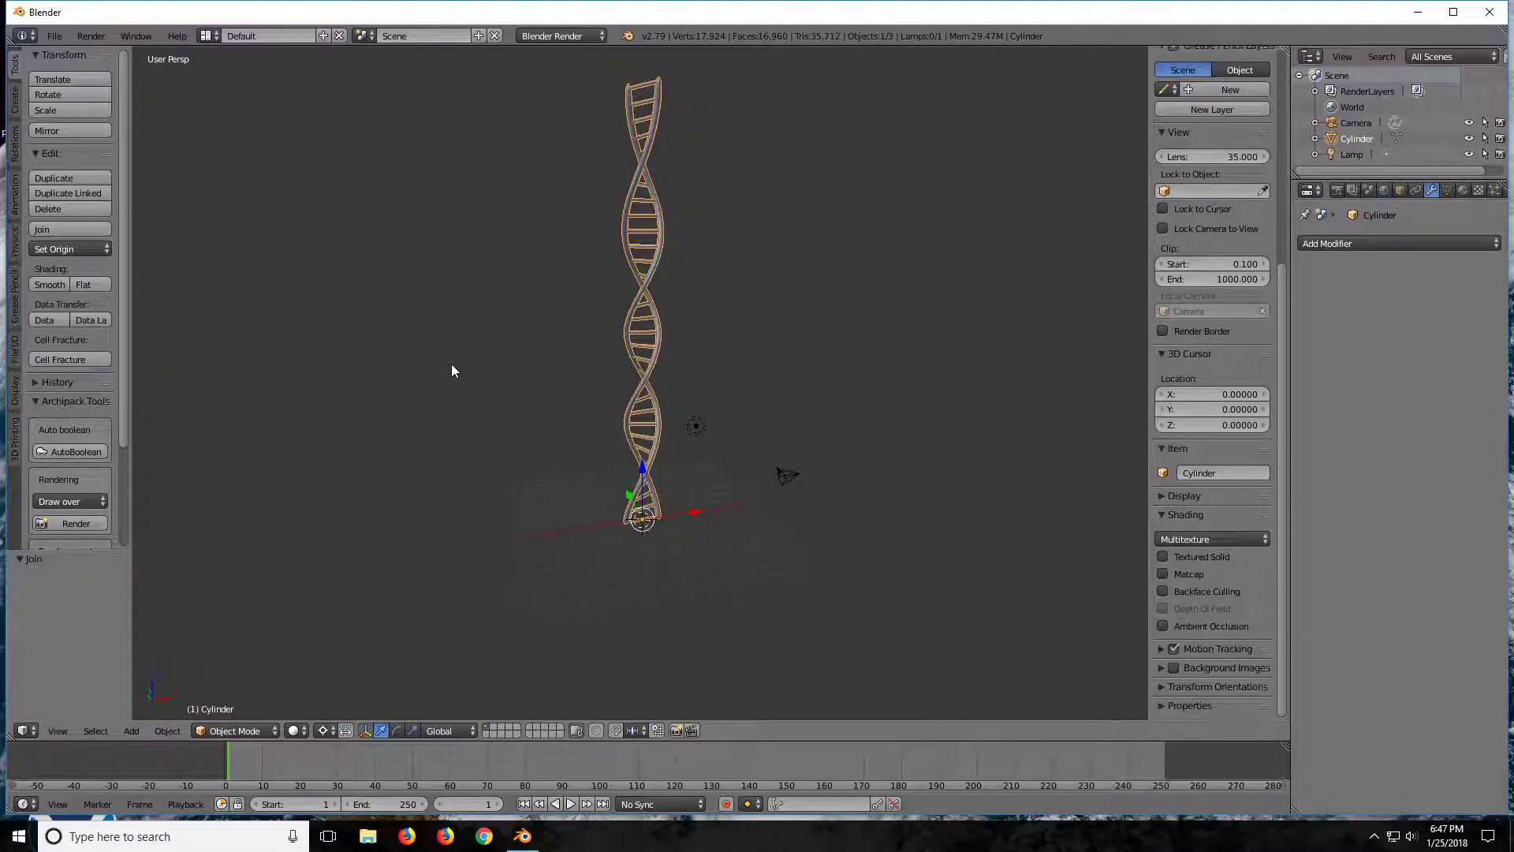
{"action": "key", "text": "a"}
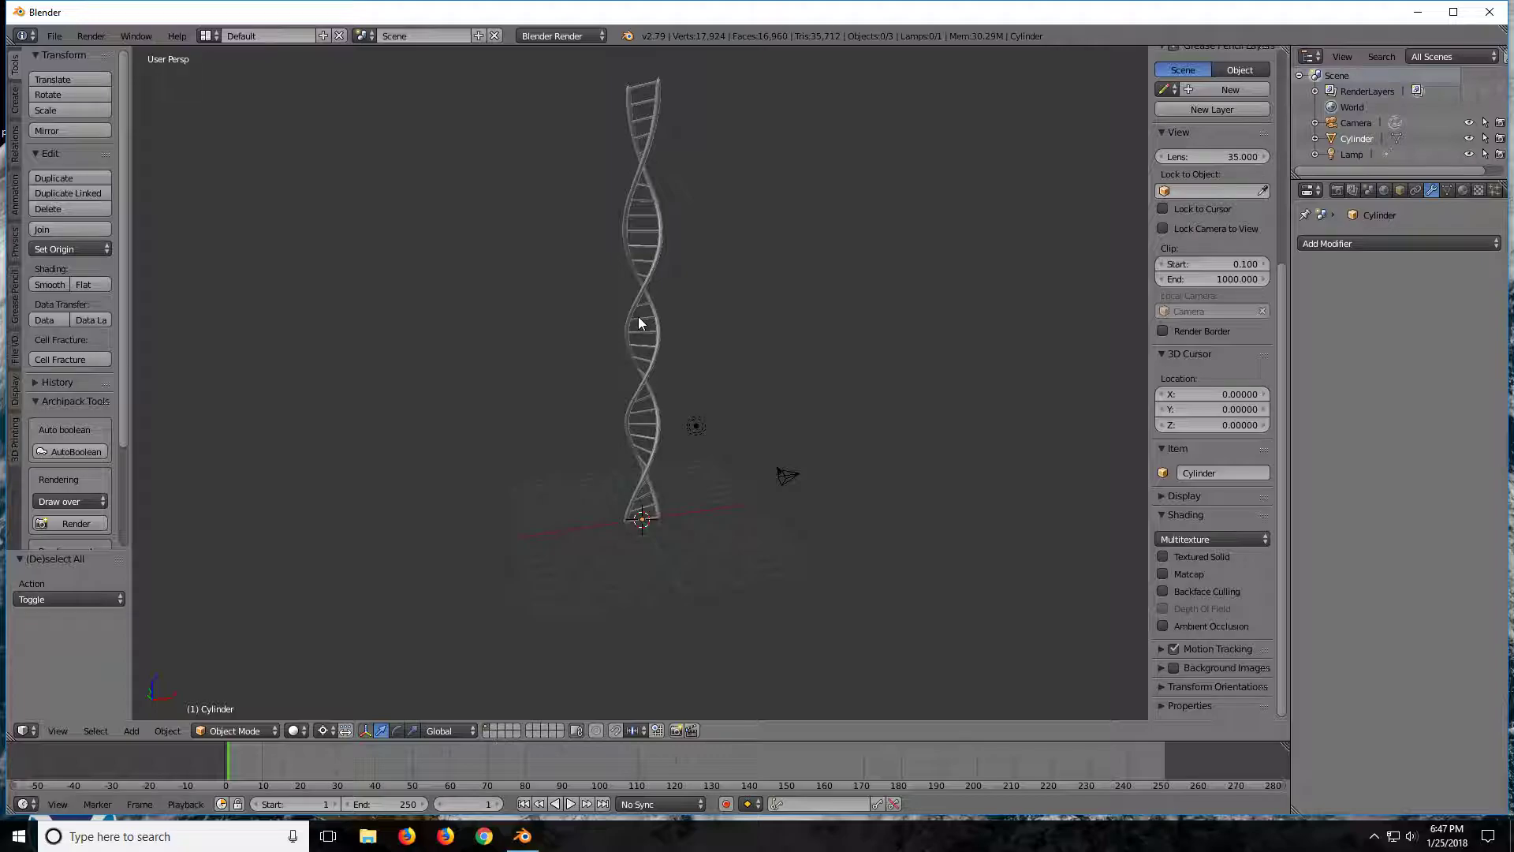
{"action": "right_click", "coordinate": [638, 316]}
{"action": "key", "text": "a"}
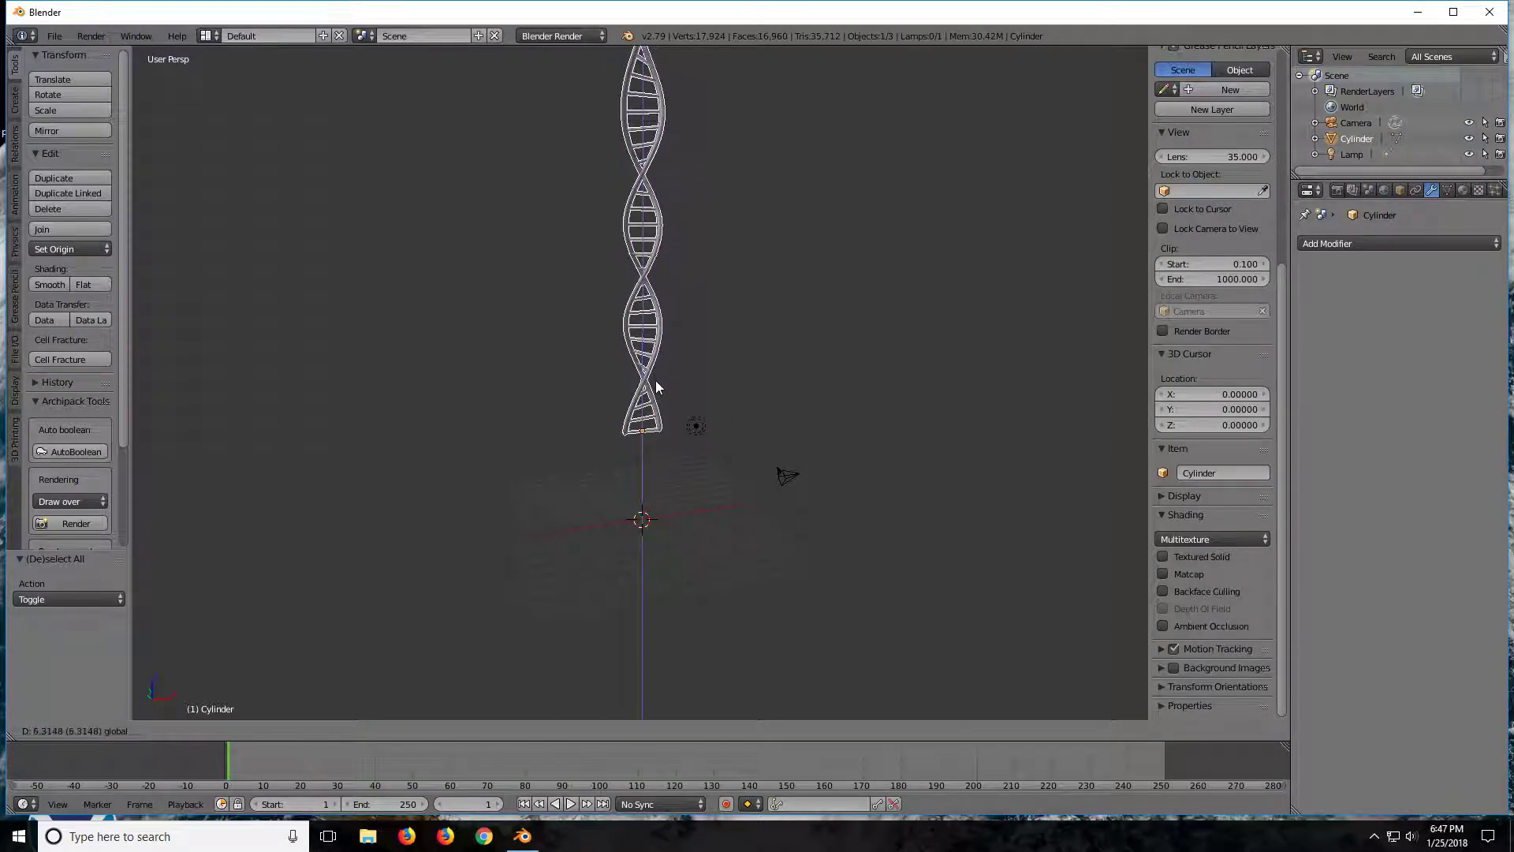
{"action": "key", "text": "a"}
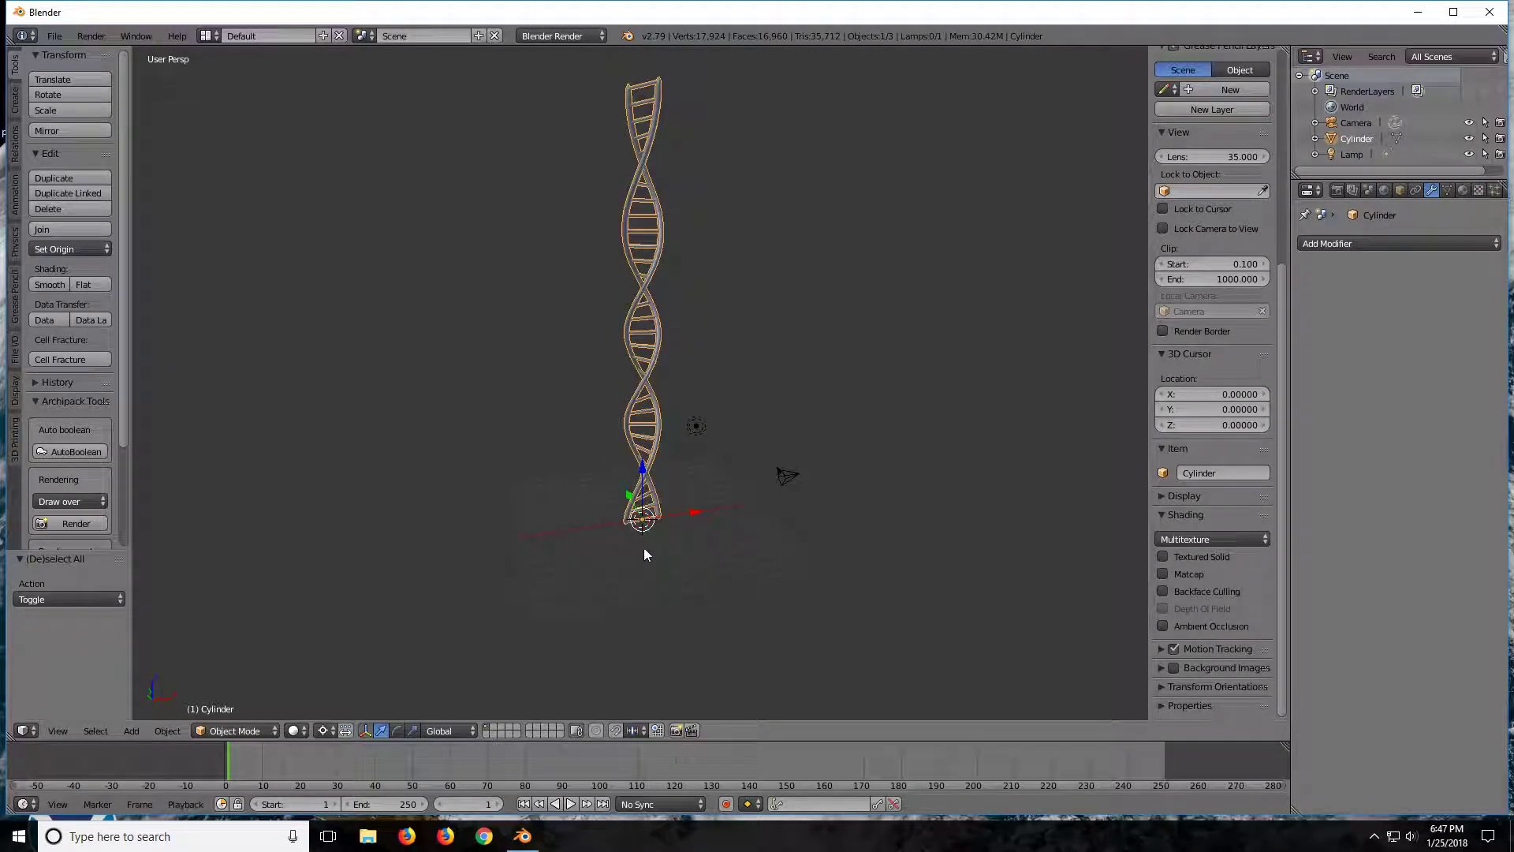
{"action": "mouse_move", "coordinate": [579, 528]}
{"action": "middle_mouse_down"}
{"action": "mouse_move", "coordinate": [834, 499]}
{"action": "mouse_move", "coordinate": [487, 636]}
{"action": "middle_mouse_up"}
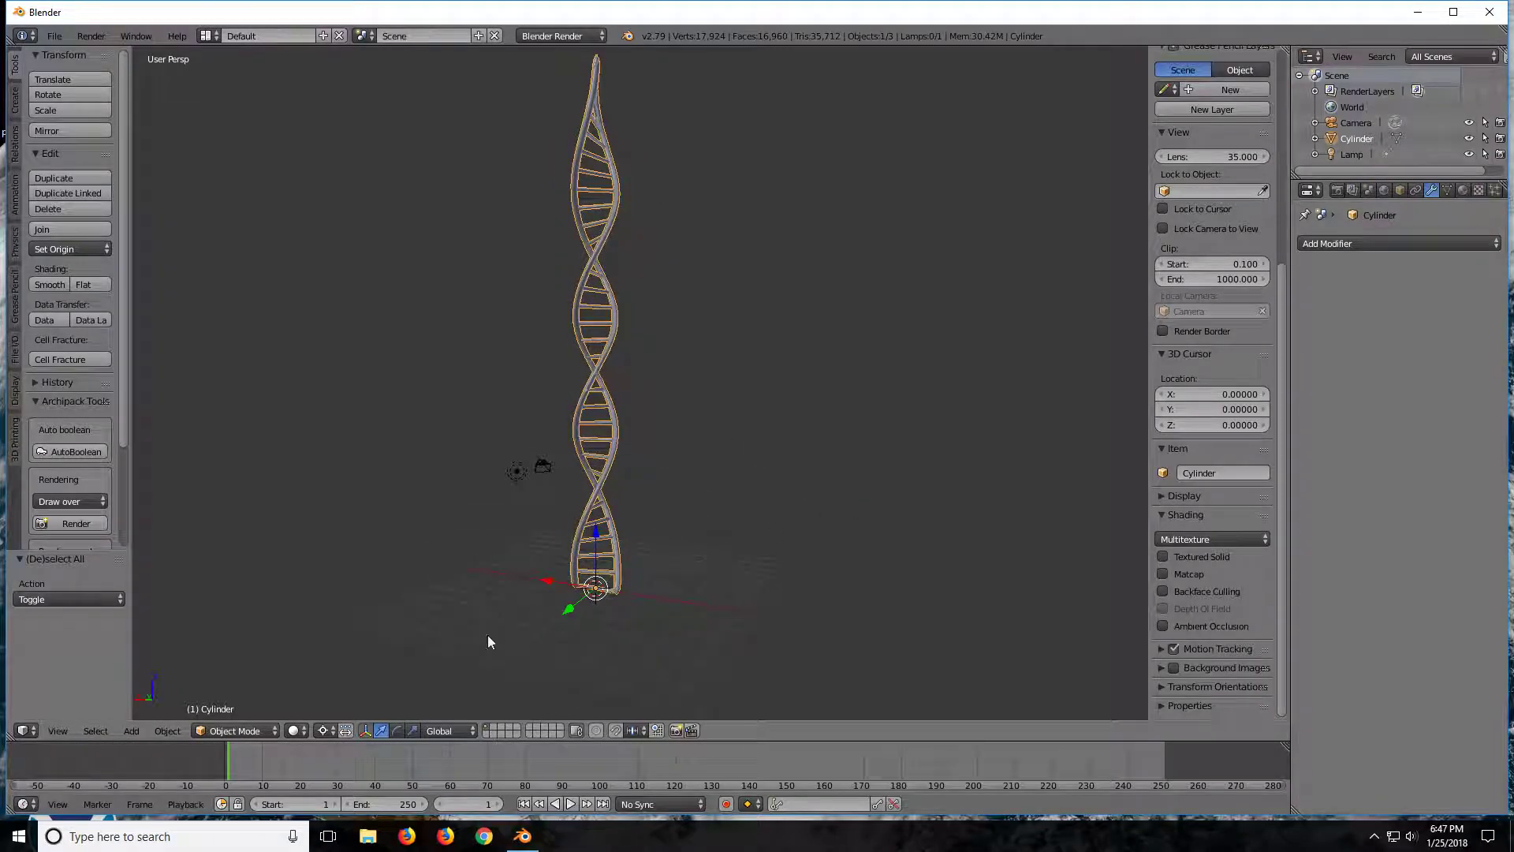
- Set the viewport pivot point to Median Point
{"action": "left_click", "coordinate": [291, 733]}
{"action": "left_click", "coordinate": [324, 729]}
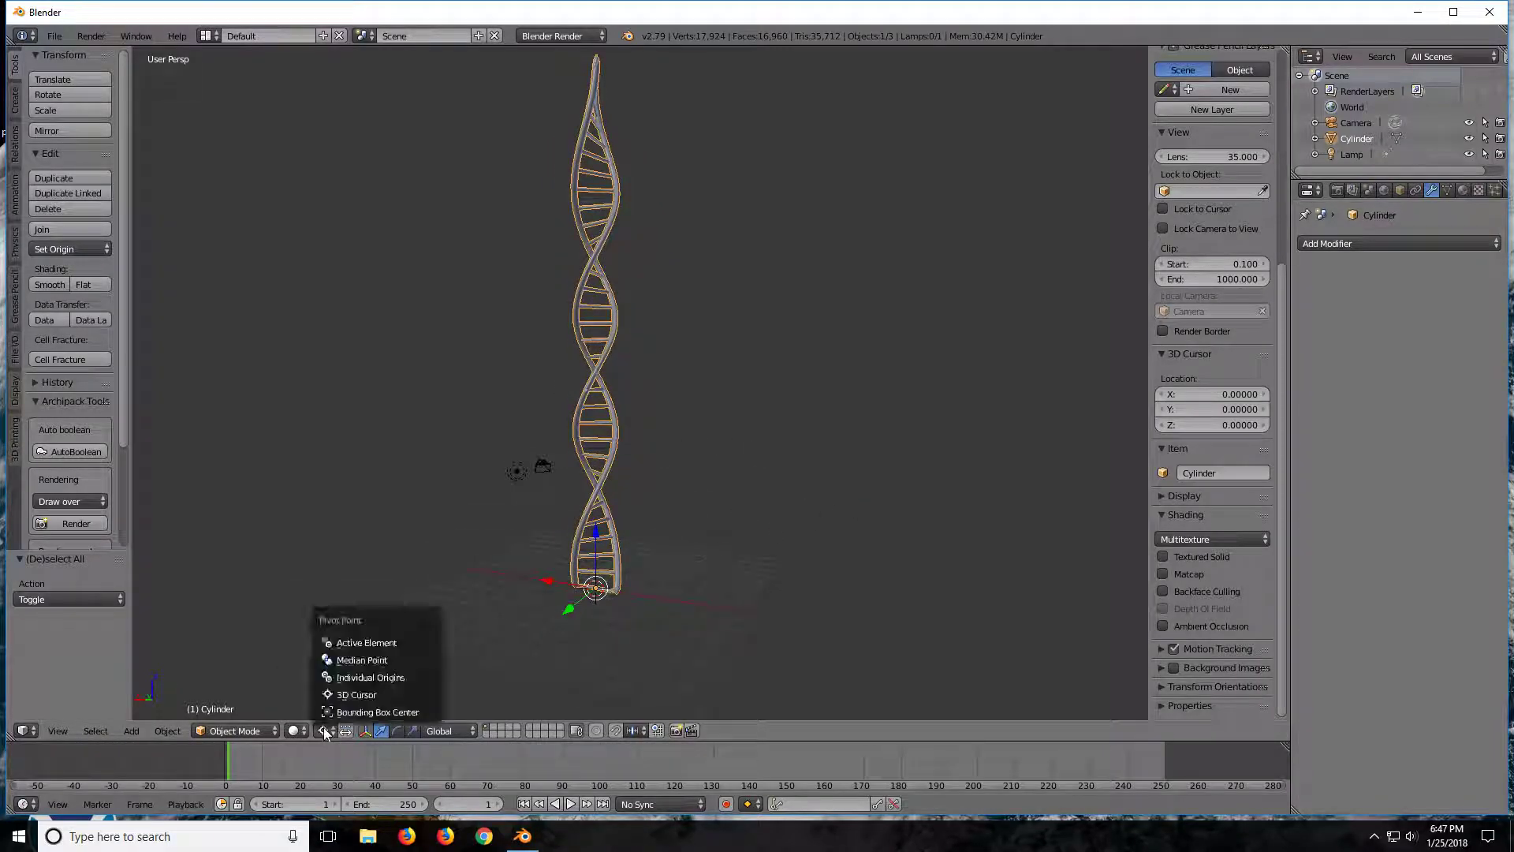
{"action": "left_click", "coordinate": [337, 660]}
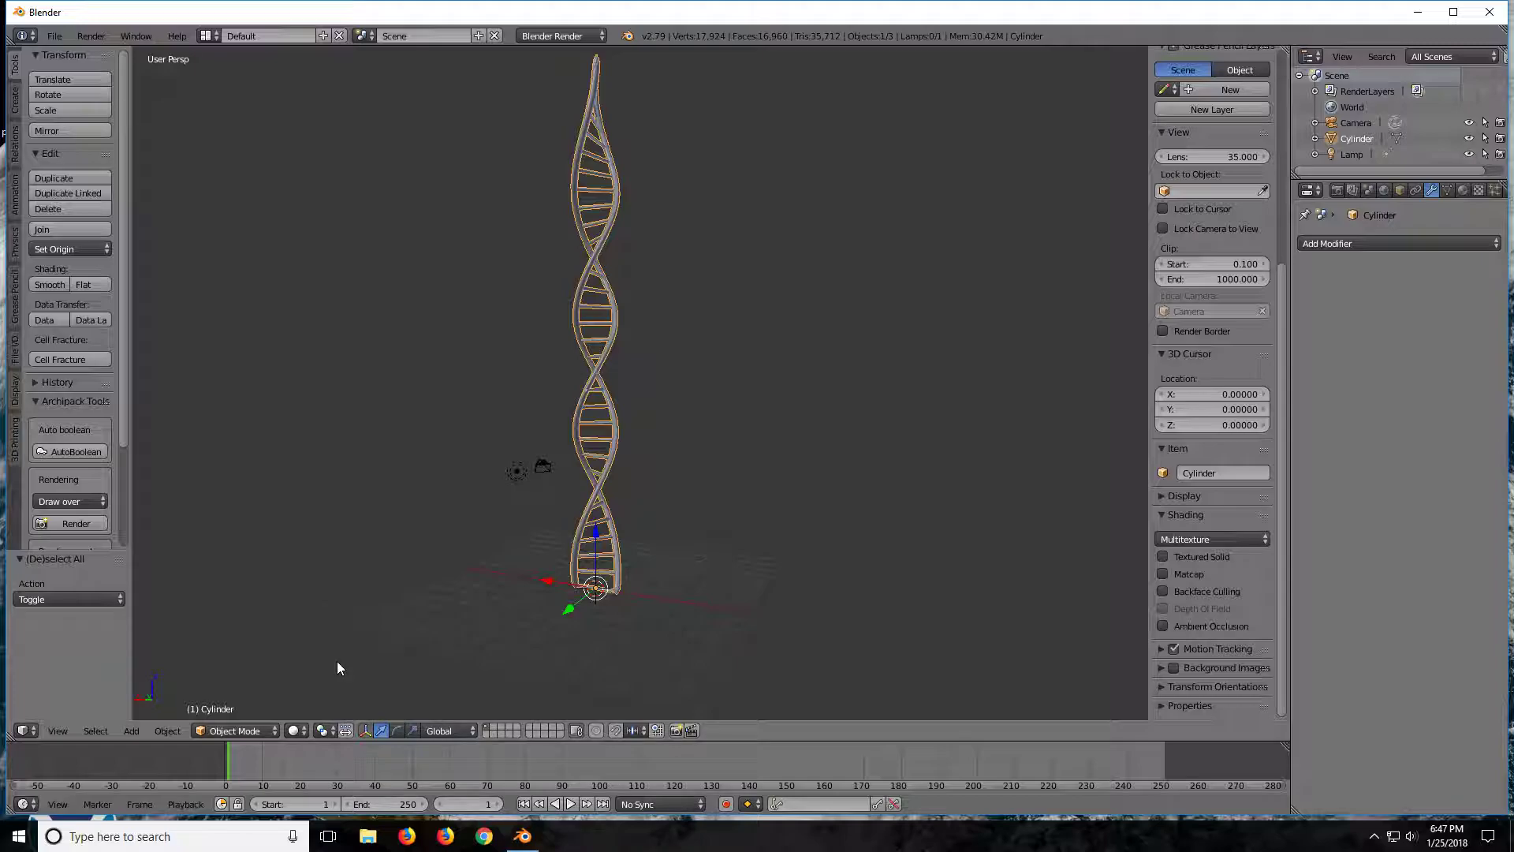
{"action": "middle_click_drag", "start_coordinate": [369, 468], "coordinate": [494, 473]}
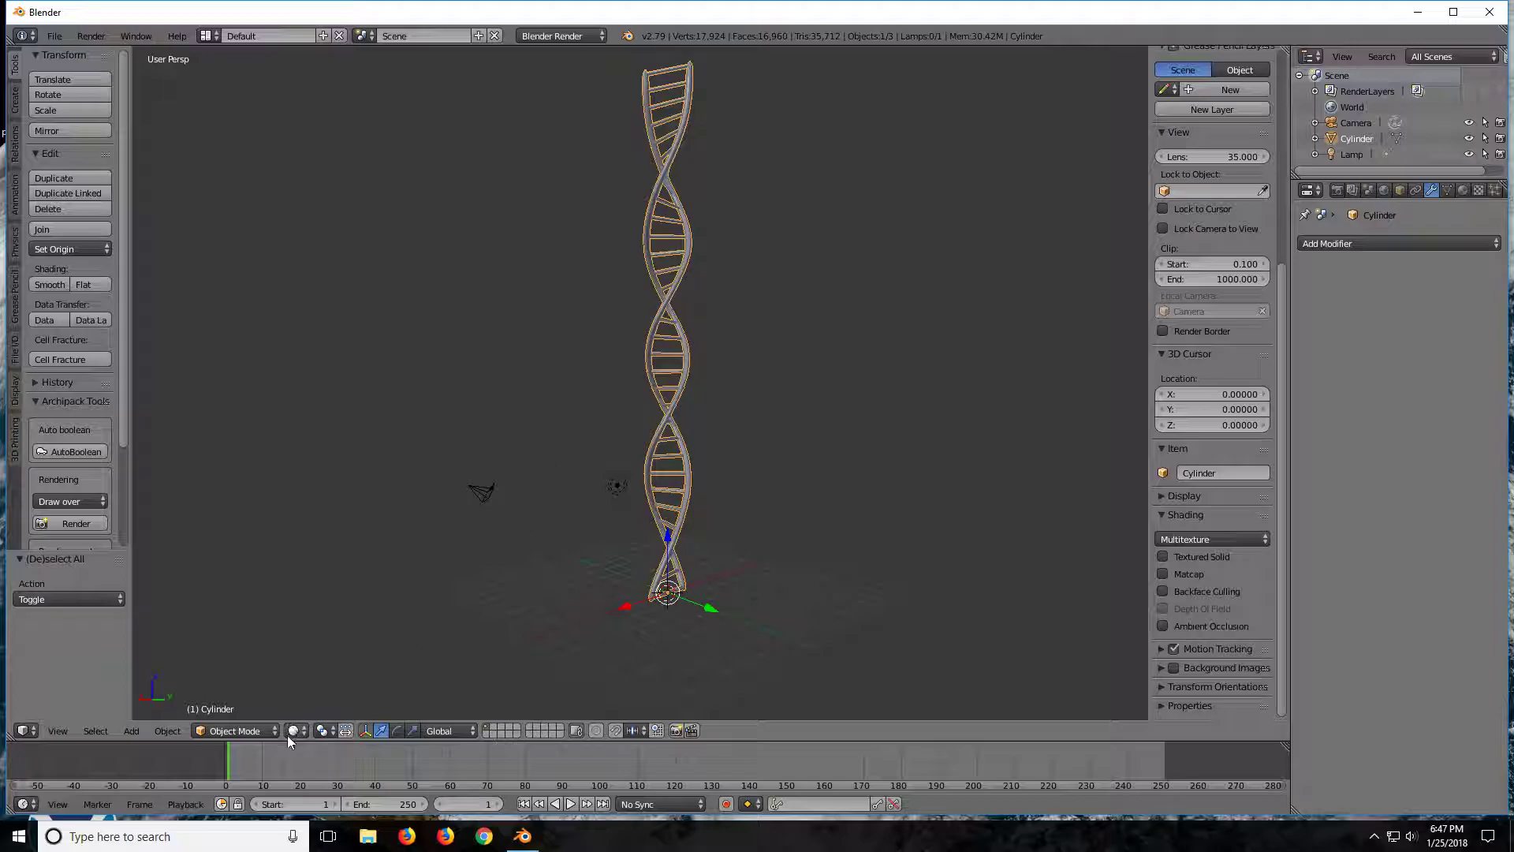
{"action": "left_click", "coordinate": [161, 728]}
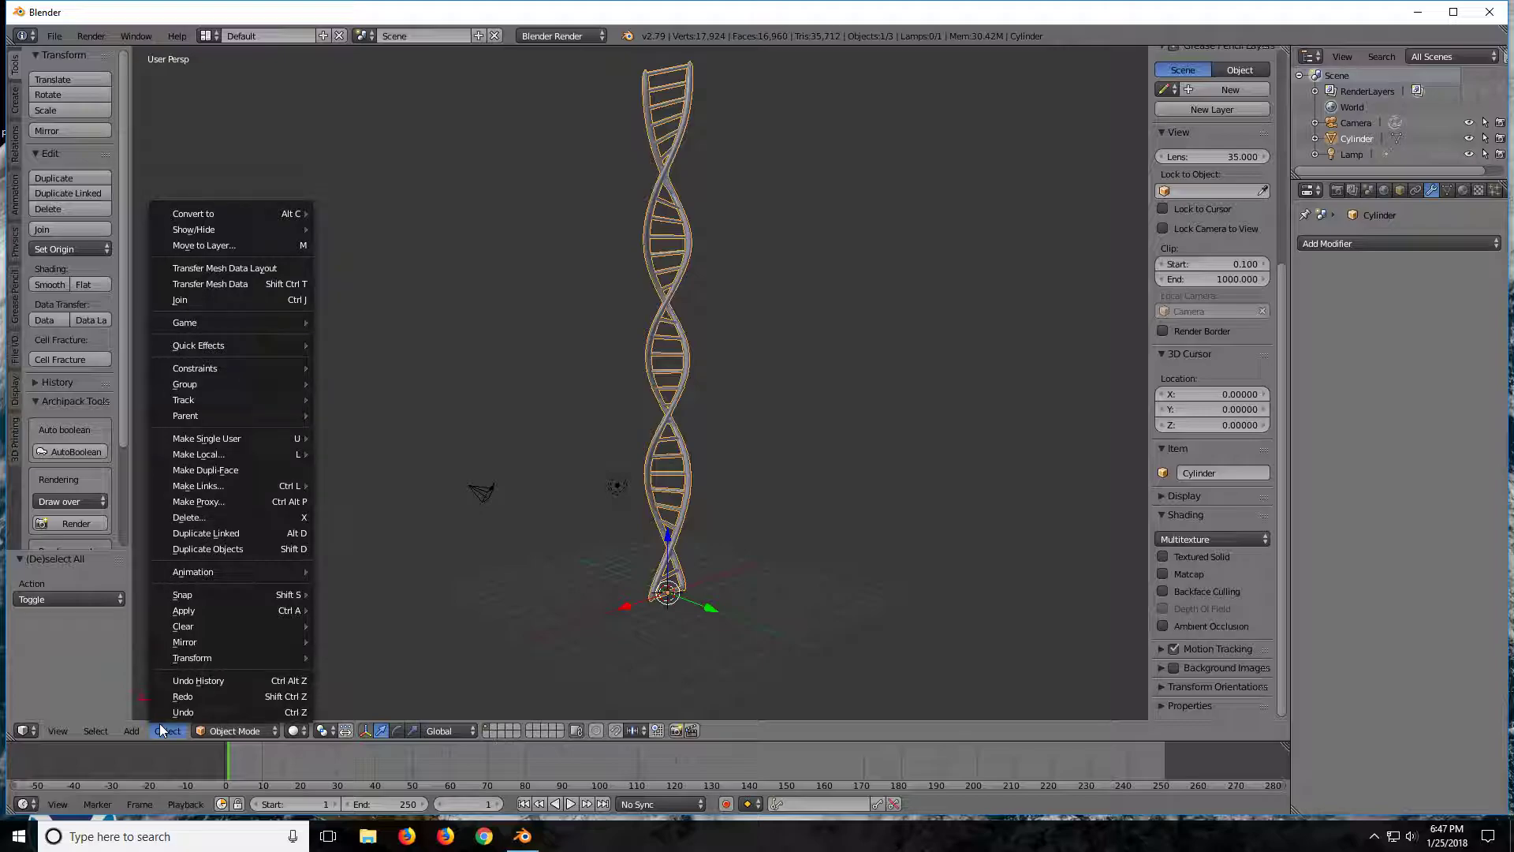
- Set the helix origin to Origin to Center of Mass (Surface)
{"action": "left_click", "coordinate": [159, 723]}
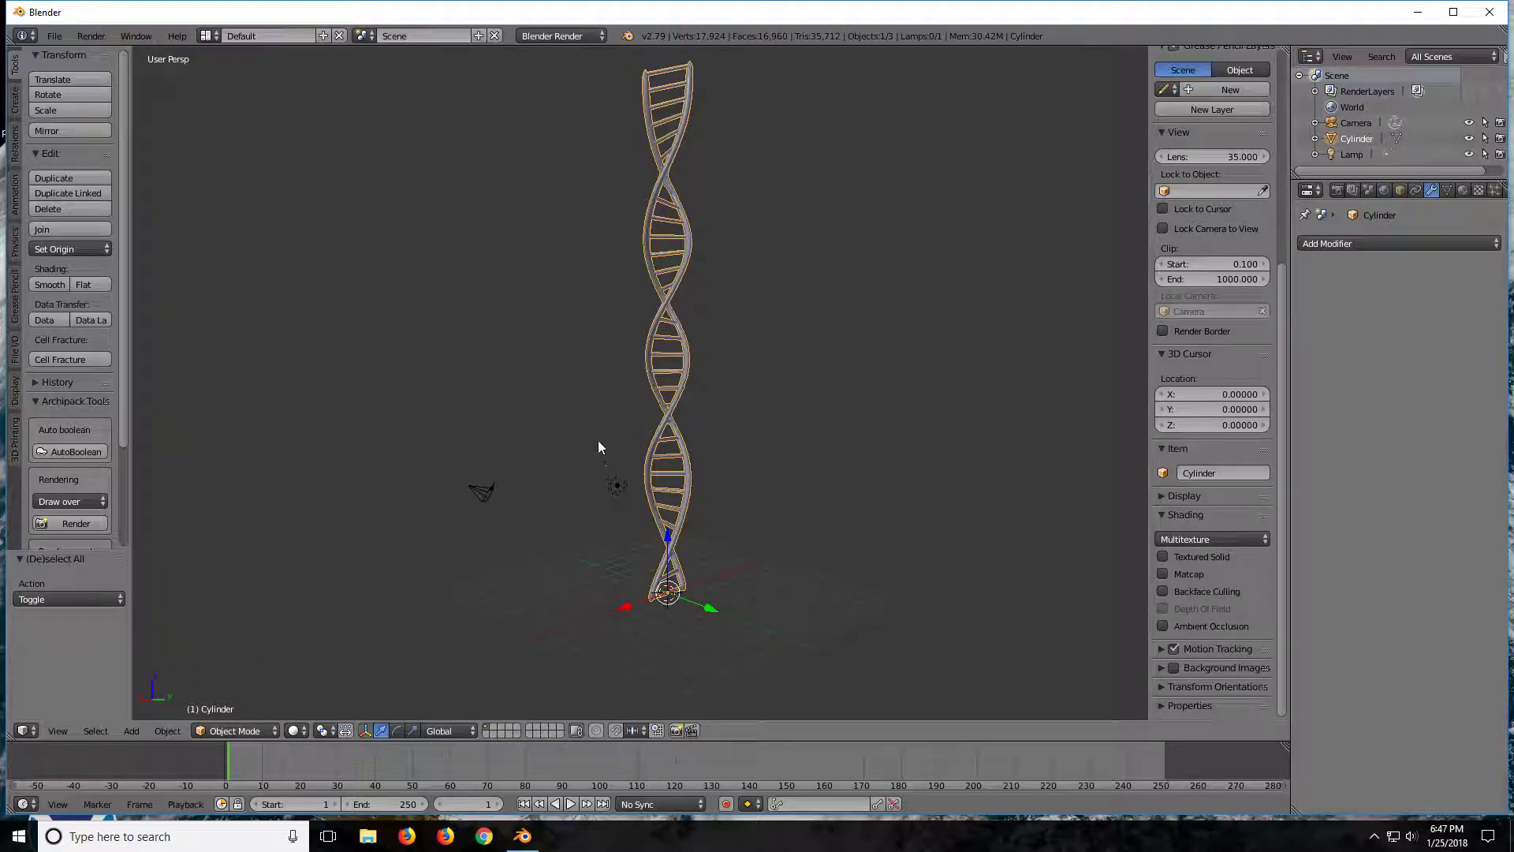
{"action": "key", "text": "Tab"}
{"action": "key", "text": "a"}
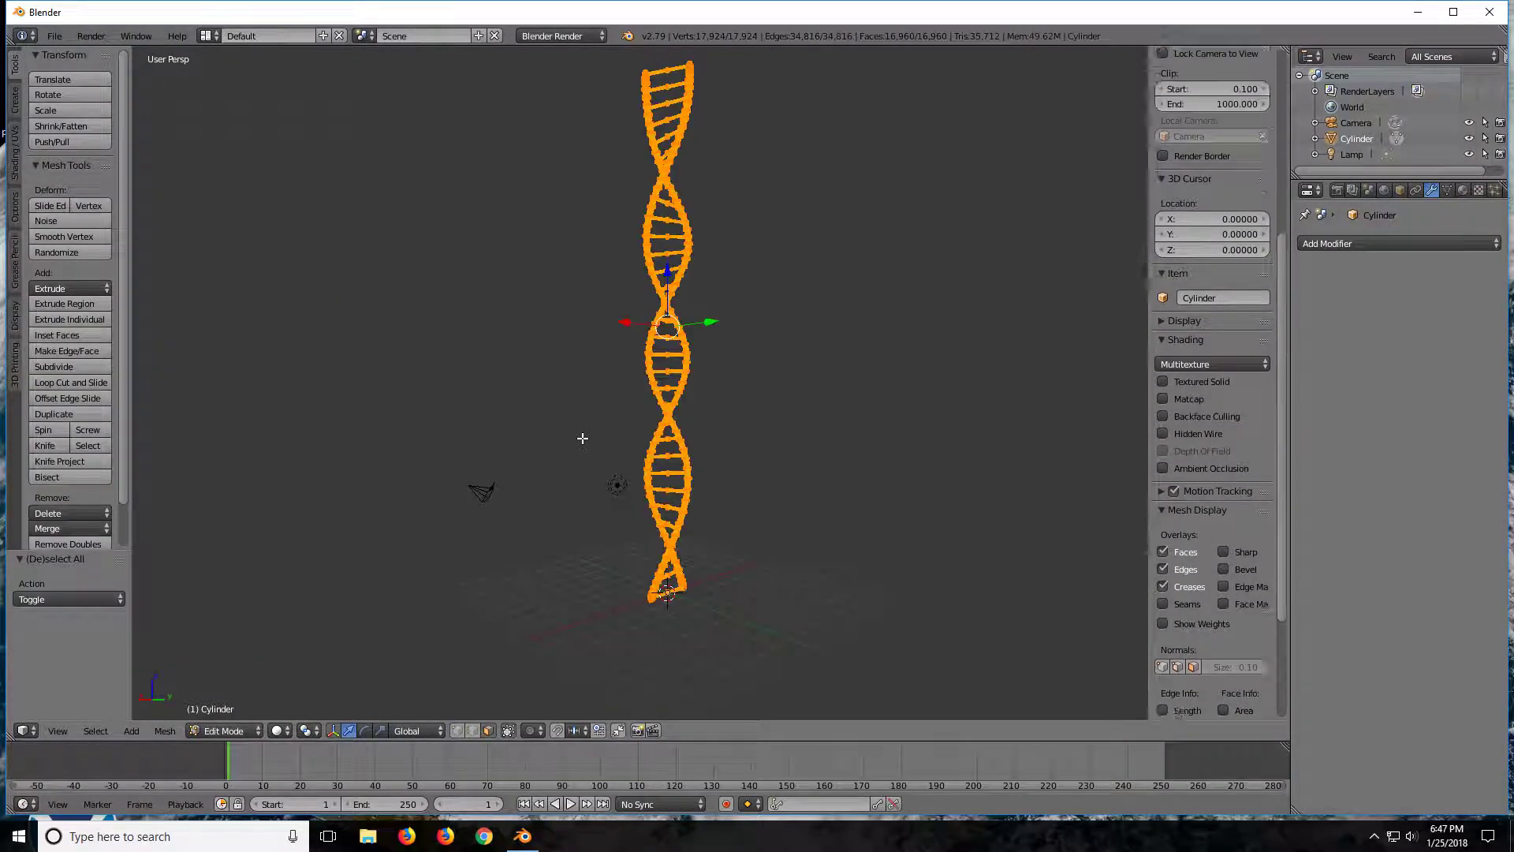
{"action": "left_click", "coordinate": [168, 730]}
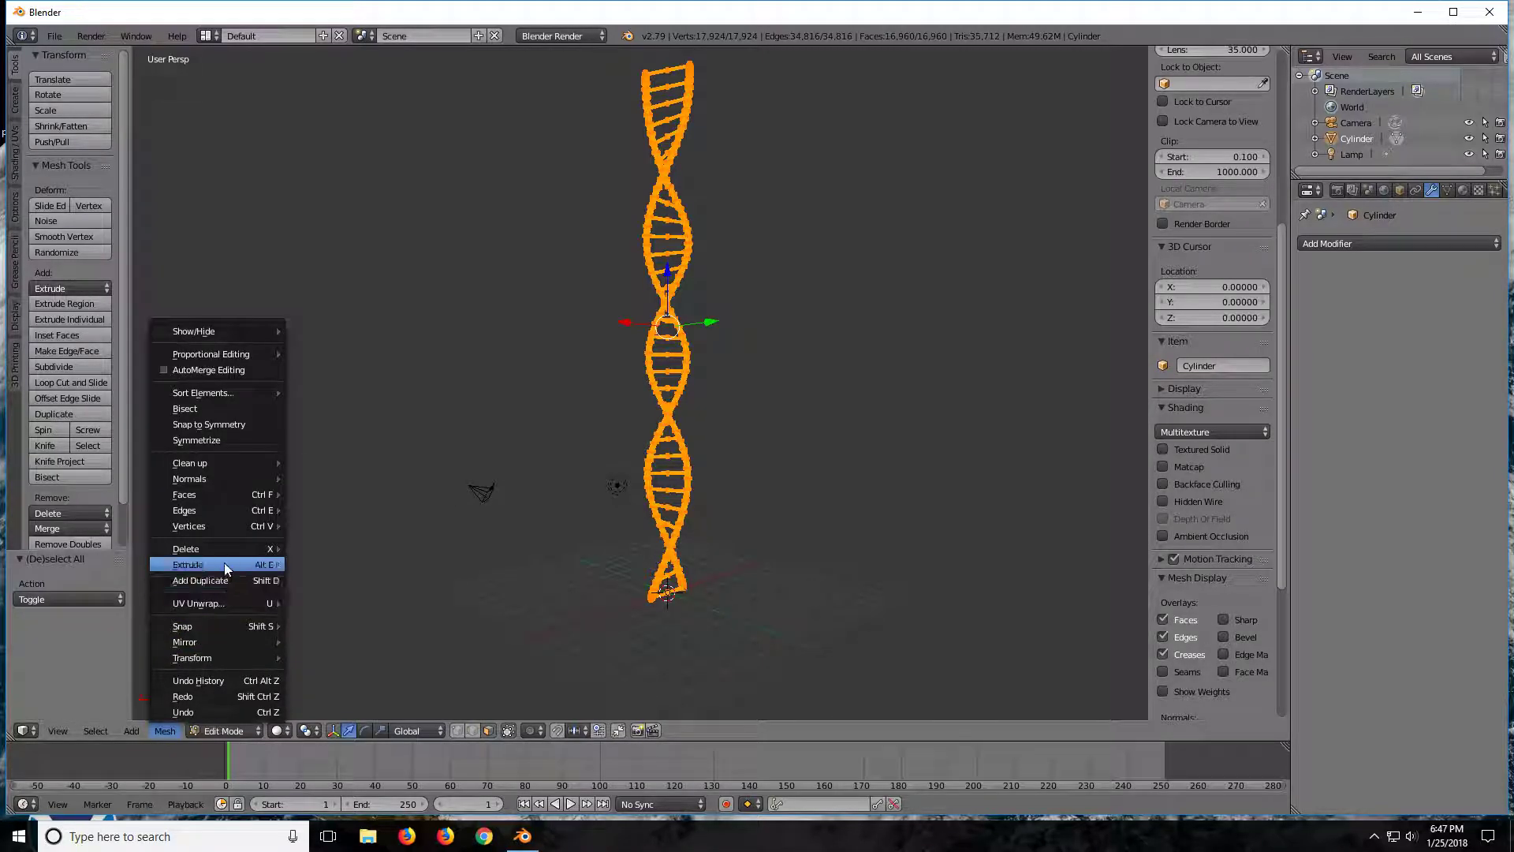
{"action": "key", "text": "Tab"}
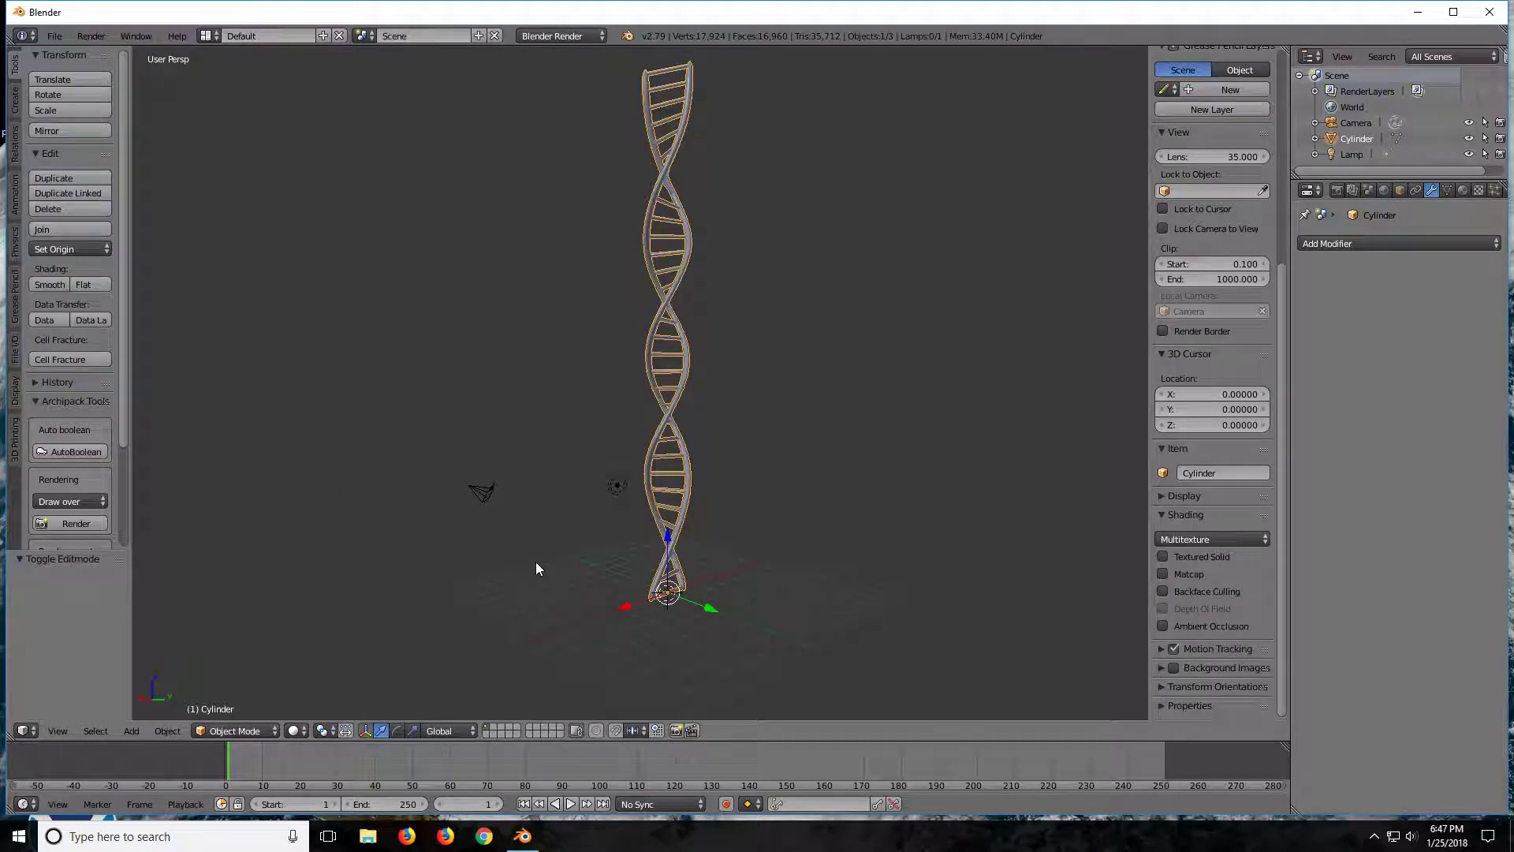
{"action": "left_click", "coordinate": [165, 734]}
{"action": "mouse_move", "coordinate": [231, 656]}
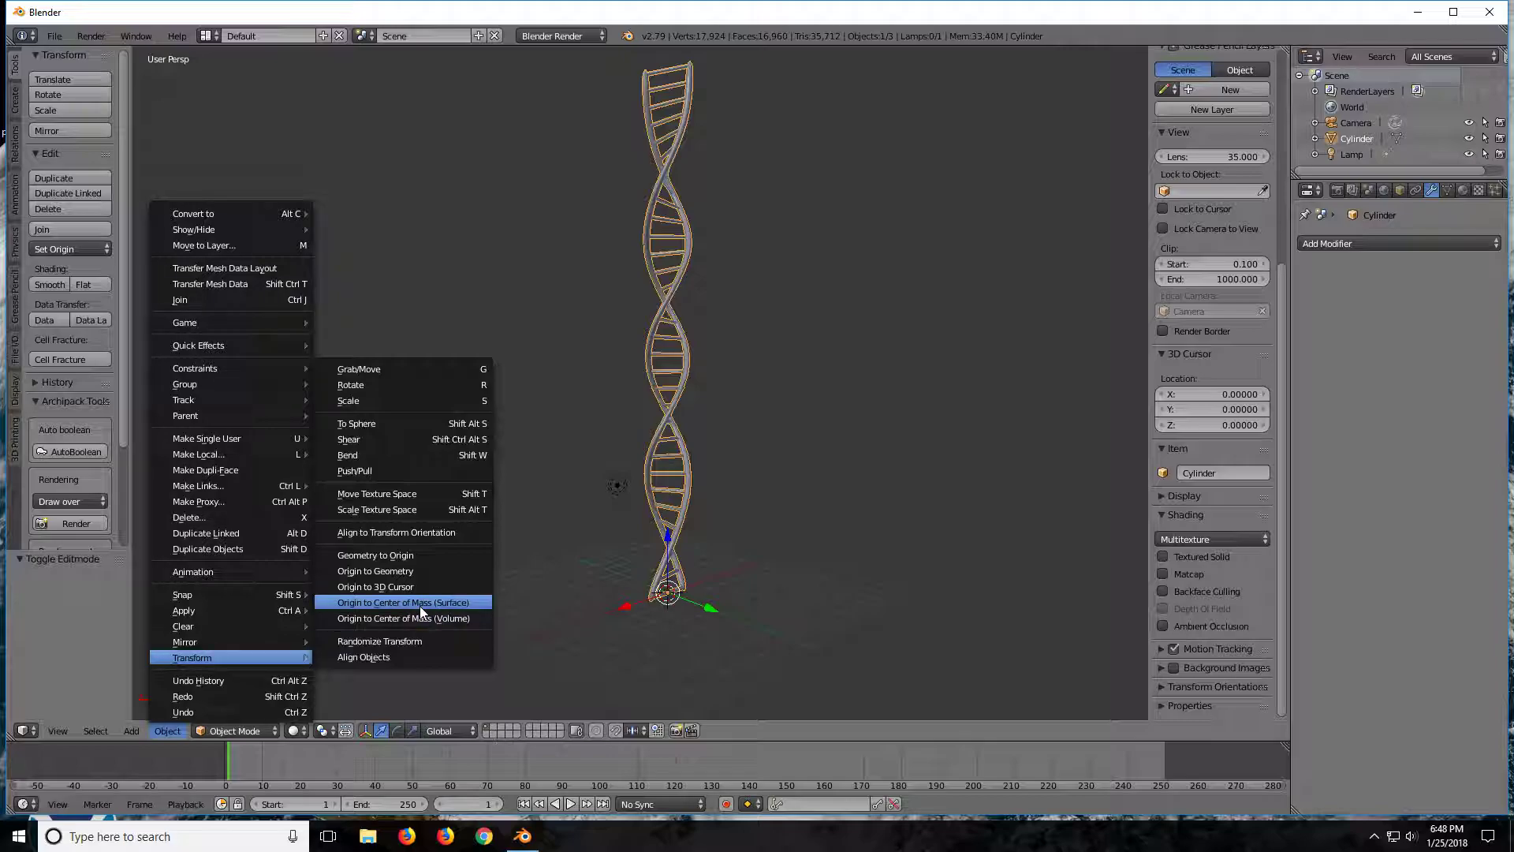
{"action": "left_click", "coordinate": [419, 604]}
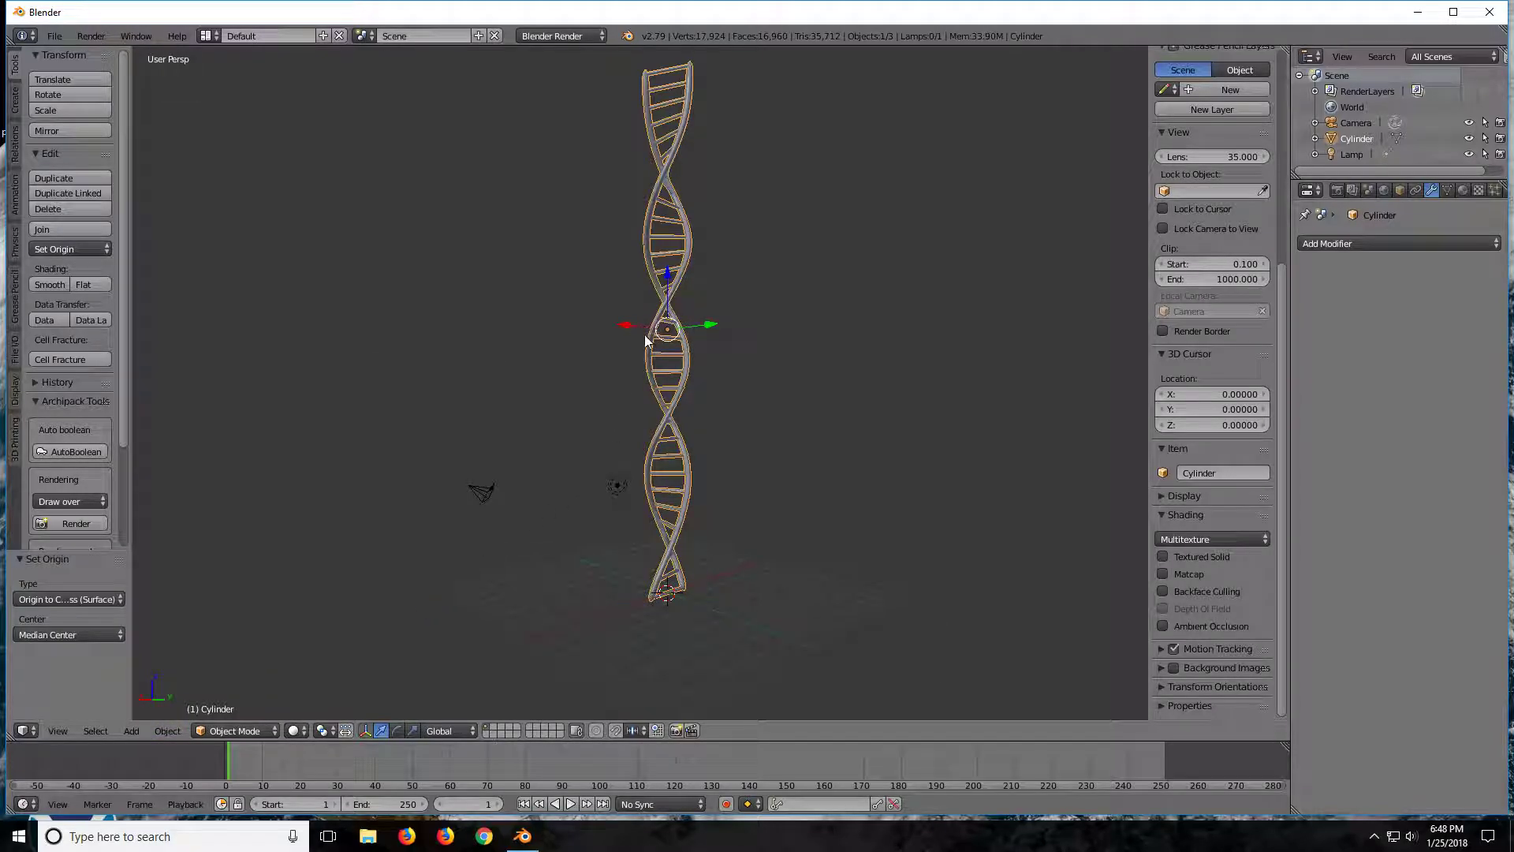
{"action": "mouse_move", "coordinate": [750, 347]}
{"action": "middle_mouse_down"}
{"action": "mouse_move", "coordinate": [508, 362]}
{"action": "mouse_move", "coordinate": [487, 380]}
{"action": "mouse_move", "coordinate": [510, 517]}
{"action": "mouse_move", "coordinate": [534, 426]}
{"action": "mouse_move", "coordinate": [752, 381]}
{"action": "middle_mouse_up"}
{"action": "scroll", "coordinate": [755, 377], "scroll_direction": "down", "scroll_amount": 1}
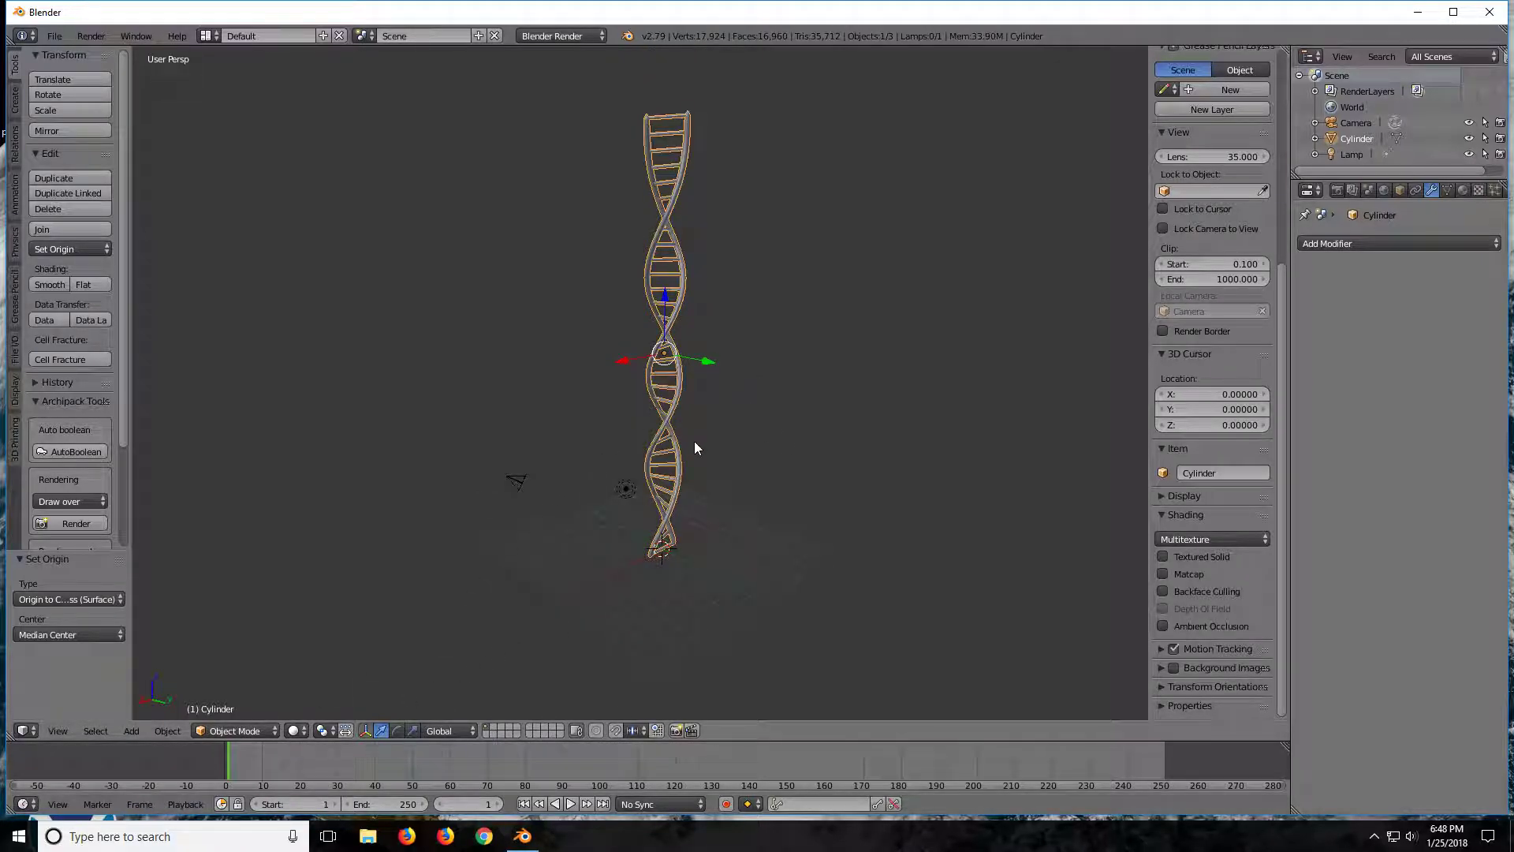
- Keyframe the rotation at frame 1, then at frame 60 after a 180° Z turn
{"action": "key", "text": "i"}
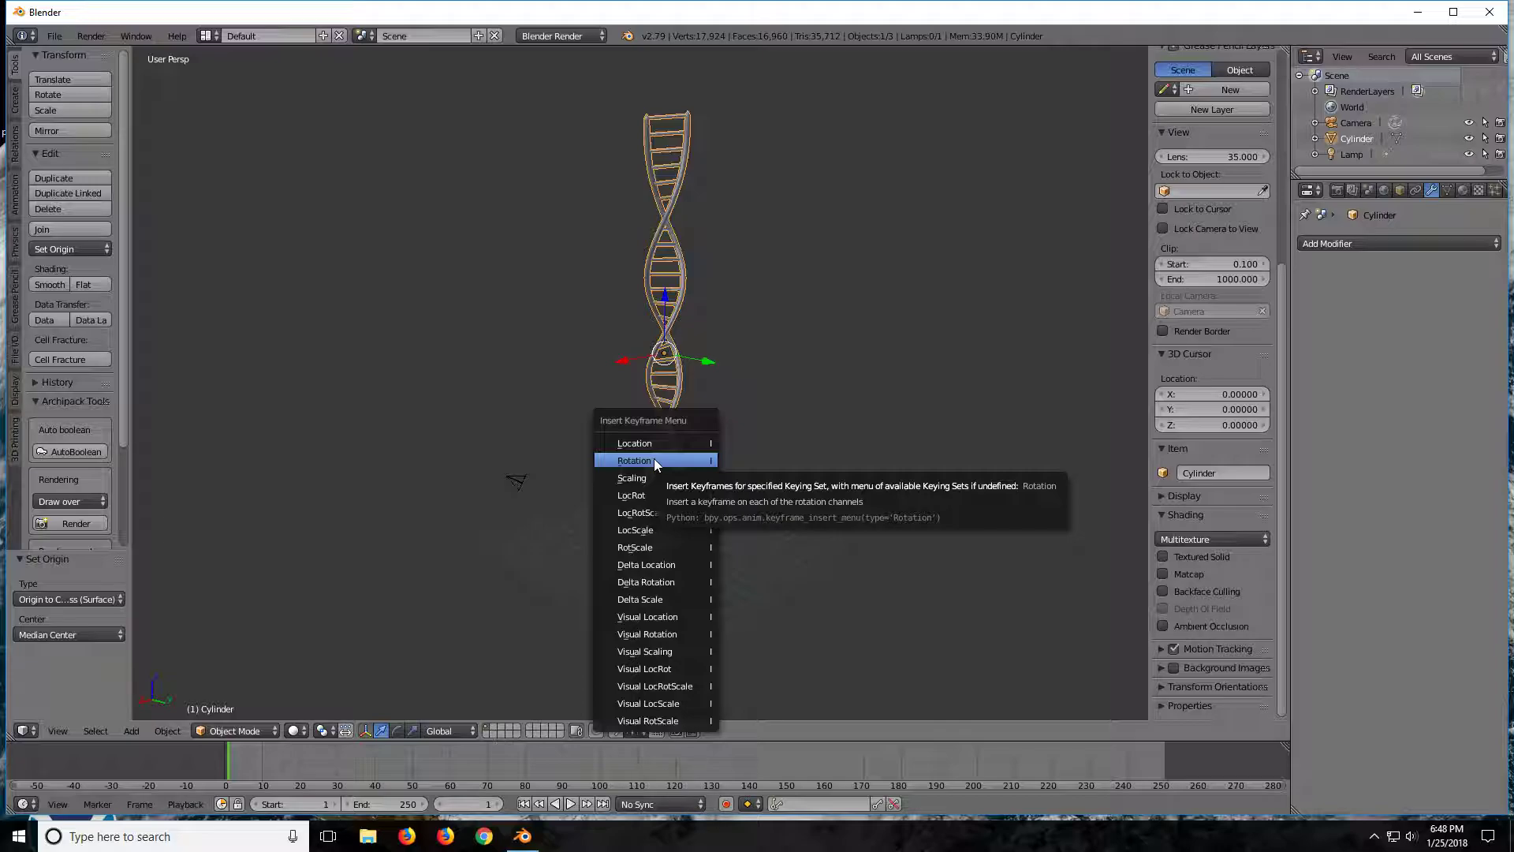
{"action": "left_click", "coordinate": [654, 460]}
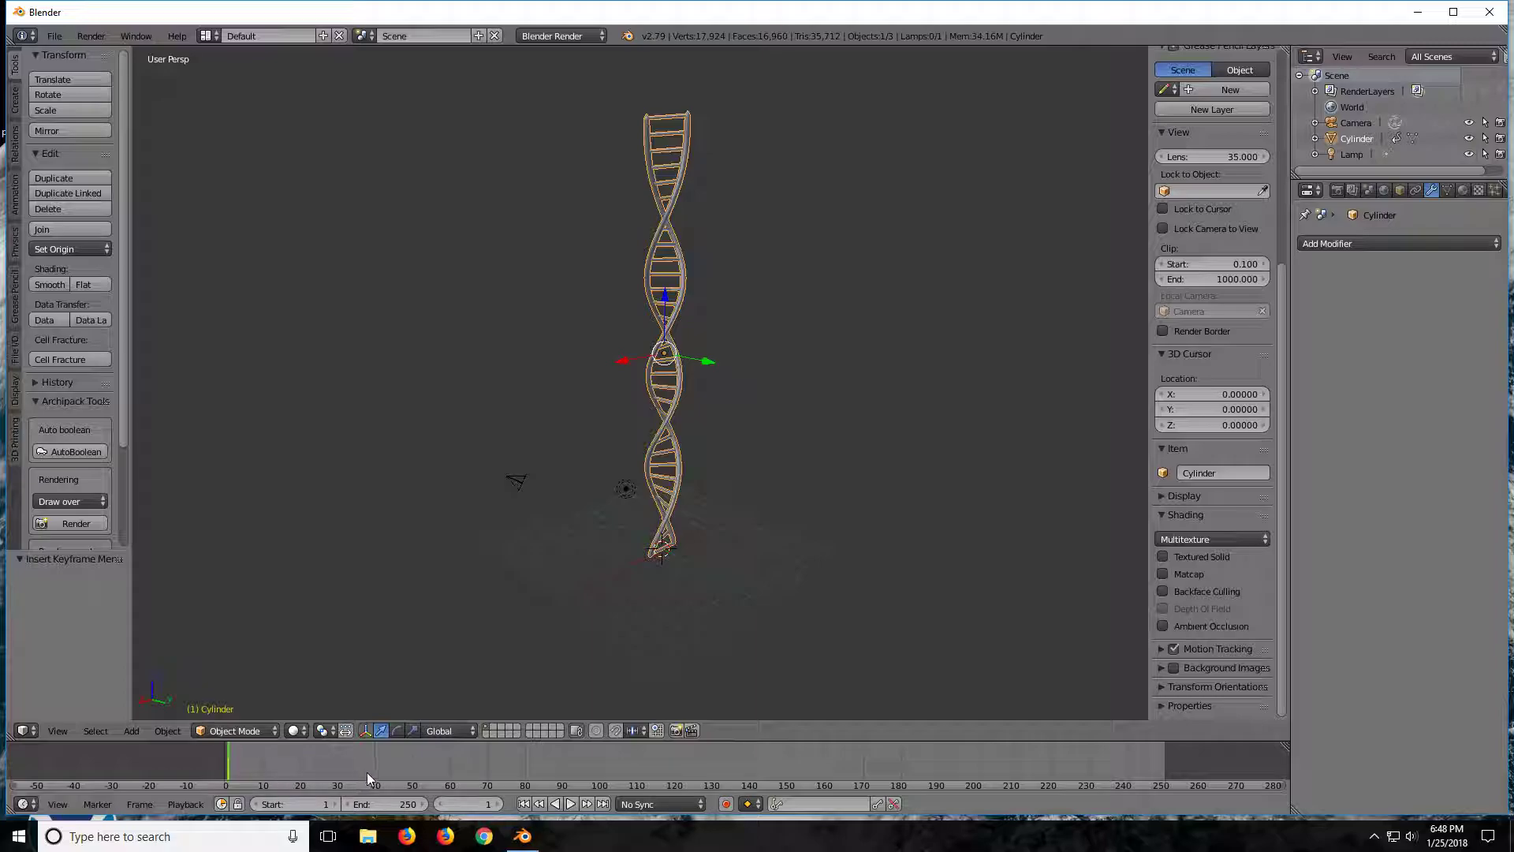
{"action": "left_click", "coordinate": [450, 763]}
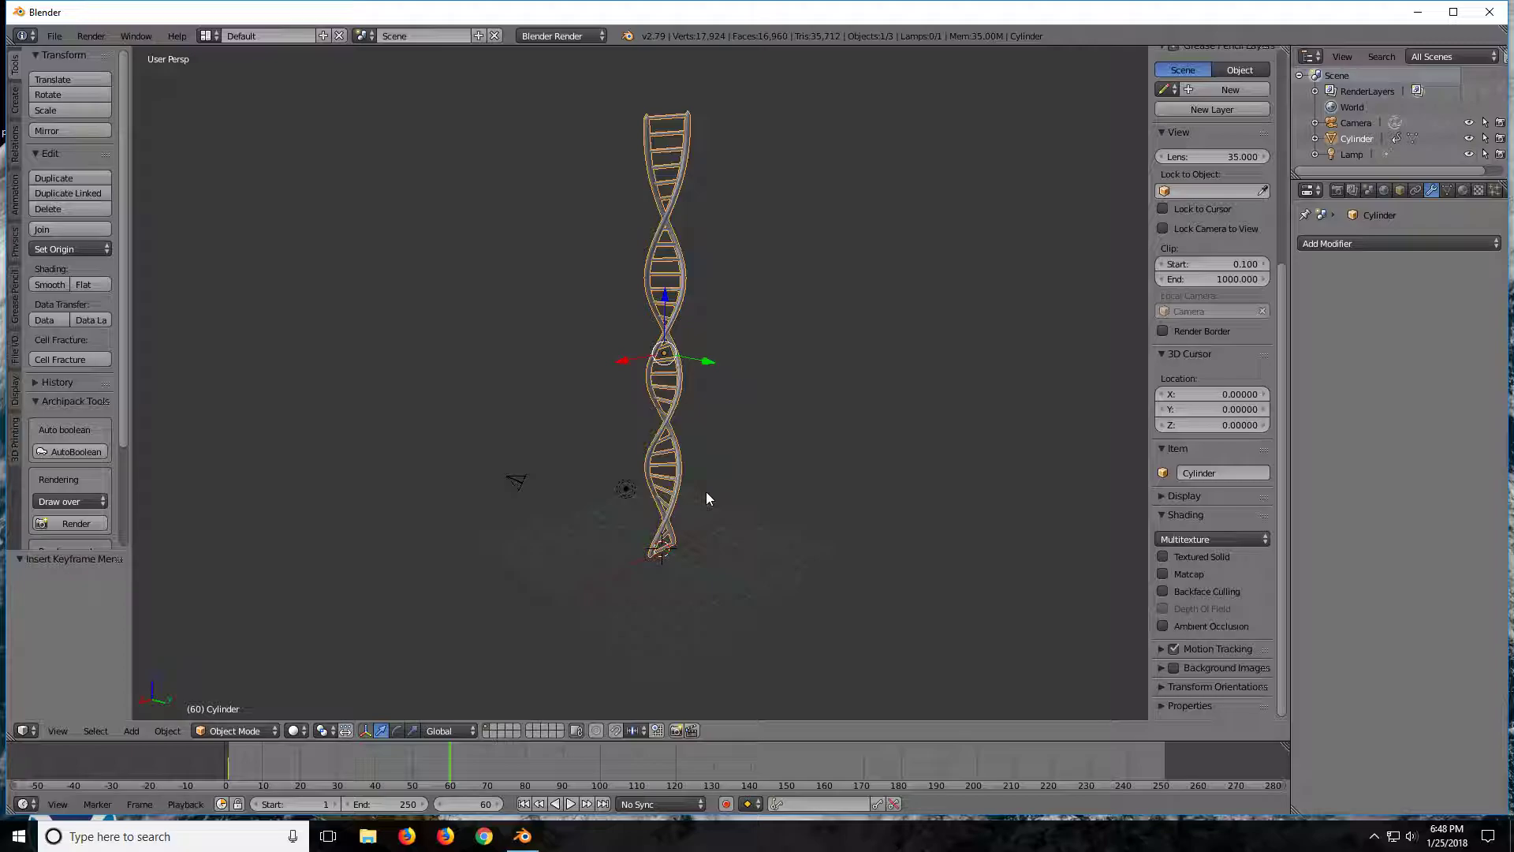
{"action": "key", "text": "r"}
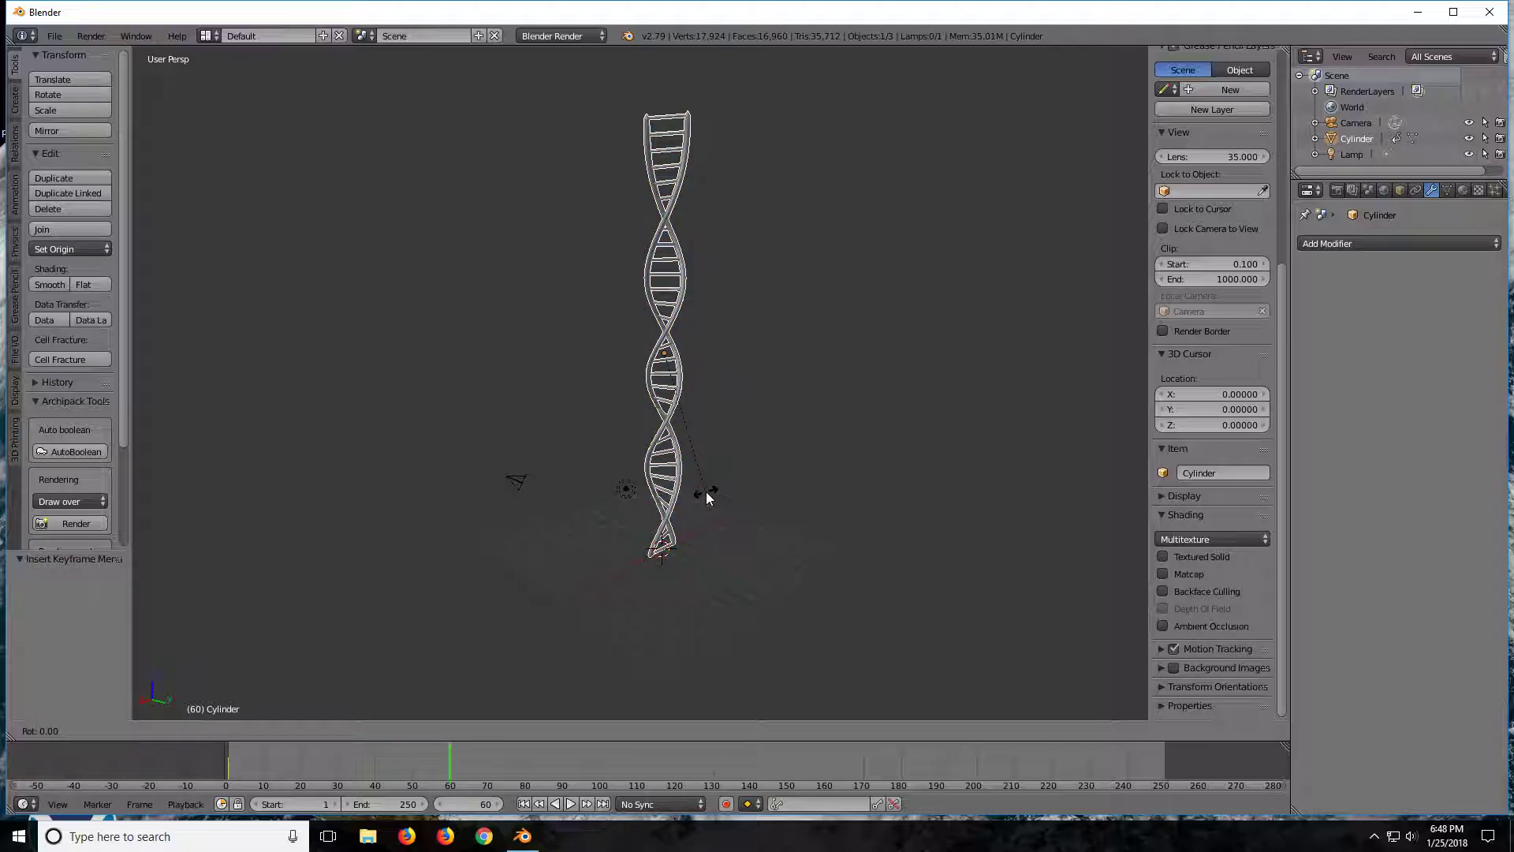
{"action": "key", "text": "z"}
{"action": "type", "text": "180"}
{"action": "key", "text": "Return"}
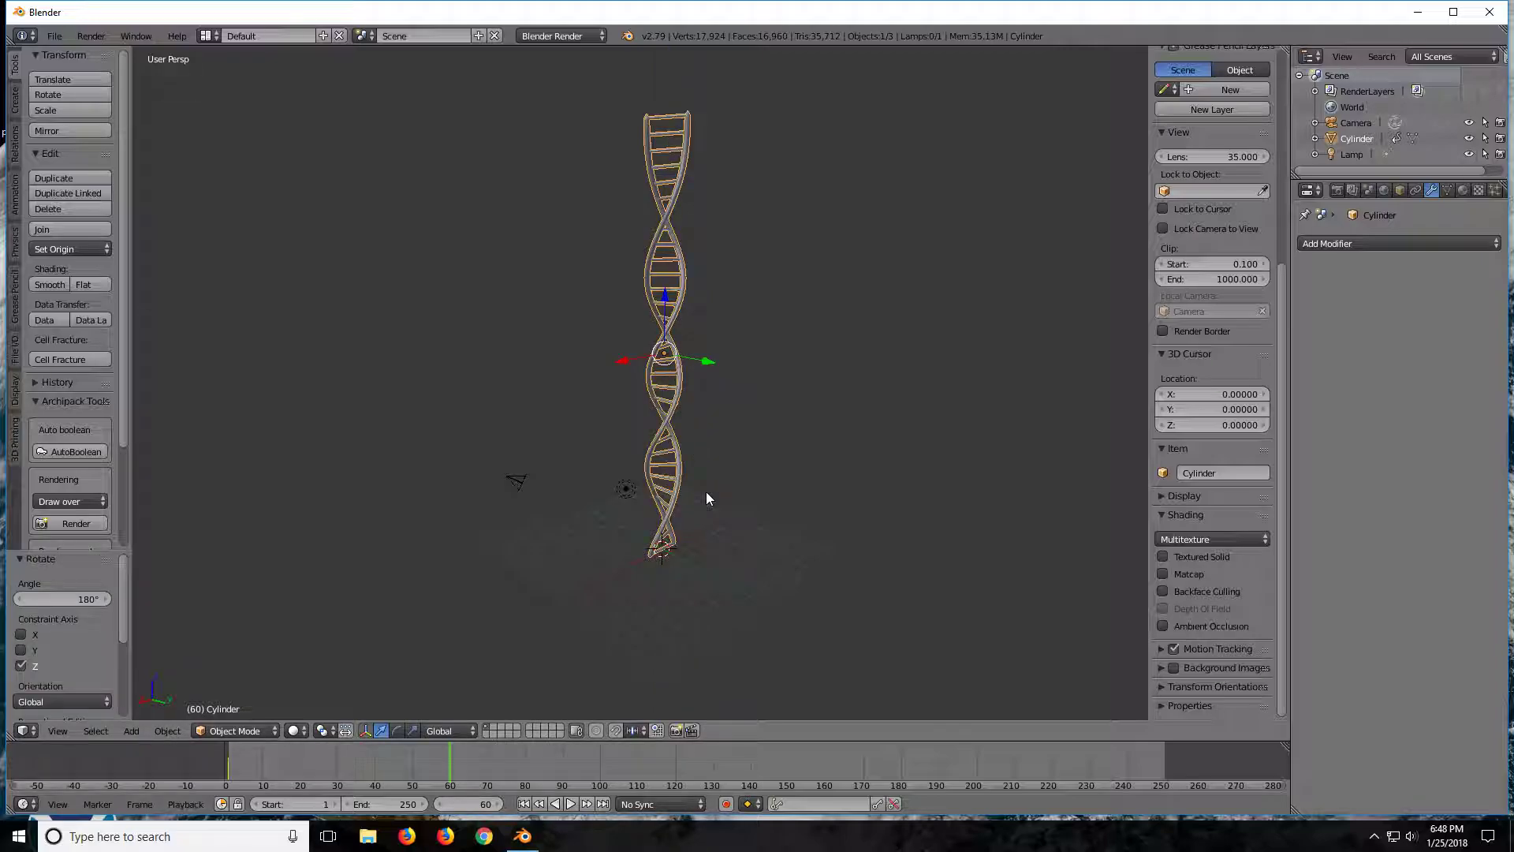
{"action": "key", "text": "i"}
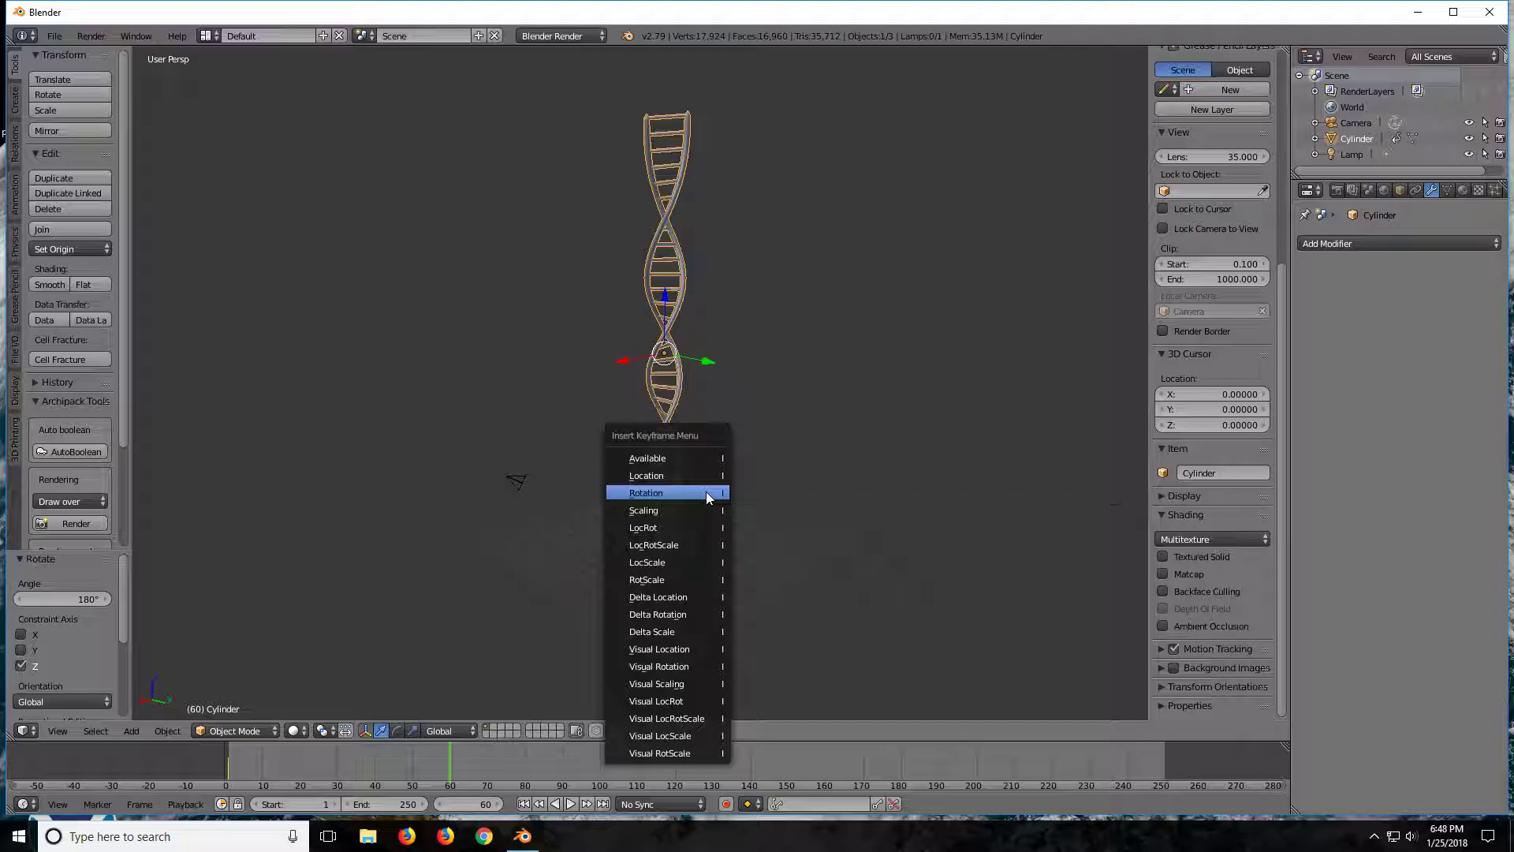
{"action": "left_click", "coordinate": [706, 490]}
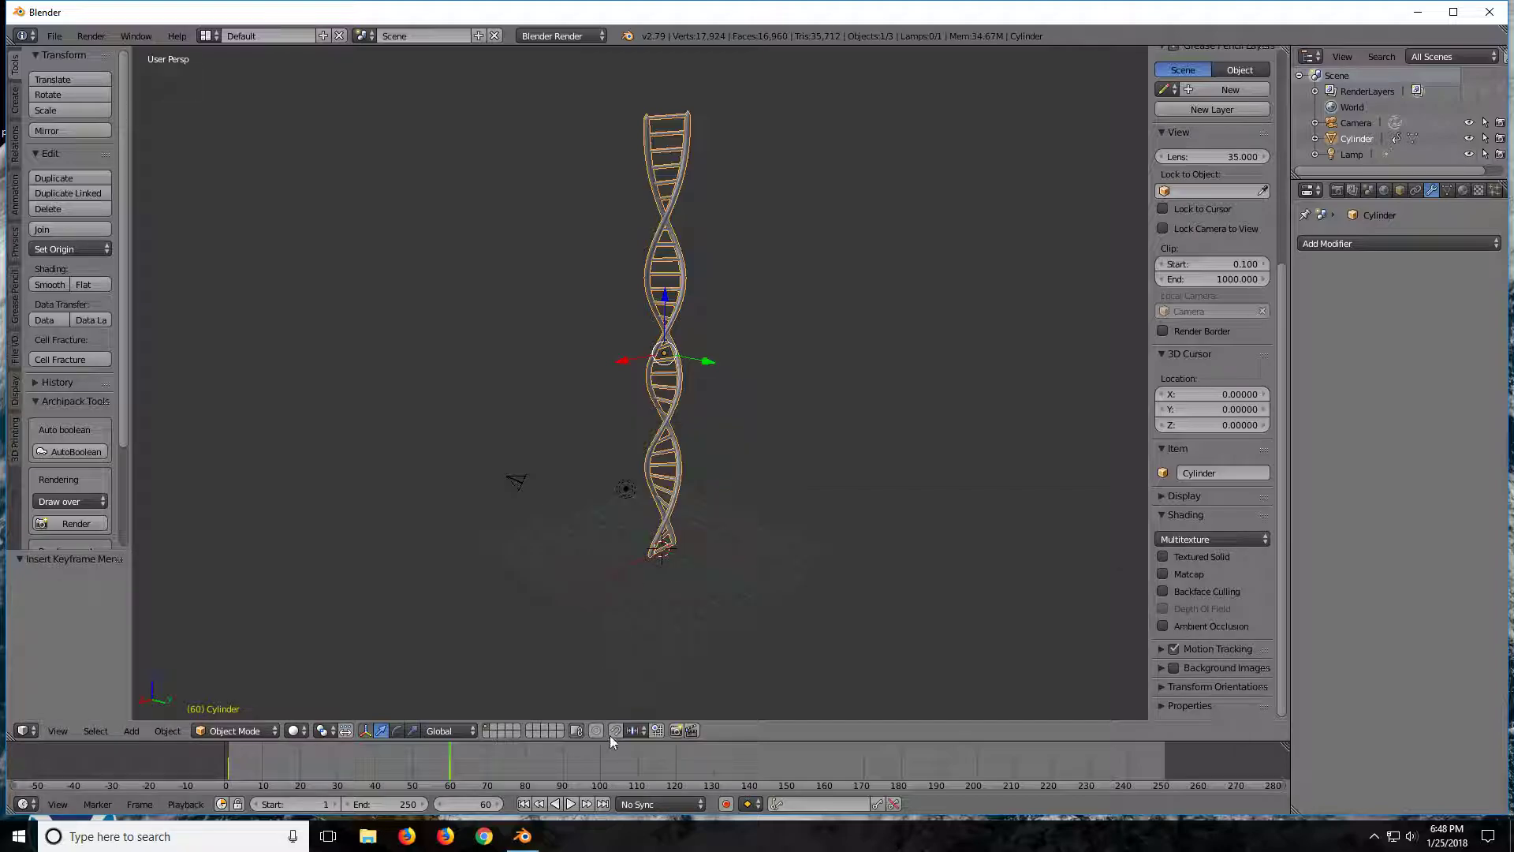
- At frame 120, rotate the helix another 180° about Z
{"action": "left_click", "coordinate": [676, 754]}
{"action": "key", "text": "r"}
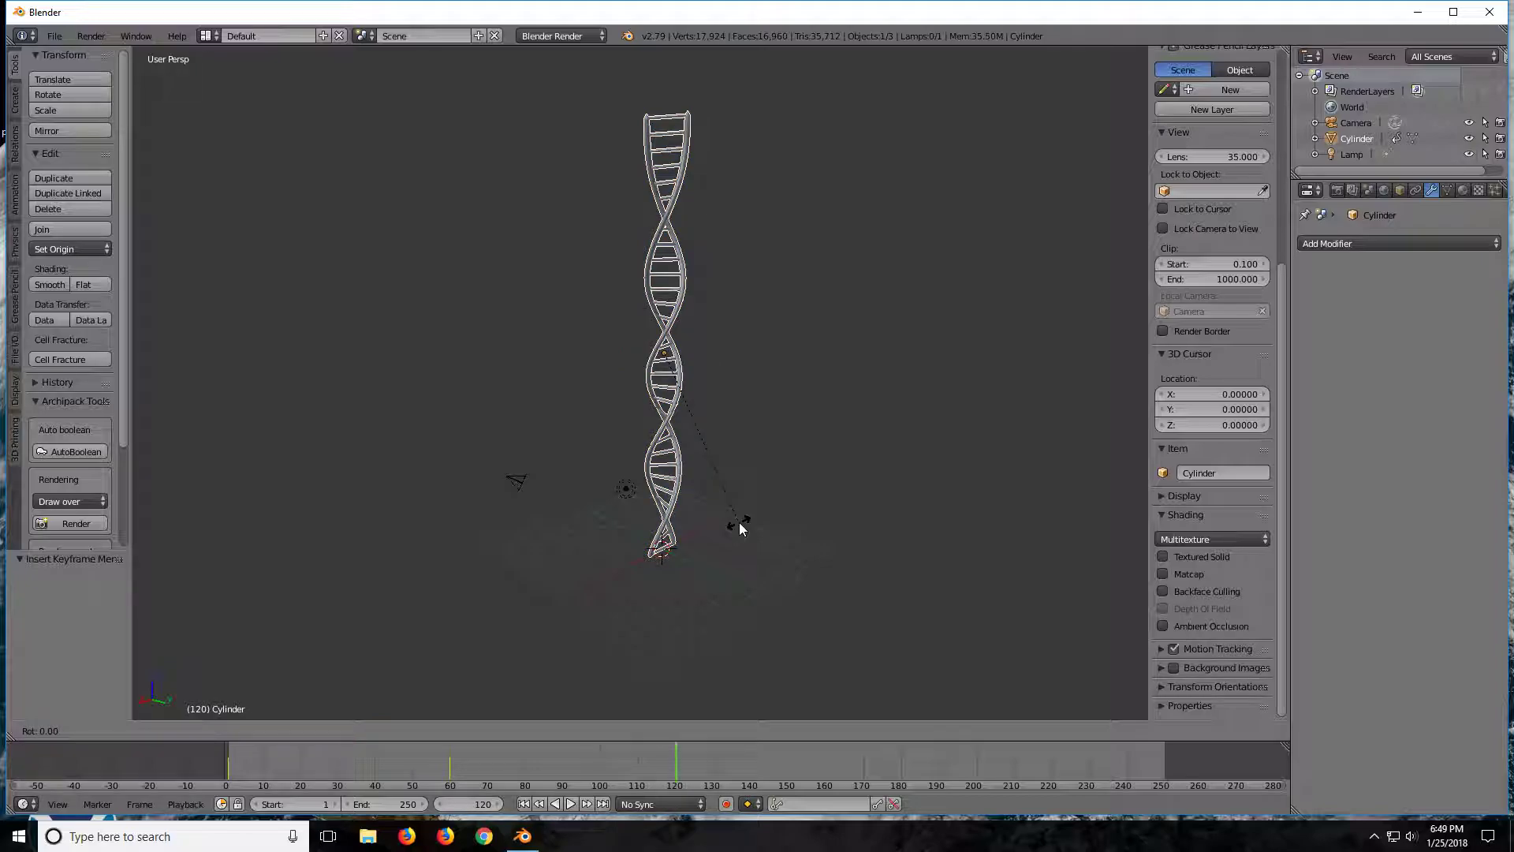
{"action": "key", "text": "z"}
{"action": "type", "text": "180"}
{"action": "key", "text": "Return"}
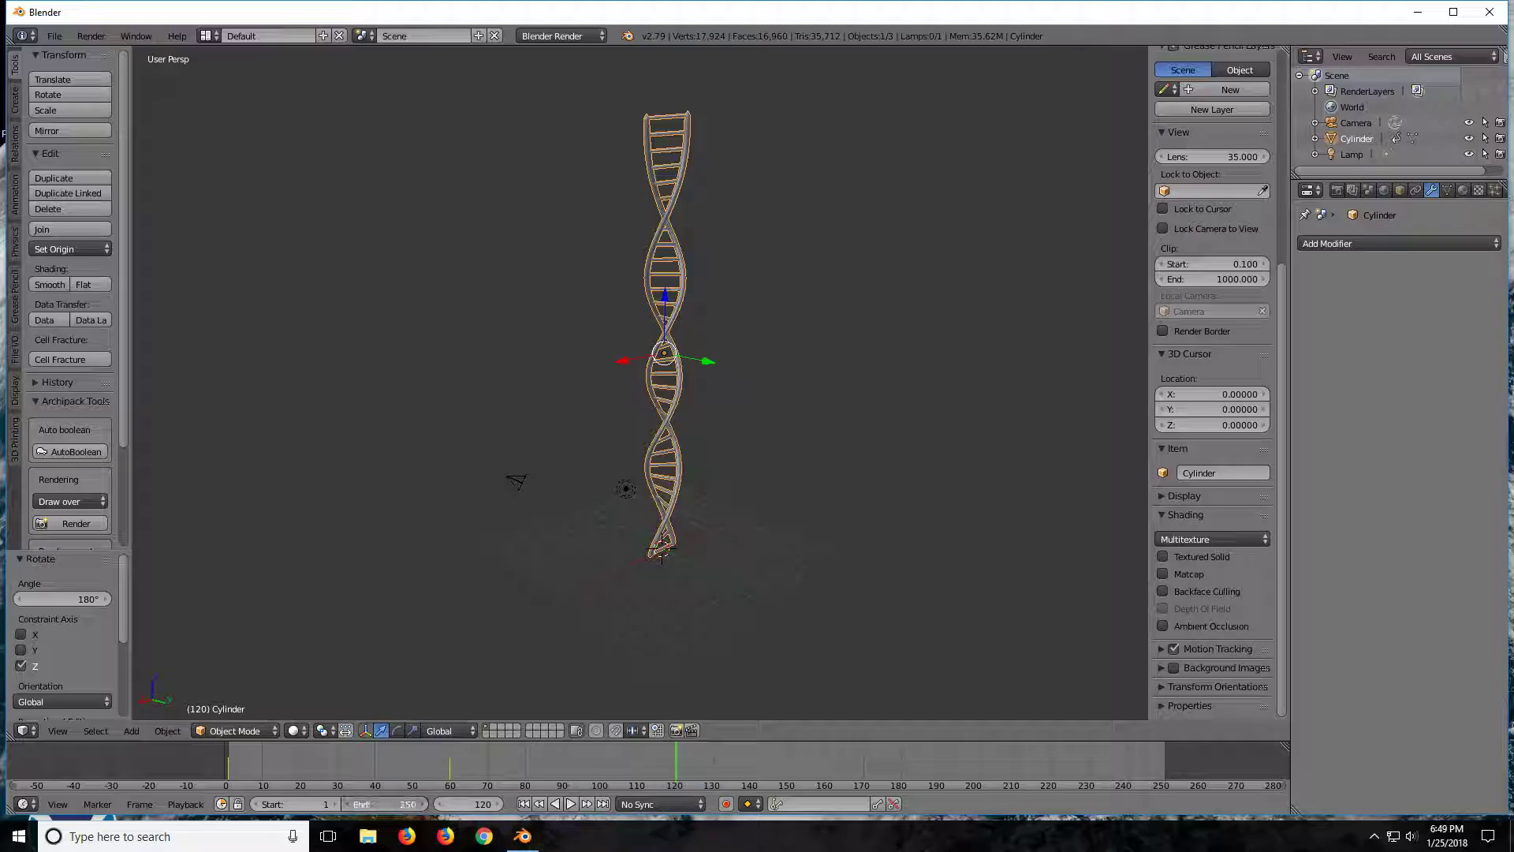
- Adjust the end frame and set the animation start frame to 30
{"action": "left_click_drag", "start_coordinate": [387, 803], "coordinate": [327, 803]}
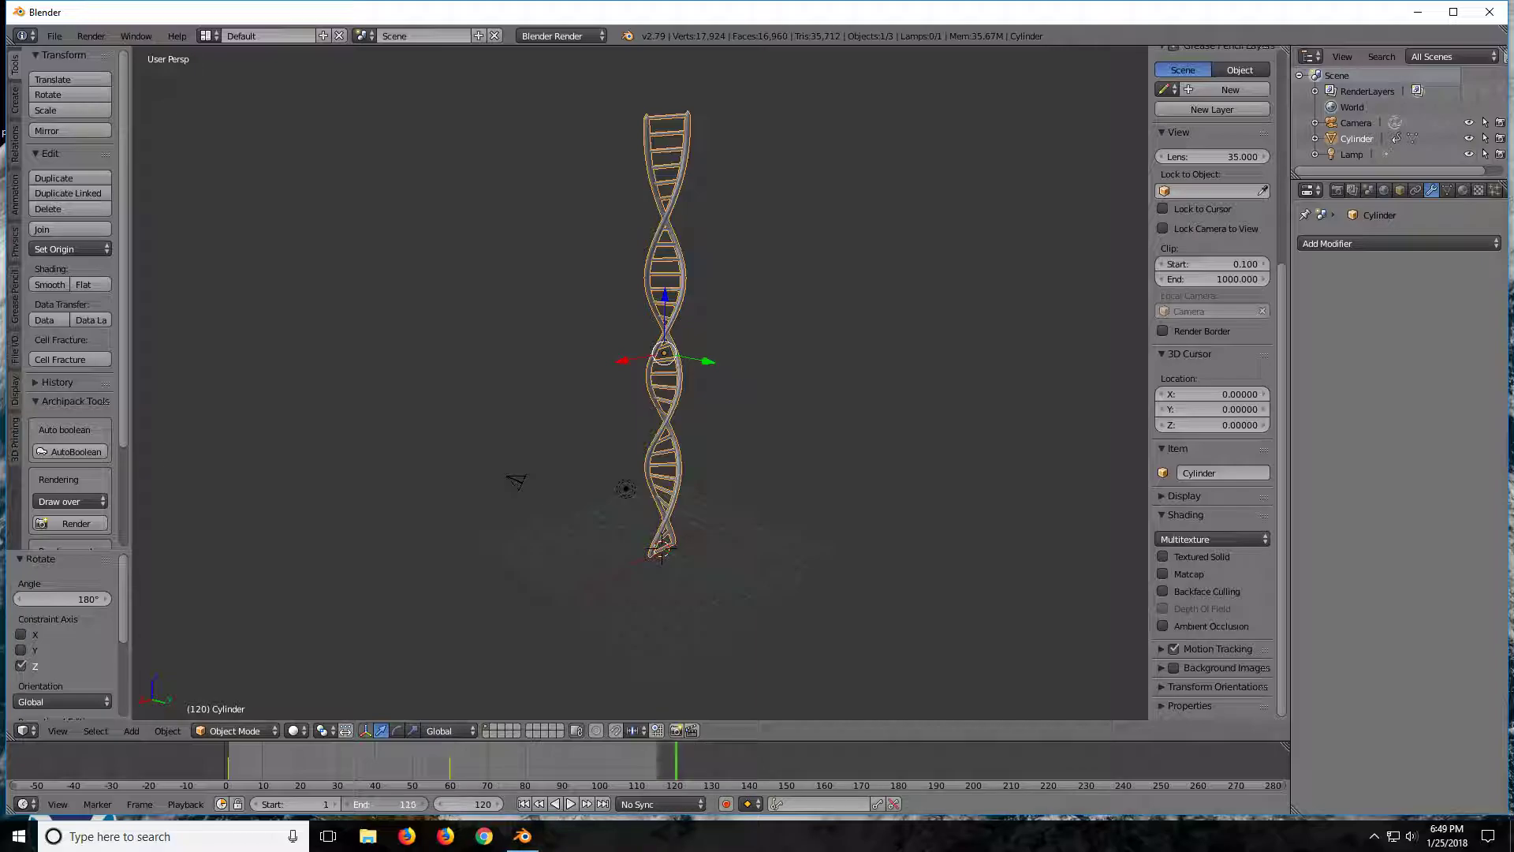
{"action": "left_click_drag", "start_coordinate": [327, 804], "coordinate": [331, 803]}
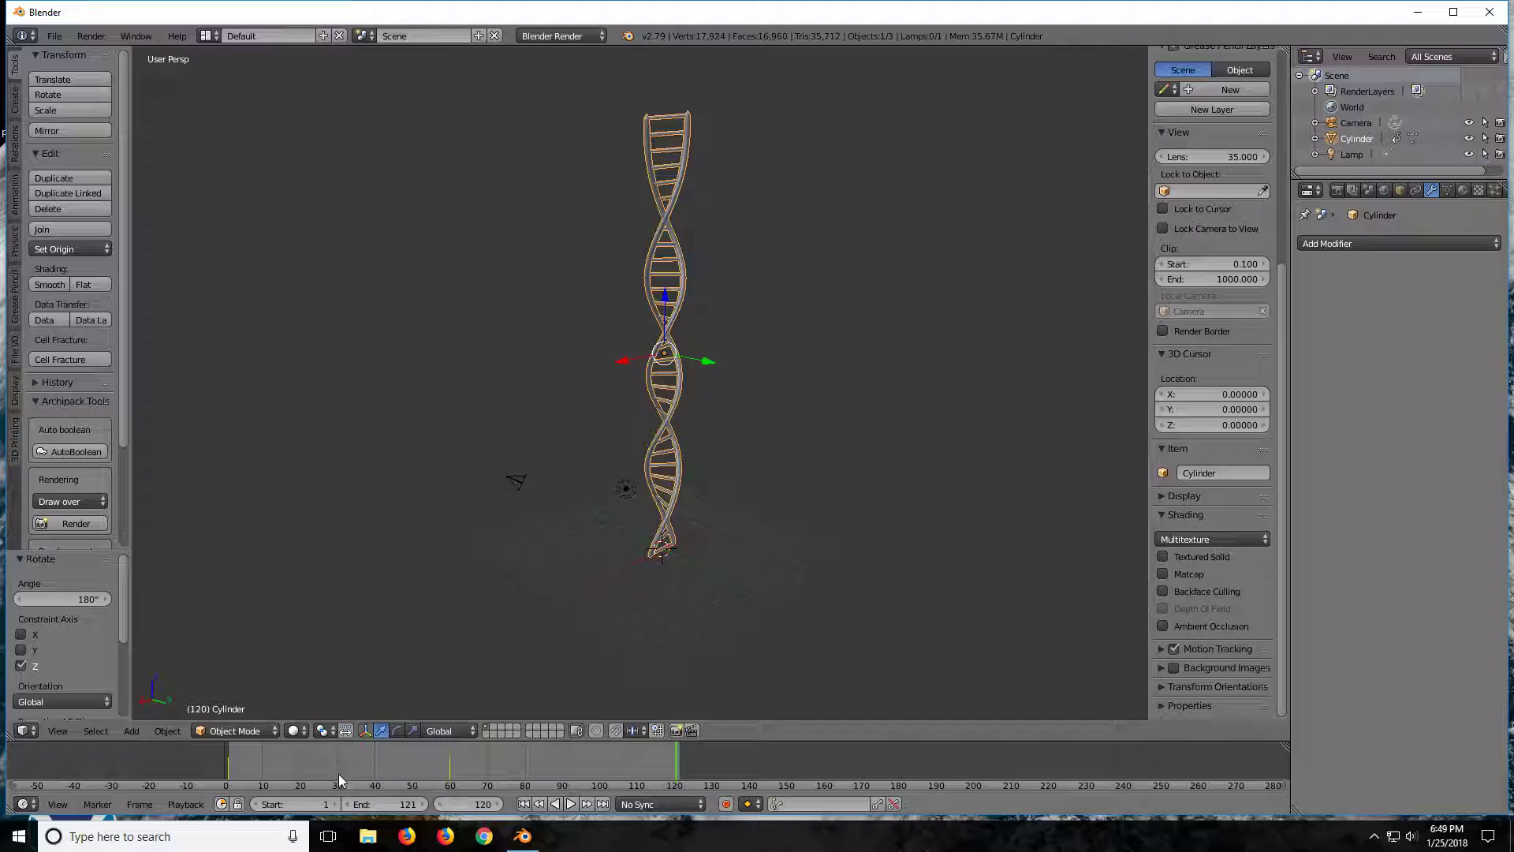
{"action": "left_click", "coordinate": [338, 771]}
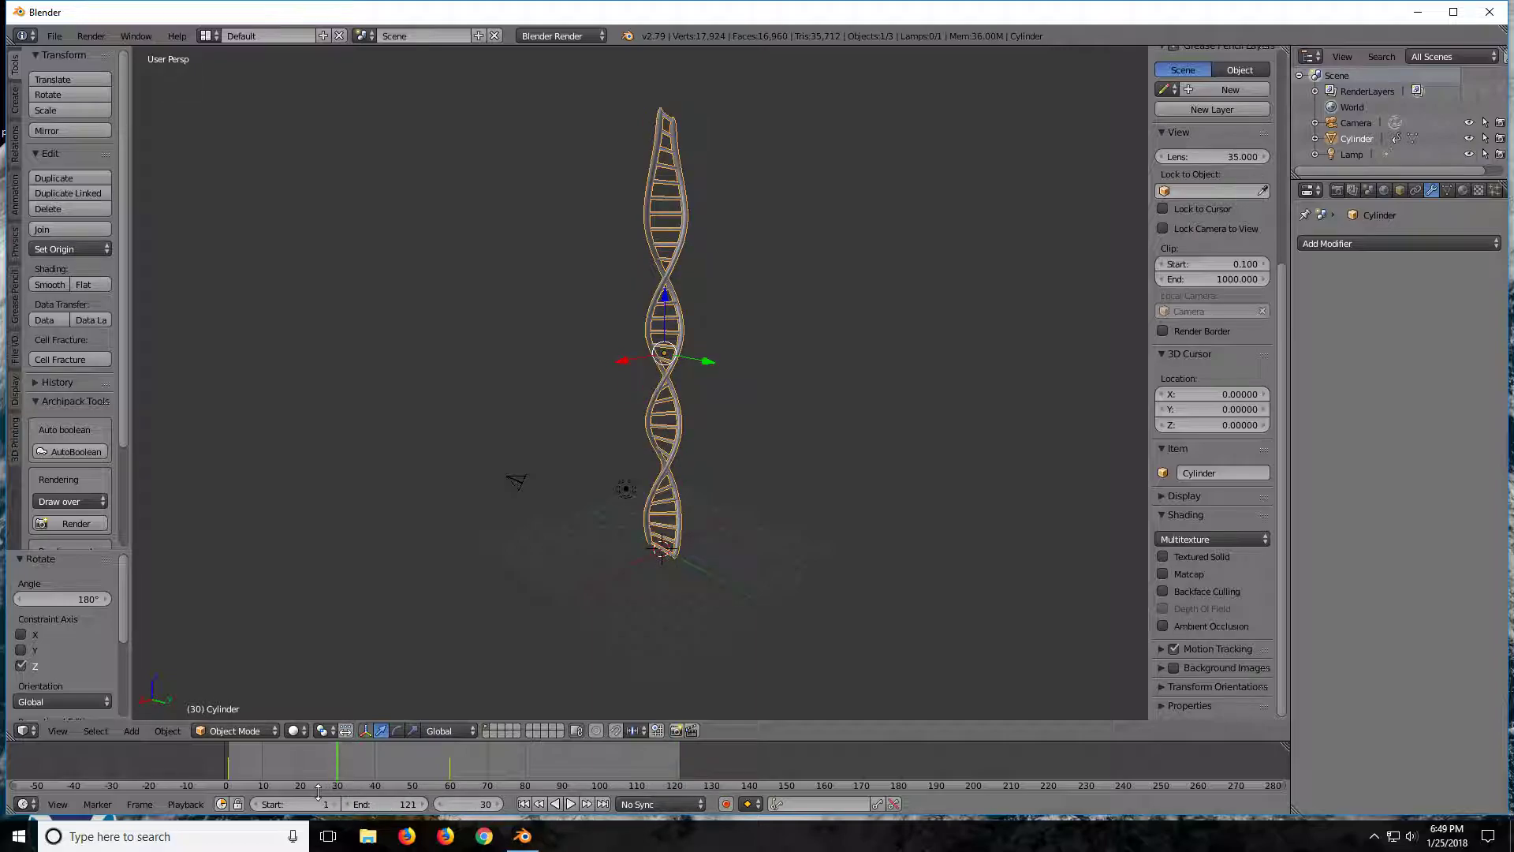
{"action": "left_click", "coordinate": [313, 798]}
{"action": "type", "text": "30"}
{"action": "key", "text": "Return"}
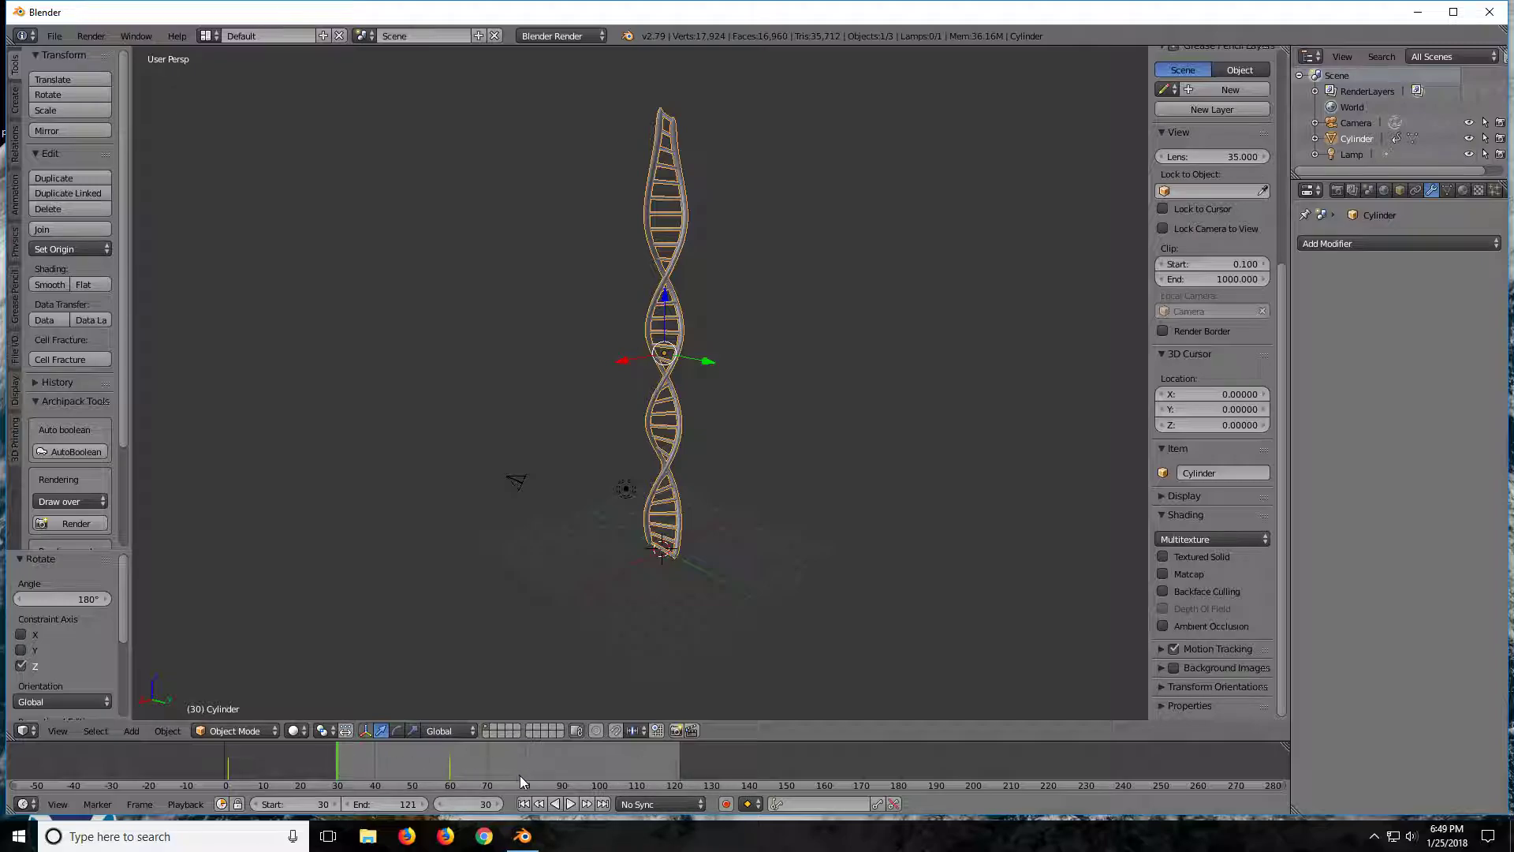
- Set the end frame to 90 and preview the spinning playback
{"action": "left_click", "coordinate": [563, 746]}
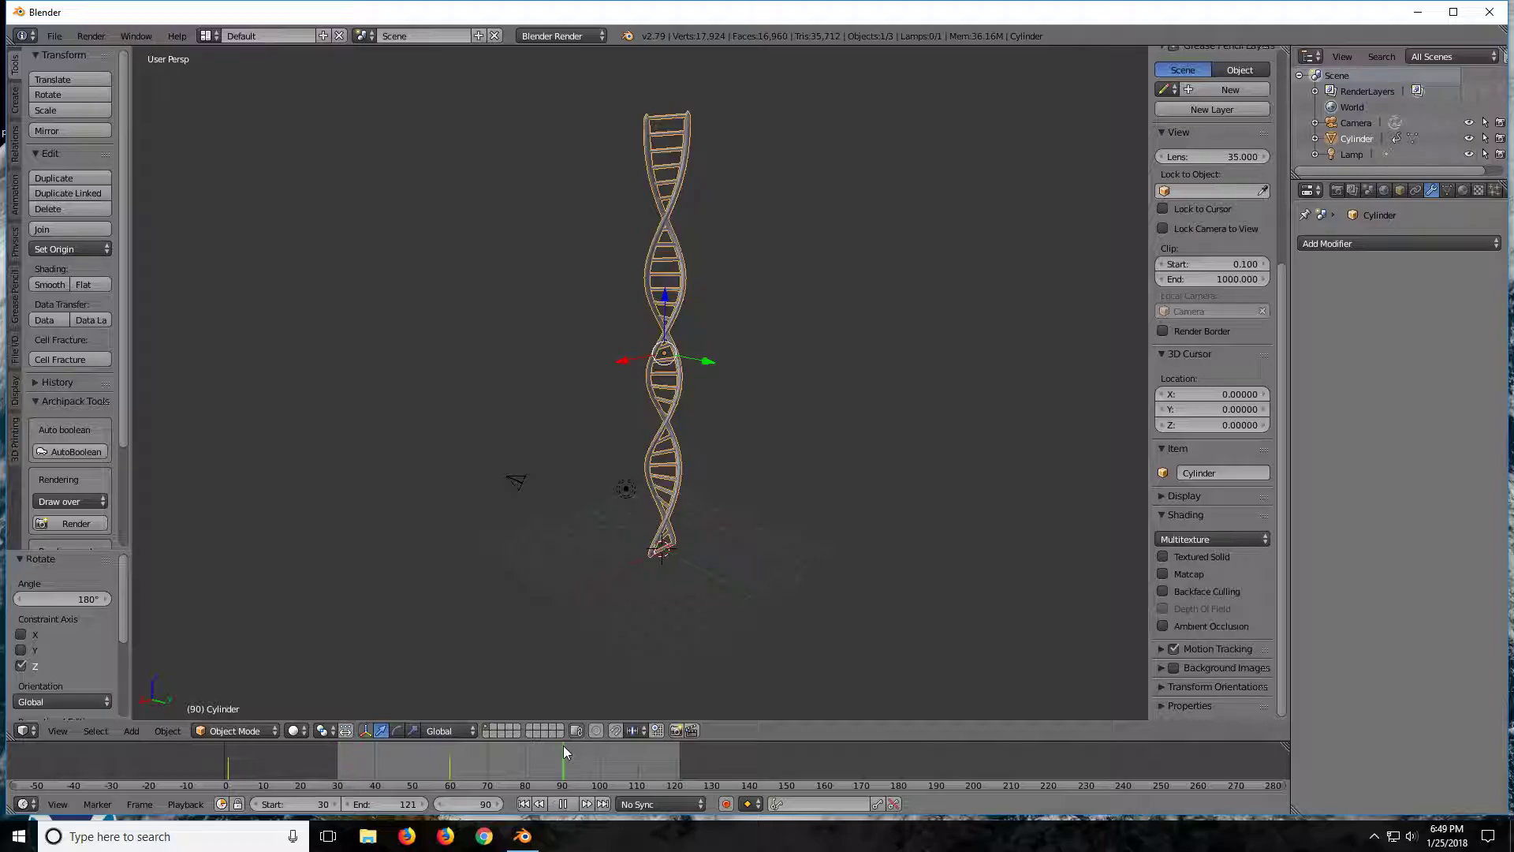
{"action": "left_click", "coordinate": [387, 802]}
{"action": "type", "text": "90"}
{"action": "key", "text": "Return"}
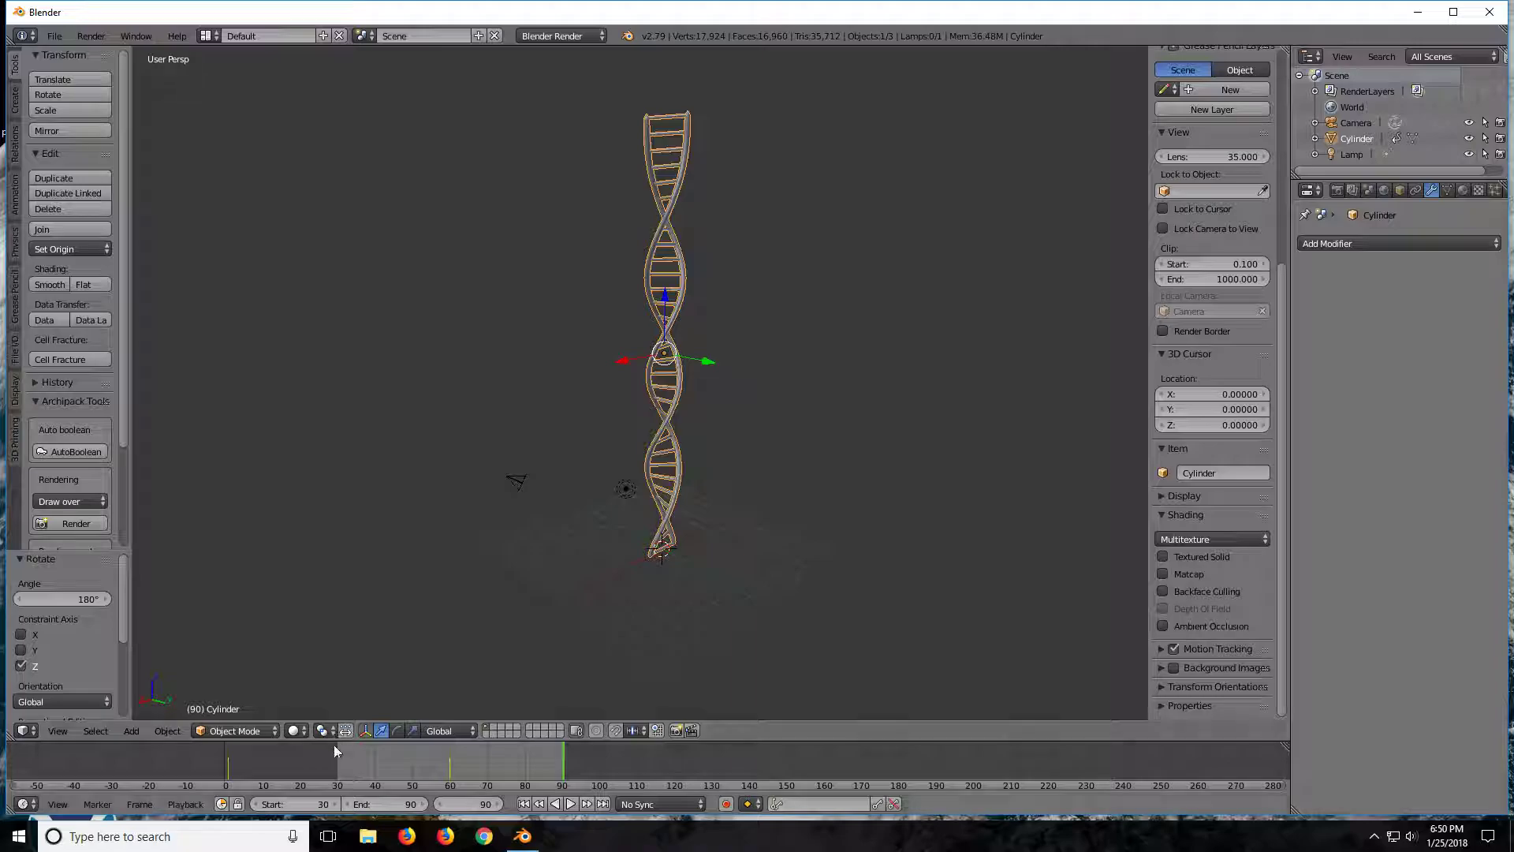
{"action": "left_click", "coordinate": [570, 804]}
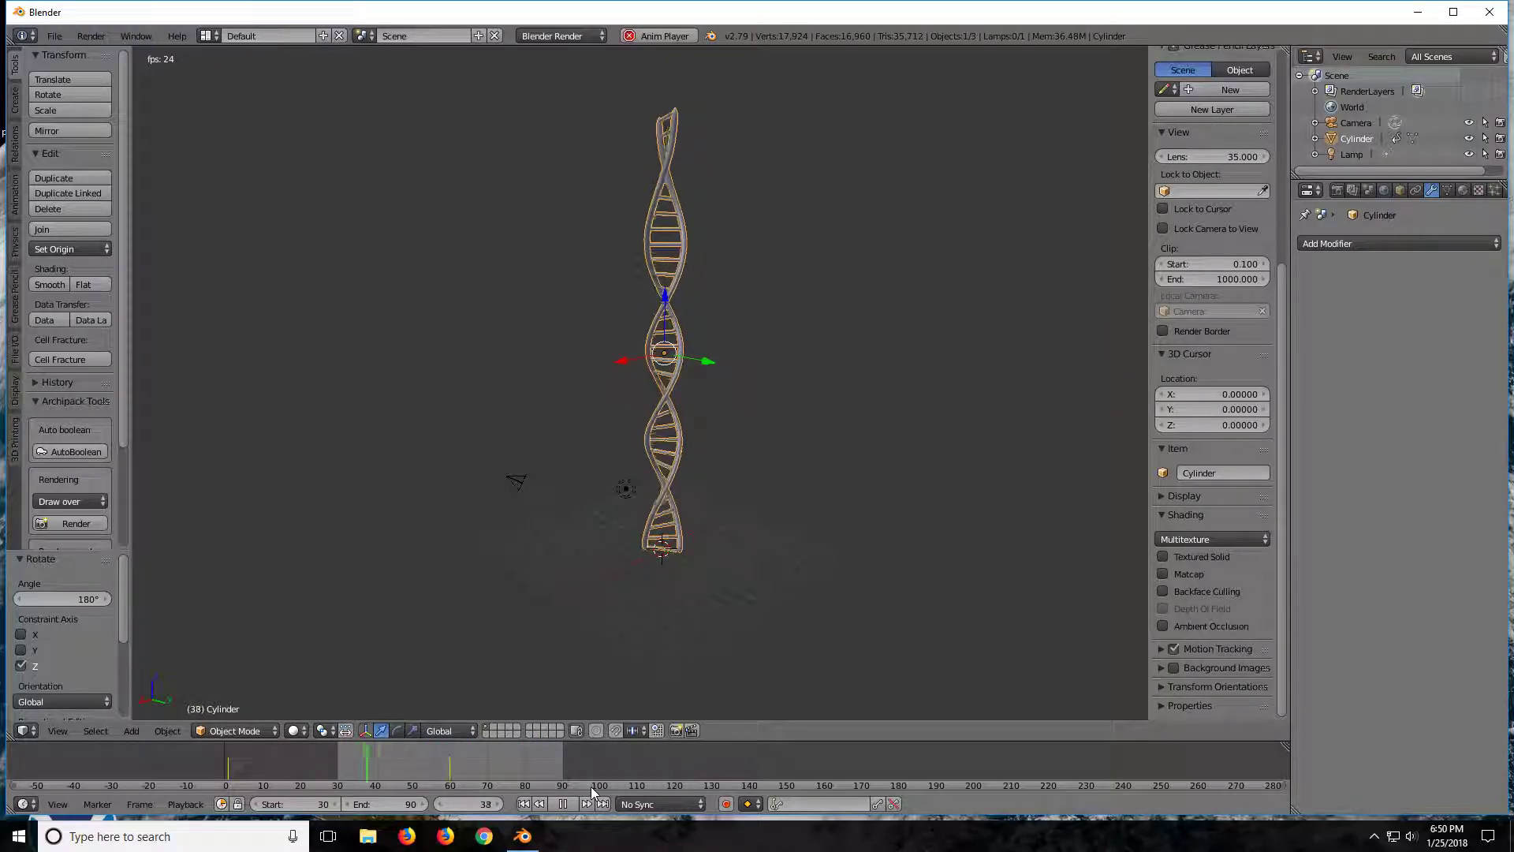
{"action": "left_click", "coordinate": [565, 805]}
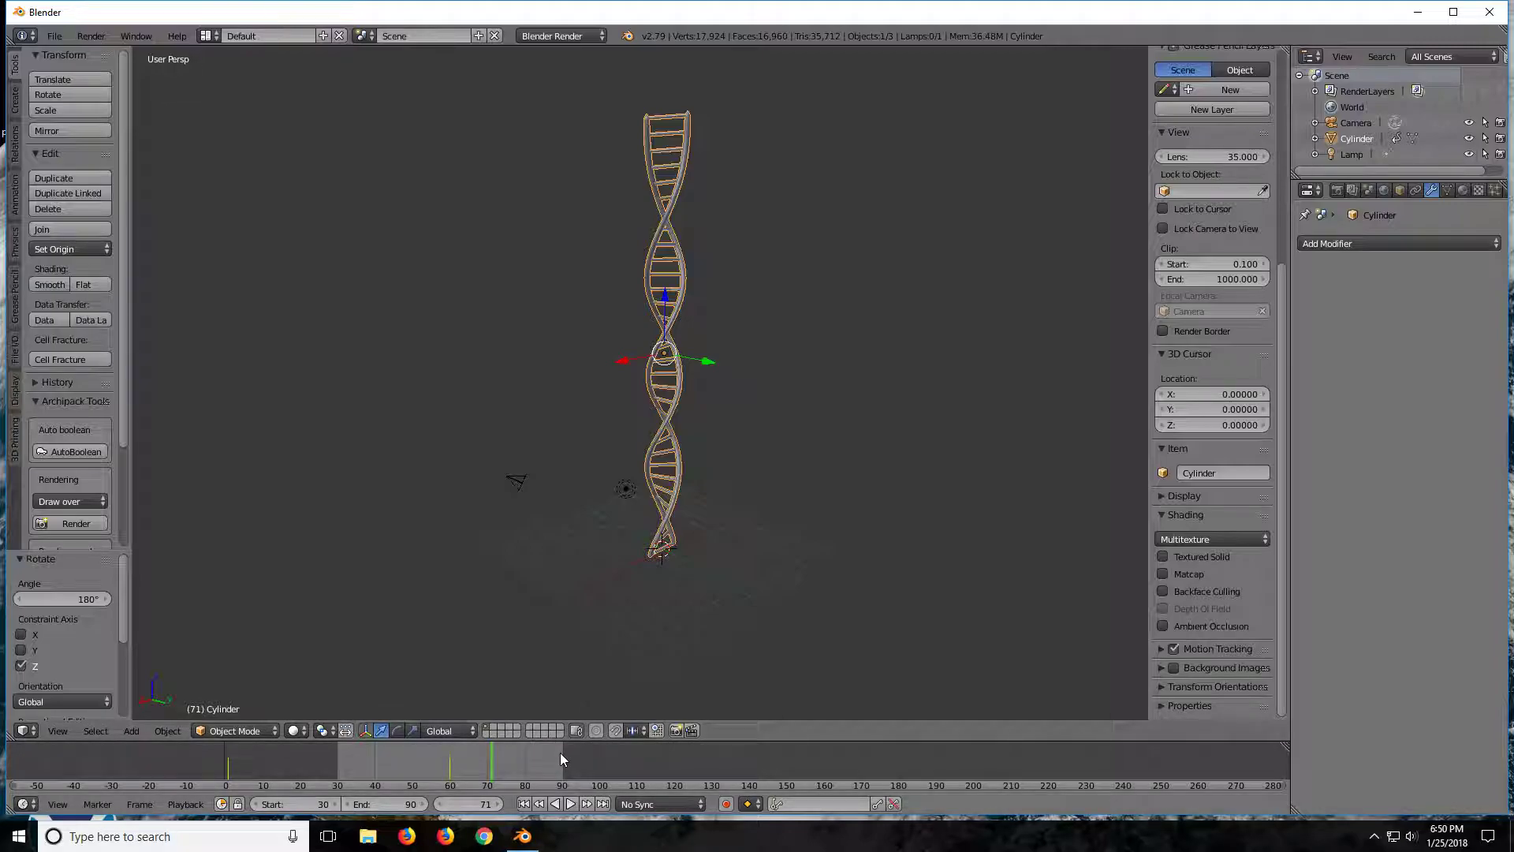
- Undo the range changes, then keyframe a further 180° Z rotation at frame 120
{"action": "key", "text": "ctrl+z"}
{"action": "key", "text": "ctrl+z"}
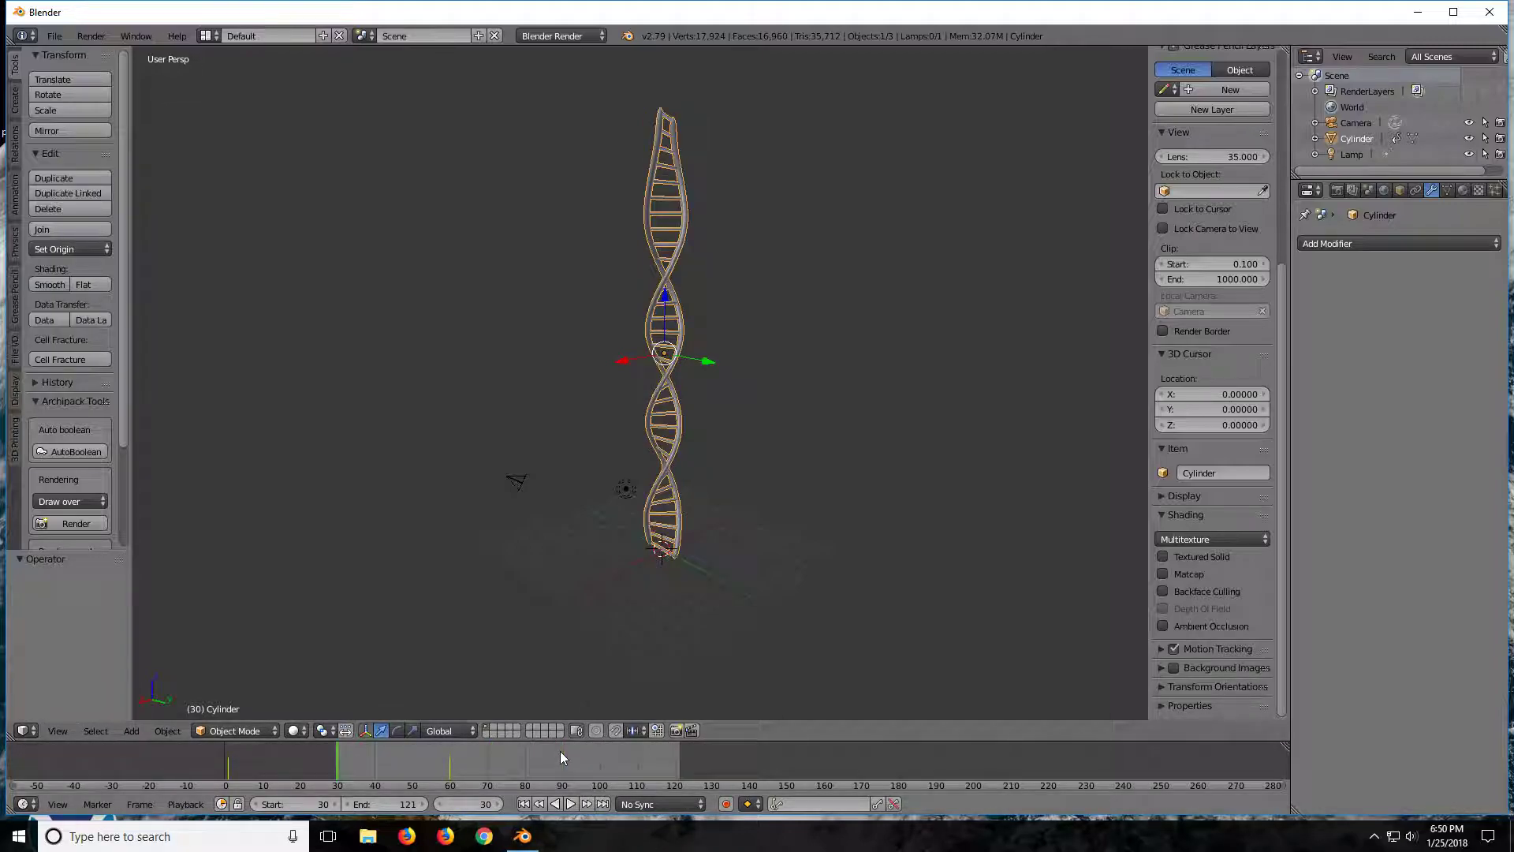
{"action": "key", "text": "ctrl+z"}
{"action": "key", "text": "ctrl+z"}
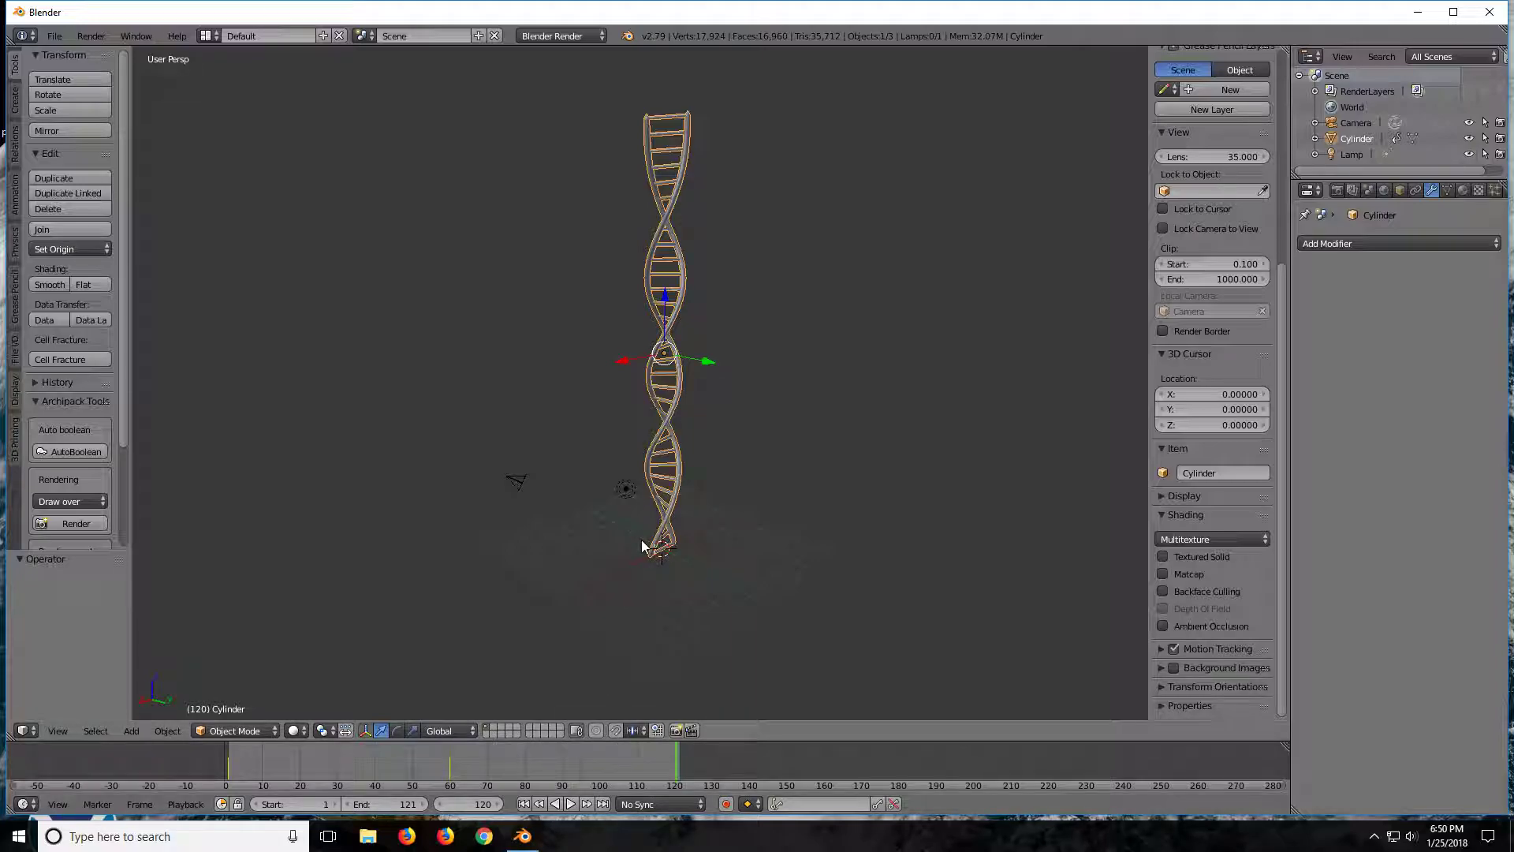
{"action": "key", "text": "ctrl+z"}
{"action": "key", "text": "ctrl+z"}
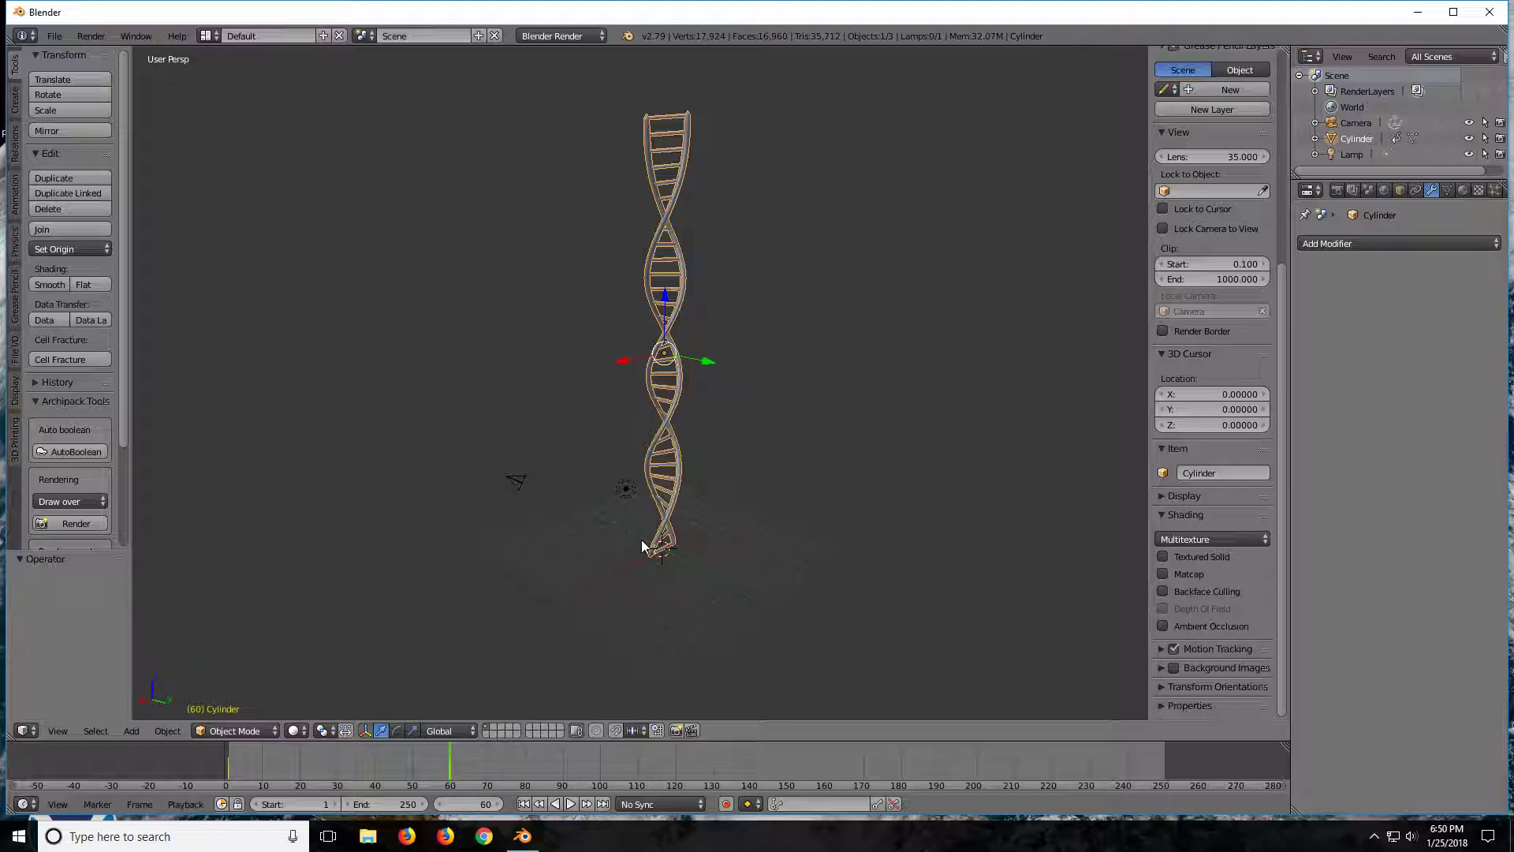
{"action": "key", "text": "ctrl+shift+z"}
{"action": "key", "text": "r"}
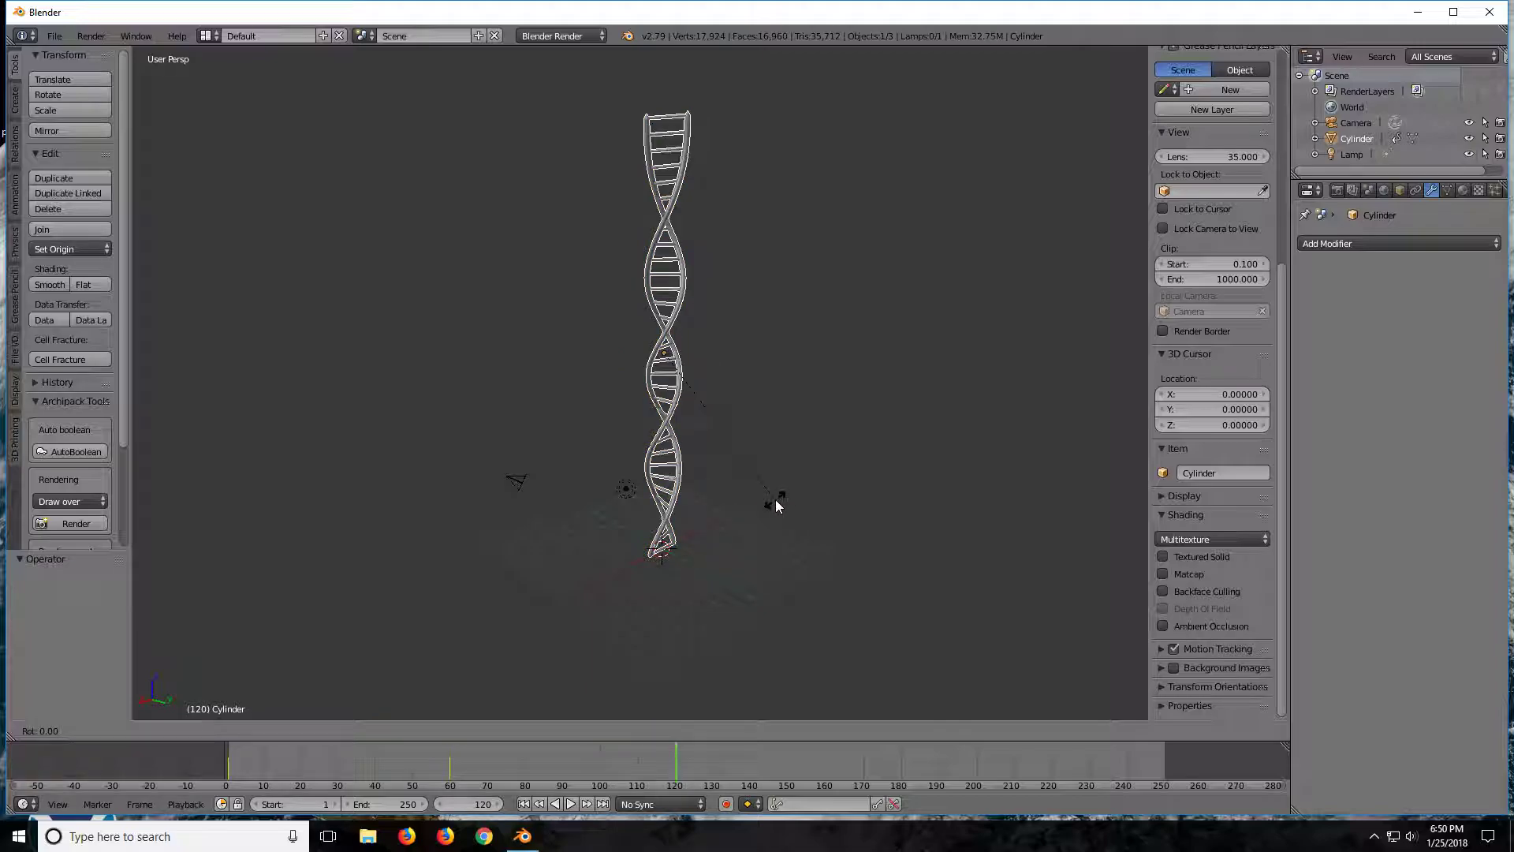
{"action": "type", "text": "z"}
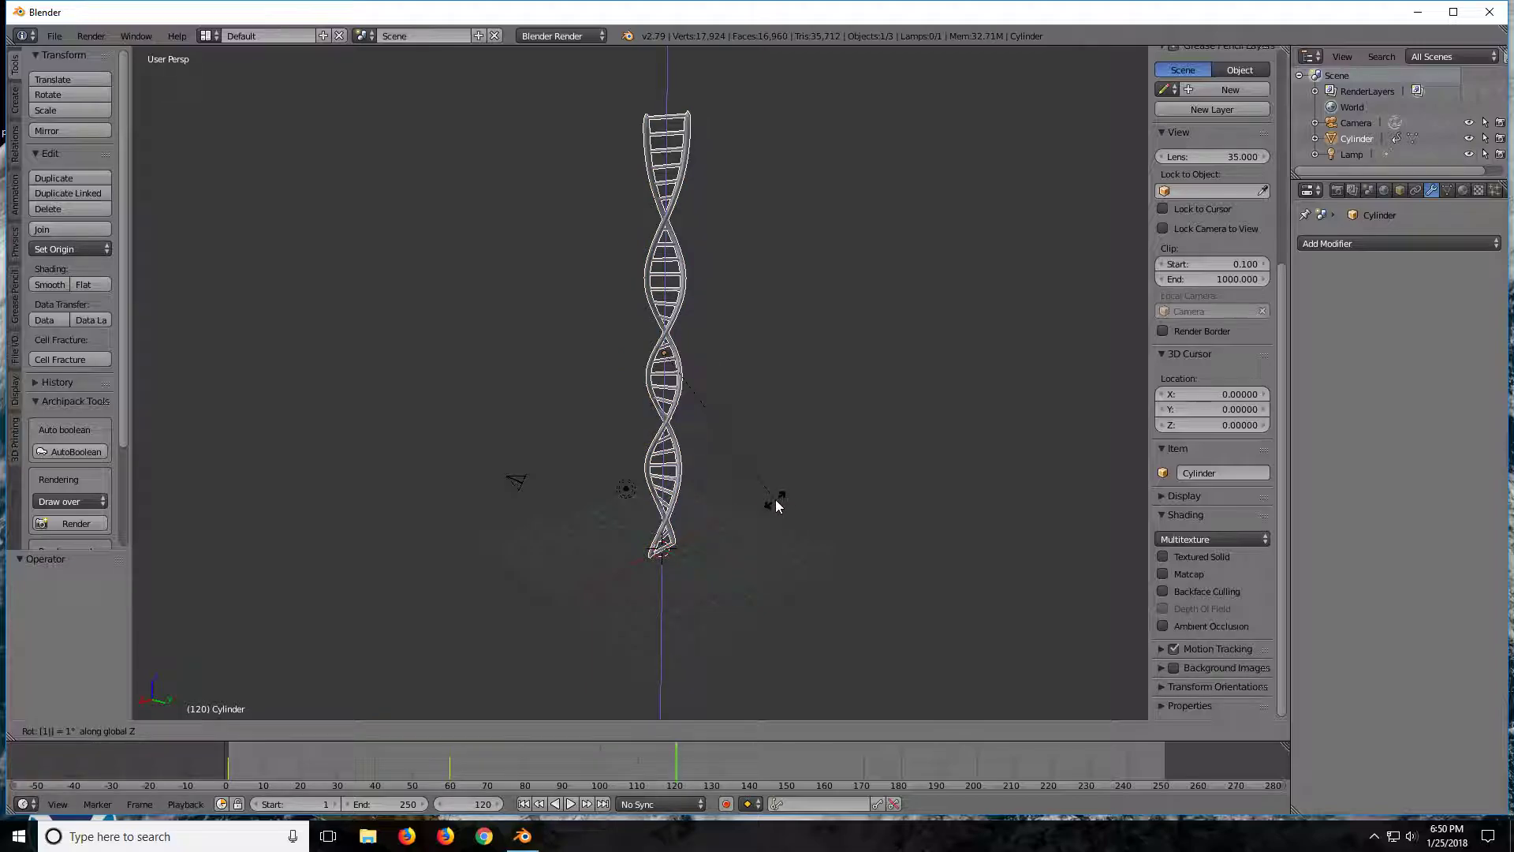
{"action": "type", "text": "180"}
{"action": "key", "text": "Return"}
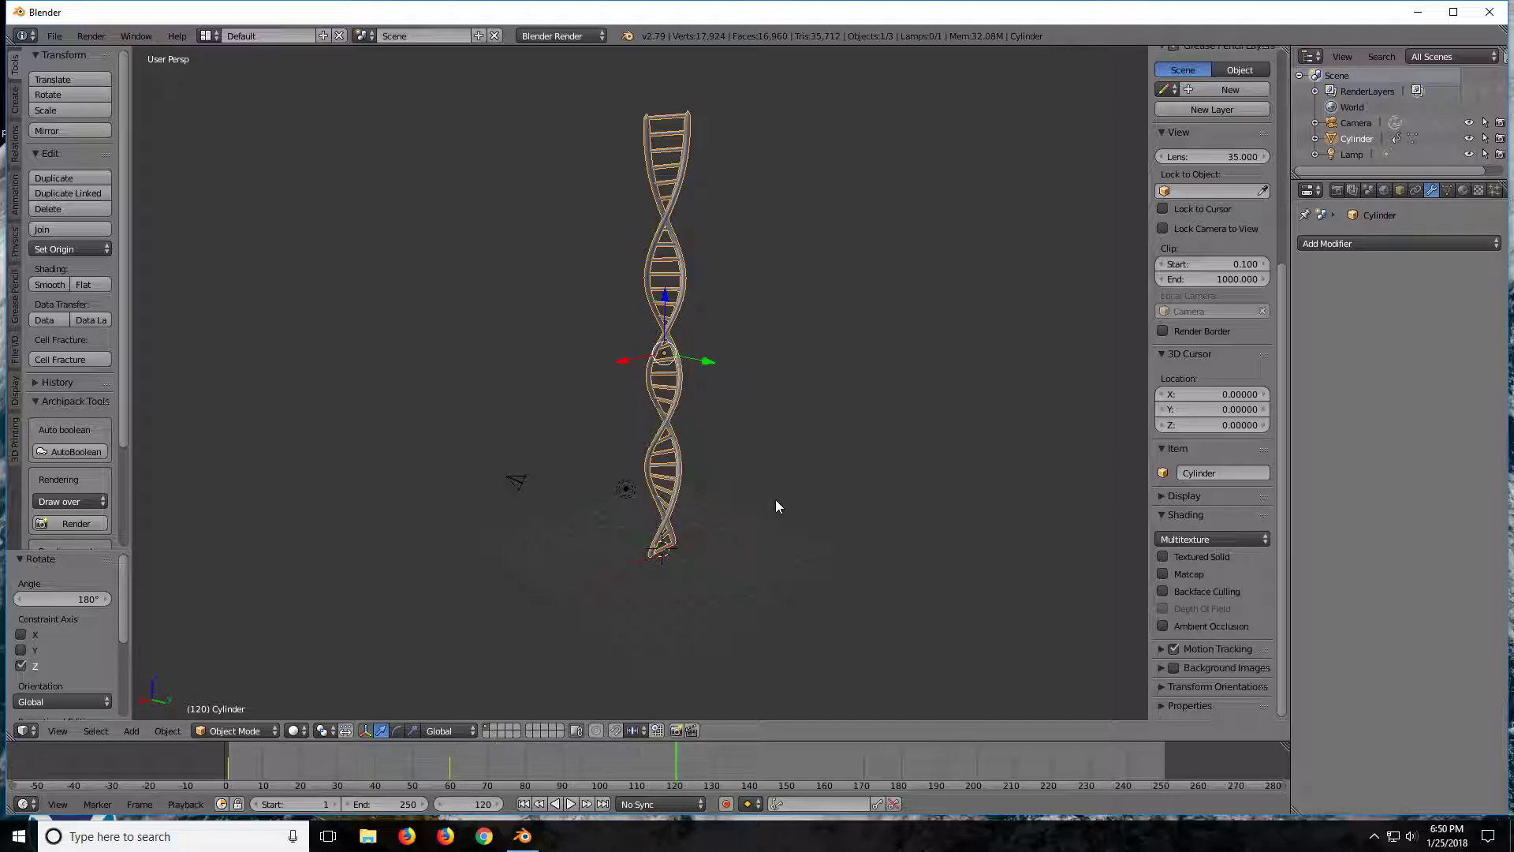
{"action": "key", "text": "i"}
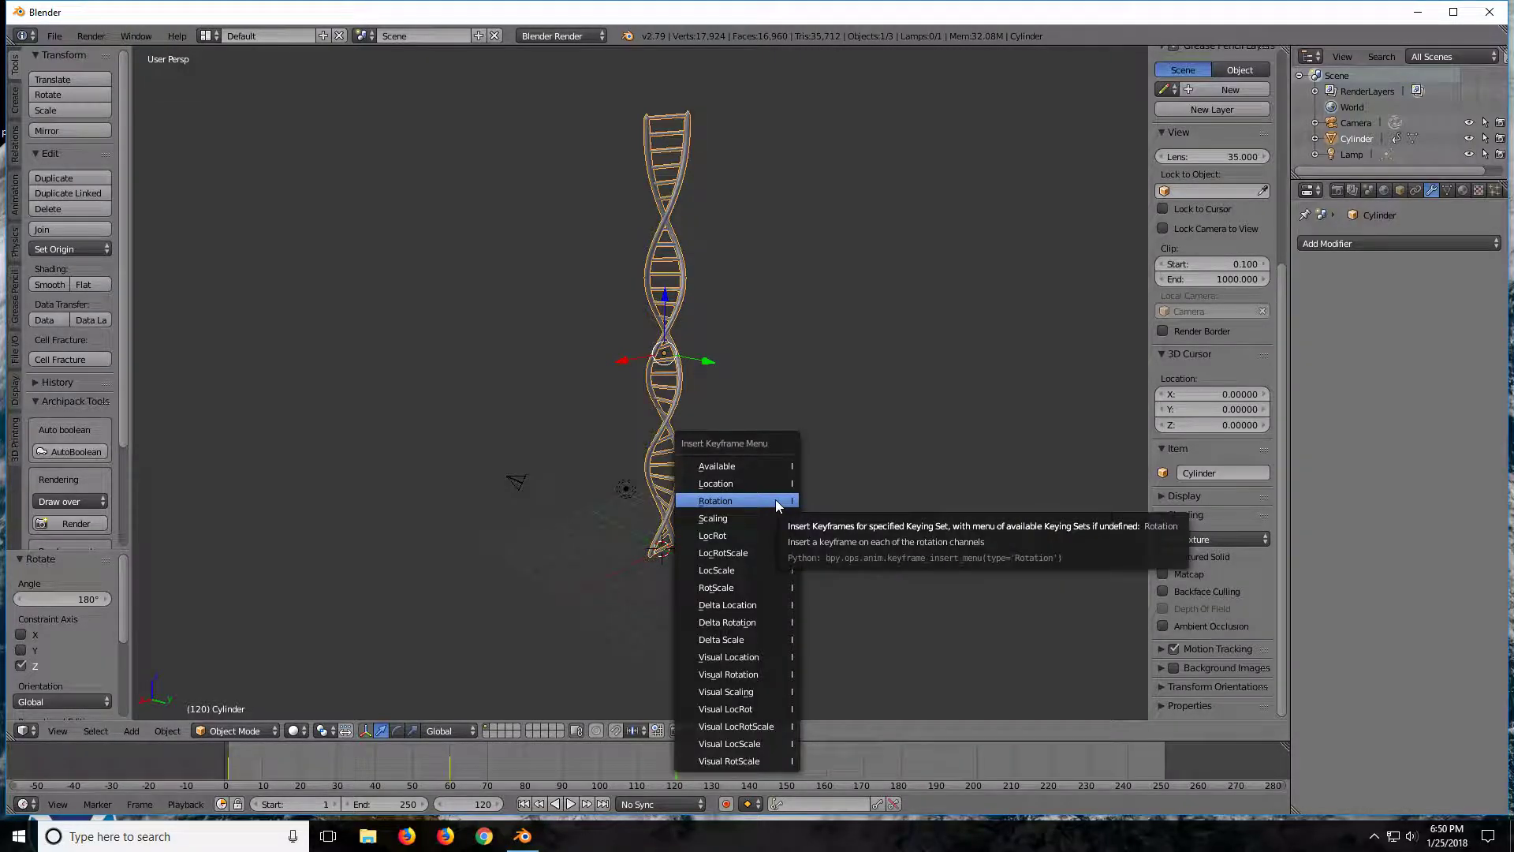
{"action": "left_click", "coordinate": [775, 499]}
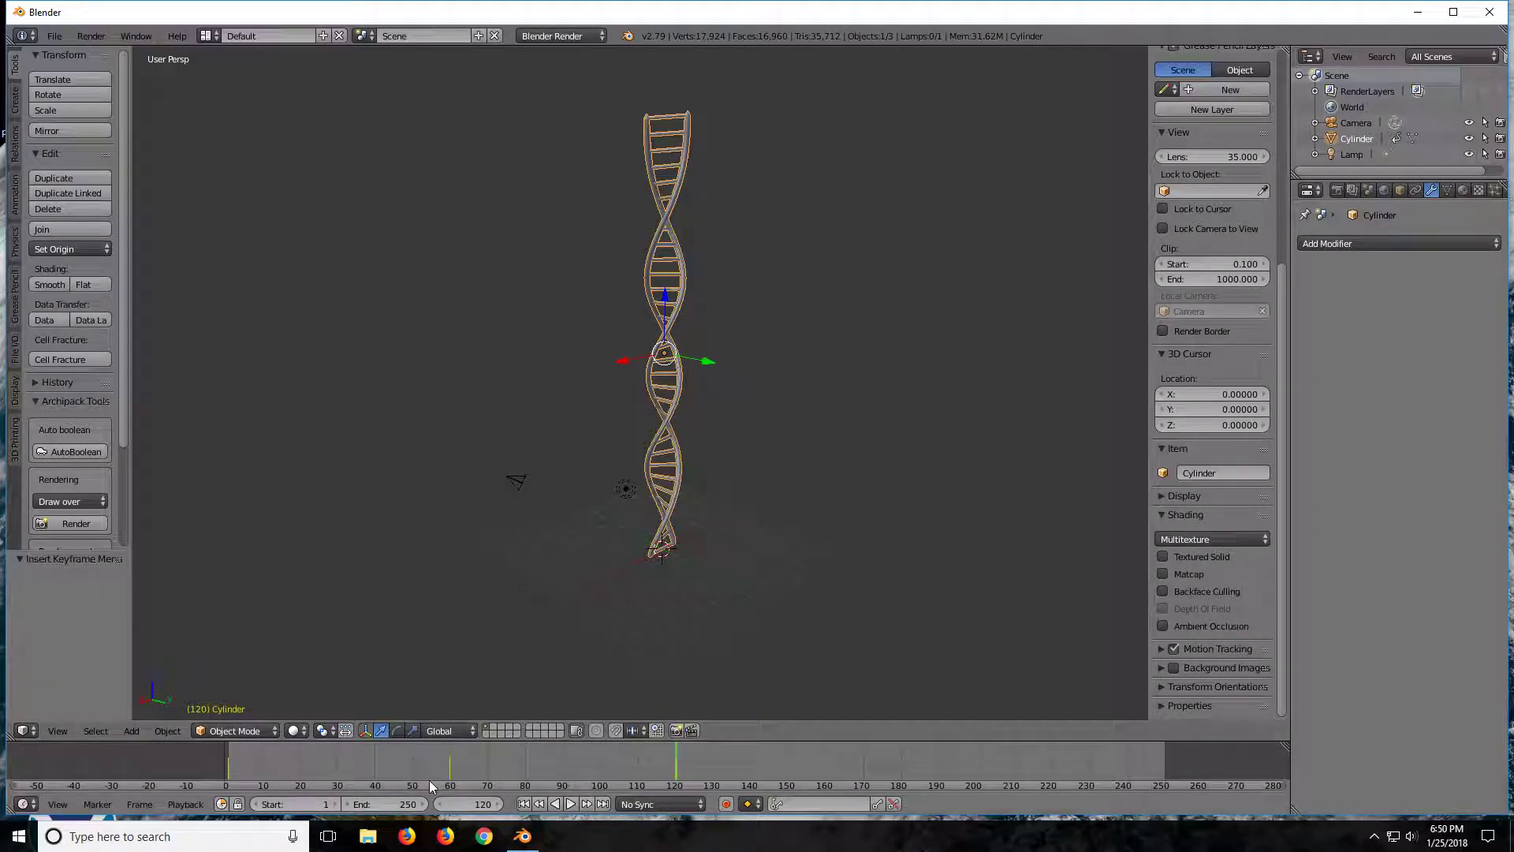
- Set the playback range to start frame 30 and end frame 90
{"action": "left_click", "coordinate": [307, 804]}
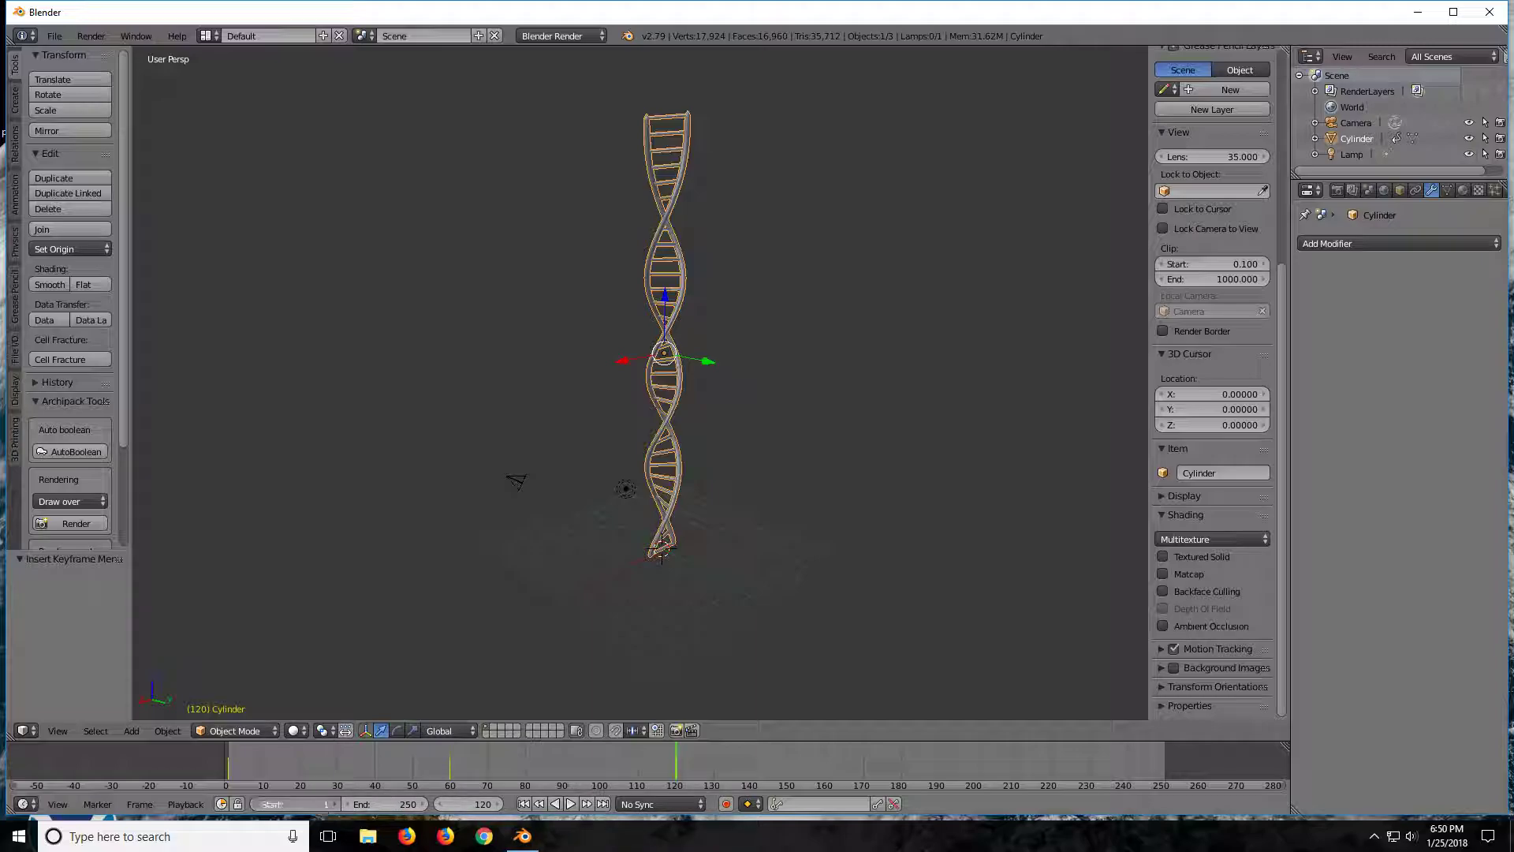
{"action": "type", "text": "30"}
{"action": "key", "text": "Return"}
{"action": "left_click", "coordinate": [387, 805]}
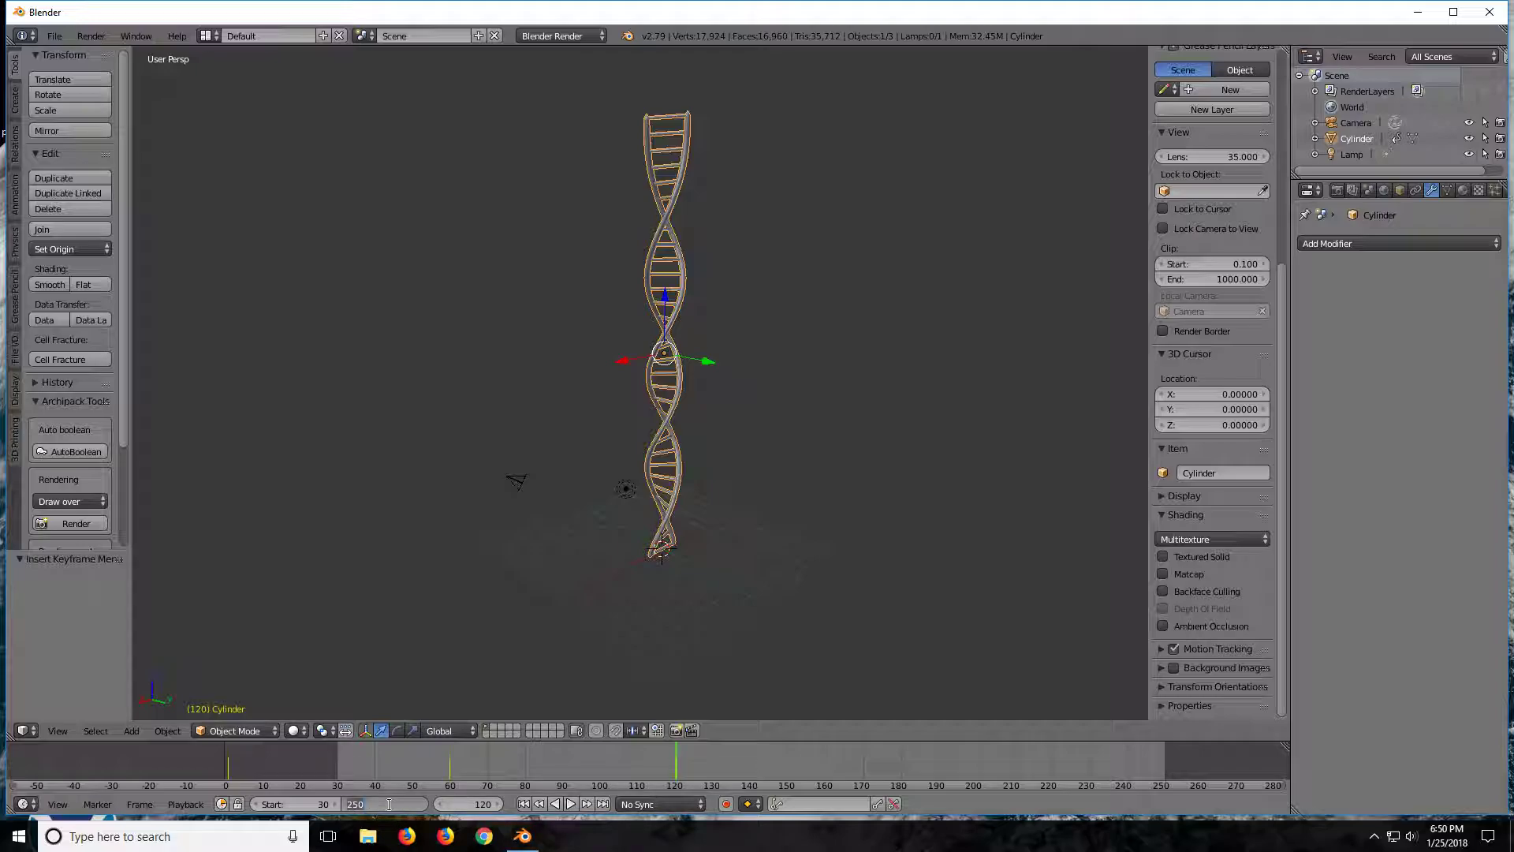
{"action": "type", "text": "90"}
{"action": "key", "text": "Return"}
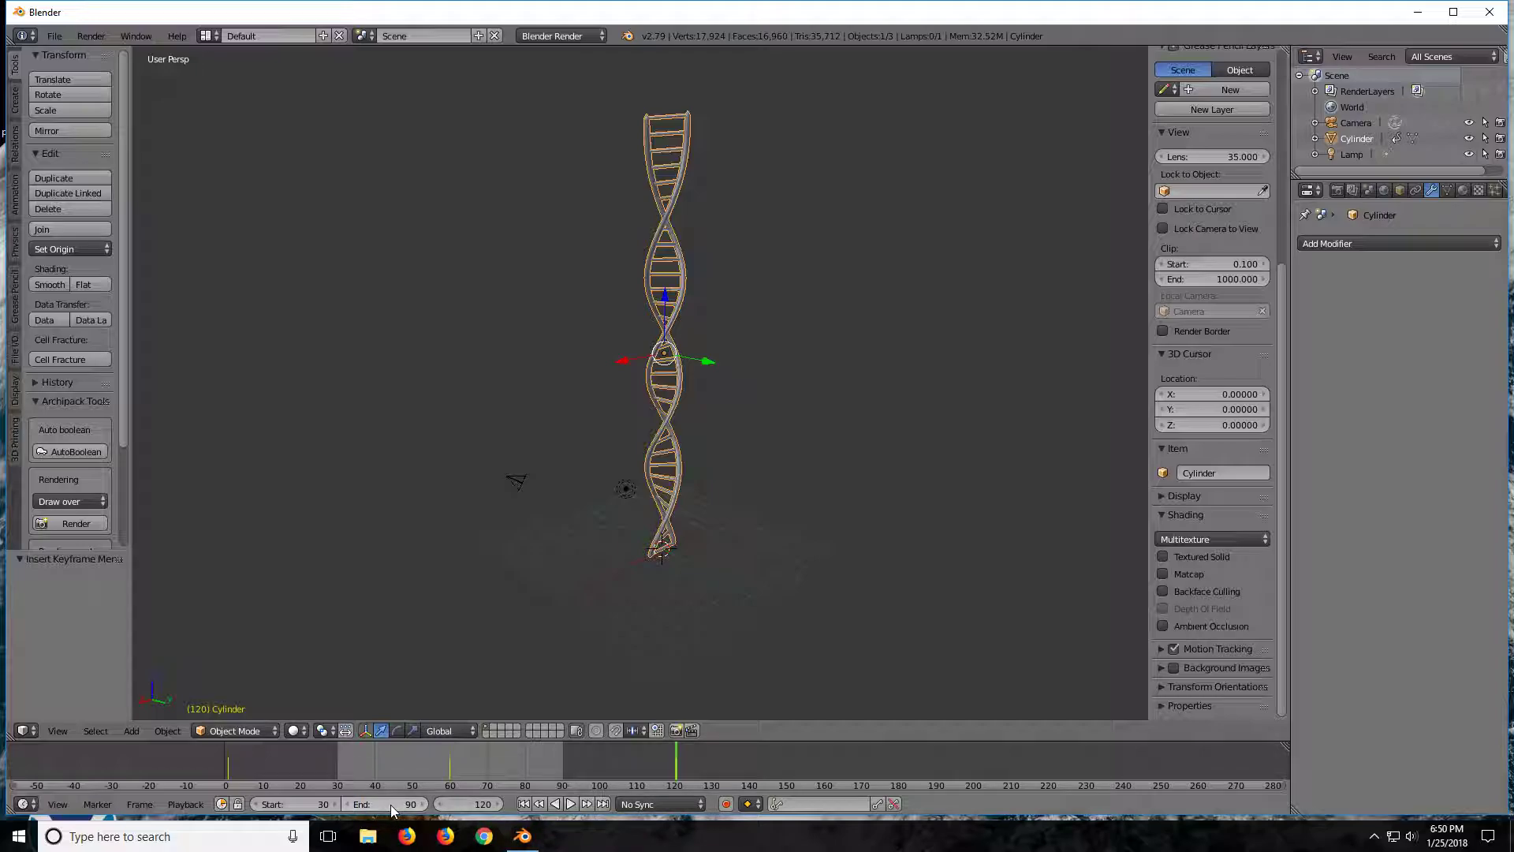
- Play the animation and raise the start frame to 44, keeping end at 90
{"action": "left_click", "coordinate": [567, 802]}
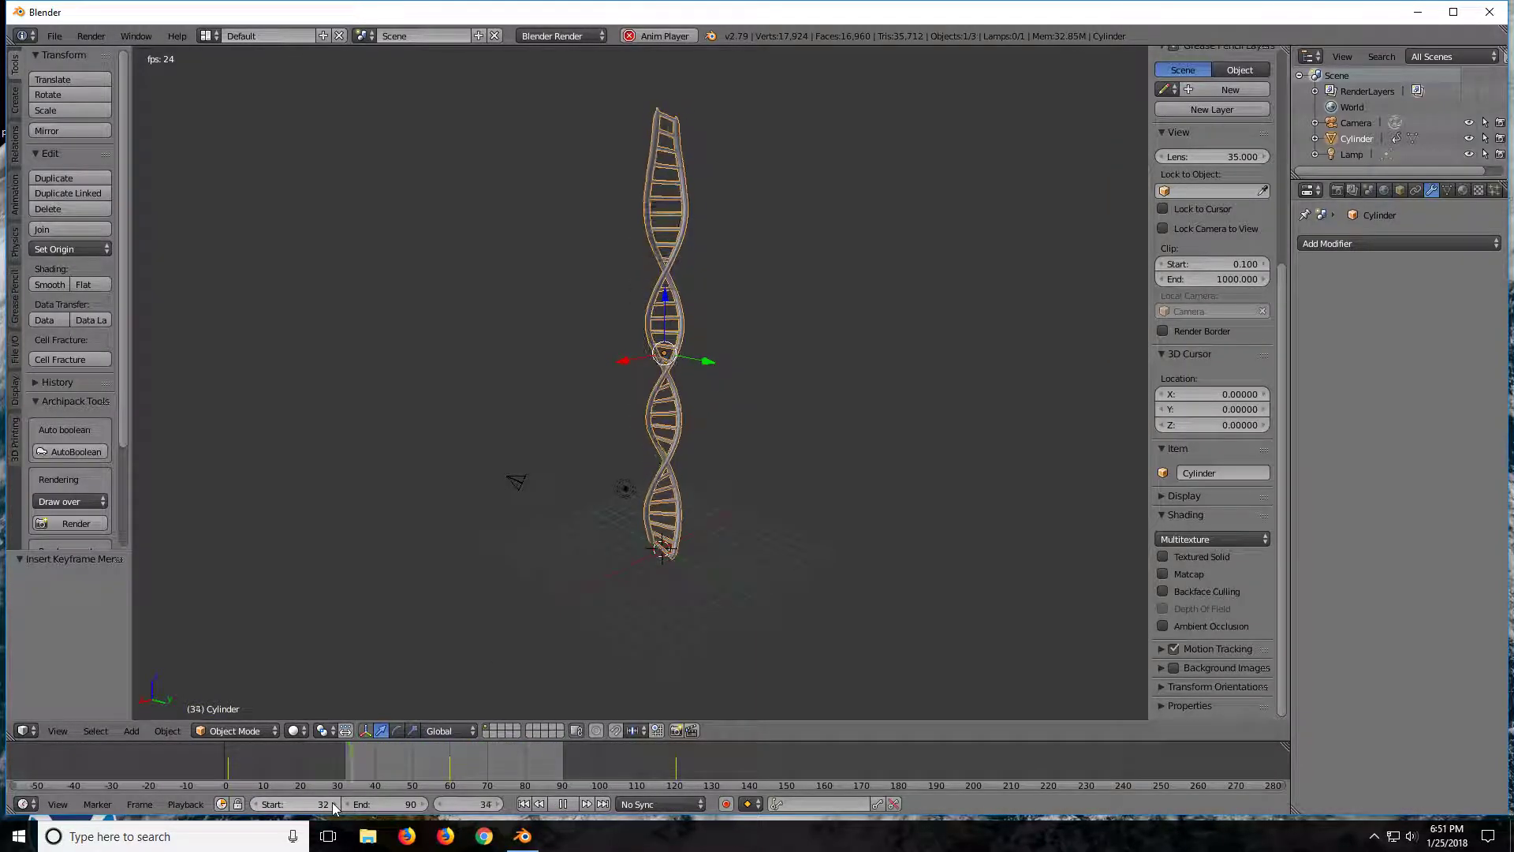
{"action": "left_click", "coordinate": [333, 802]}
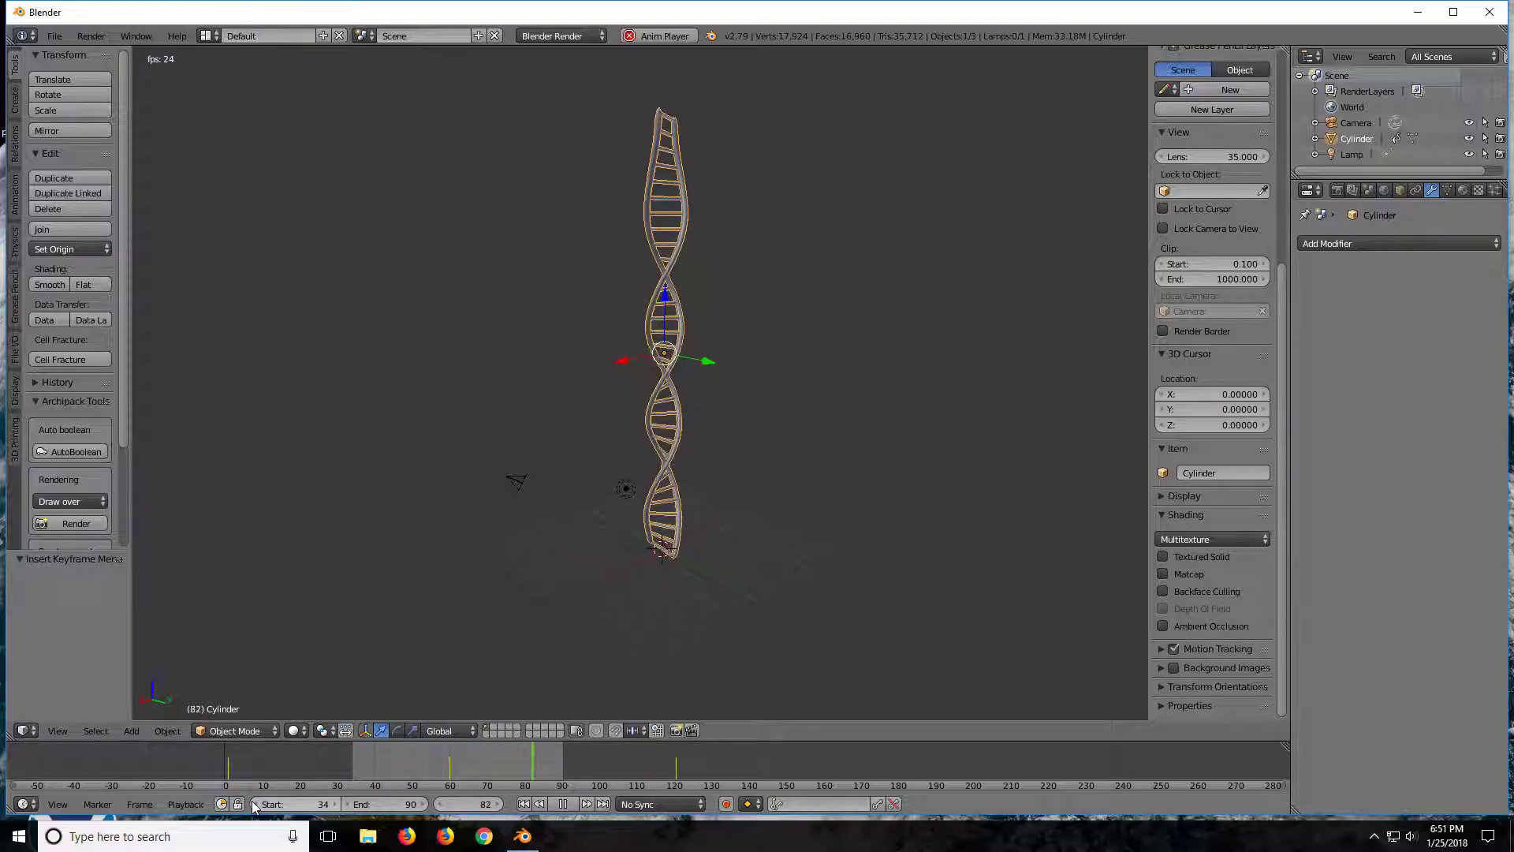
{"action": "left_click_drag", "start_coordinate": [252, 801], "coordinate": [228, 801]}
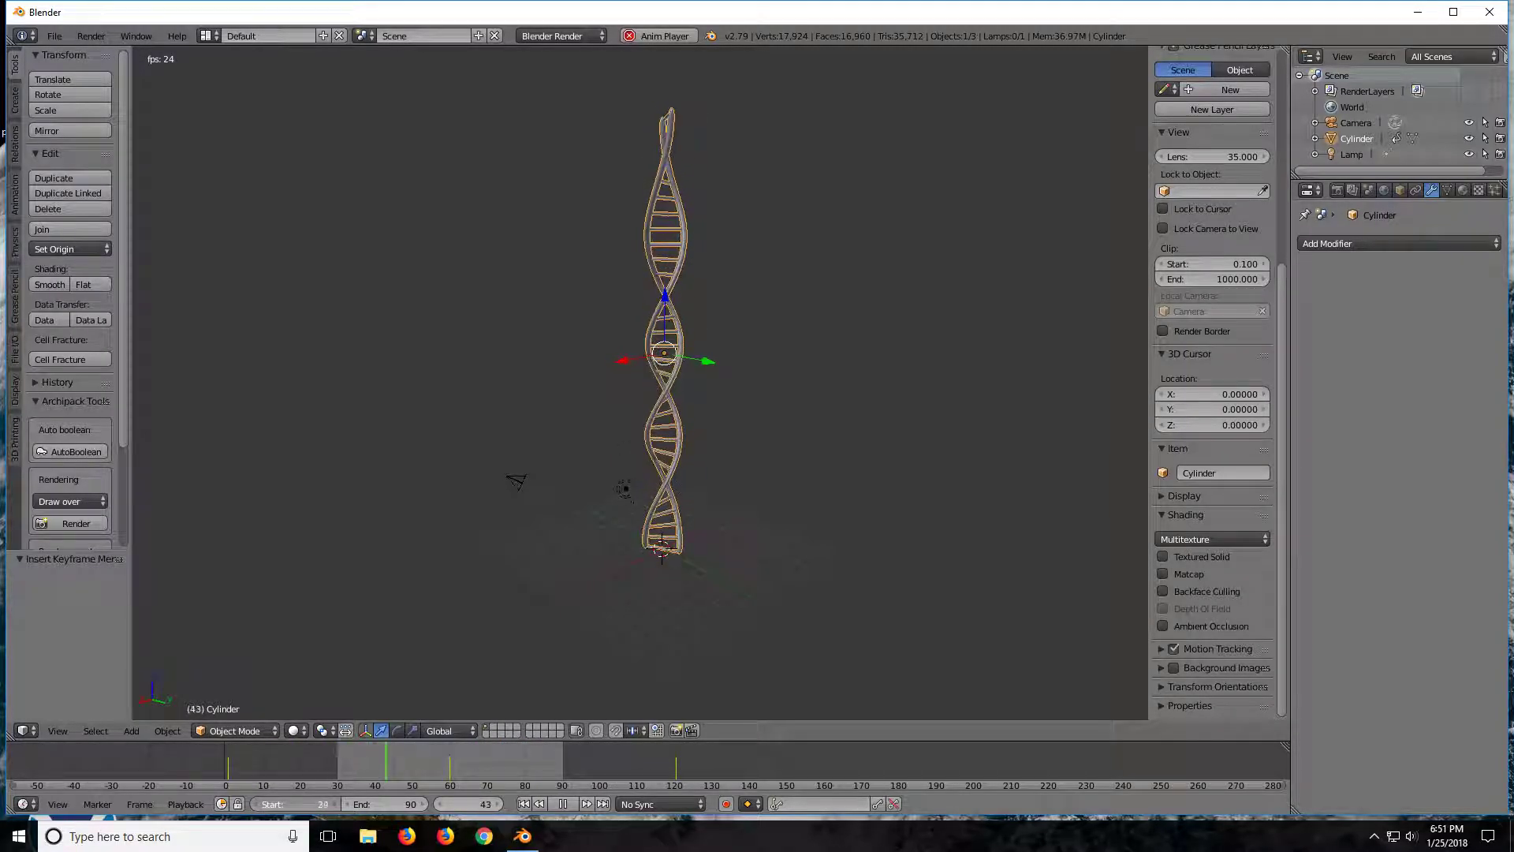
{"action": "left_click", "coordinate": [335, 803]}
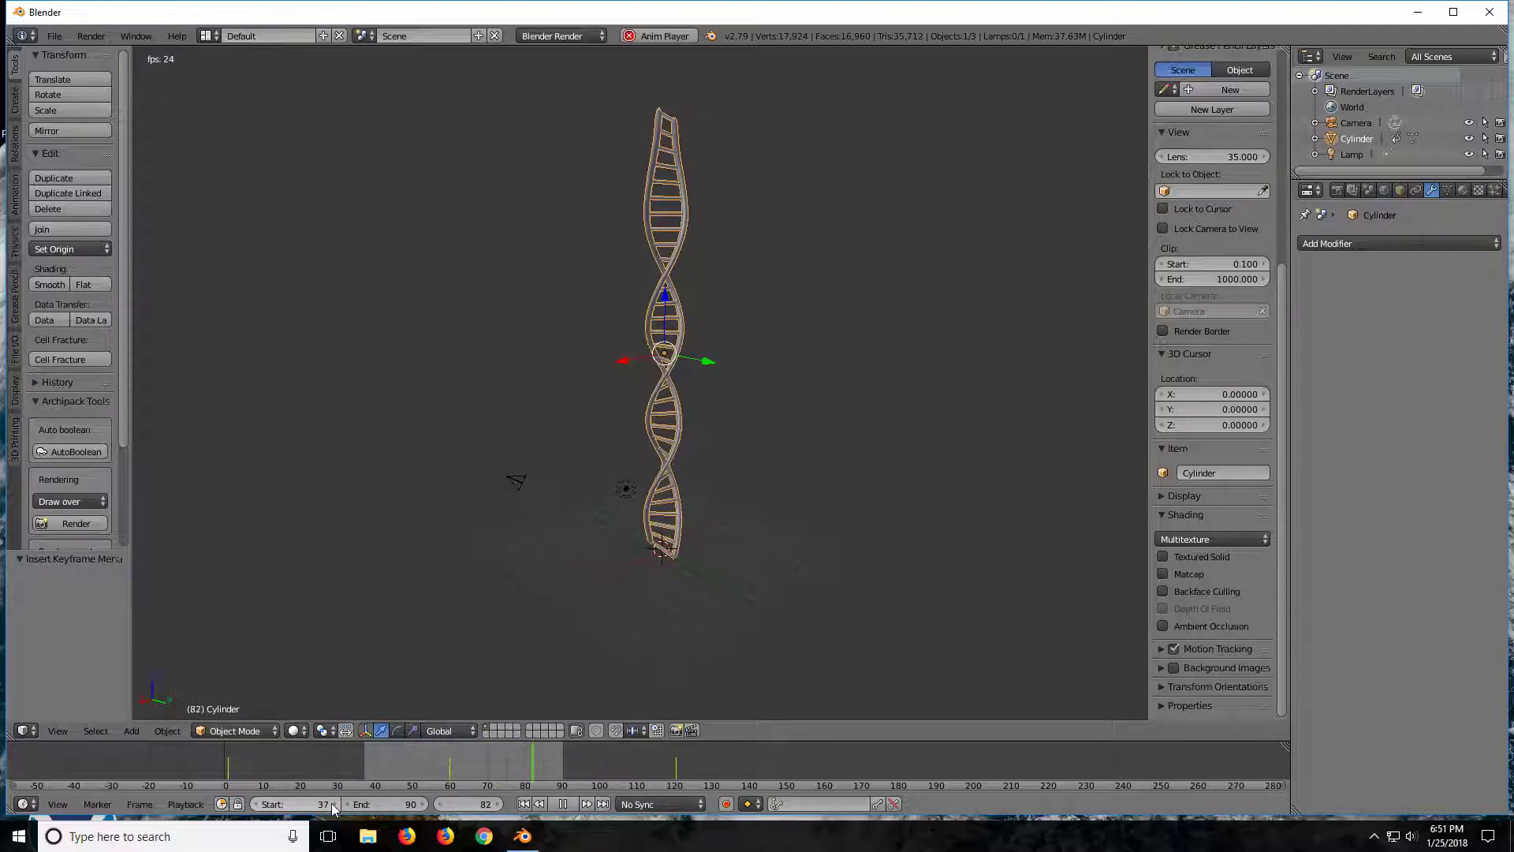
{"action": "left_click", "coordinate": [331, 803]}
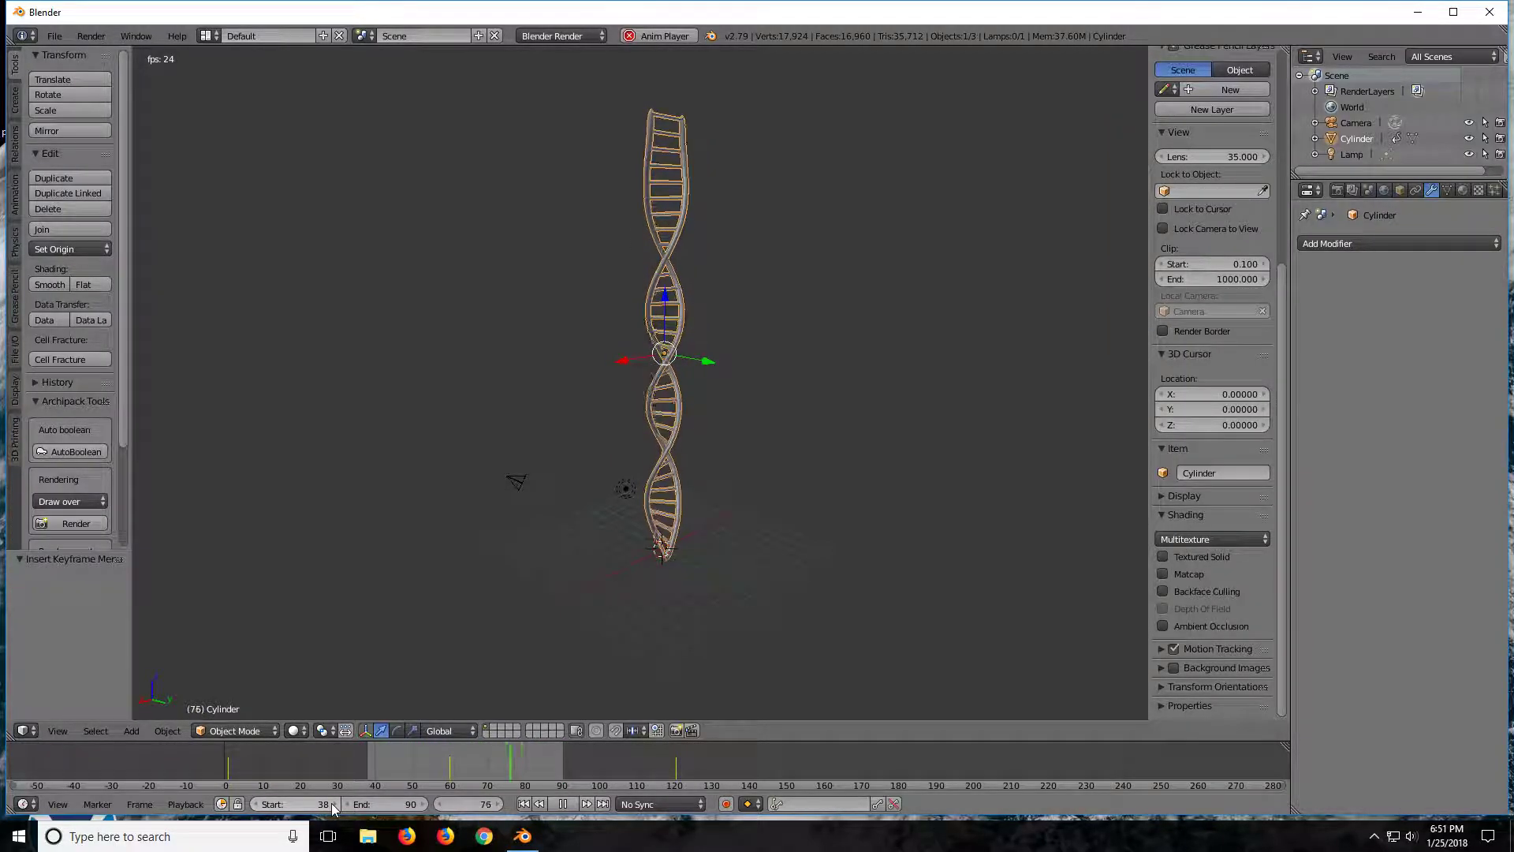
{"action": "left_click", "coordinate": [332, 803]}
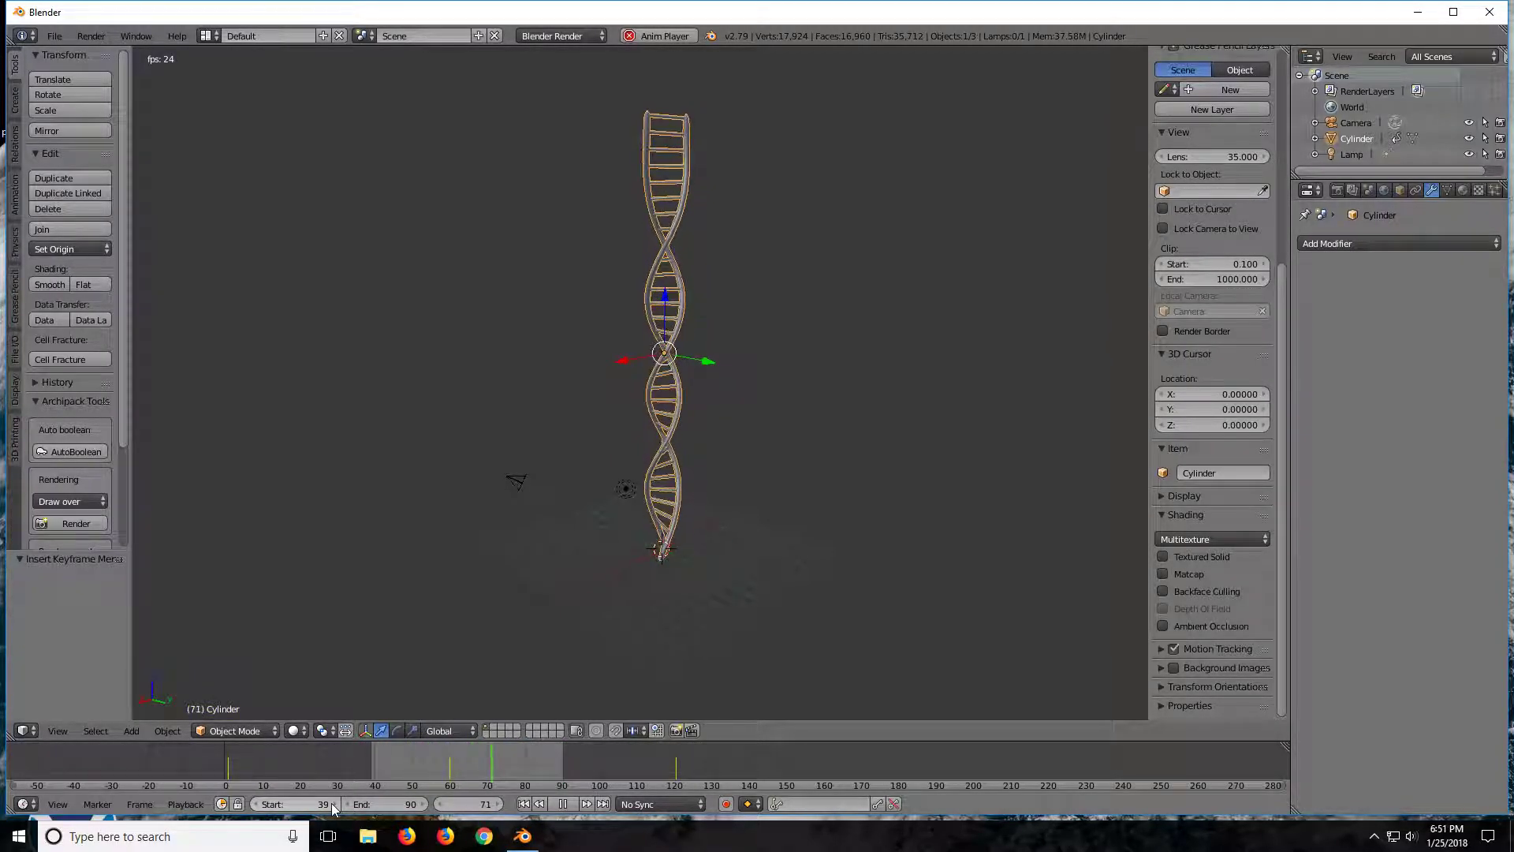
{"action": "left_click", "coordinate": [331, 803]}
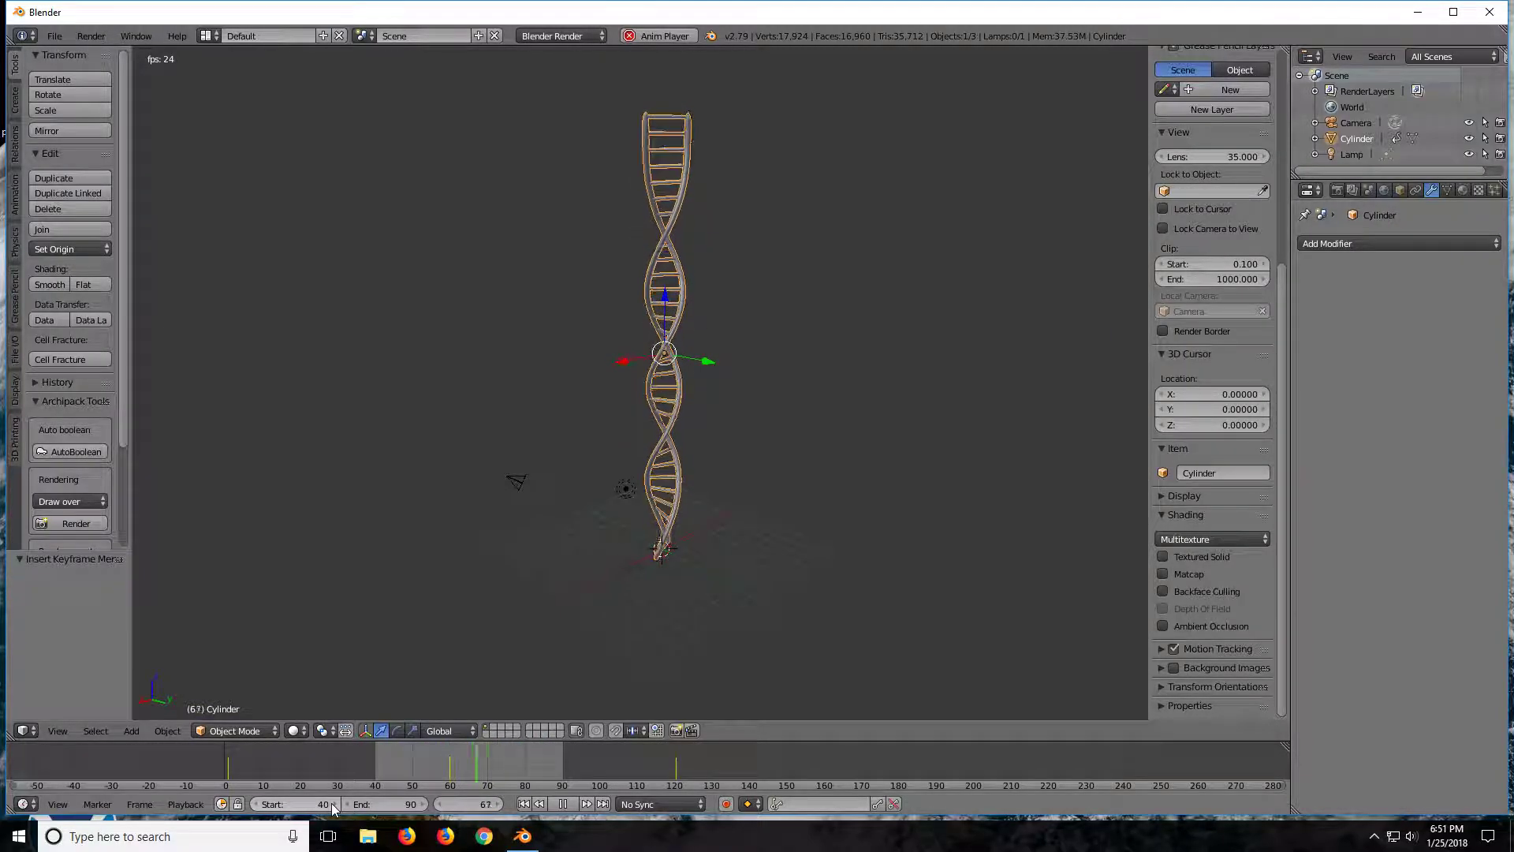
{"action": "left_click", "coordinate": [332, 803]}
{"action": "left_click", "coordinate": [331, 803]}
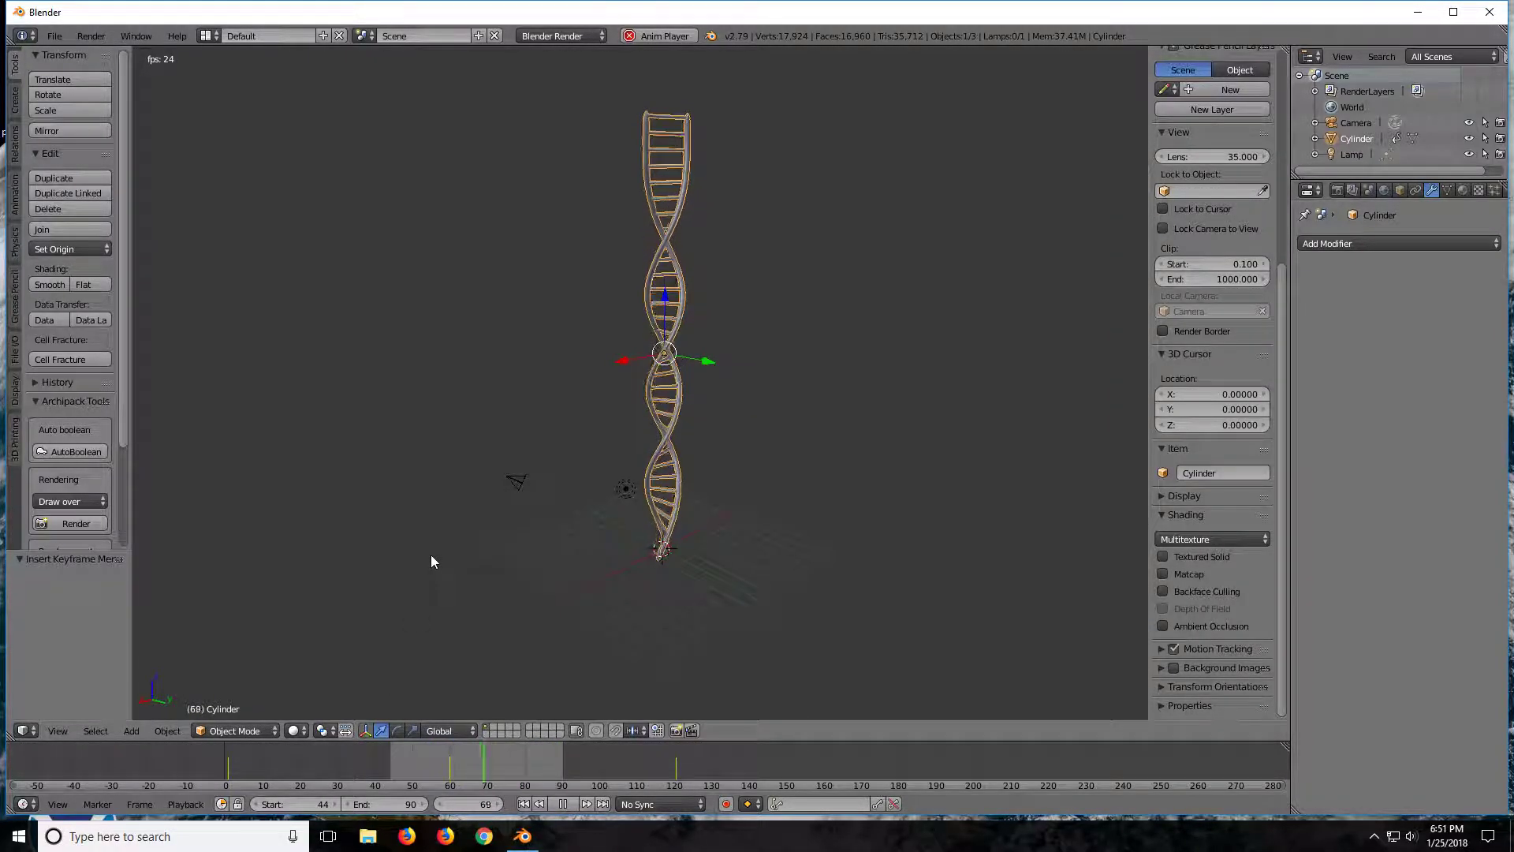
- Orbit and zoom to a close, upright side view of the spinning helix
{"action": "mouse_move", "coordinate": [443, 585]}
{"action": "middle_mouse_down"}
{"action": "mouse_move", "coordinate": [483, 557]}
{"action": "mouse_move", "coordinate": [824, 576]}
{"action": "mouse_move", "coordinate": [811, 629]}
{"action": "mouse_move", "coordinate": [794, 58]}
{"action": "mouse_move", "coordinate": [830, 79]}
{"action": "mouse_move", "coordinate": [707, 146]}
{"action": "middle_mouse_up"}
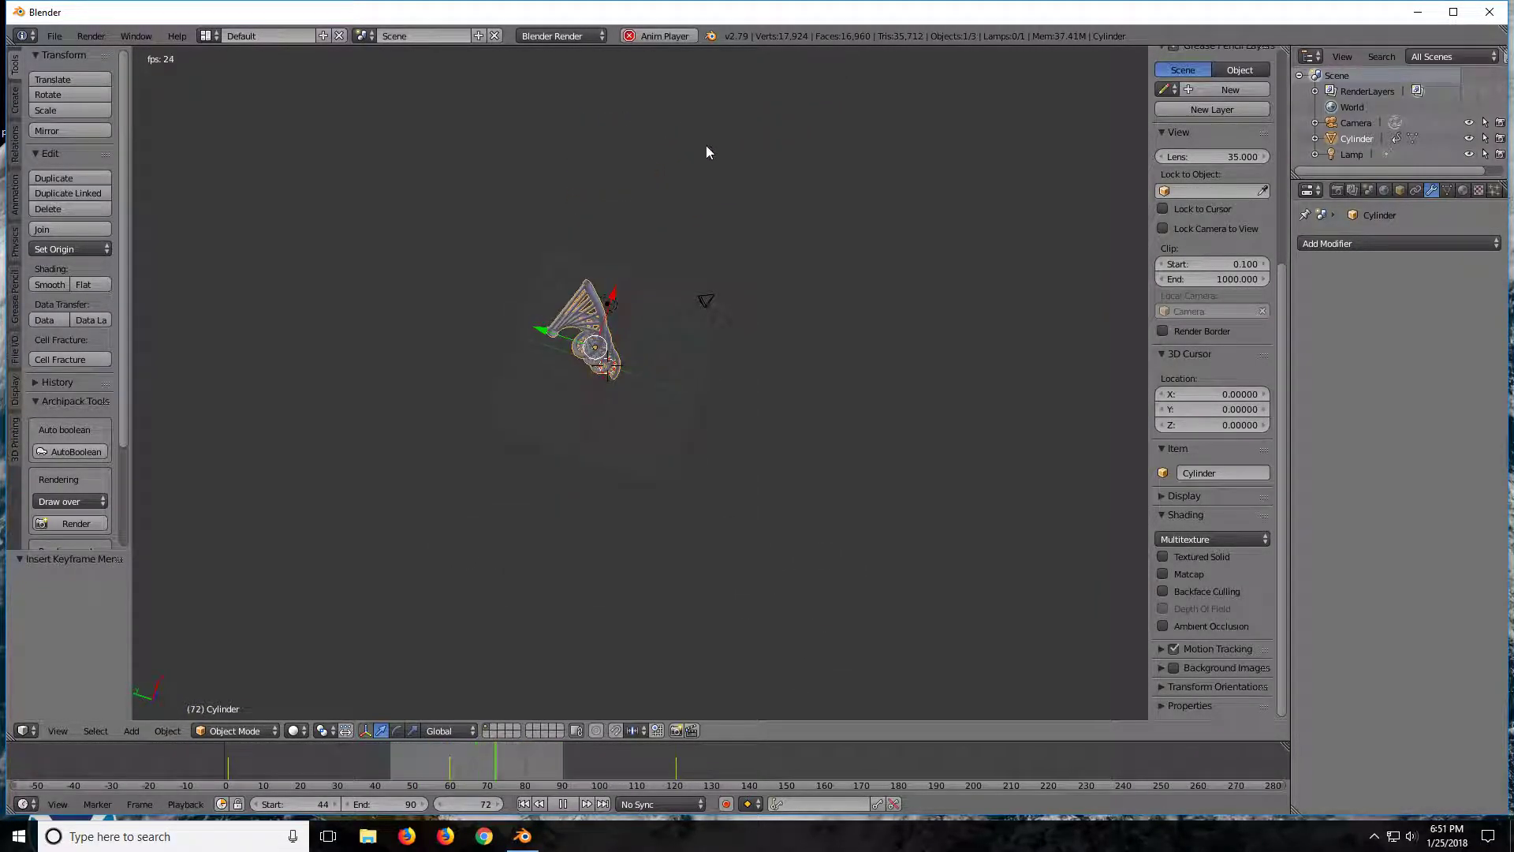
{"action": "scroll", "coordinate": [591, 301], "scroll_direction": "up", "scroll_amount": 3}
{"action": "scroll", "coordinate": [591, 298], "scroll_direction": "up", "scroll_amount": 2}
{"action": "scroll", "coordinate": [540, 287], "scroll_direction": "up", "scroll_amount": 2}
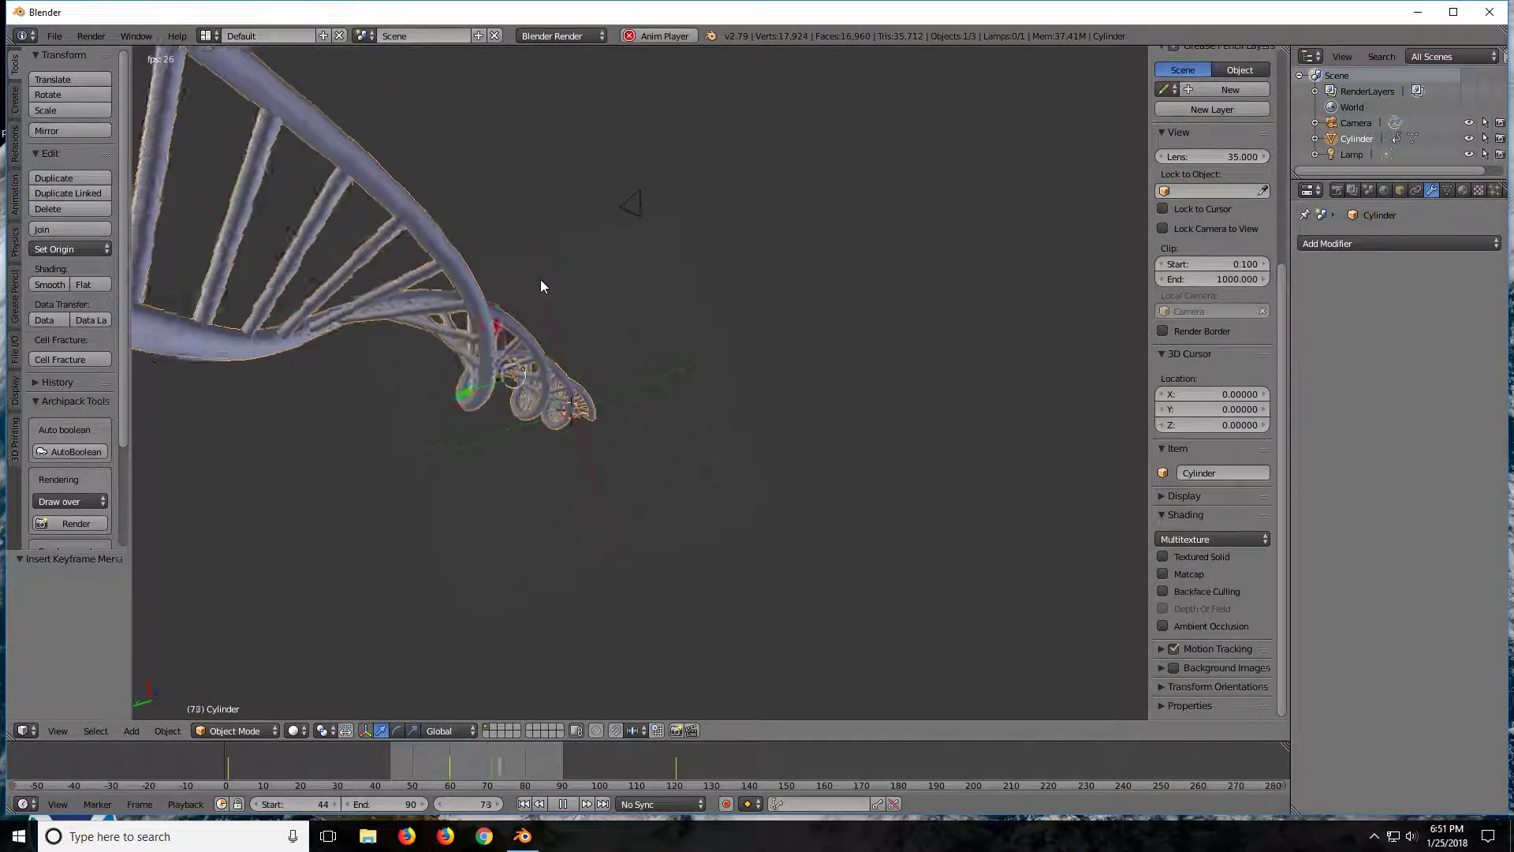
{"action": "scroll", "coordinate": [651, 276], "scroll_direction": "up", "scroll_amount": 2}
{"action": "scroll", "coordinate": [651, 276], "scroll_direction": "down", "scroll_amount": 2}
{"action": "scroll", "coordinate": [674, 268], "scroll_direction": "down", "scroll_amount": 3}
{"action": "scroll", "coordinate": [700, 252], "scroll_direction": "down", "scroll_amount": 2}
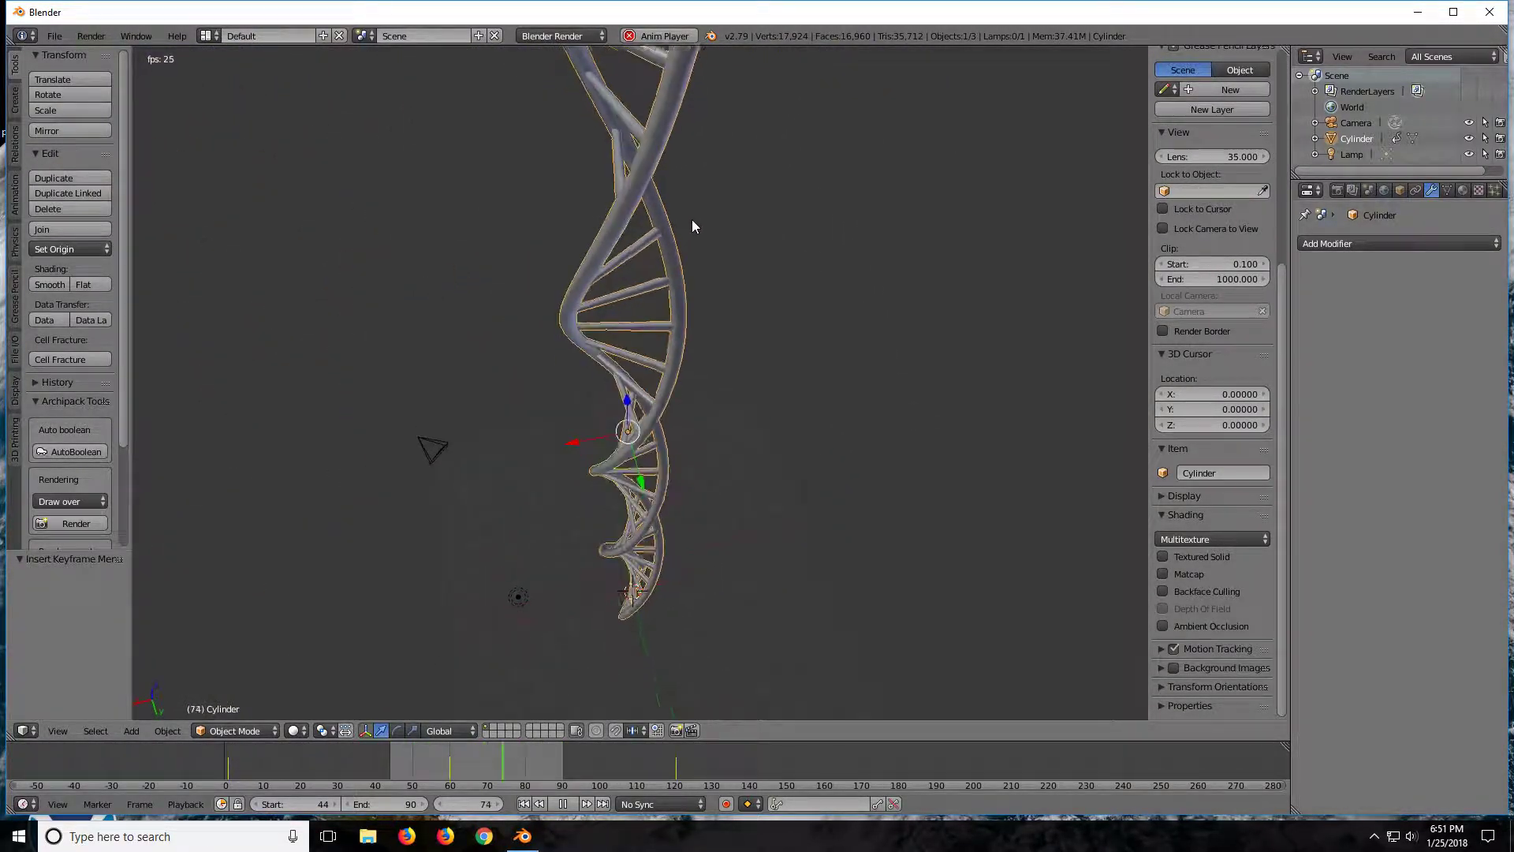
{"action": "scroll", "coordinate": [692, 219], "scroll_direction": "down", "scroll_amount": 1}
{"action": "middle_click_drag", "start_coordinate": [686, 206], "coordinate": [670, 116]}
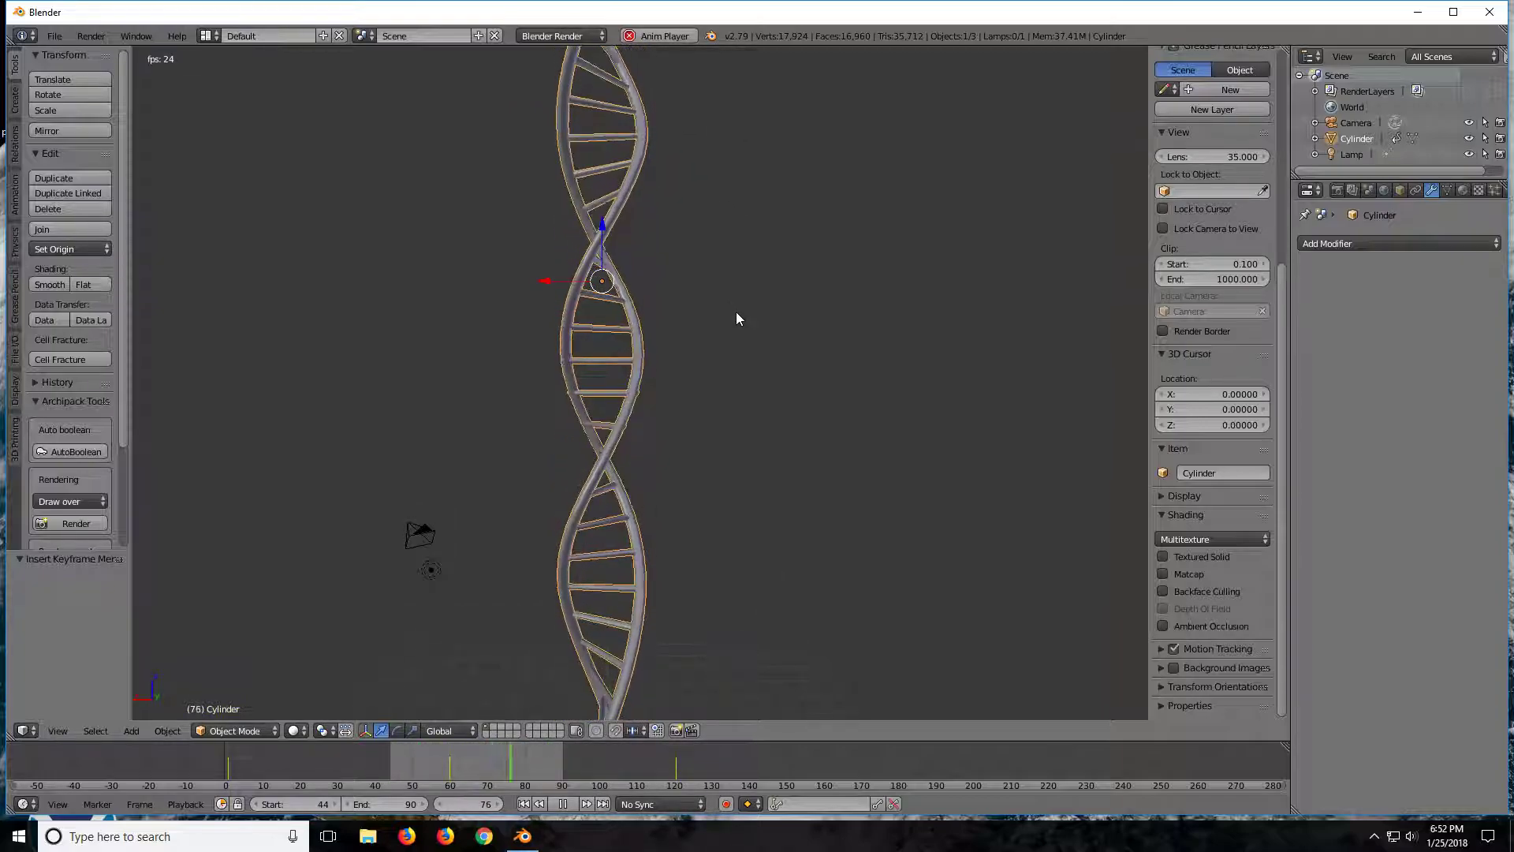
{"action": "mouse_move", "coordinate": [739, 384]}
{"action": "middle_mouse_down"}
{"action": "mouse_move", "coordinate": [791, 371]}
{"action": "mouse_move", "coordinate": [967, 377]}
{"action": "mouse_move", "coordinate": [940, 399]}
{"action": "mouse_move", "coordinate": [906, 313]}
{"action": "mouse_move", "coordinate": [888, 366]}
{"action": "middle_mouse_up"}
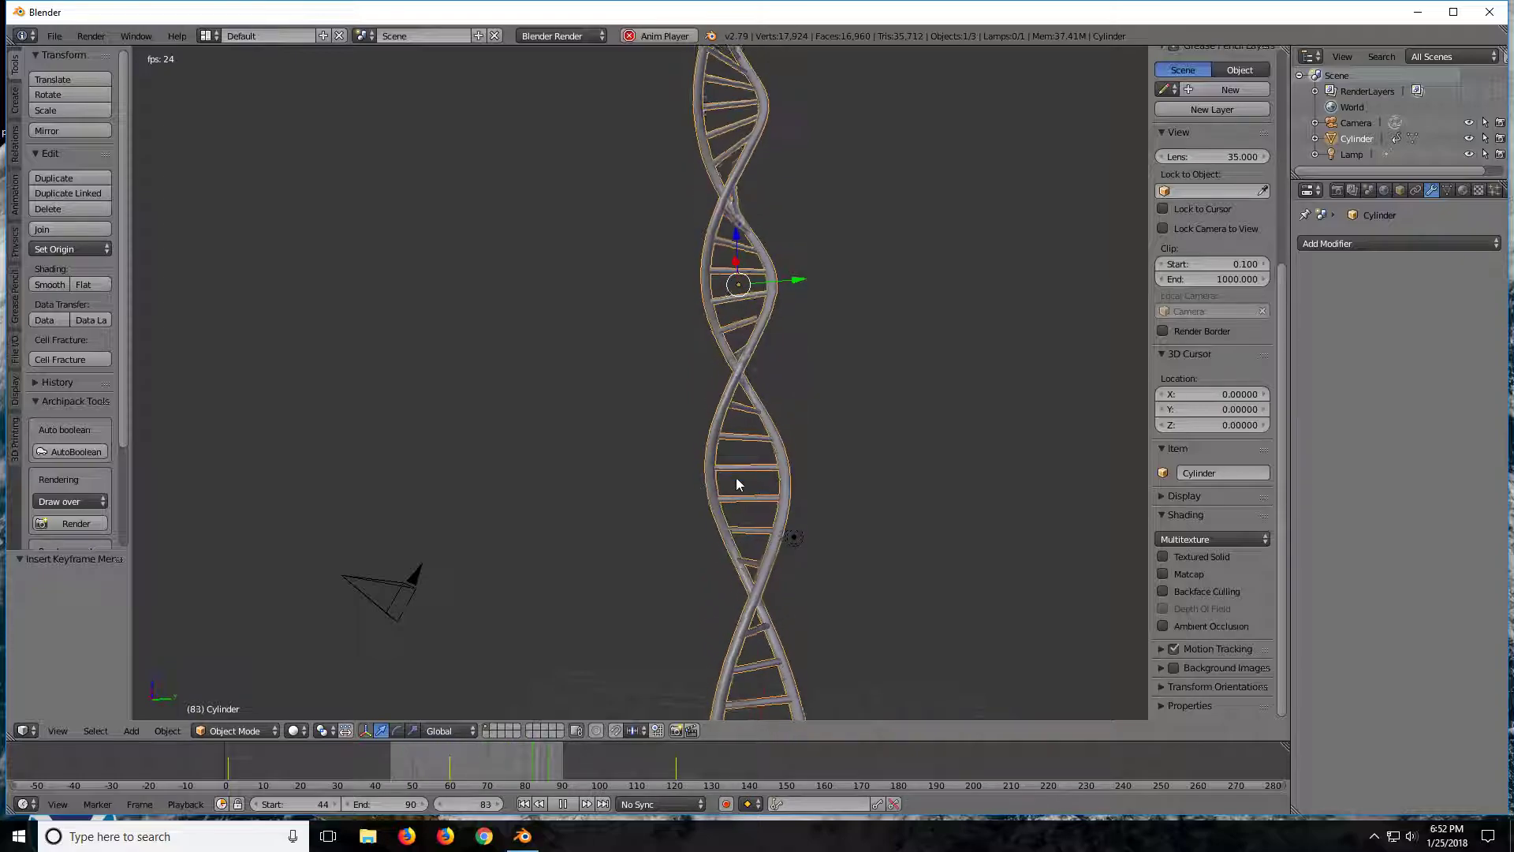
- Give the helix a new material with bright green diffuse colour and Emit 2.00
{"action": "left_click", "coordinate": [1462, 190]}
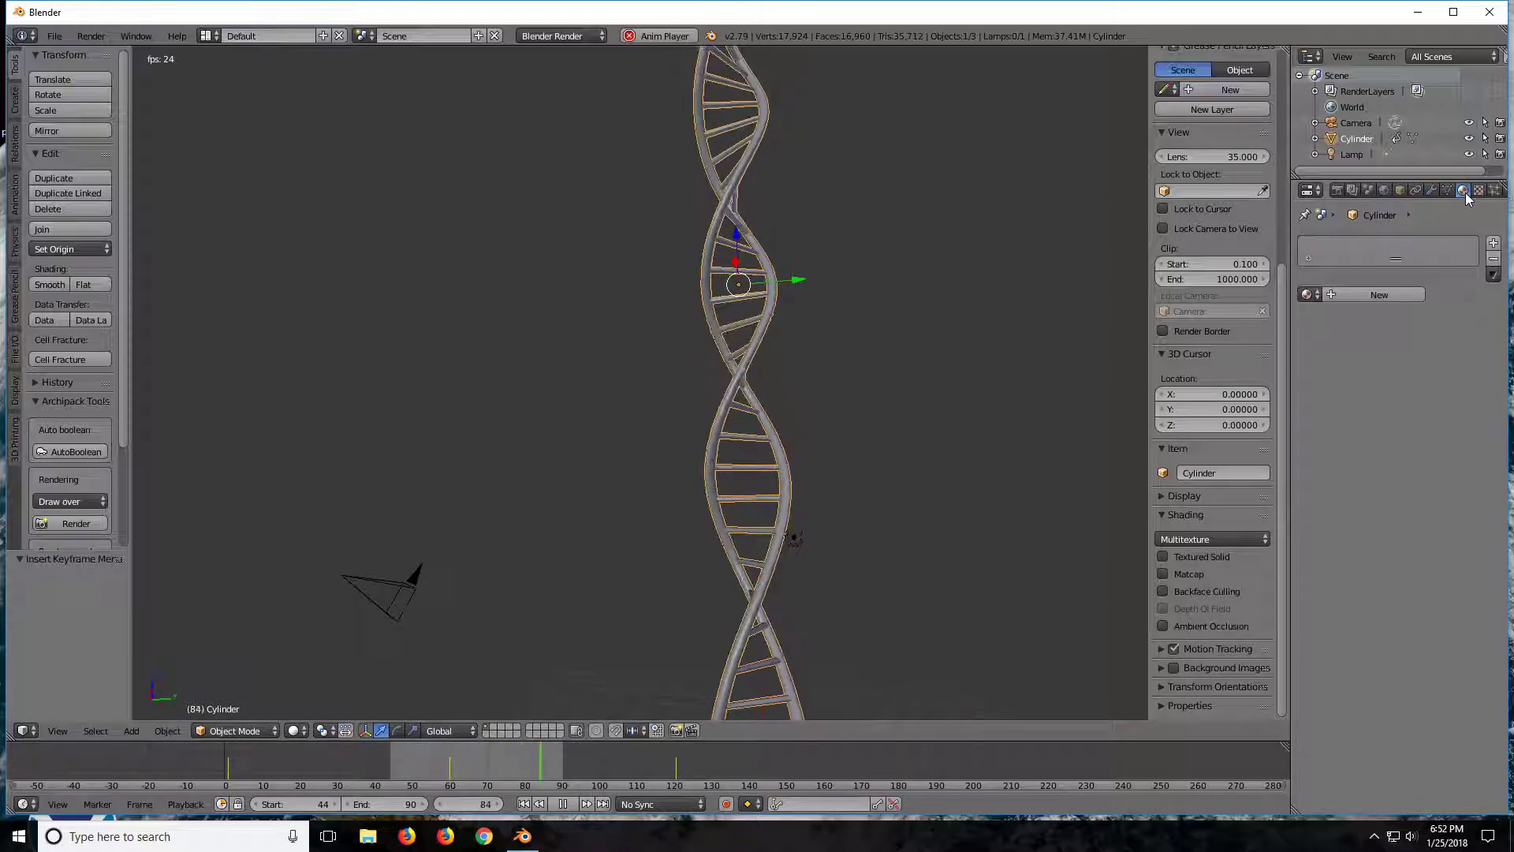
{"action": "left_click", "coordinate": [1365, 298]}
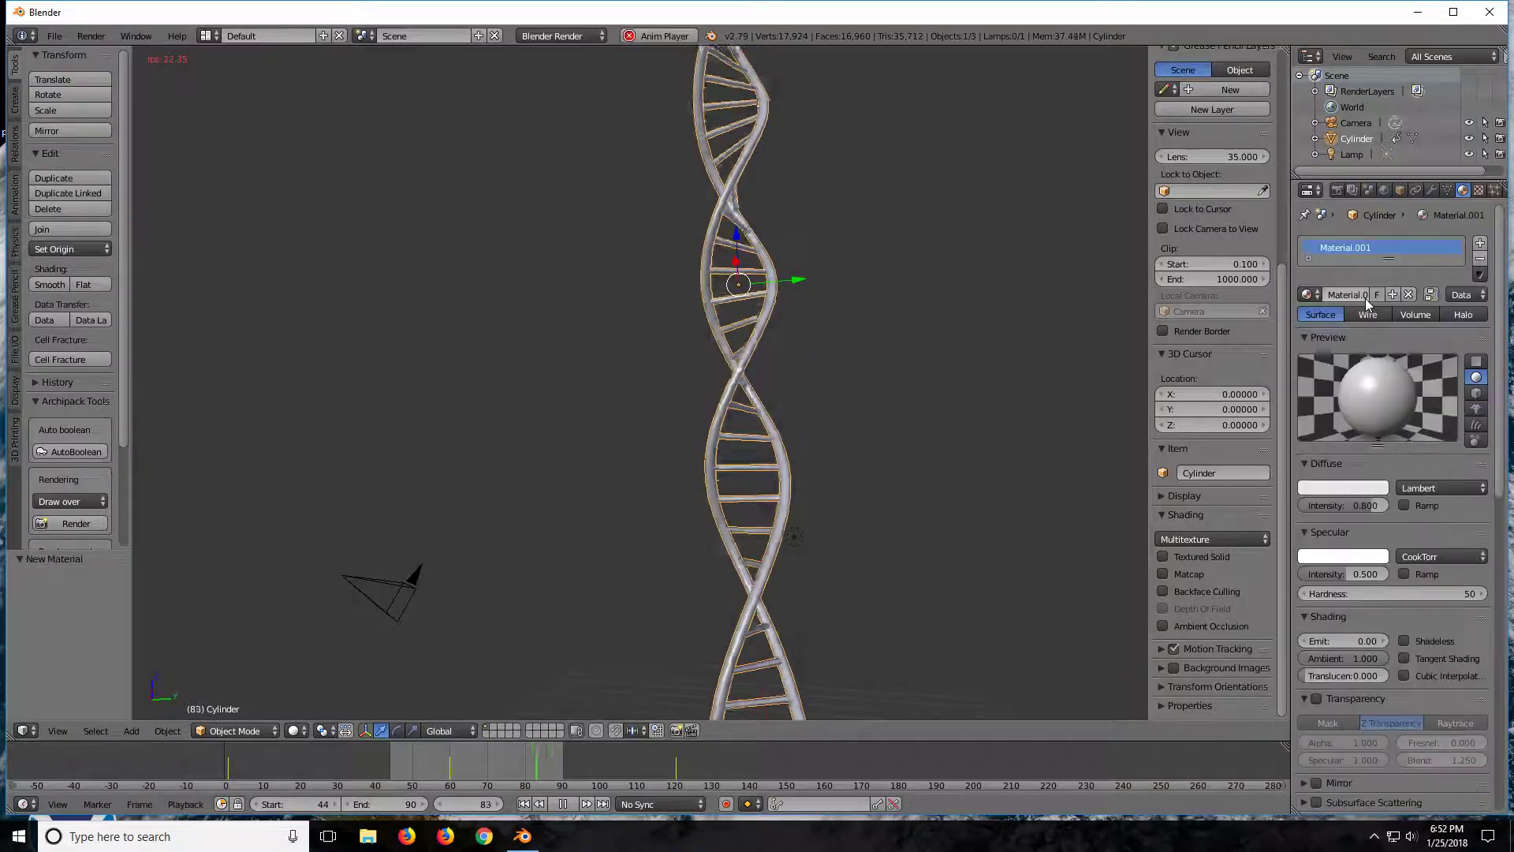
{"action": "left_click", "coordinate": [1345, 488]}
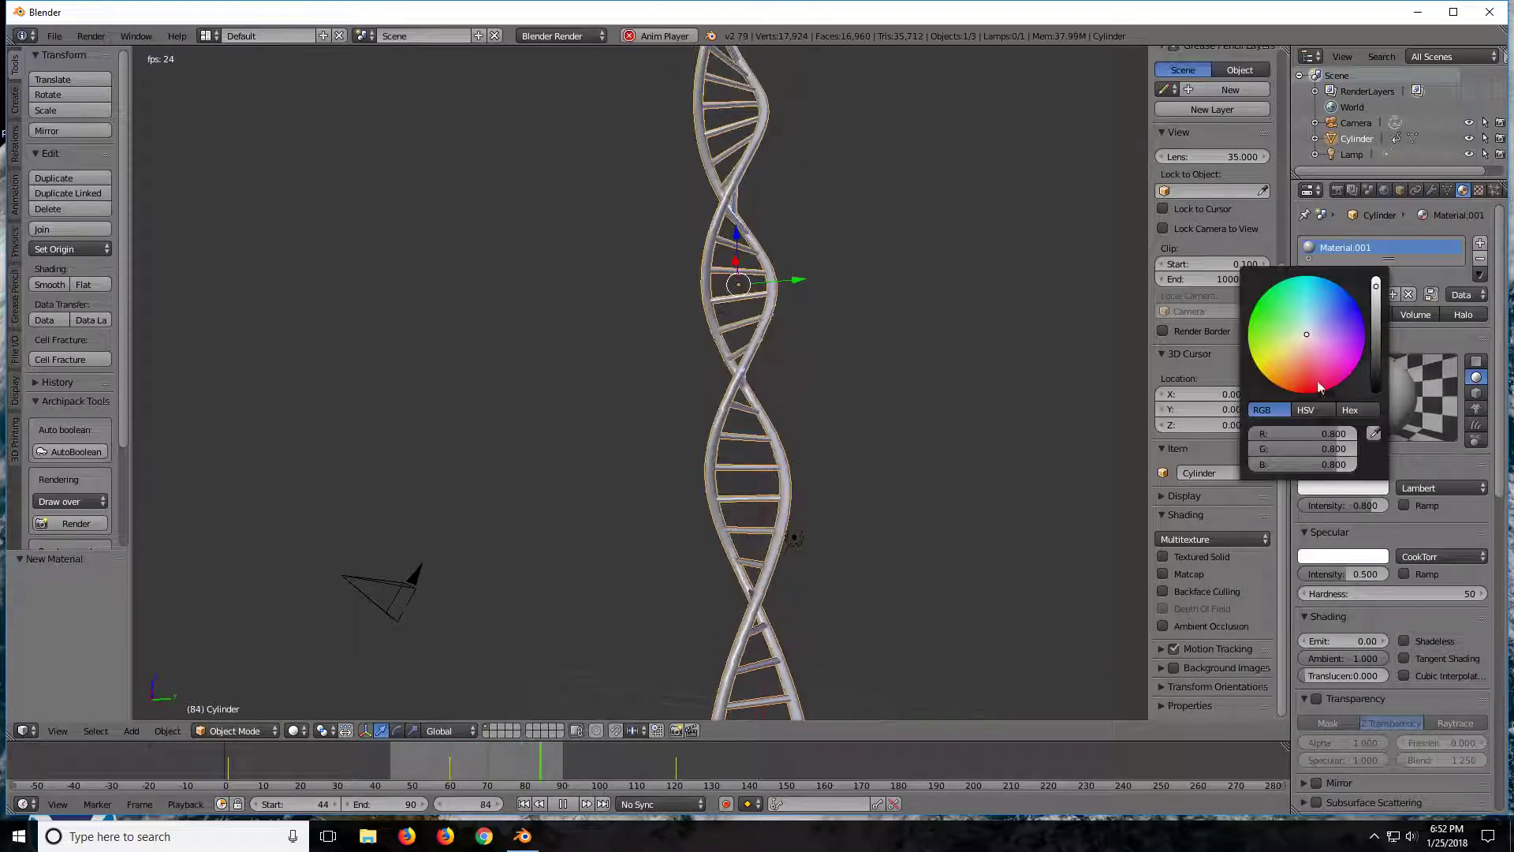
{"action": "left_click", "coordinate": [1255, 303]}
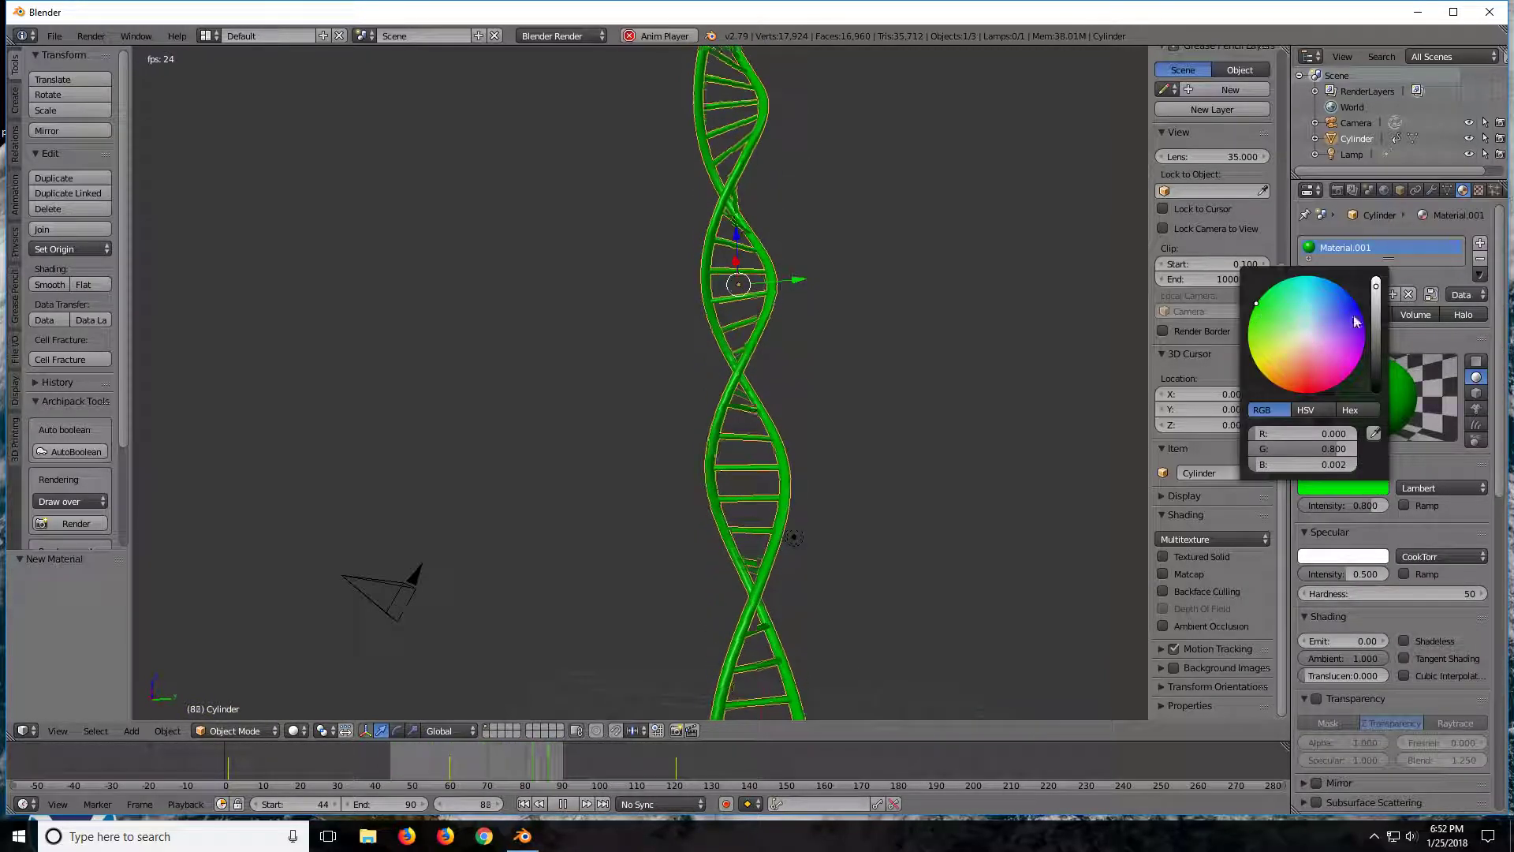
{"action": "left_click_drag", "start_coordinate": [1312, 641], "coordinate": [1315, 642]}
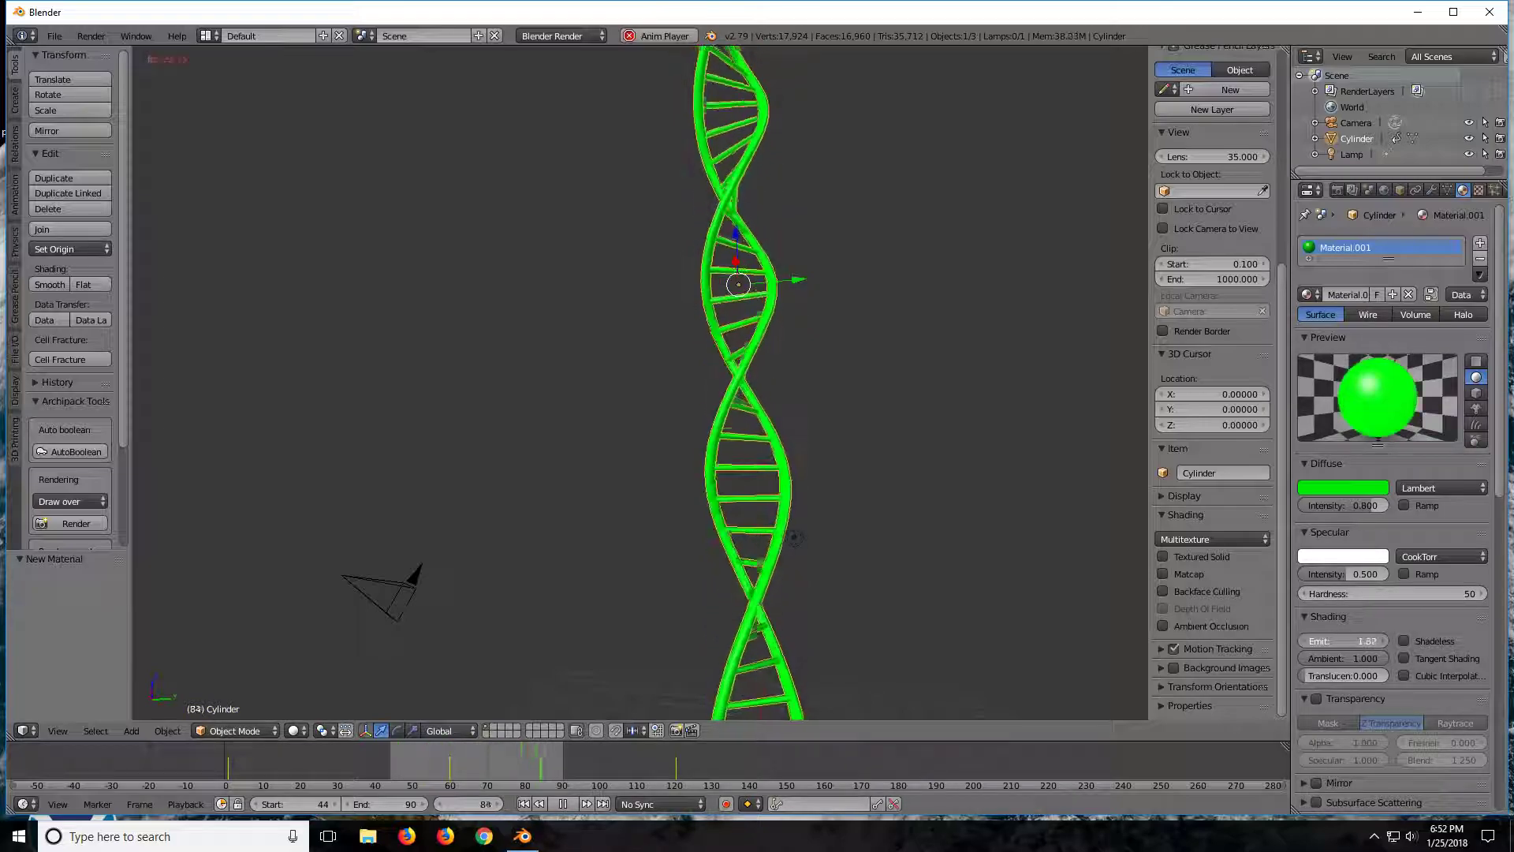
- Set the world's horizon colour to black
{"action": "left_click", "coordinate": [1384, 191]}
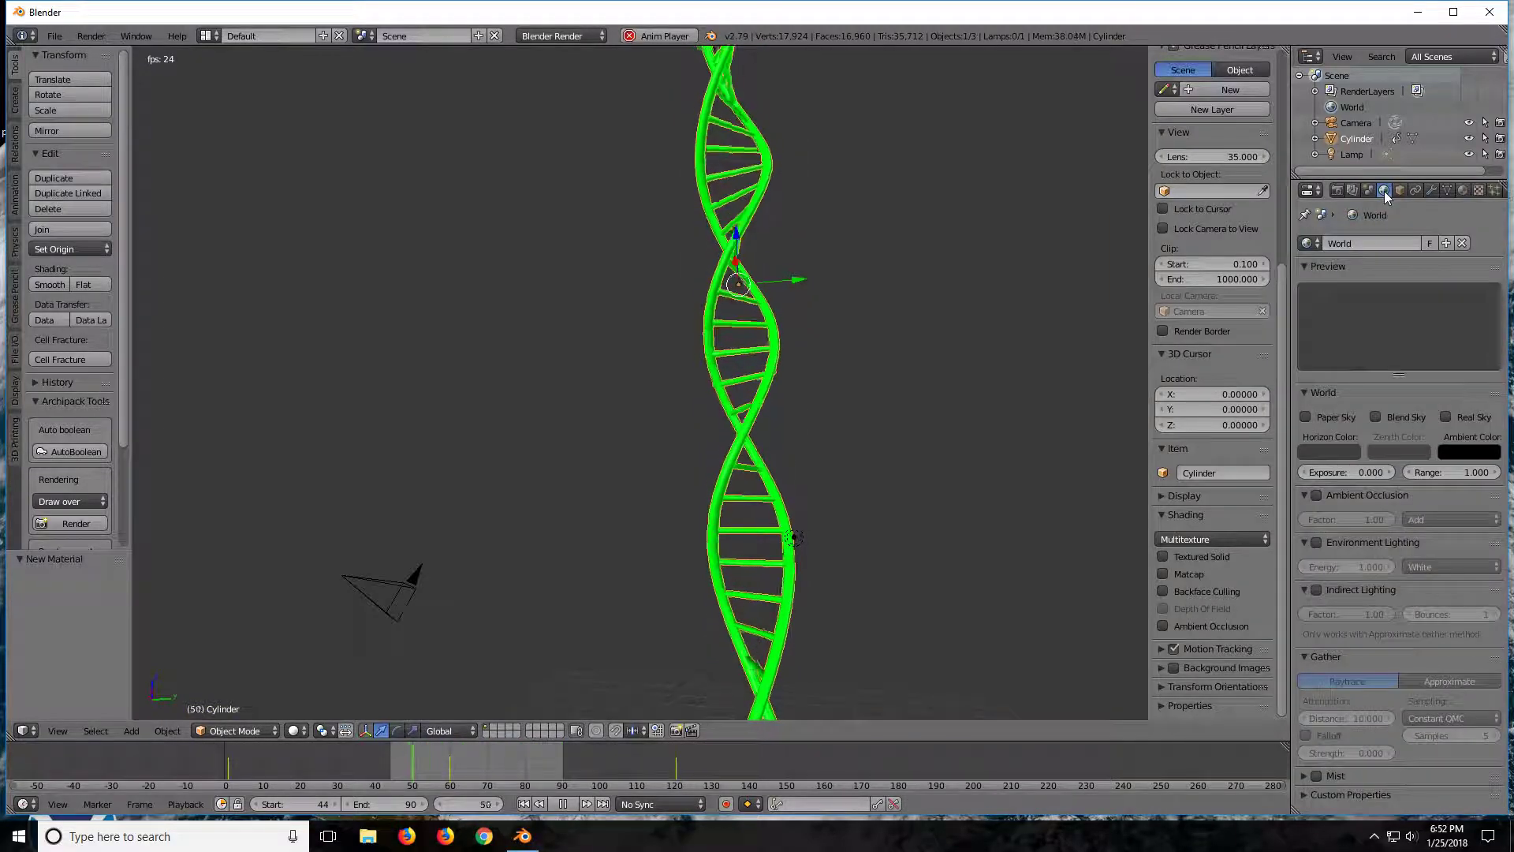
{"action": "left_click", "coordinate": [1325, 449]}
{"action": "left_click_drag", "start_coordinate": [1348, 329], "coordinate": [1398, 378]}
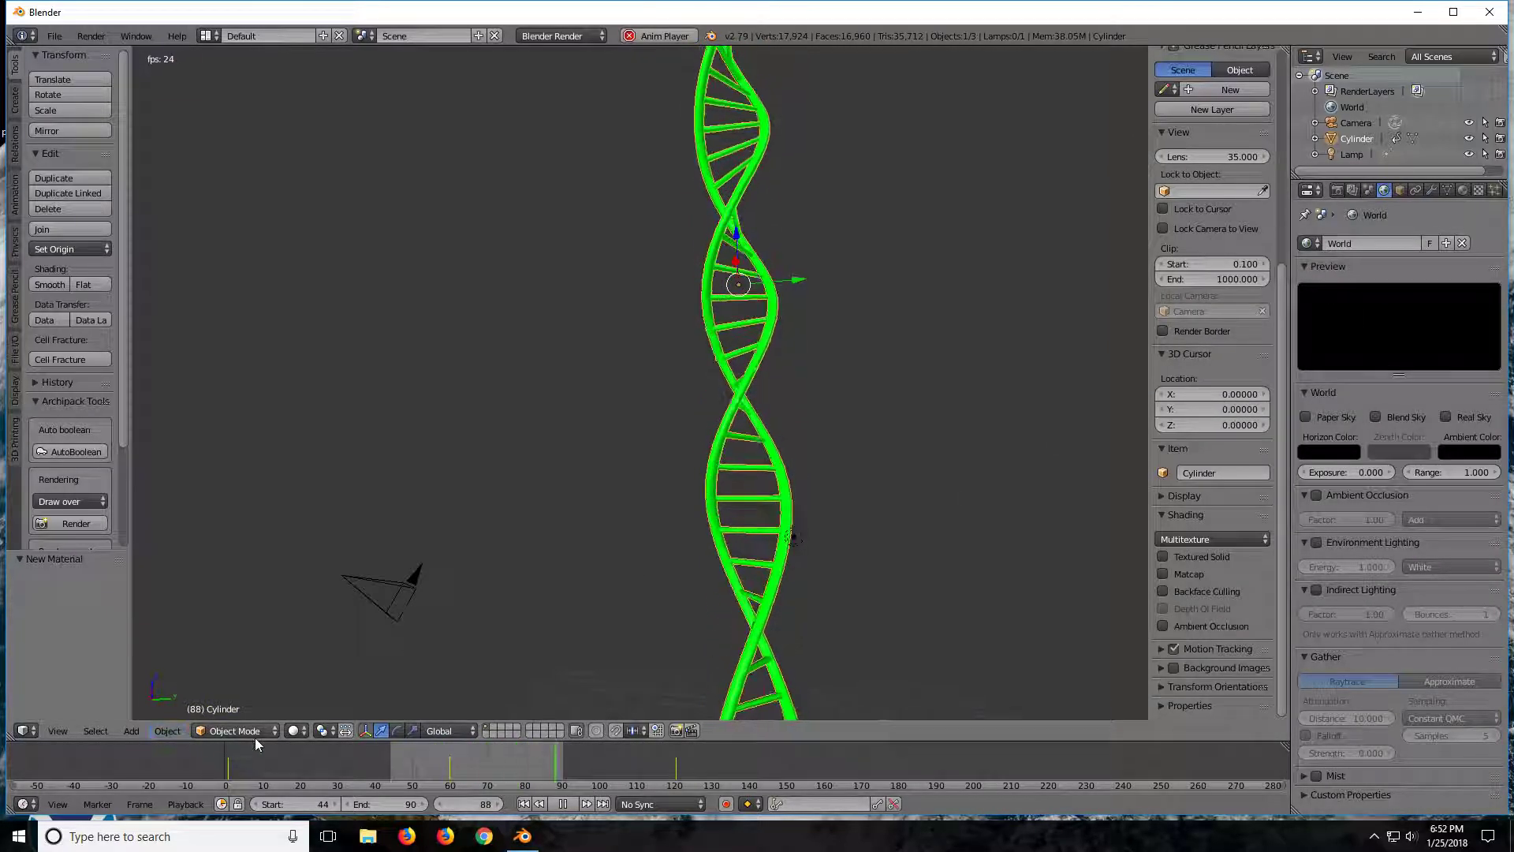
- Preview the scene in rendered shading and stop the animation playback
{"action": "left_click", "coordinate": [295, 730]}
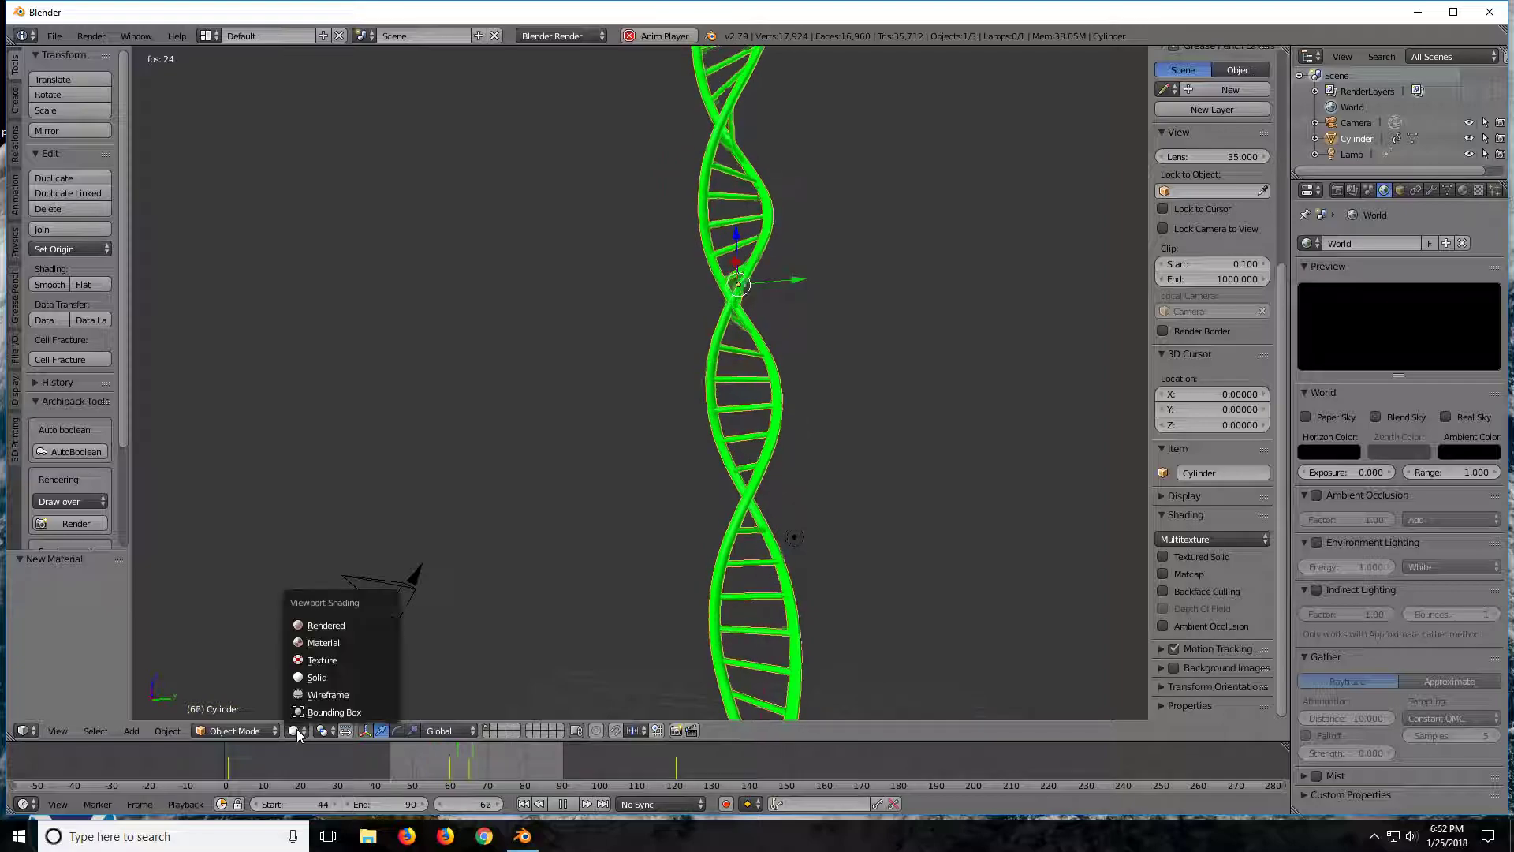
{"action": "left_click", "coordinate": [308, 626]}
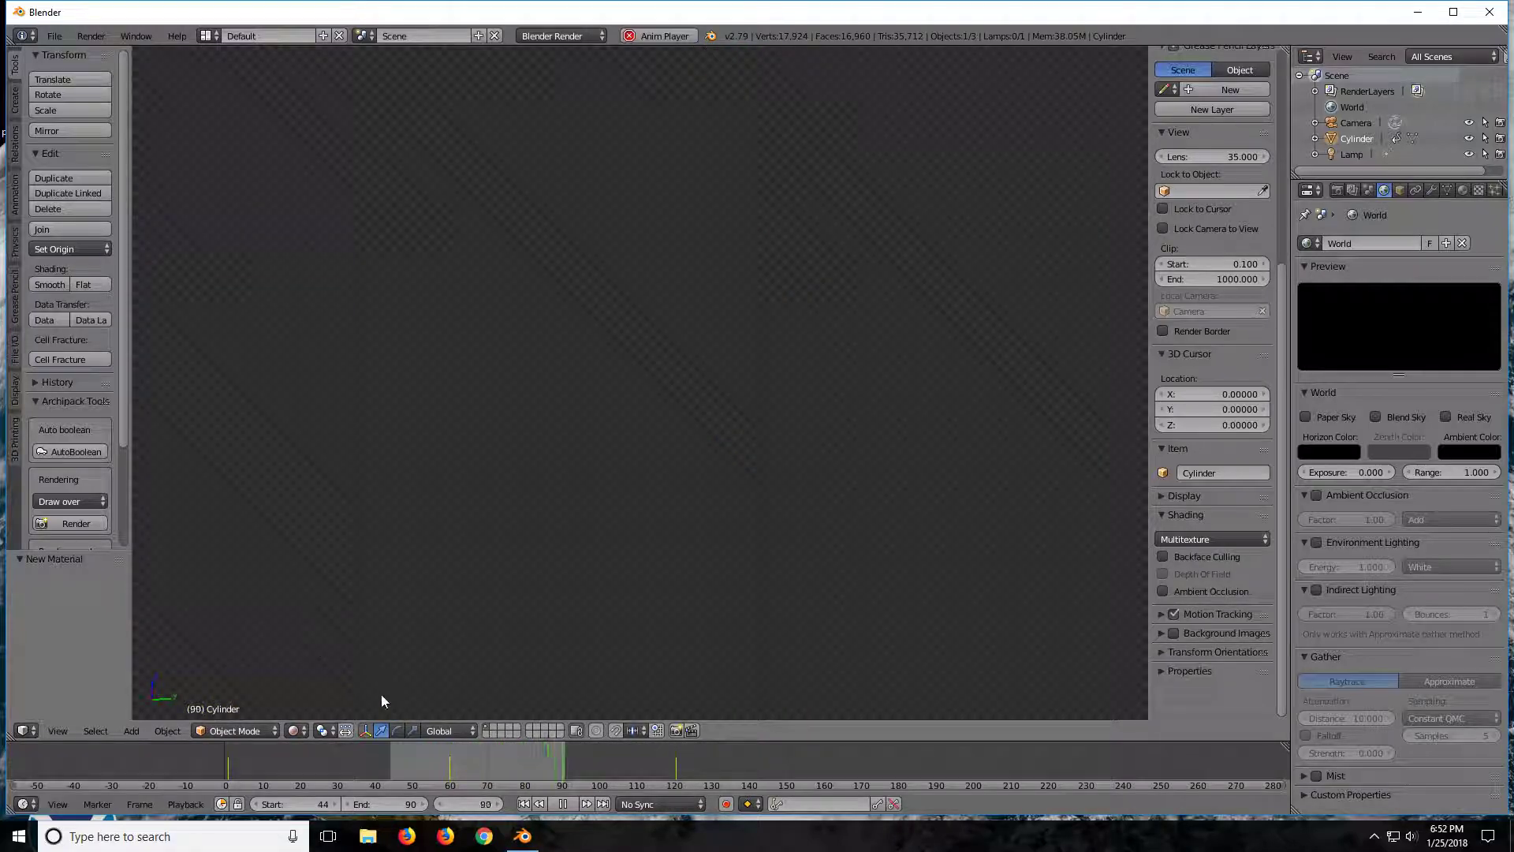
{"action": "left_click", "coordinate": [562, 803]}
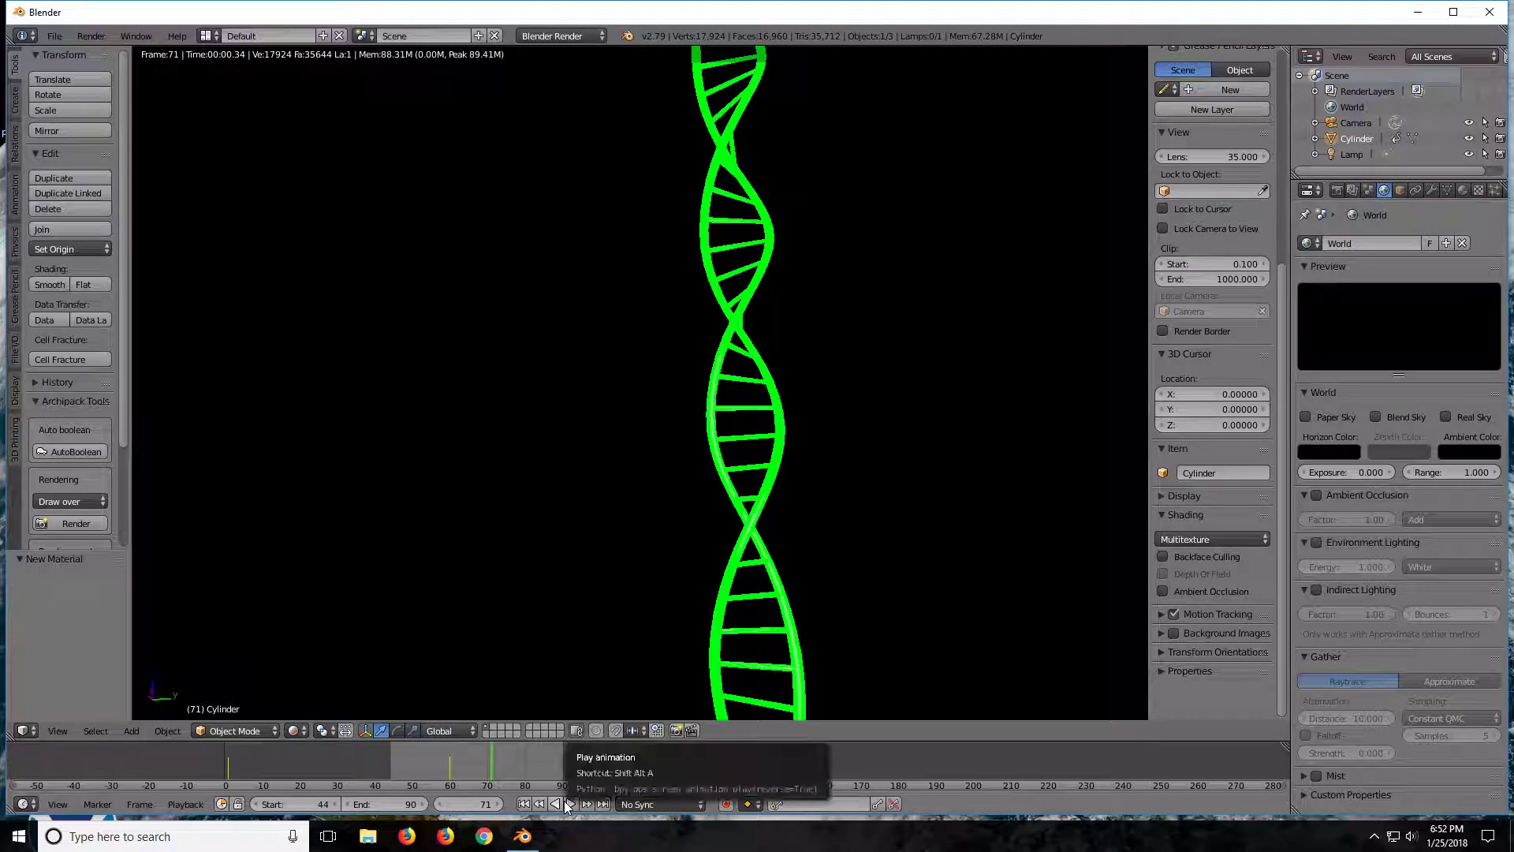
- Switch the viewport to material shading and replay the spinning helix, tilting the view
{"action": "left_click", "coordinate": [294, 731]}
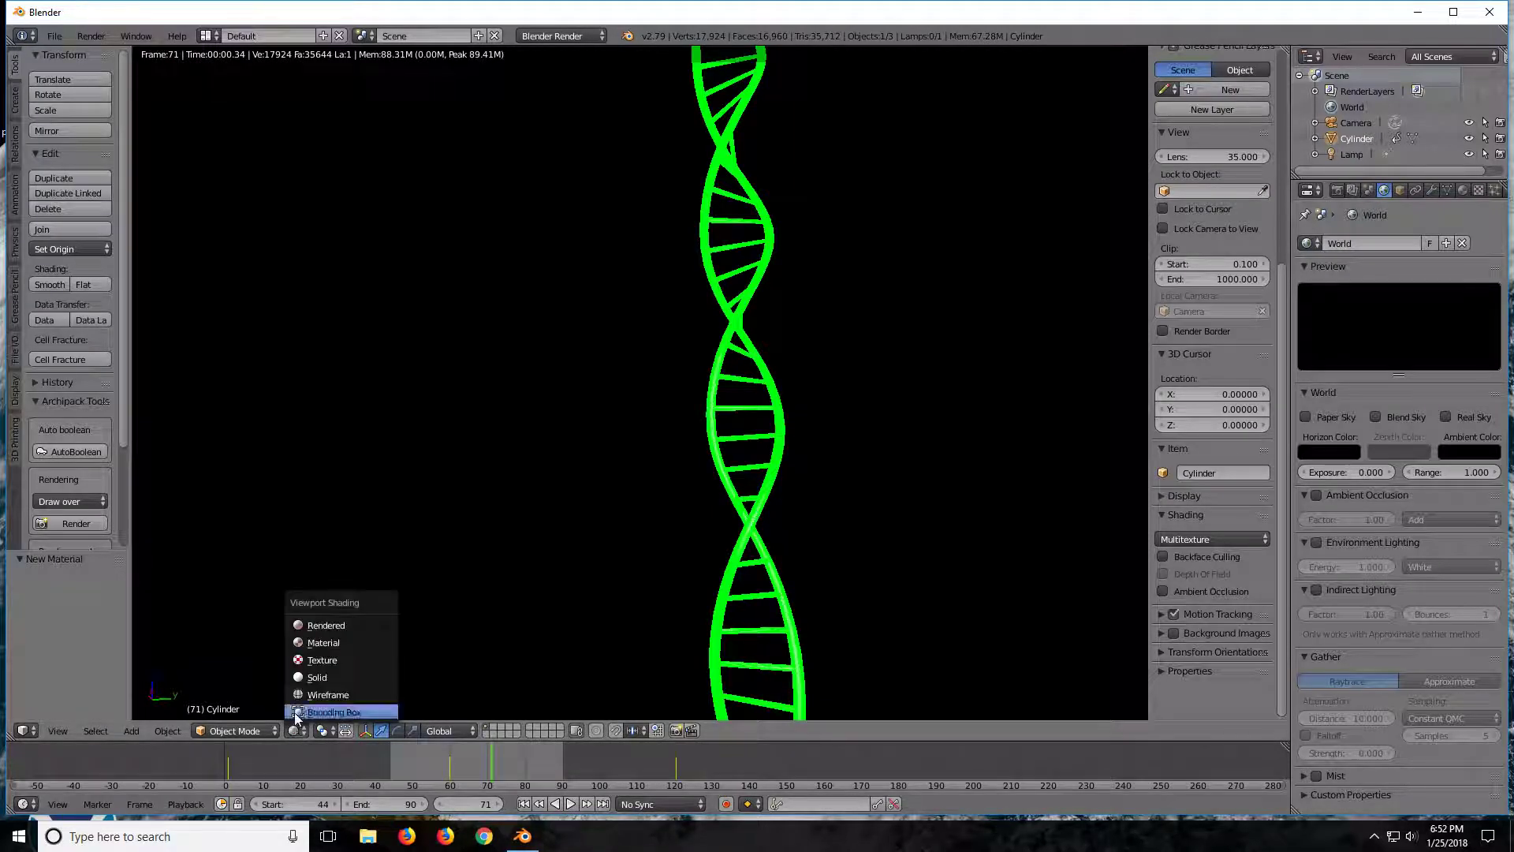
{"action": "left_click", "coordinate": [298, 645]}
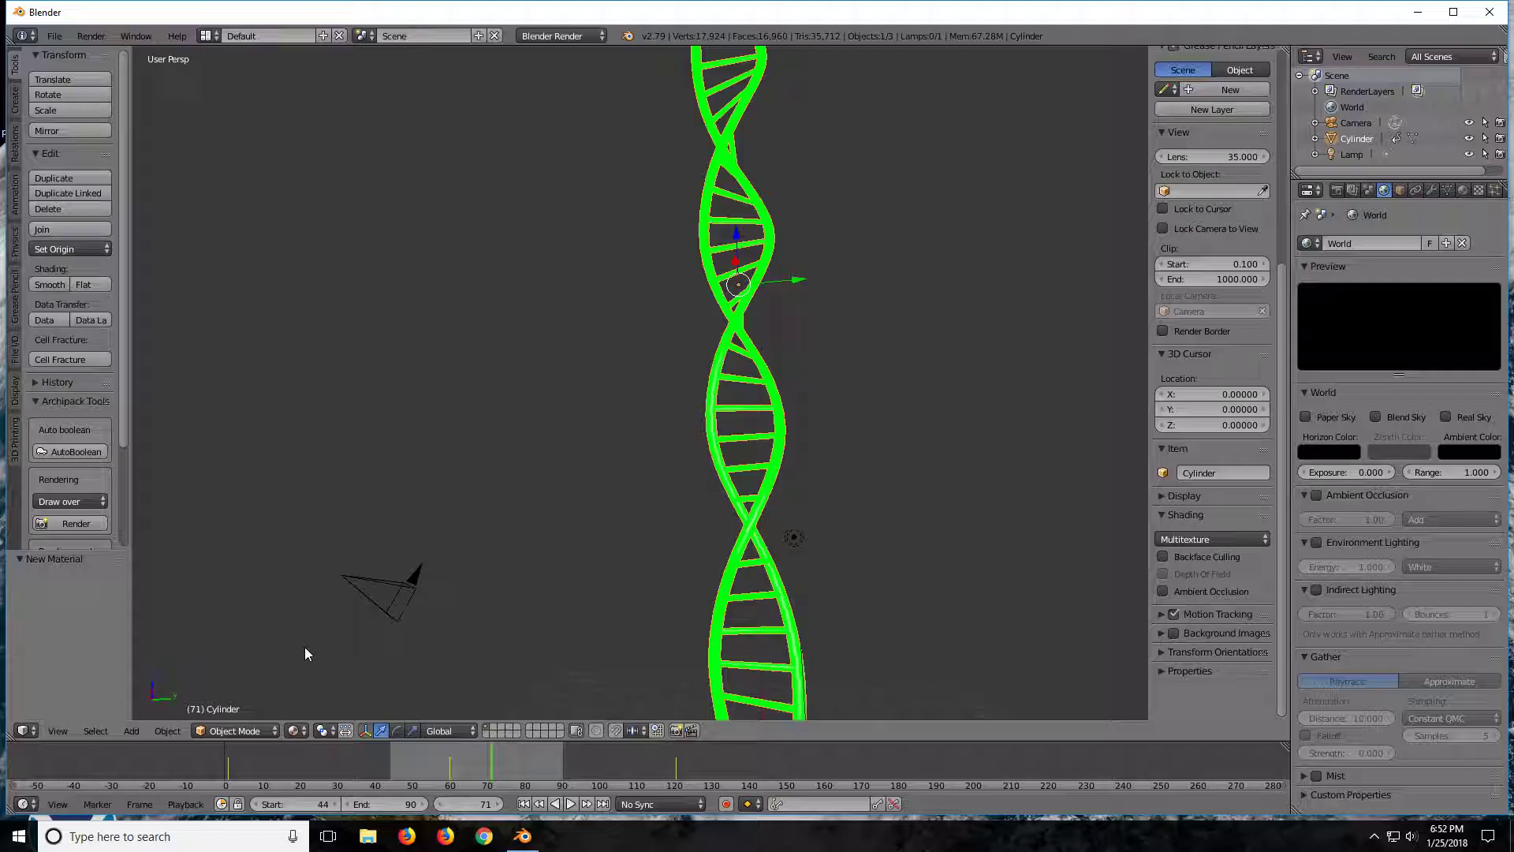
{"action": "left_click", "coordinate": [571, 803]}
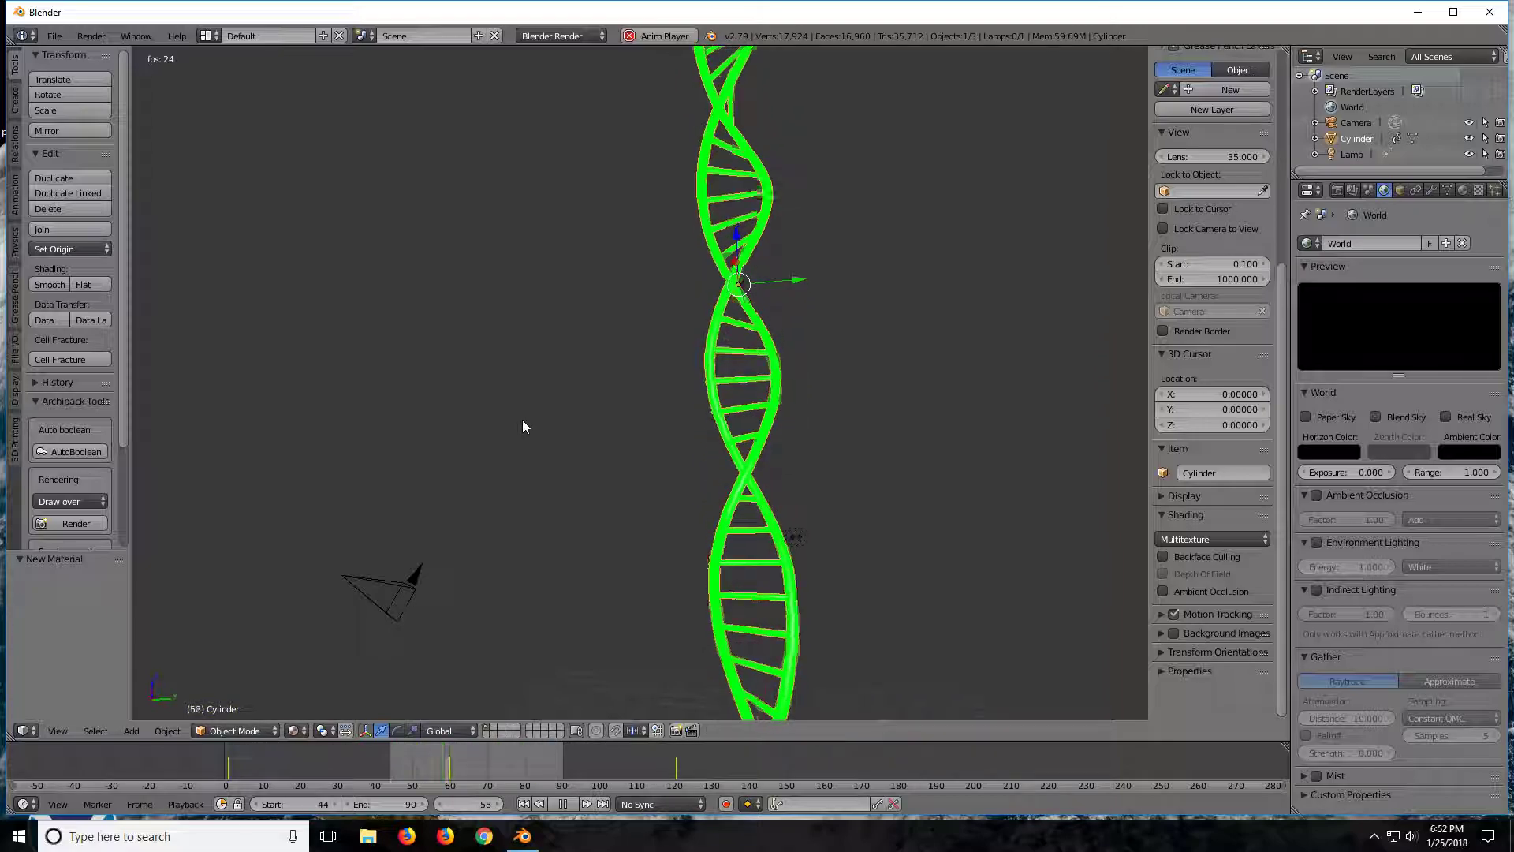
{"action": "mouse_move", "coordinate": [522, 426]}
{"action": "middle_mouse_down"}
{"action": "mouse_move", "coordinate": [528, 450]}
{"action": "mouse_move", "coordinate": [584, 473]}
{"action": "mouse_move", "coordinate": [785, 488]}
{"action": "mouse_move", "coordinate": [795, 618]}
{"action": "mouse_move", "coordinate": [758, 397]}
{"action": "middle_mouse_up"}
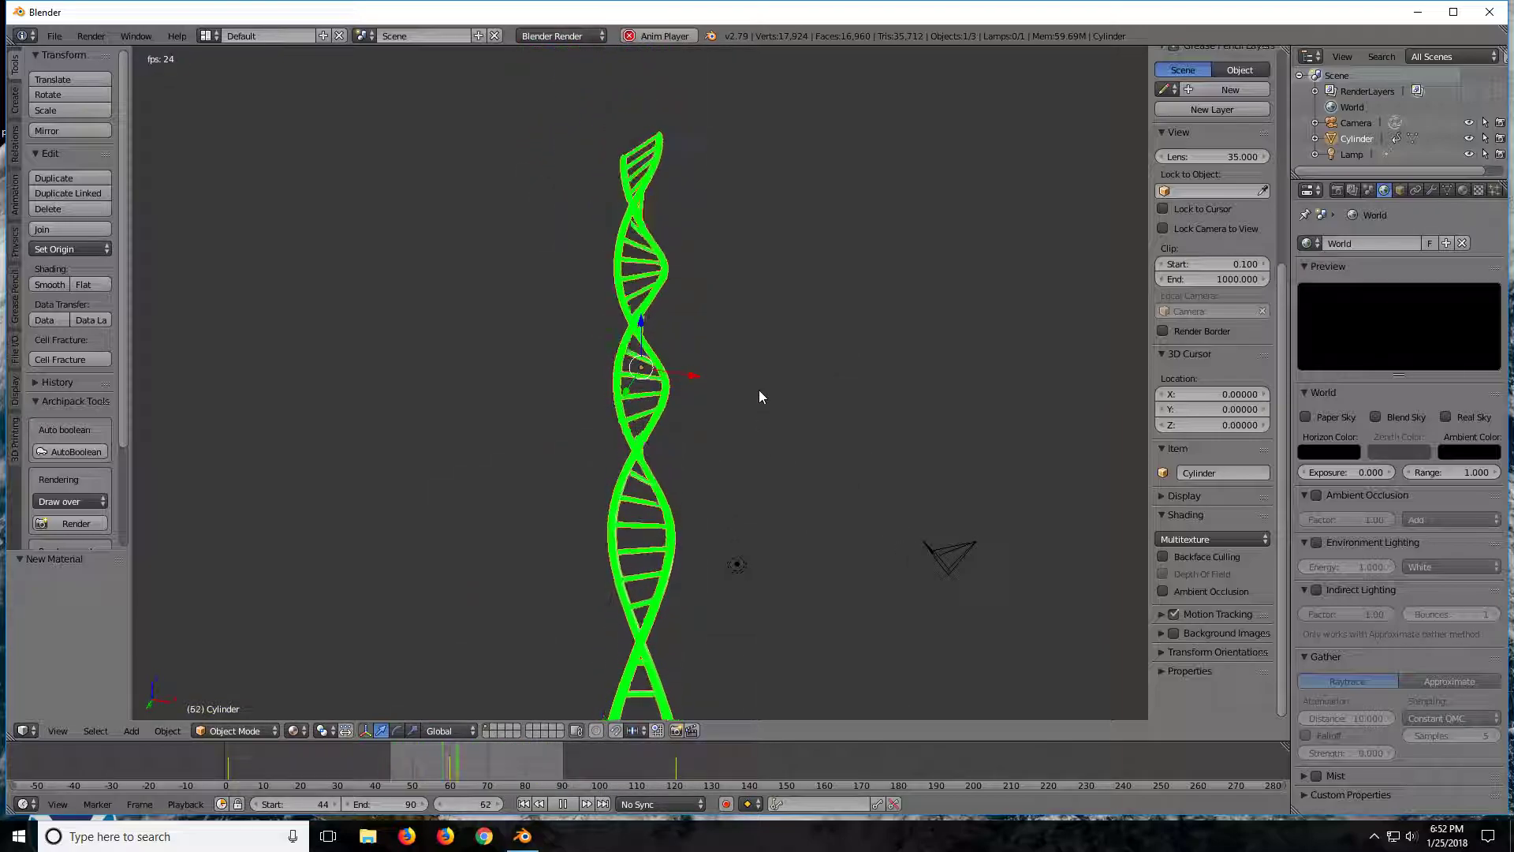